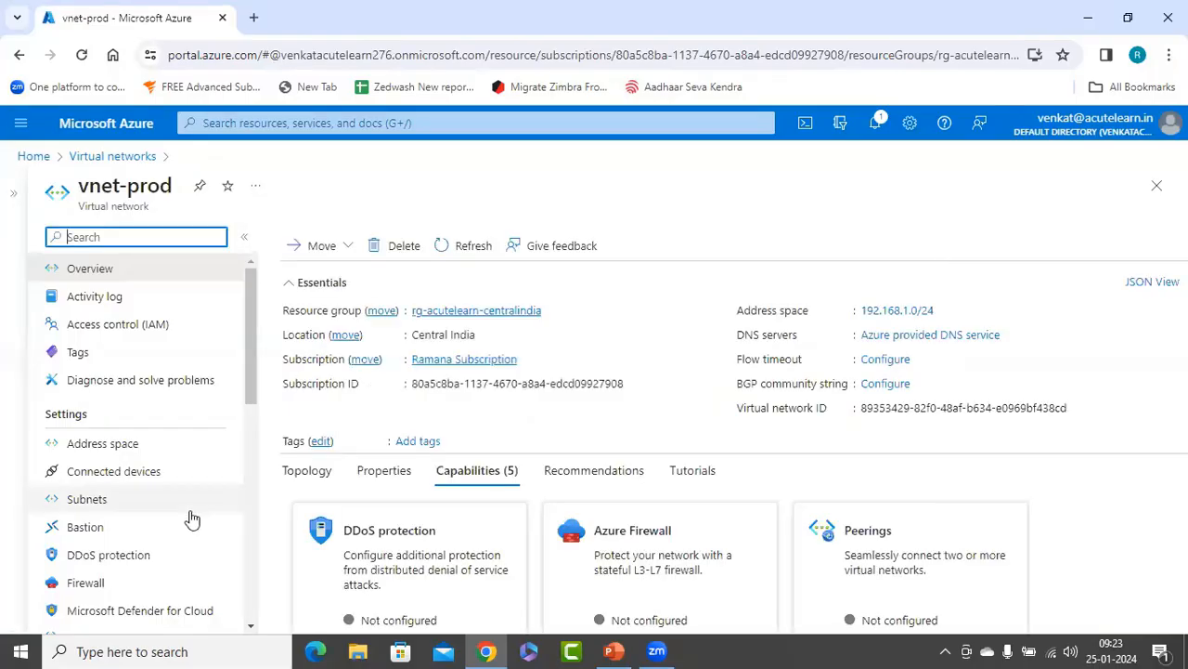
# List the subnets of vnet-prod and examine the settings of the sn-Webservers subnet without changing them
pyautogui.click(91, 504)
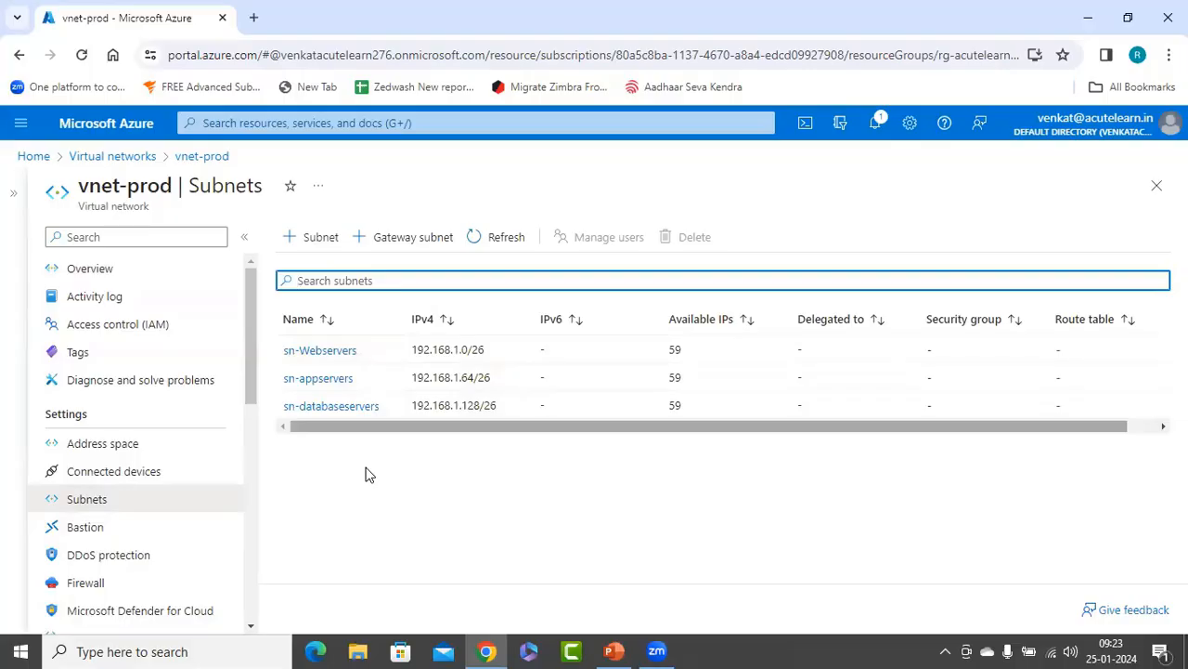
pyautogui.click(312, 350)
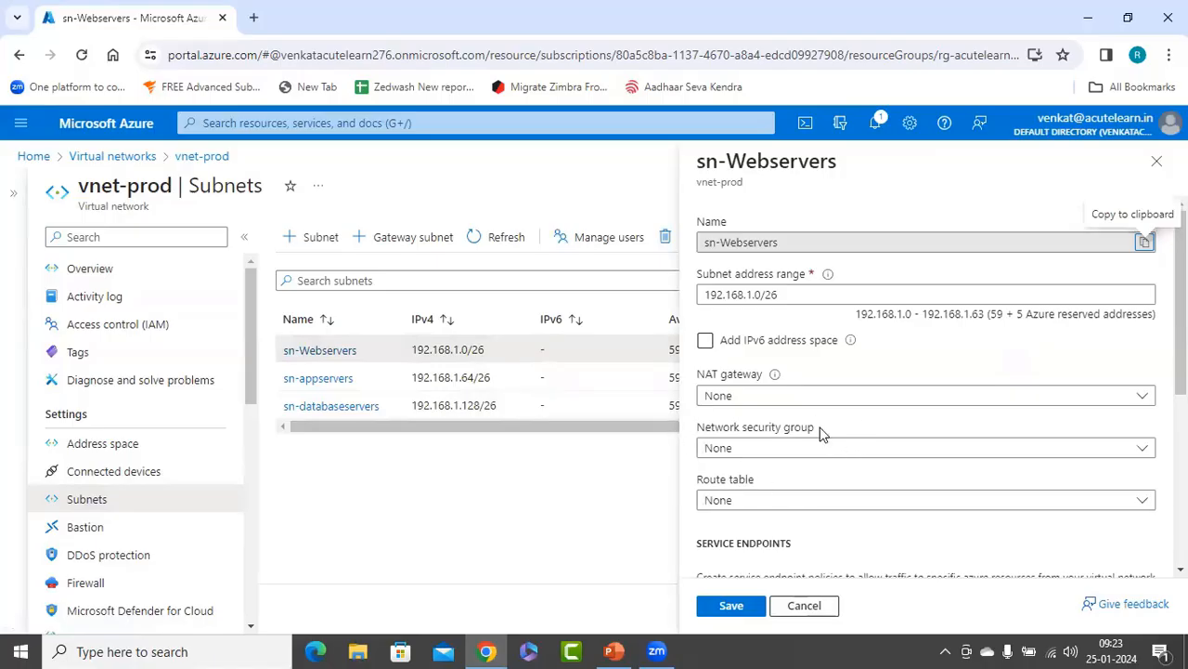
pyautogui.click(813, 613)
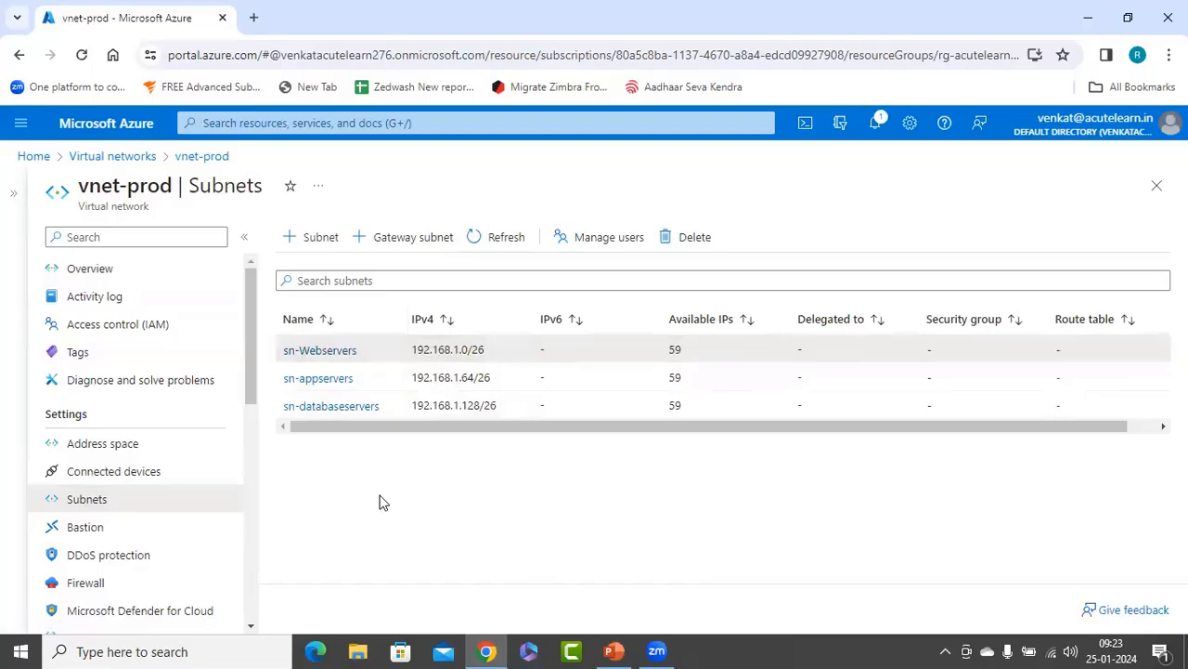
# Open the Virtual machines service
pyautogui.click(286, 125)
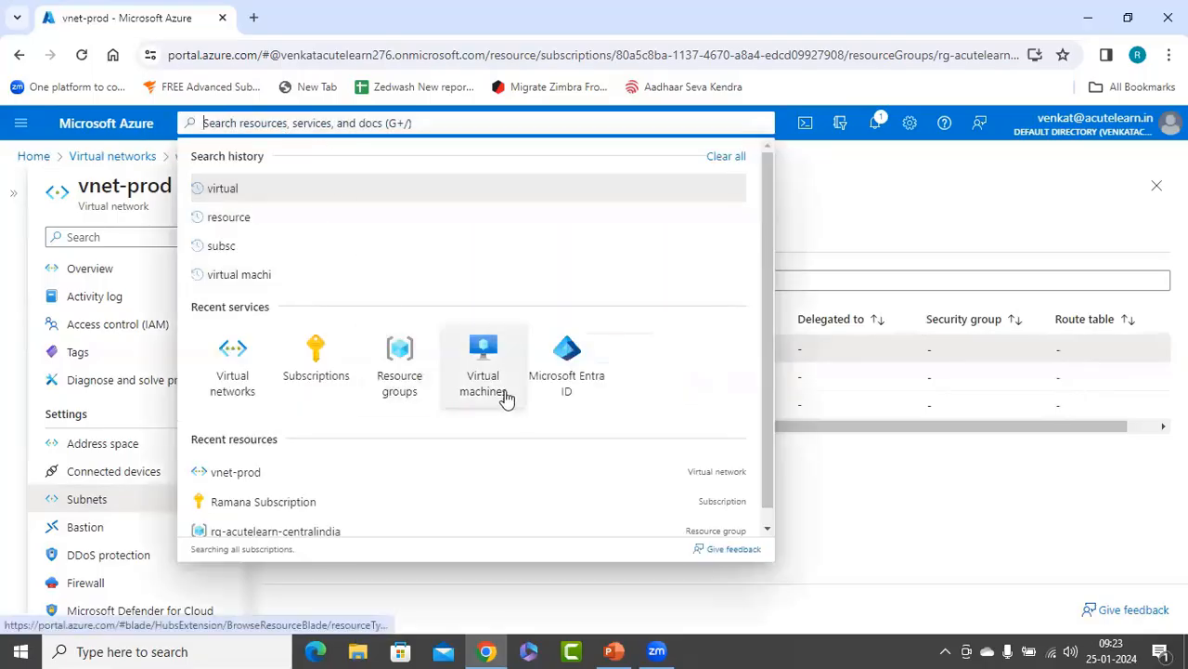
pyautogui.click(506, 397)
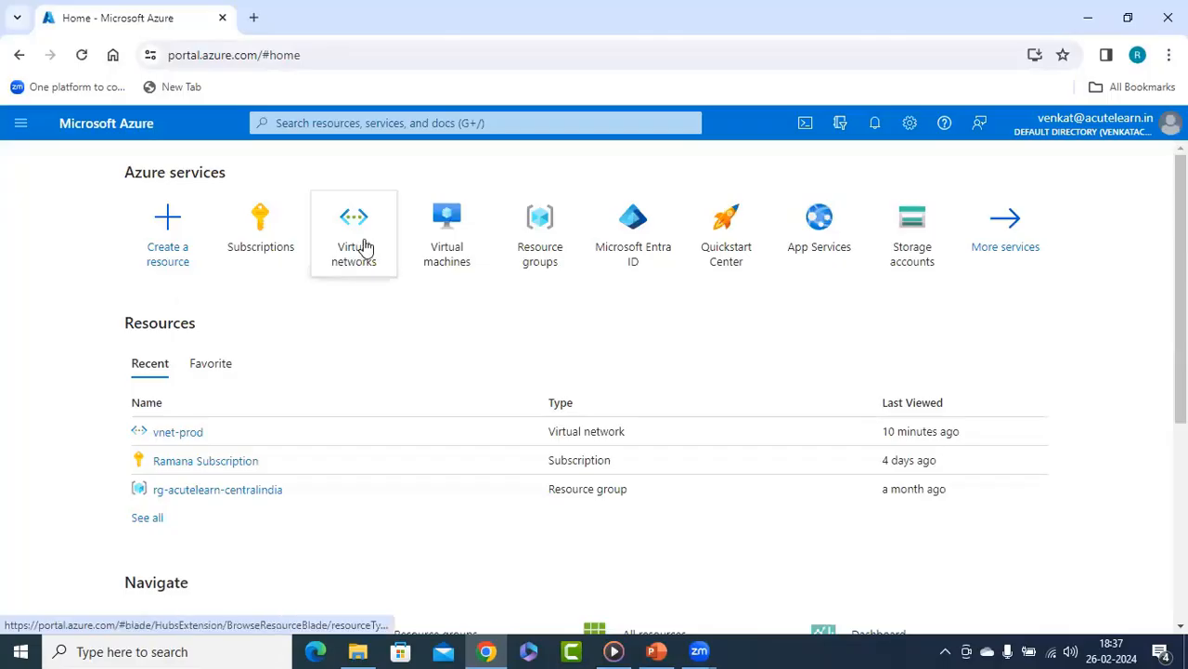
# Switch to PowerPoint to review the Network Security Group slide with the subnet and VM layout, and return to the Azure portal
pyautogui.moveTo(363, 246)
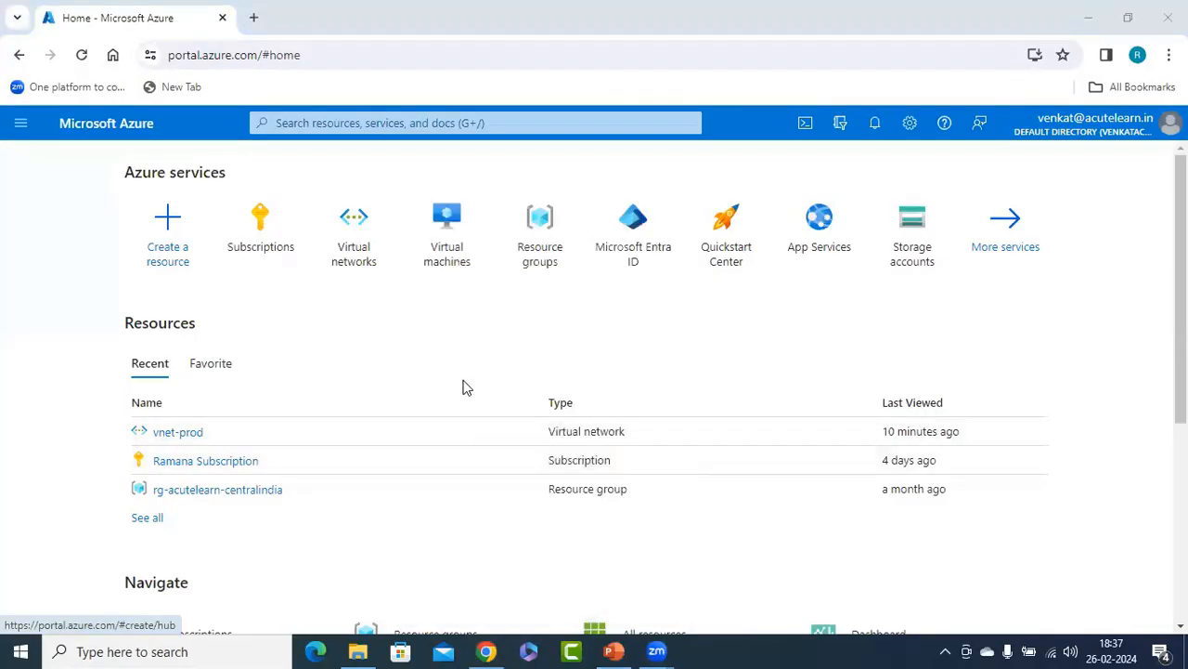
pyautogui.moveTo(614, 650)
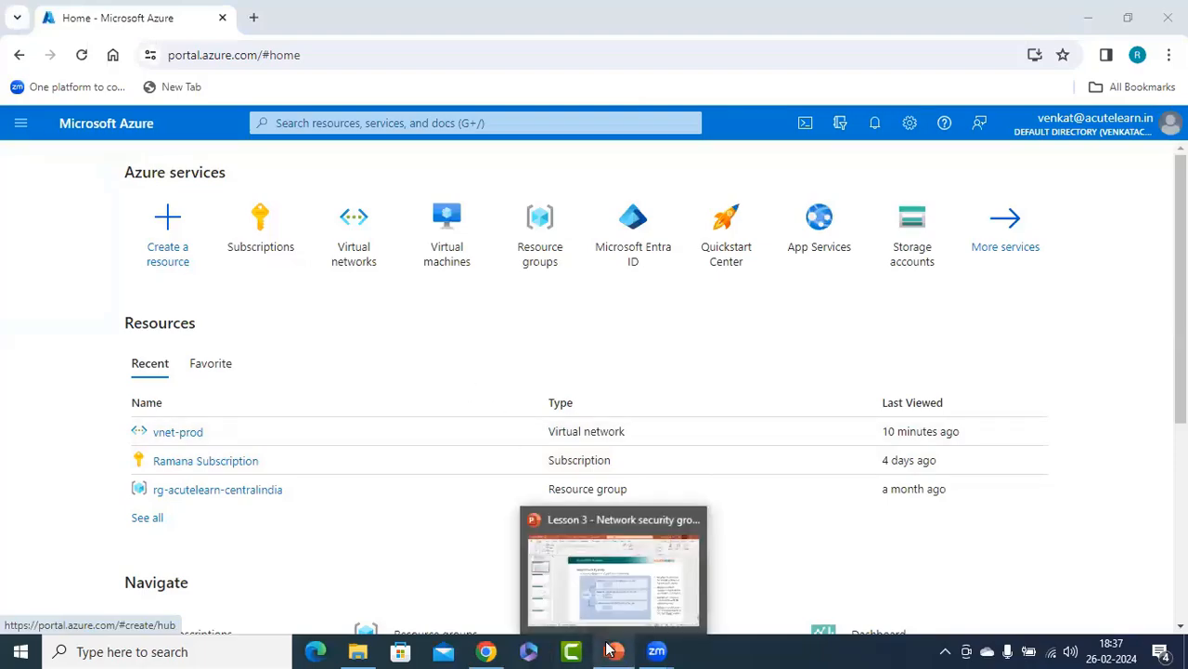
pyautogui.click(610, 603)
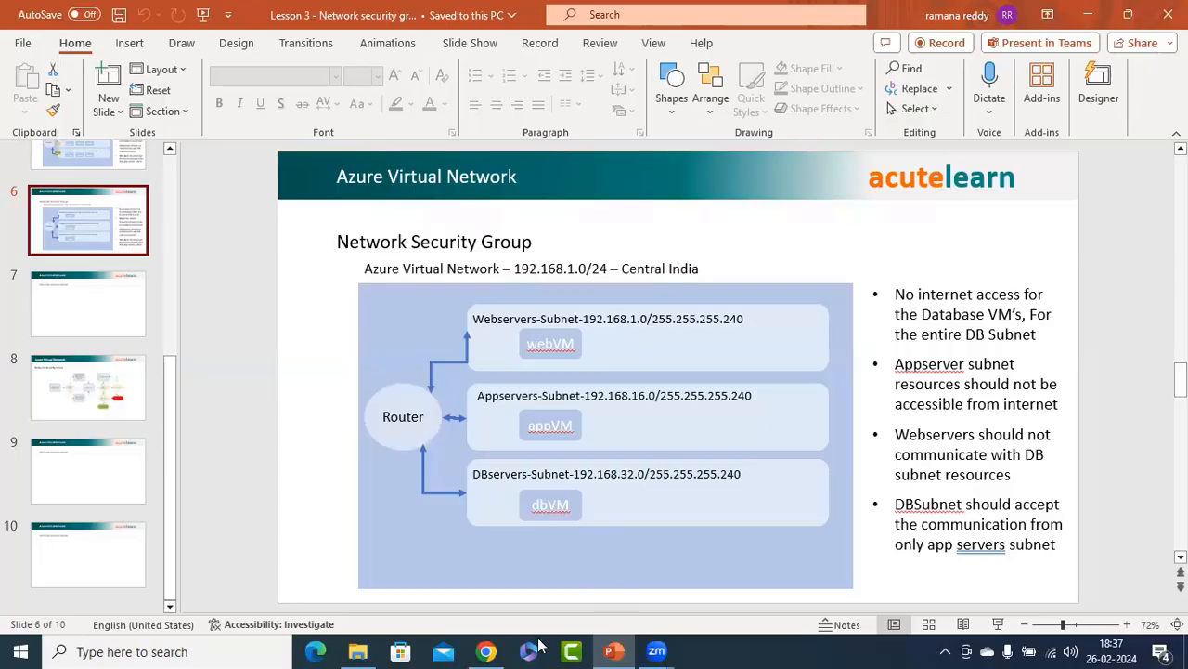
pyautogui.click(486, 651)
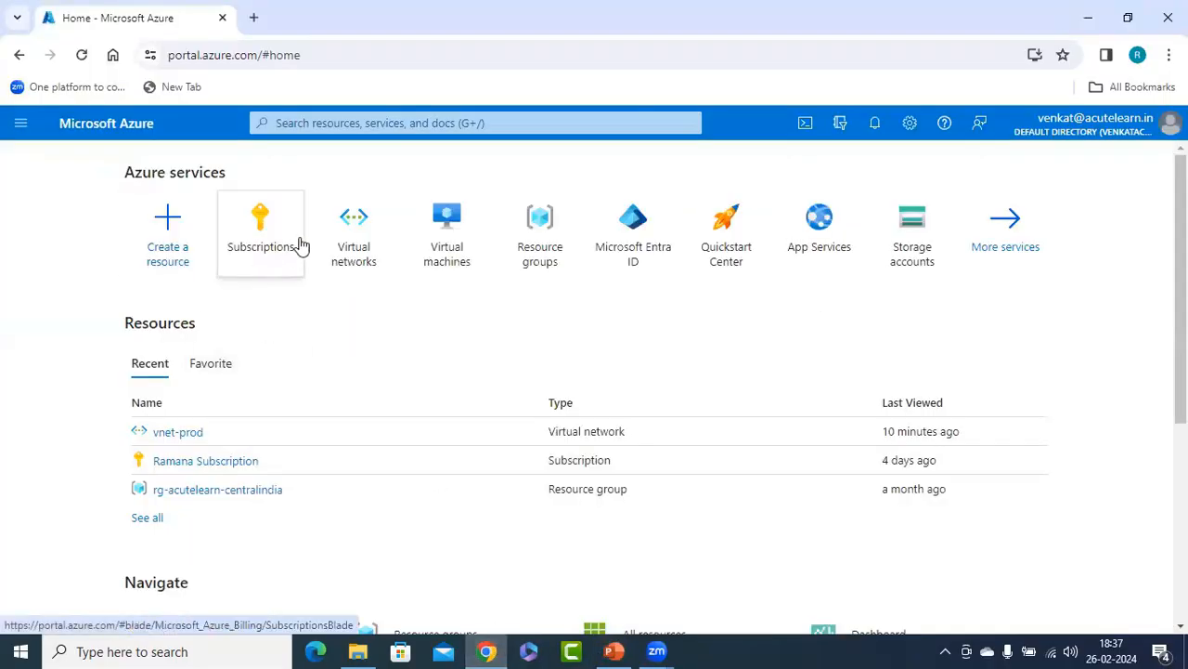
# Start creating an Azure virtual machine and assign it to the resource group rg-acutelearn-centralindia
pyautogui.click(460, 243)
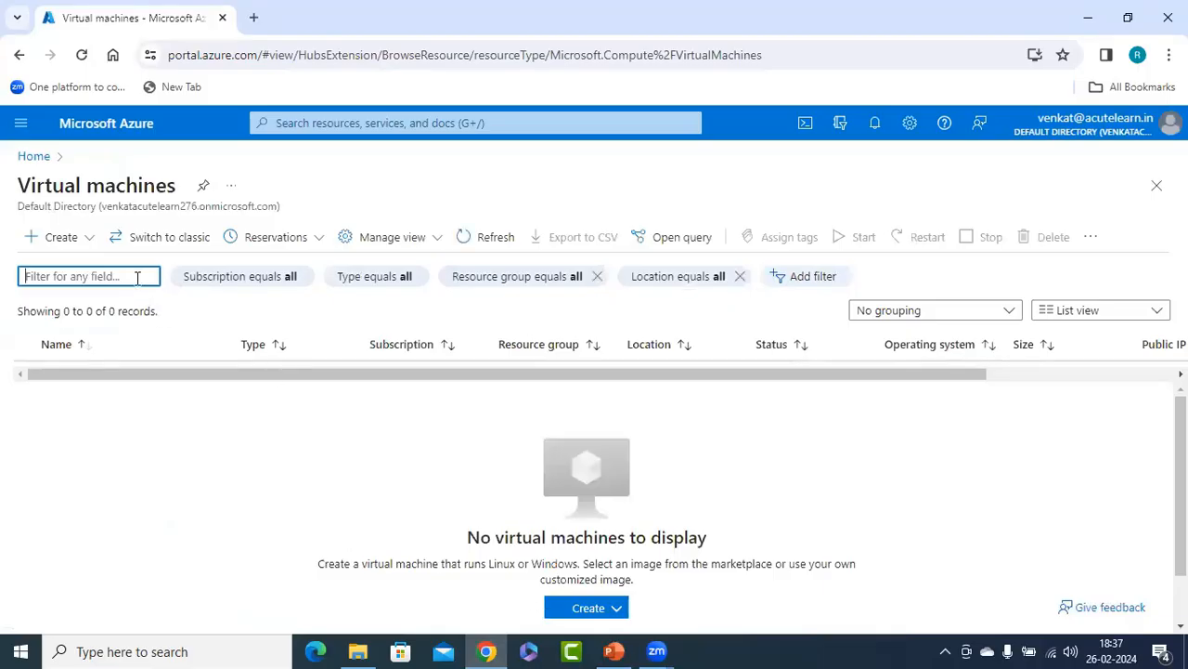
pyautogui.click(57, 237)
pyautogui.click(110, 279)
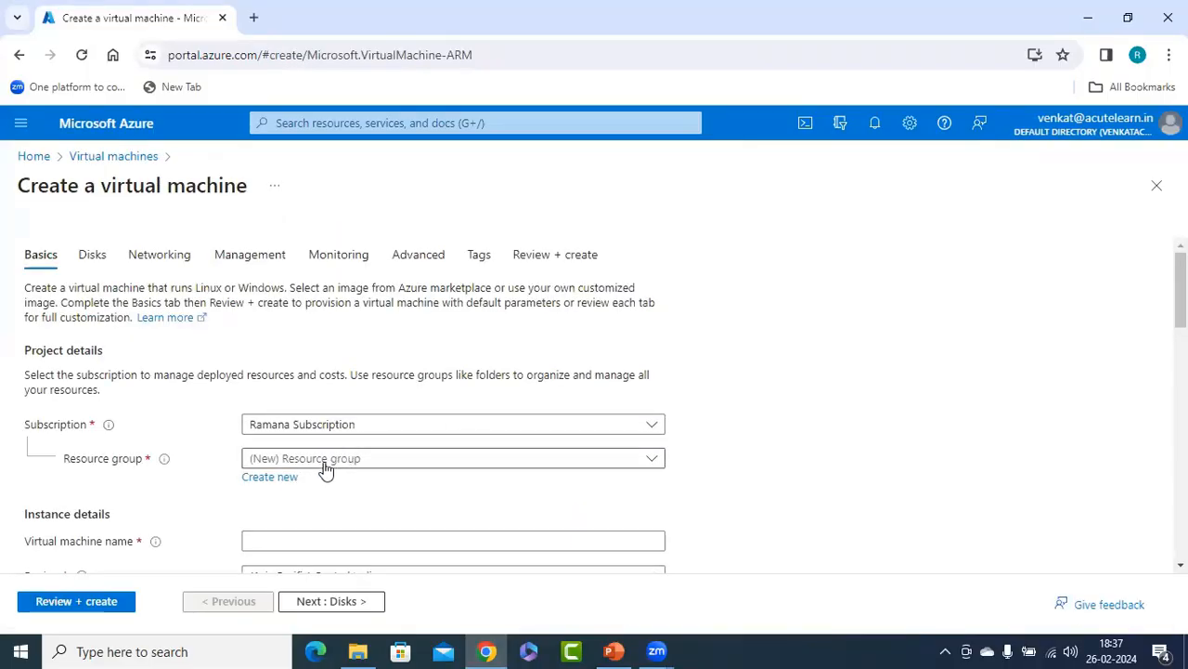
pyautogui.click(265, 478)
pyautogui.click(364, 446)
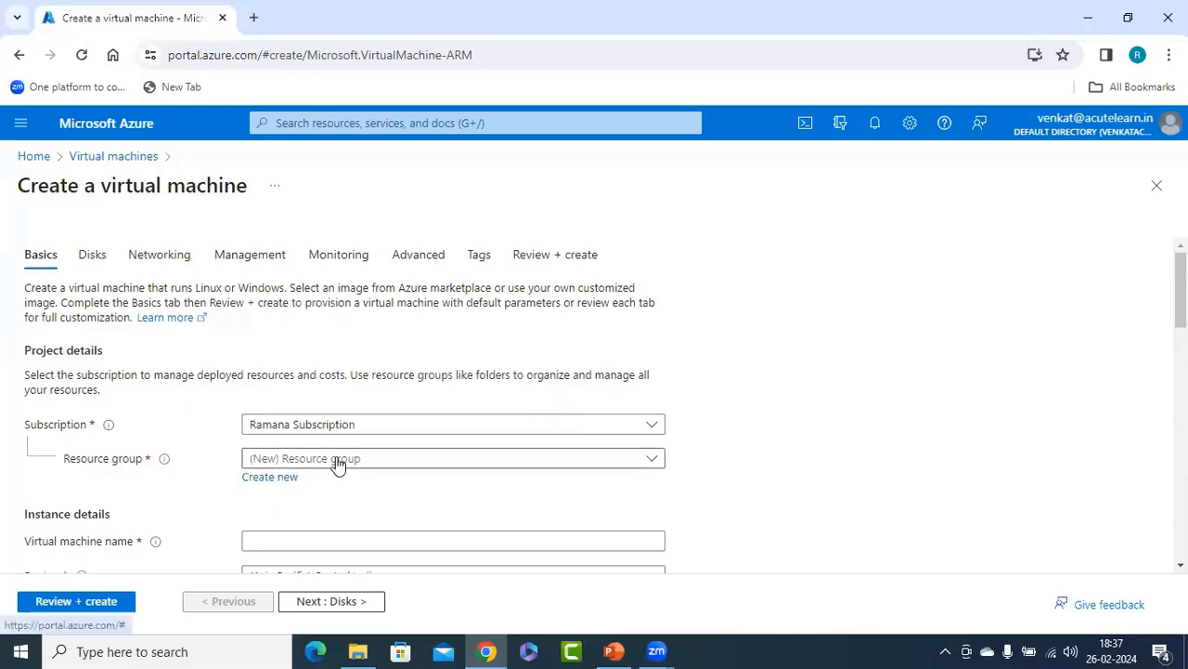
pyautogui.click(335, 461)
pyautogui.click(278, 572)
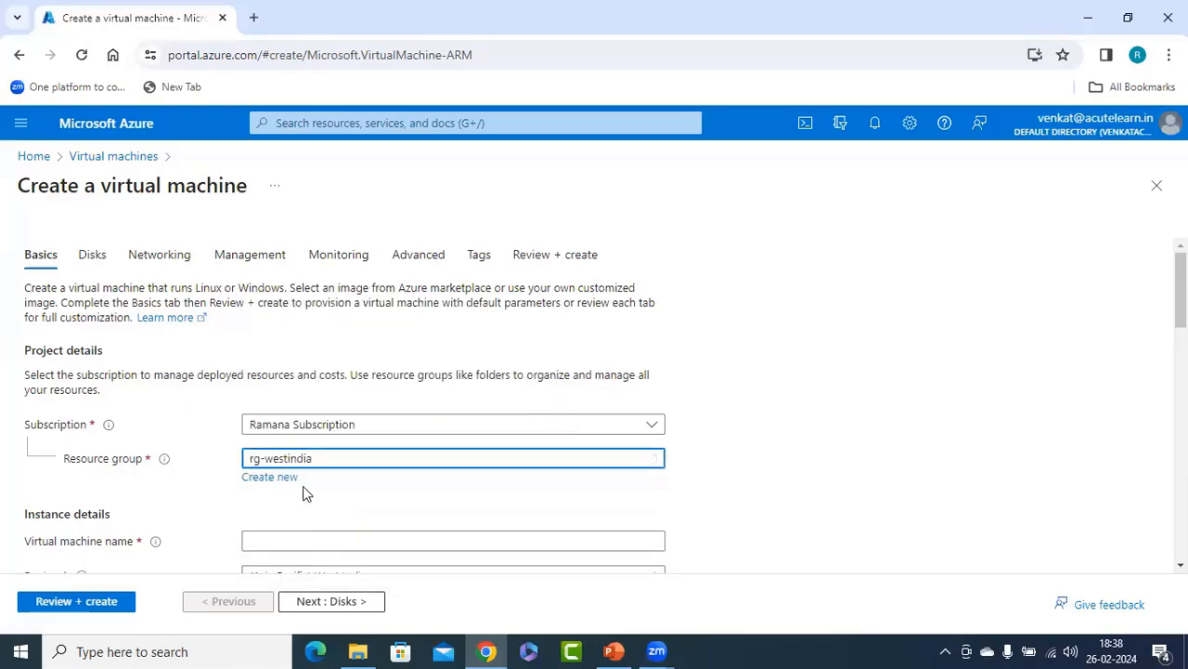
pyautogui.click(313, 463)
pyautogui.click(301, 548)
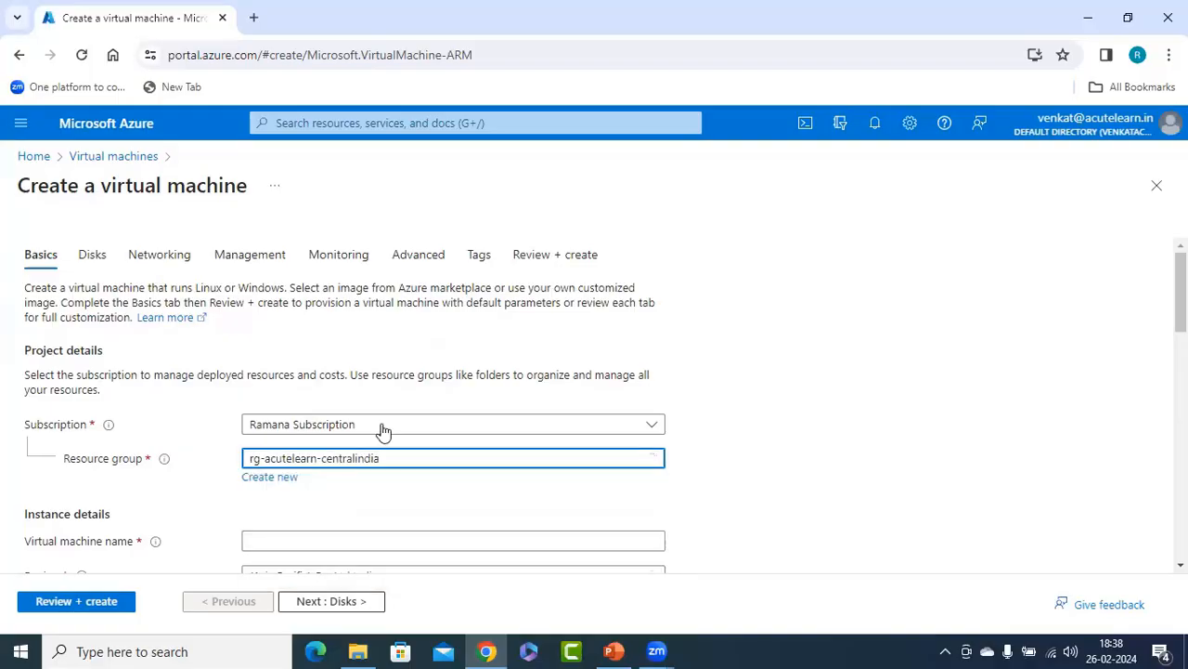
# Name the virtual machine webvm
pyautogui.scroll(-1, 464, 372)
pyautogui.click(290, 452)
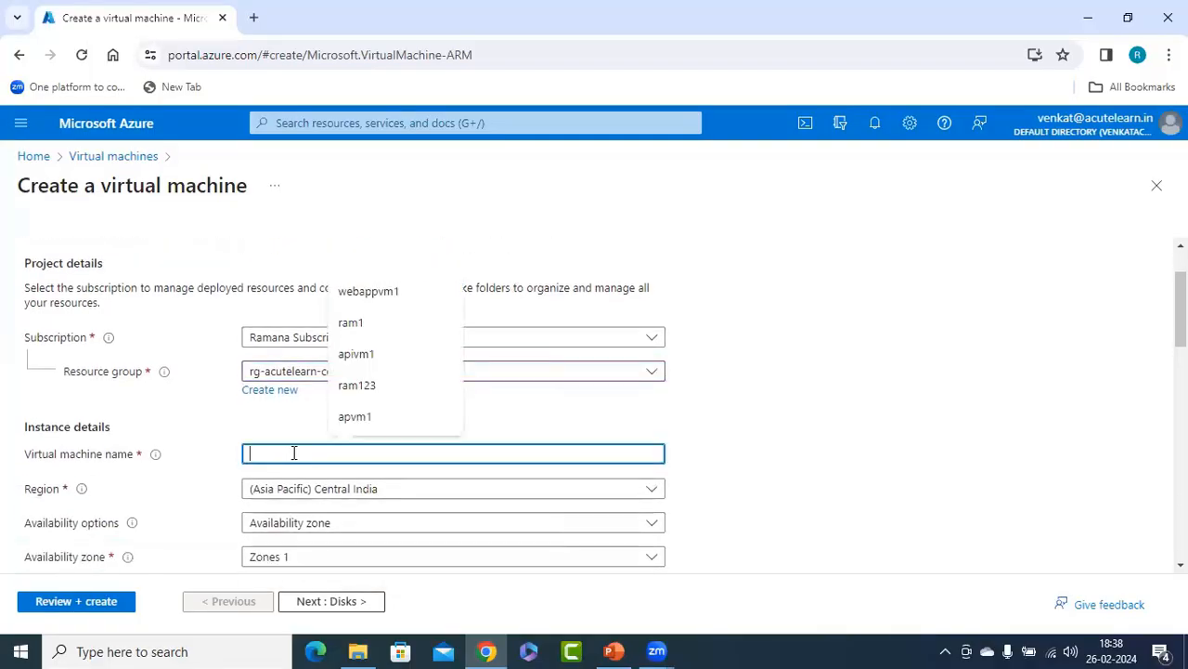
pyautogui.write('webvm')
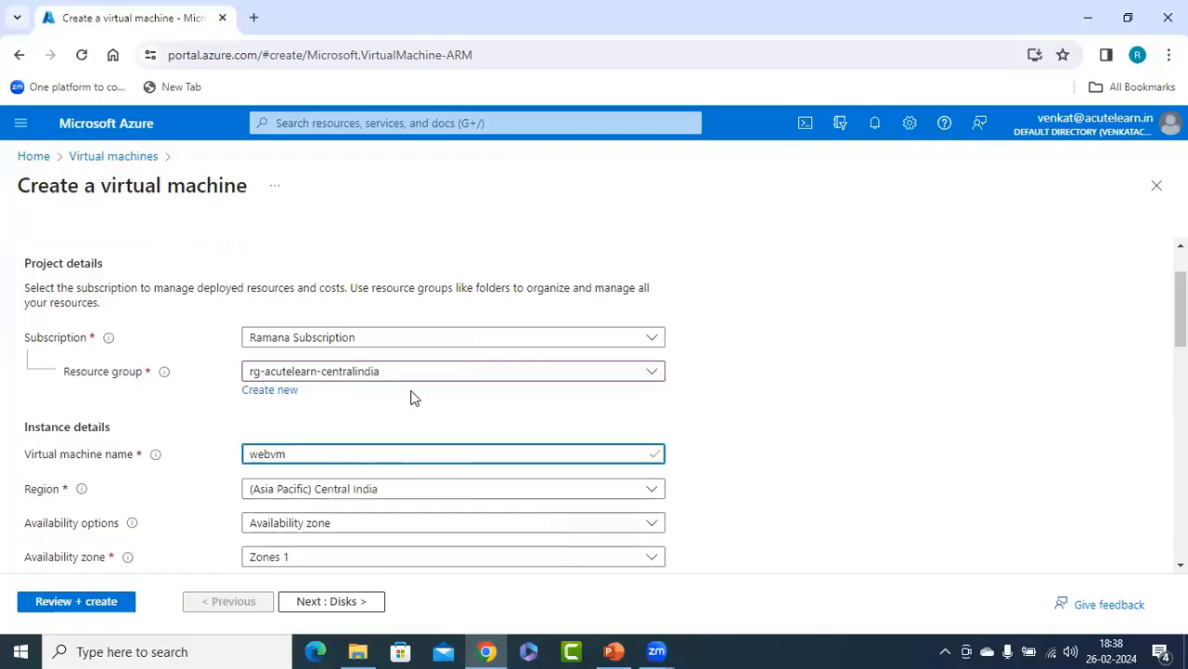
# Set the administrator username to azureuser, and enter and confirm the administrator password
pyautogui.scroll(-1, 459, 372)
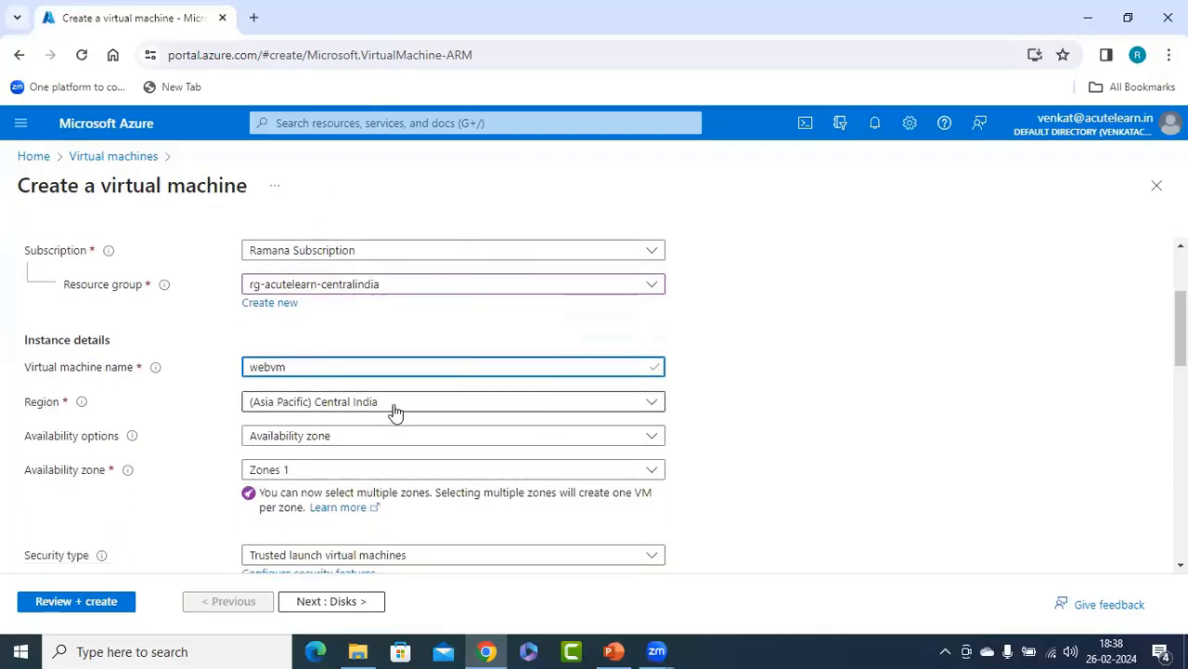
pyautogui.scroll(-2, 623, 399)
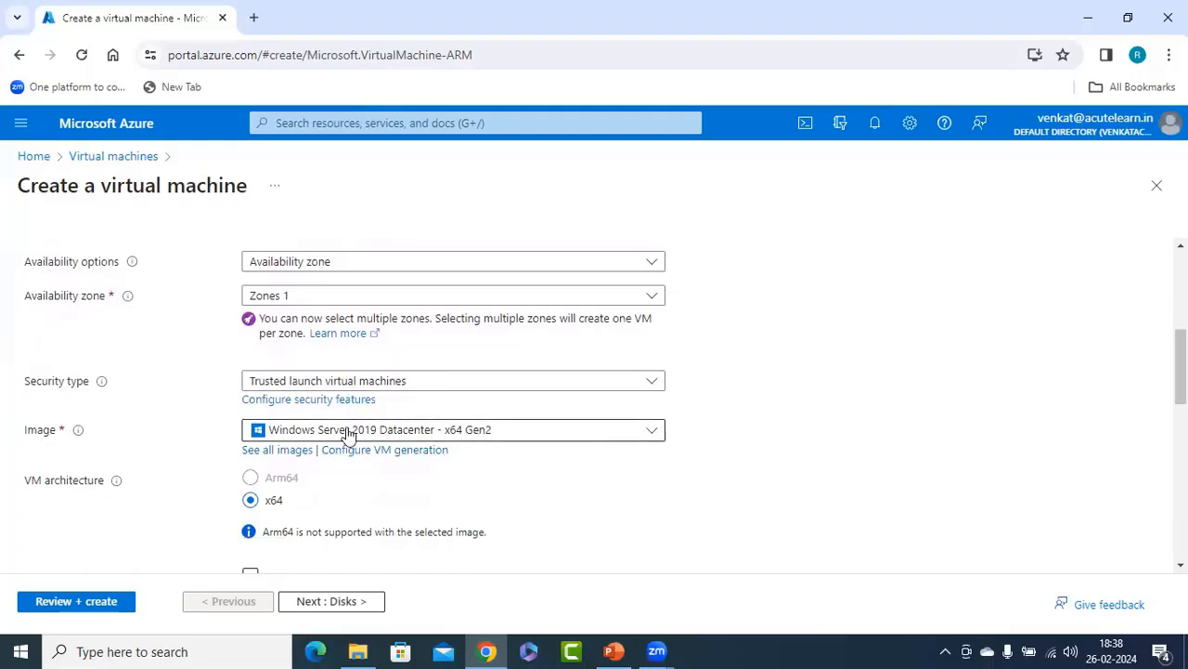
pyautogui.scroll(-3, 606, 432)
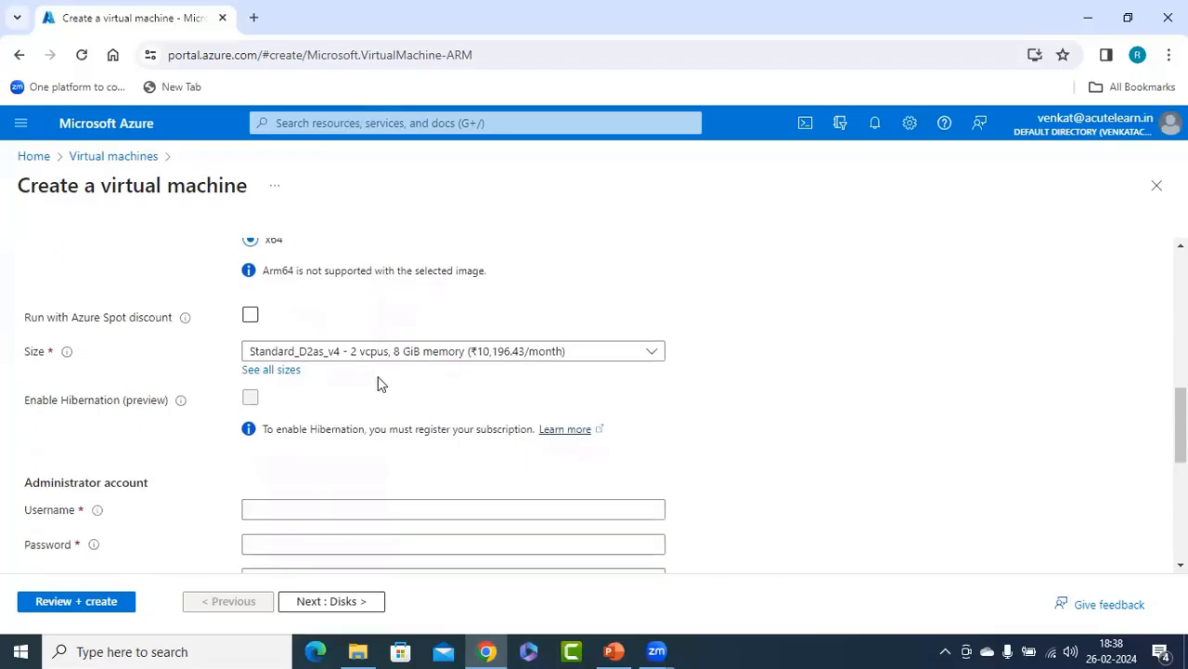
pyautogui.scroll(-1, 455, 379)
pyautogui.click(282, 420)
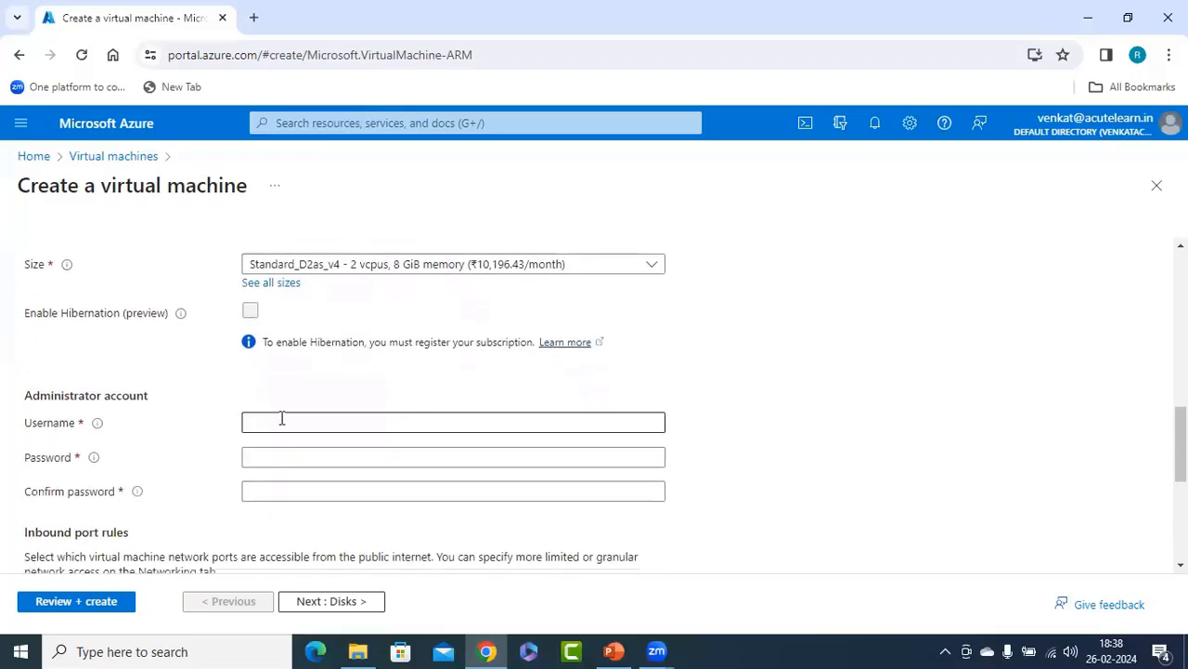
pyautogui.click(370, 465)
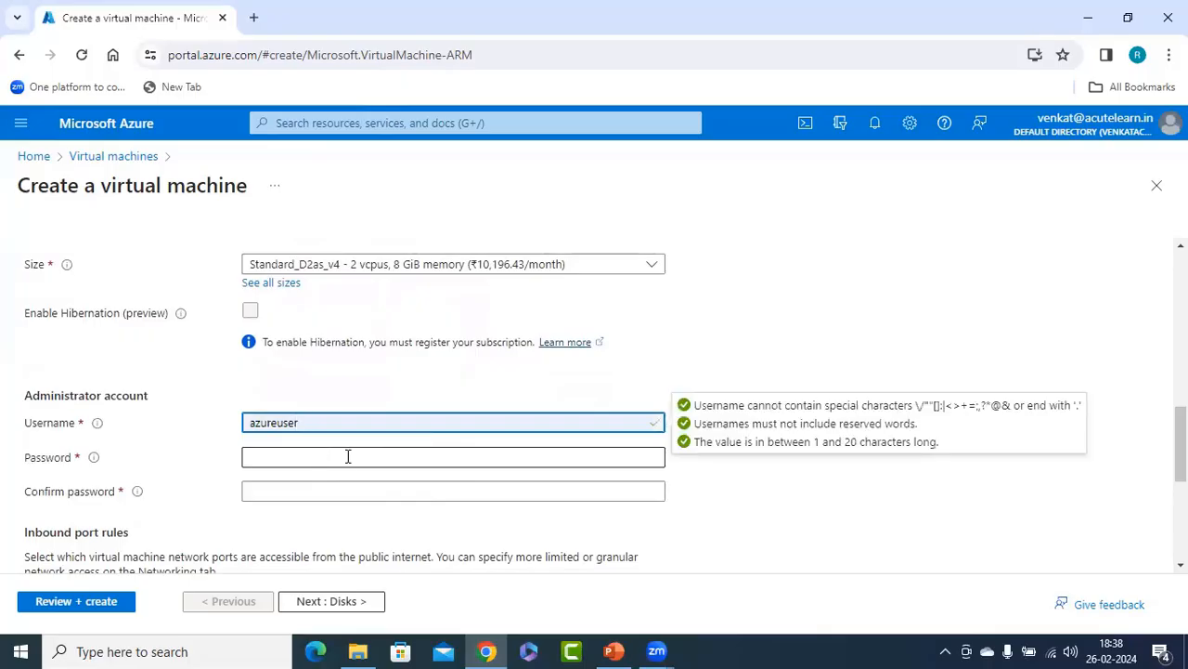
pyautogui.click(346, 456)
pyautogui.write('***')
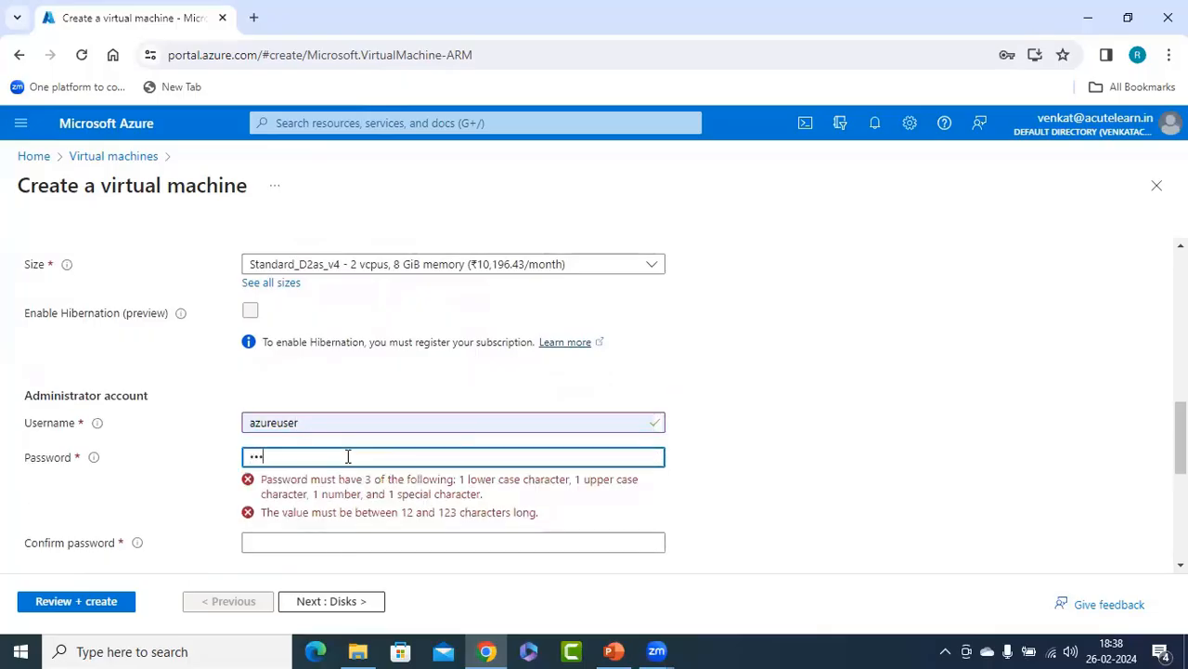
pyautogui.write('******')
pyautogui.press('Tab')
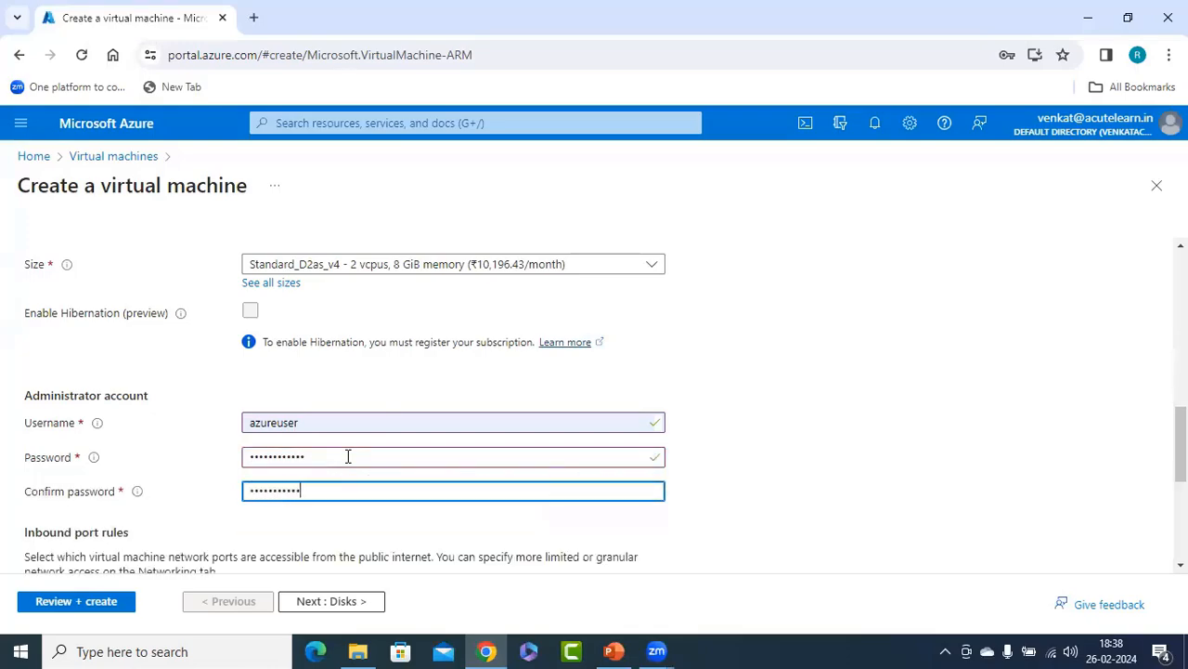
# Keep the default port and disk settings and connect the virtual machine to vnet-prod in the sn-Webservers (192.168.1.0/26) subnet
pyautogui.scroll(-3, 376, 449)
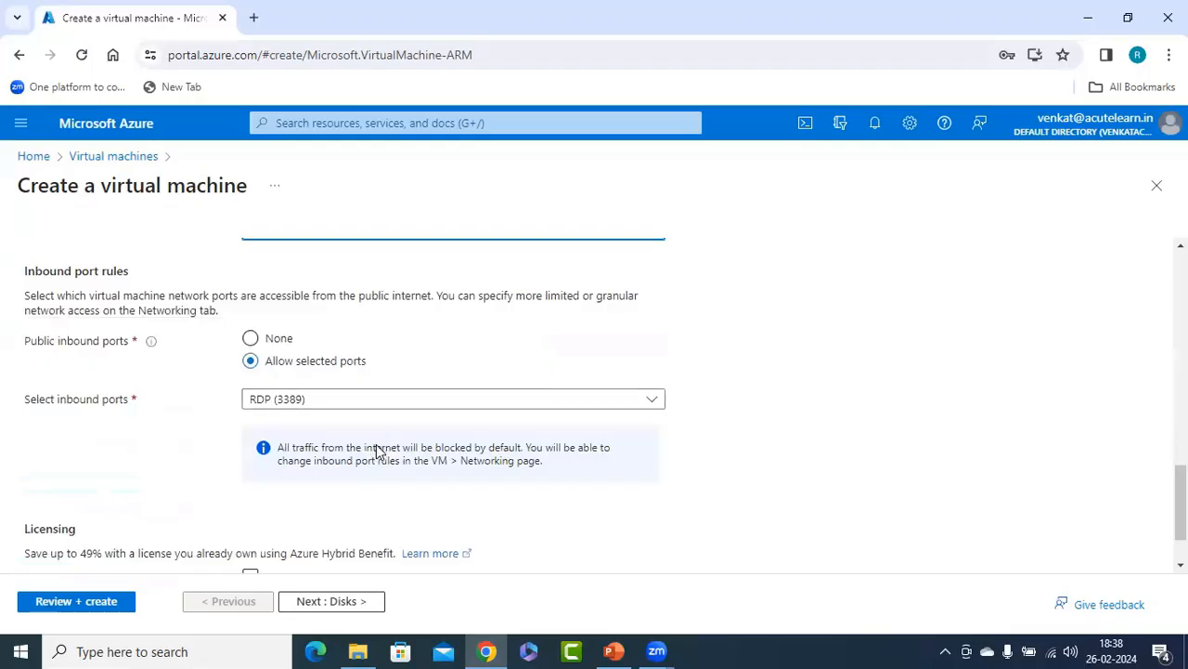
pyautogui.scroll(-1, 379, 464)
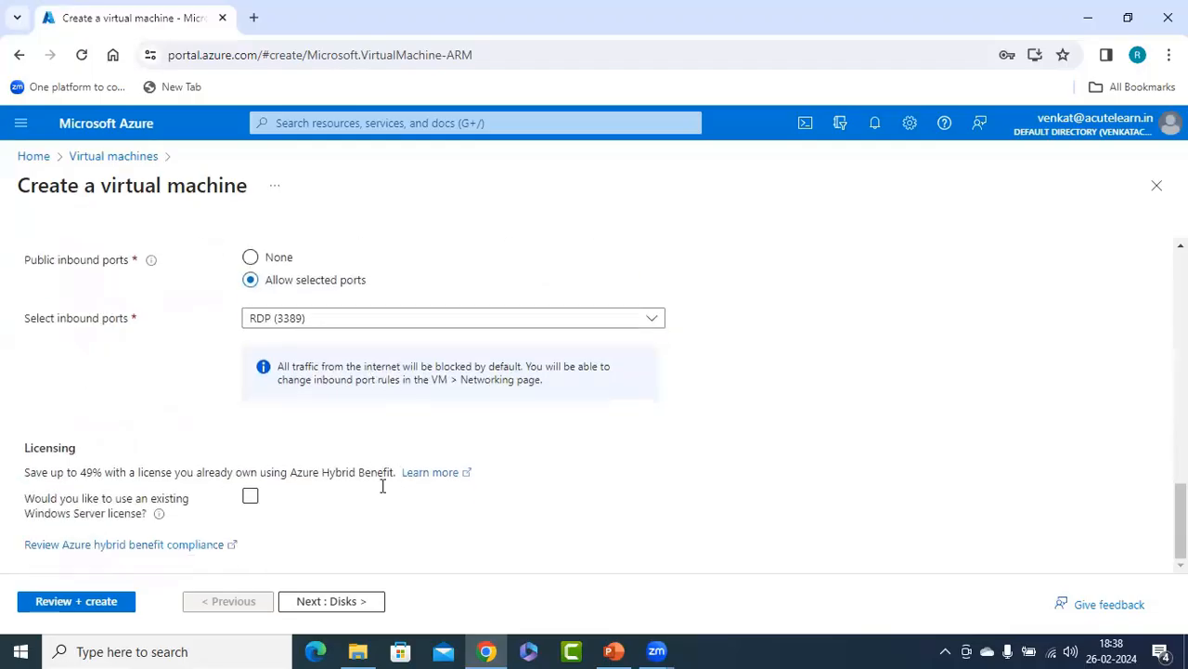
pyautogui.click(360, 605)
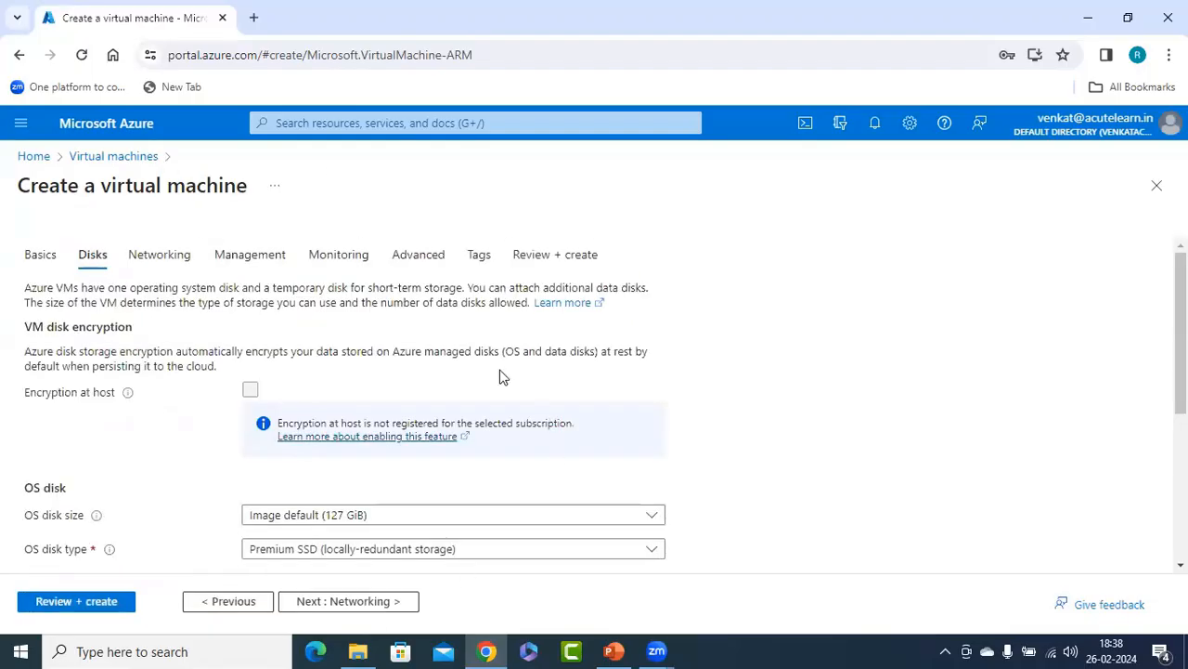
pyautogui.click(321, 605)
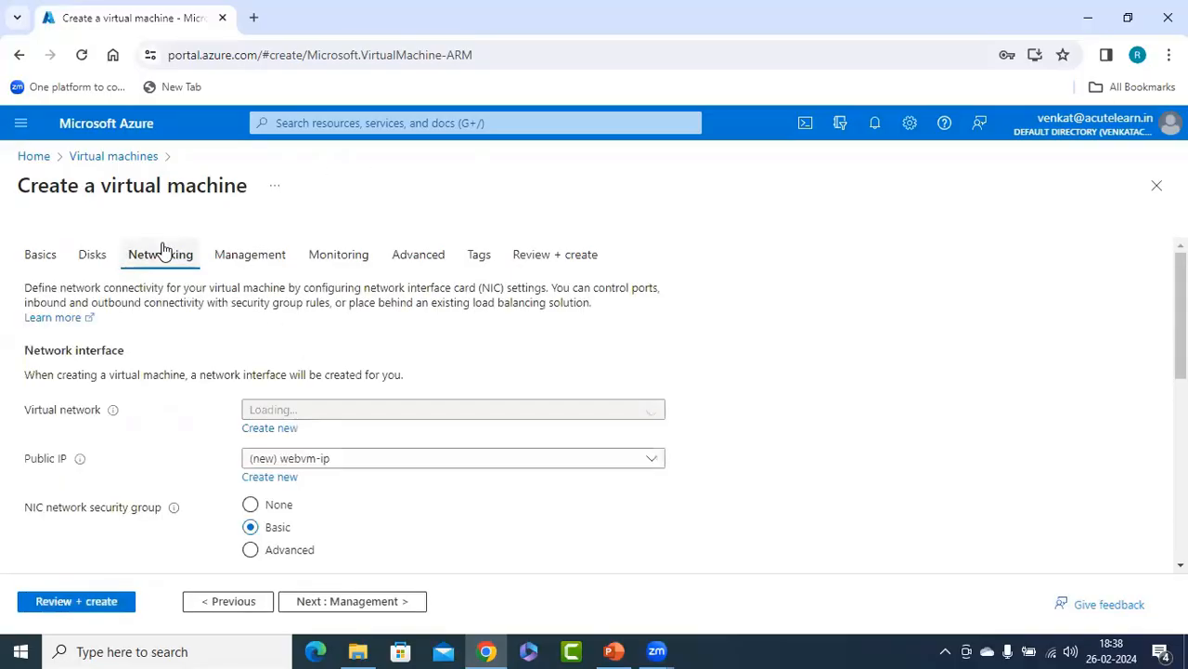
pyautogui.click(337, 414)
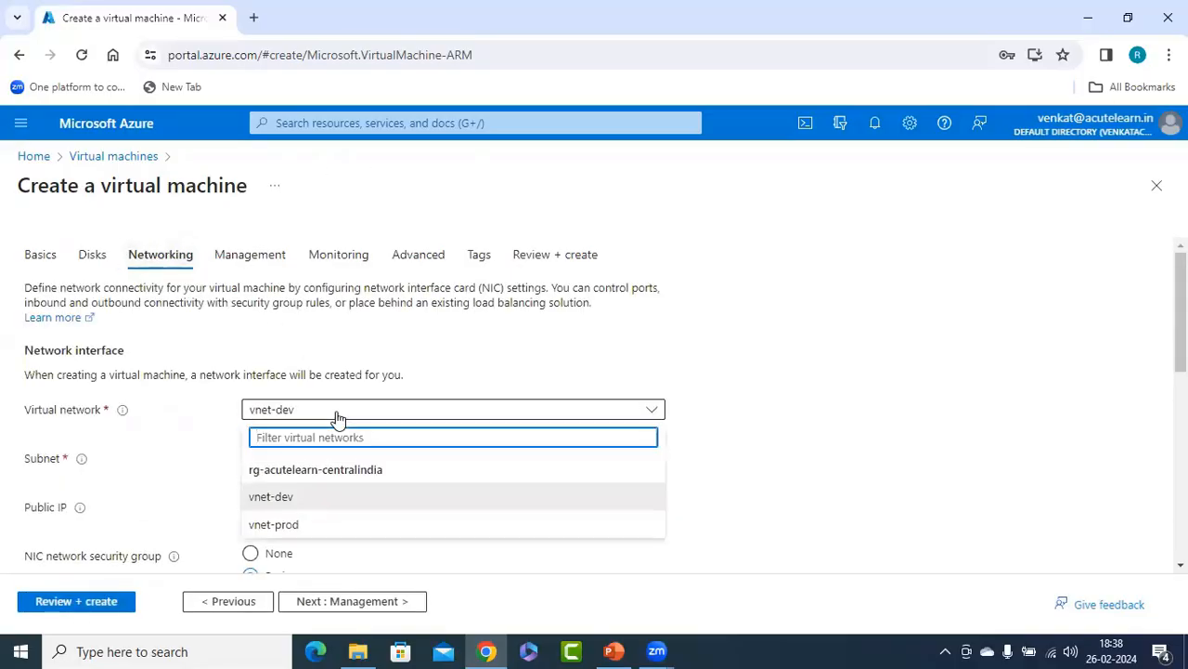
pyautogui.click(280, 526)
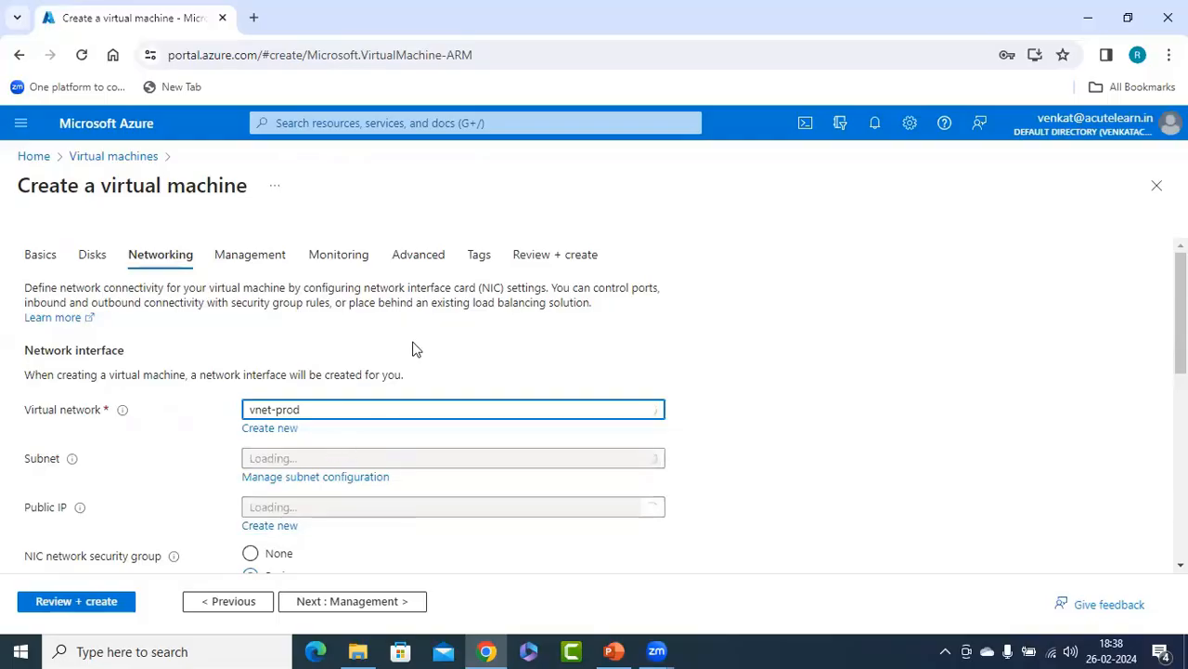
pyautogui.click(325, 461)
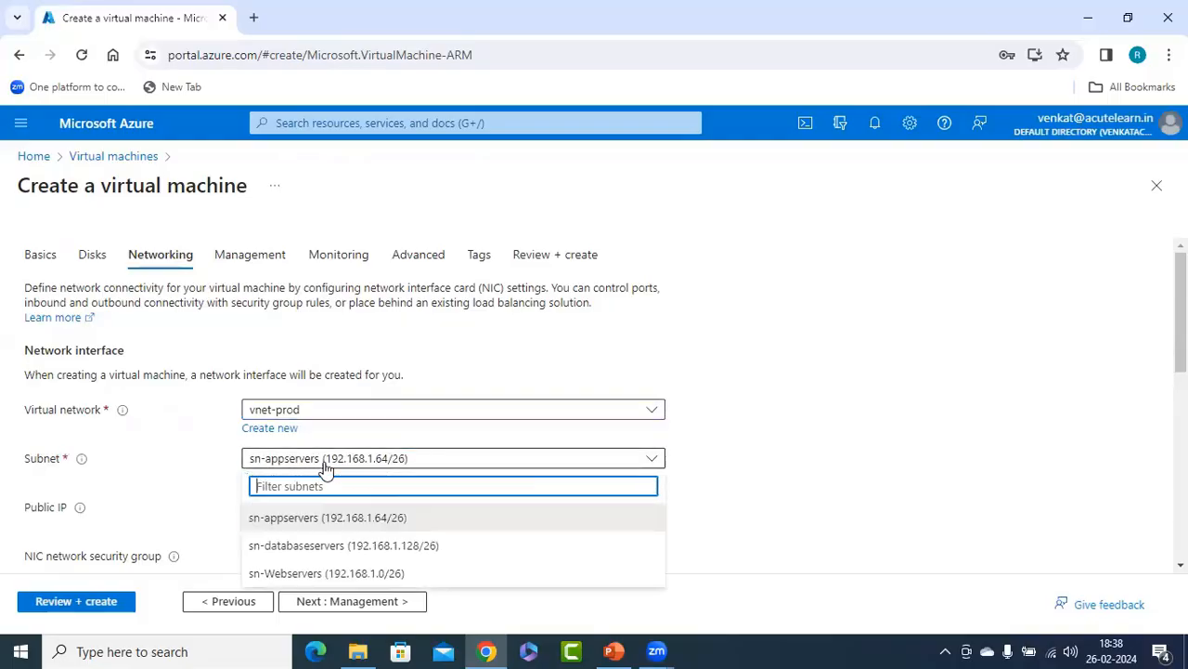
pyautogui.click(300, 573)
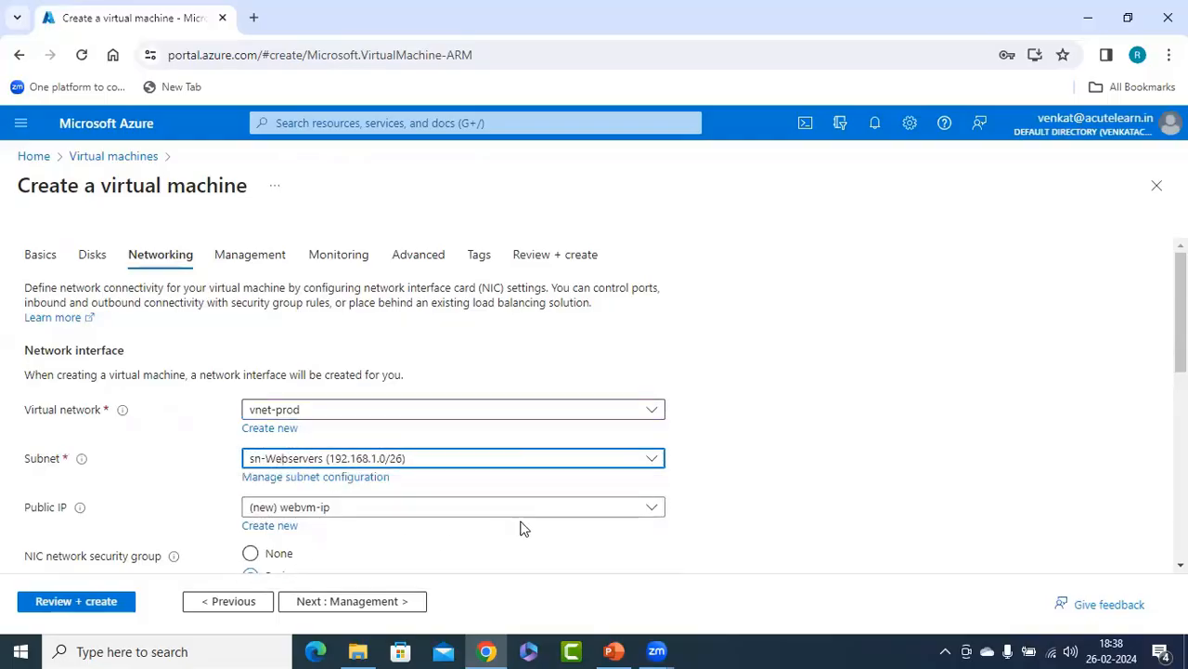
# Check the public IP, security group and inbound port settings, and submit the virtual machine configuration for final validation
pyautogui.scroll(-1, 511, 527)
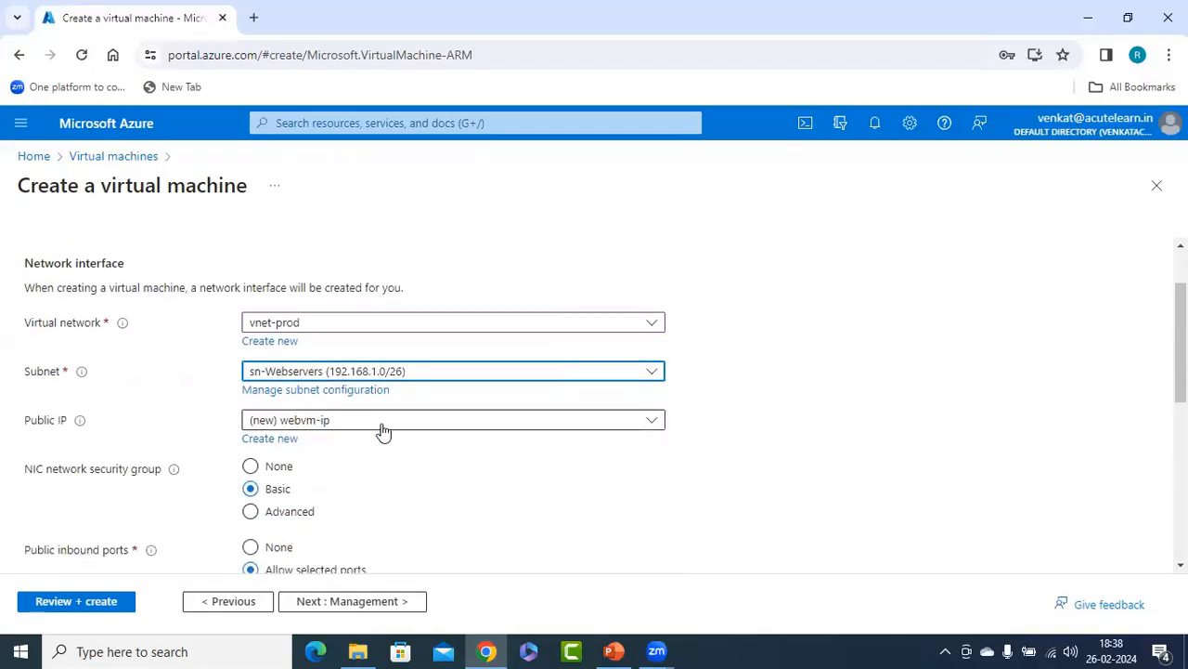
pyautogui.scroll(-2, 389, 458)
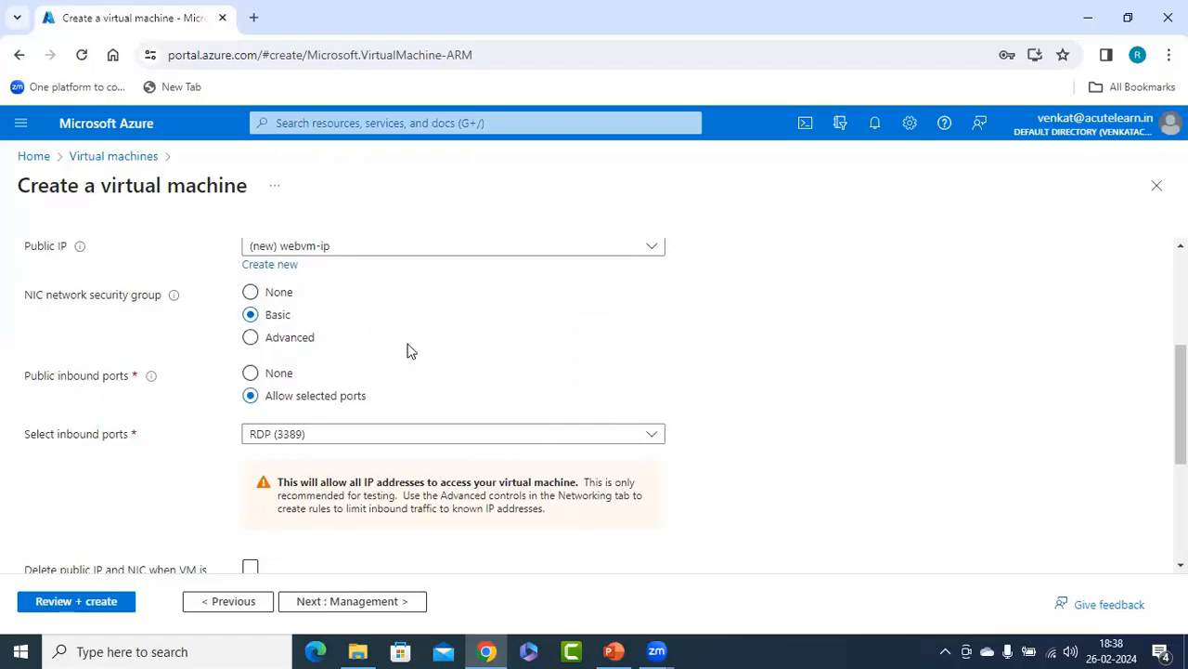
pyautogui.scroll(-2, 418, 347)
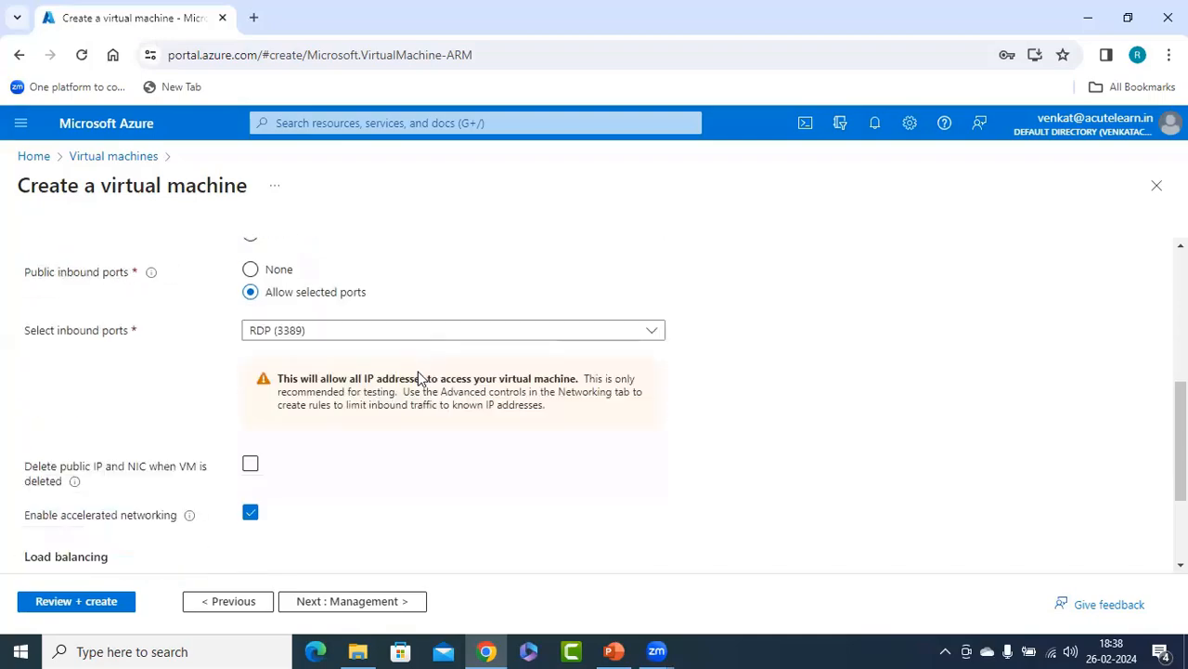
pyautogui.click(66, 604)
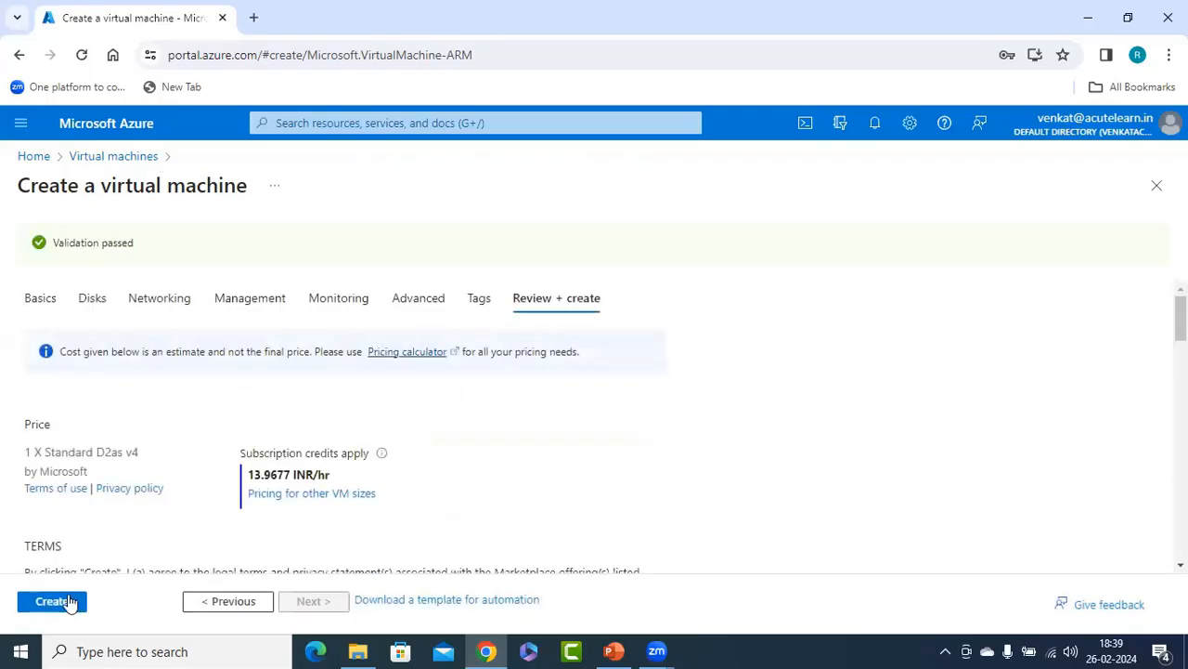
# Deploy the validated webvm virtual machine and consult the Network Security Group diagram in PowerPoint
pyautogui.click(24, 608)
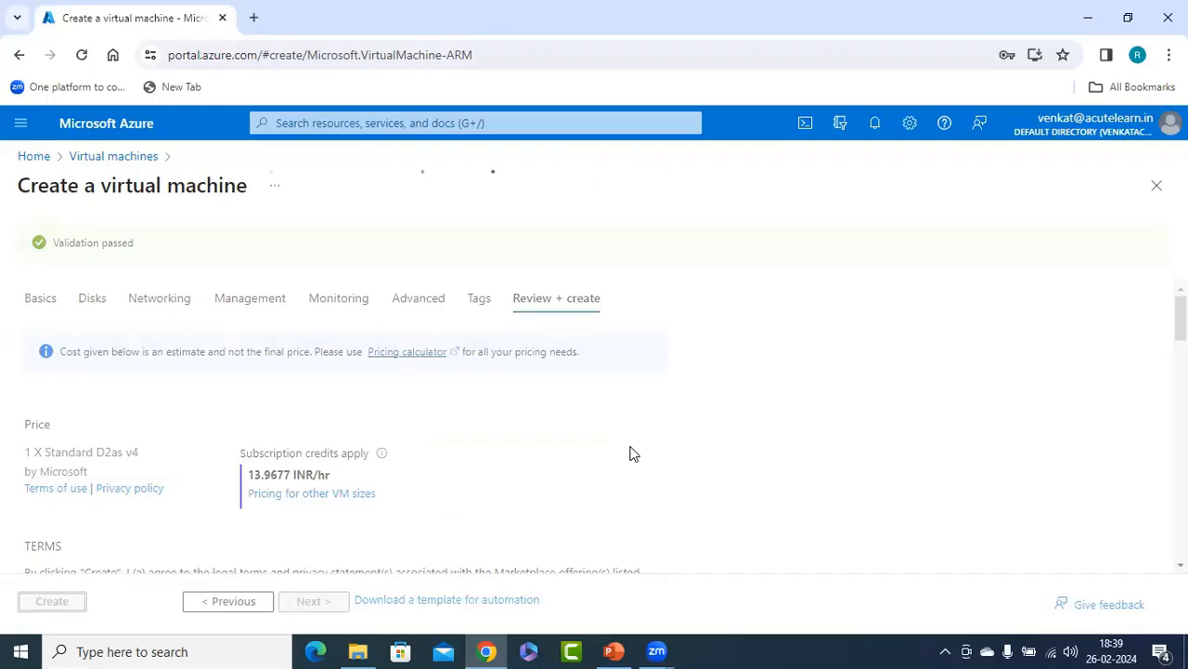
pyautogui.click(616, 651)
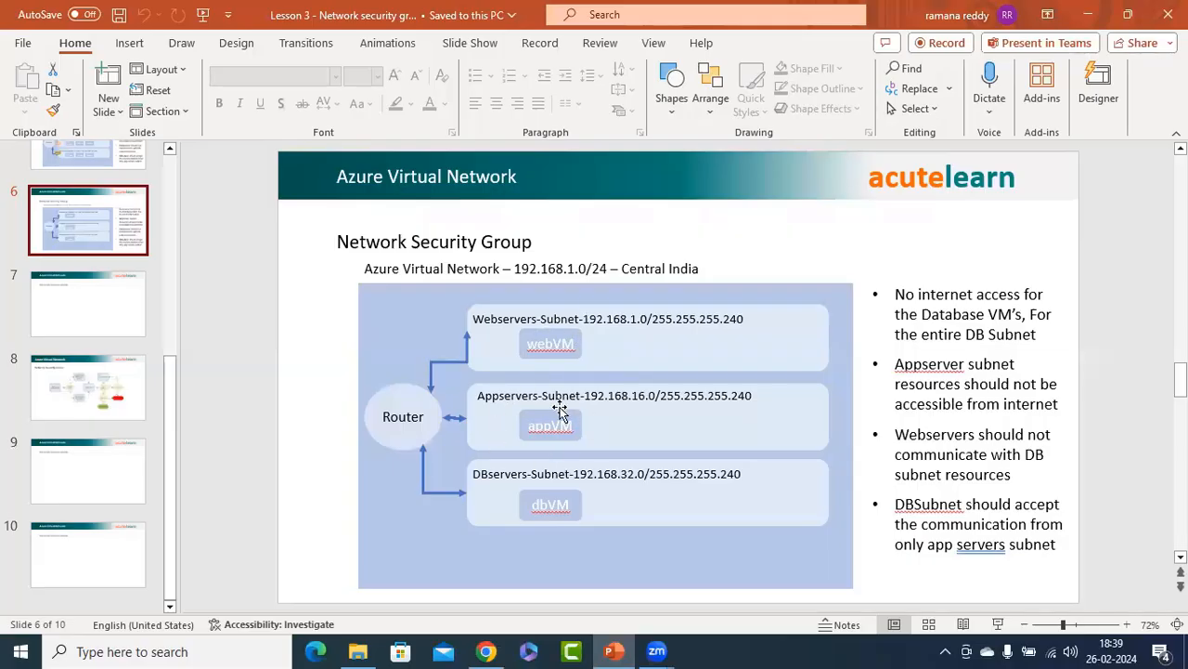
pyautogui.click(1098, 12)
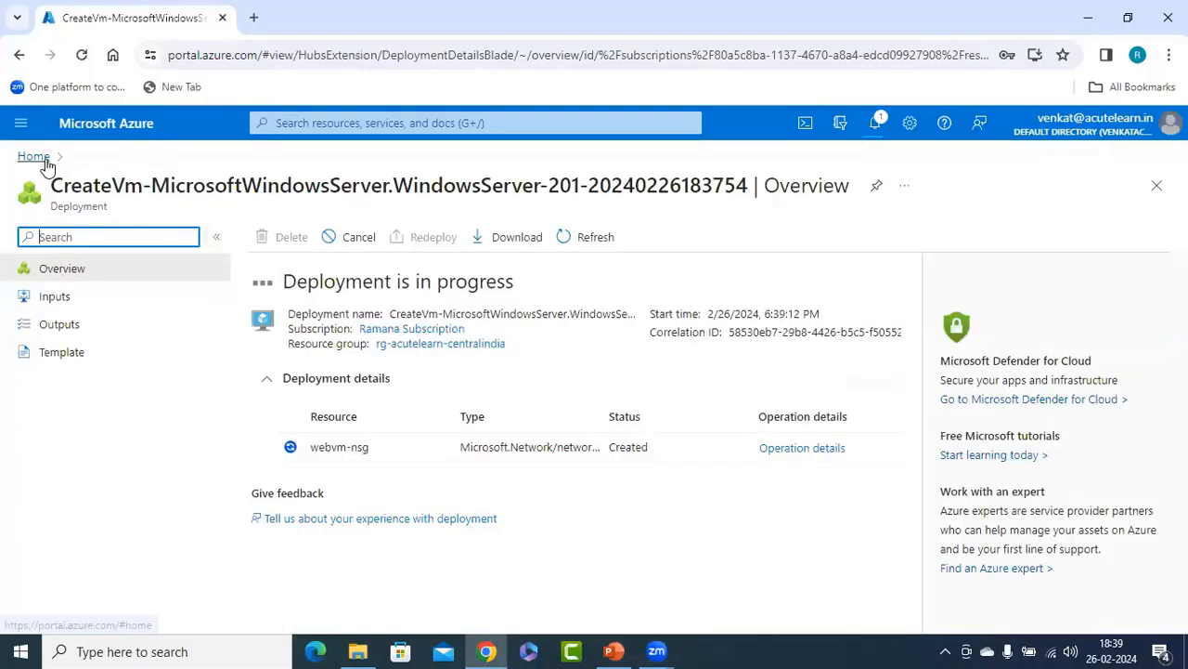
# Start another Azure virtual machine in the Azure portal and assign it to the rg-acutelearn-centralindia resource group
pyautogui.click(37, 157)
pyautogui.click(266, 269)
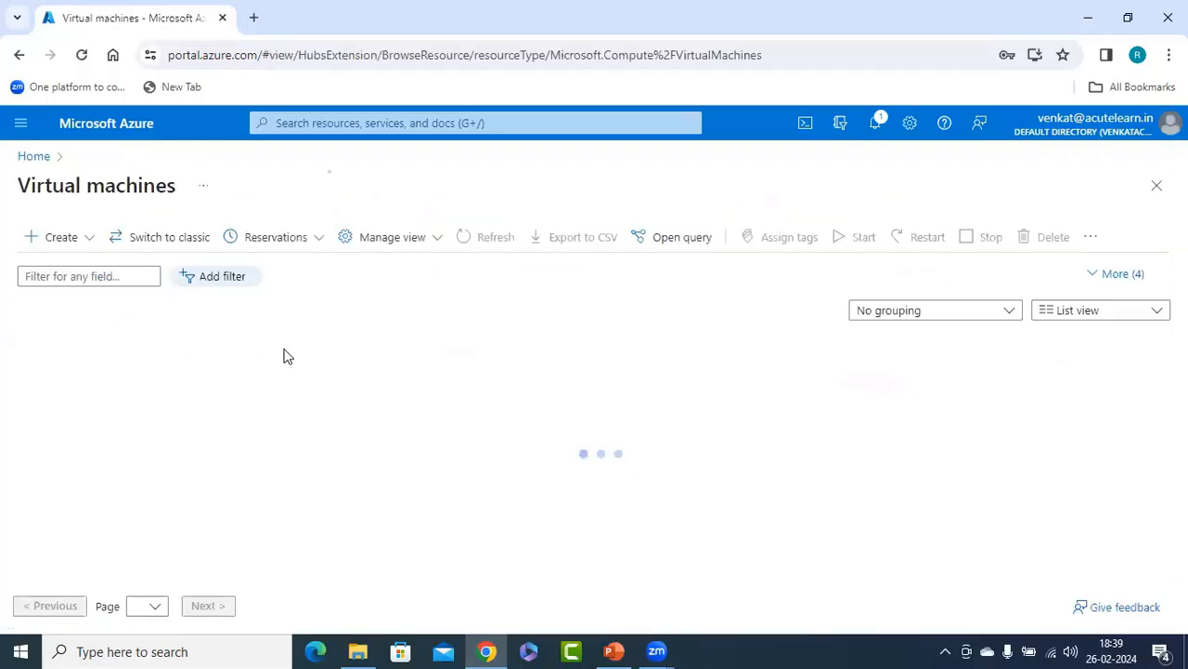
pyautogui.click(57, 237)
pyautogui.click(74, 265)
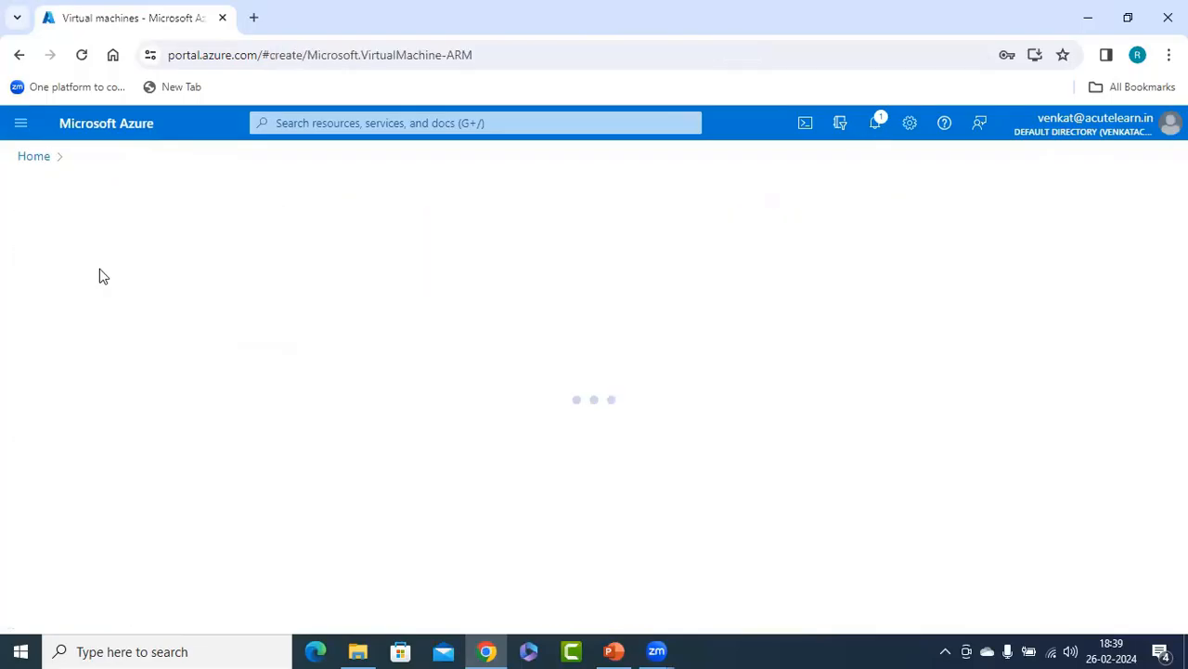
pyautogui.click(318, 462)
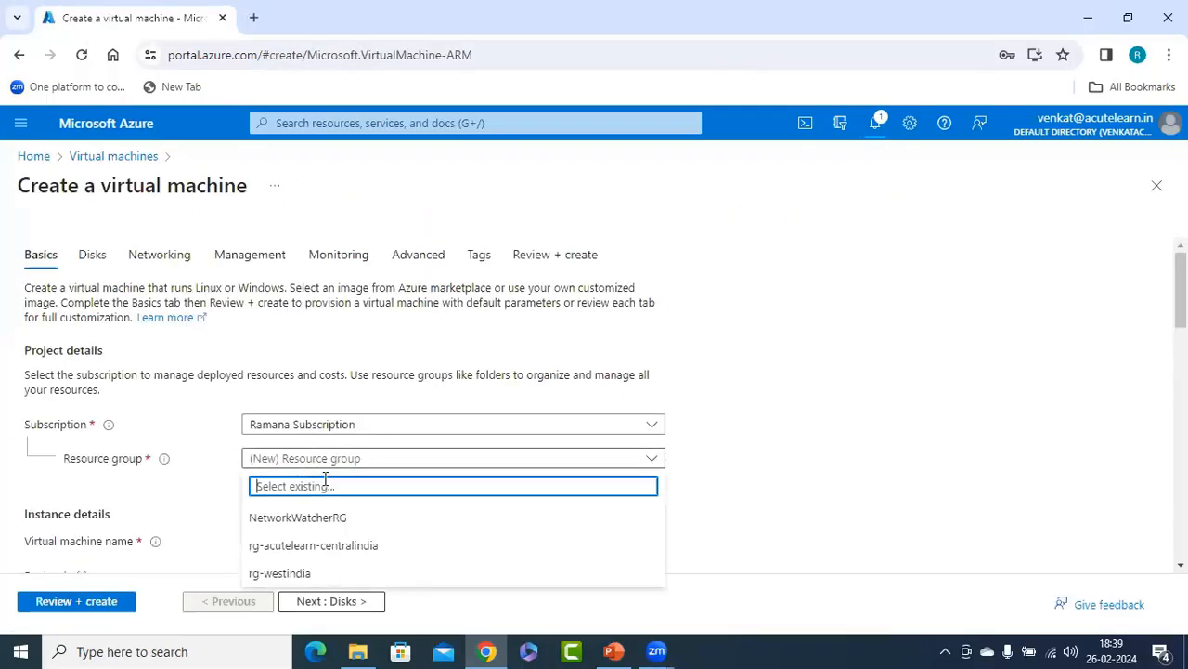
pyautogui.click(274, 571)
pyautogui.click(332, 464)
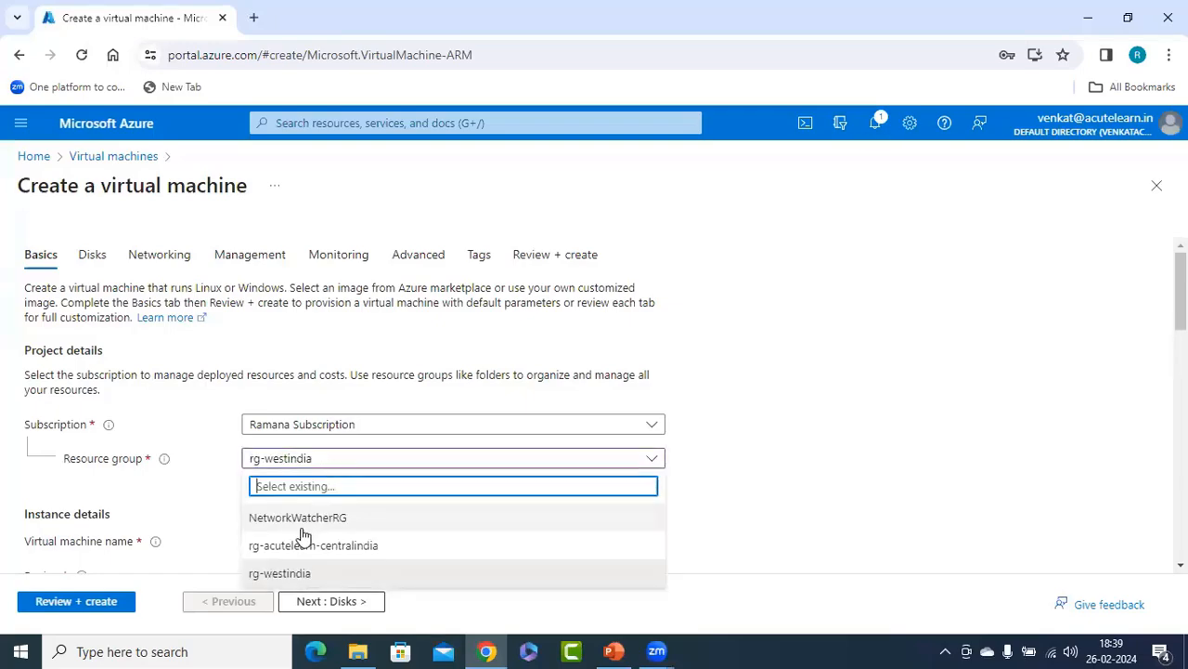
pyautogui.click(330, 544)
# Name the virtual machine appvm1
pyautogui.scroll(-2, 300, 412)
pyautogui.click(277, 369)
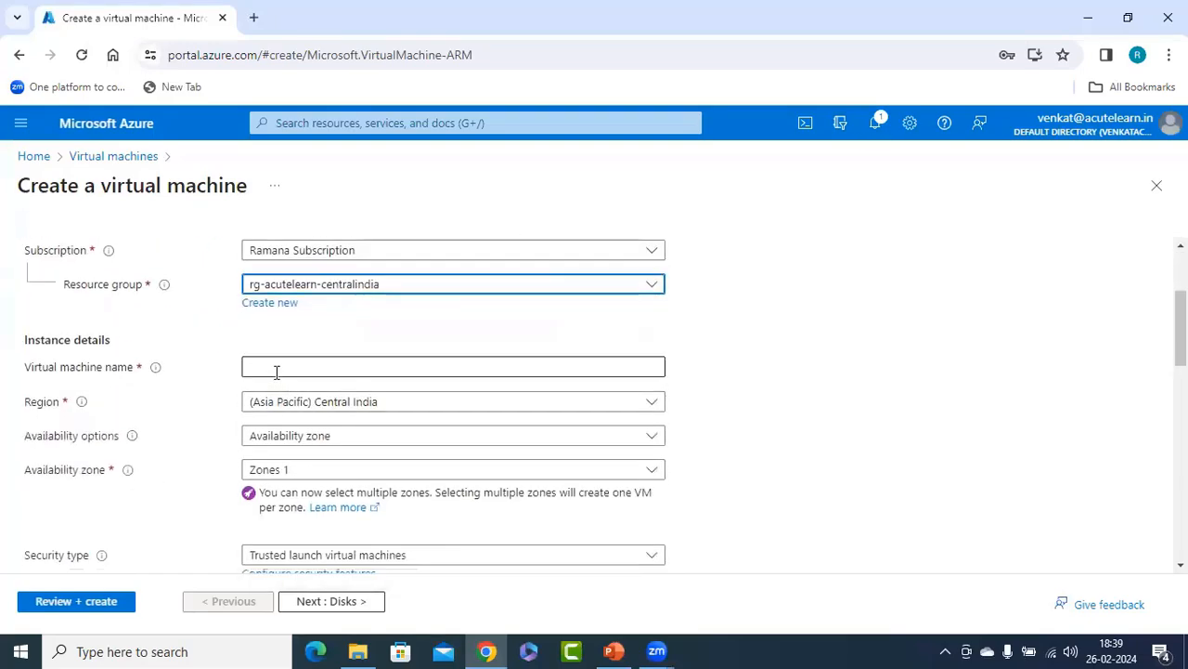
pyautogui.write('appvm1')
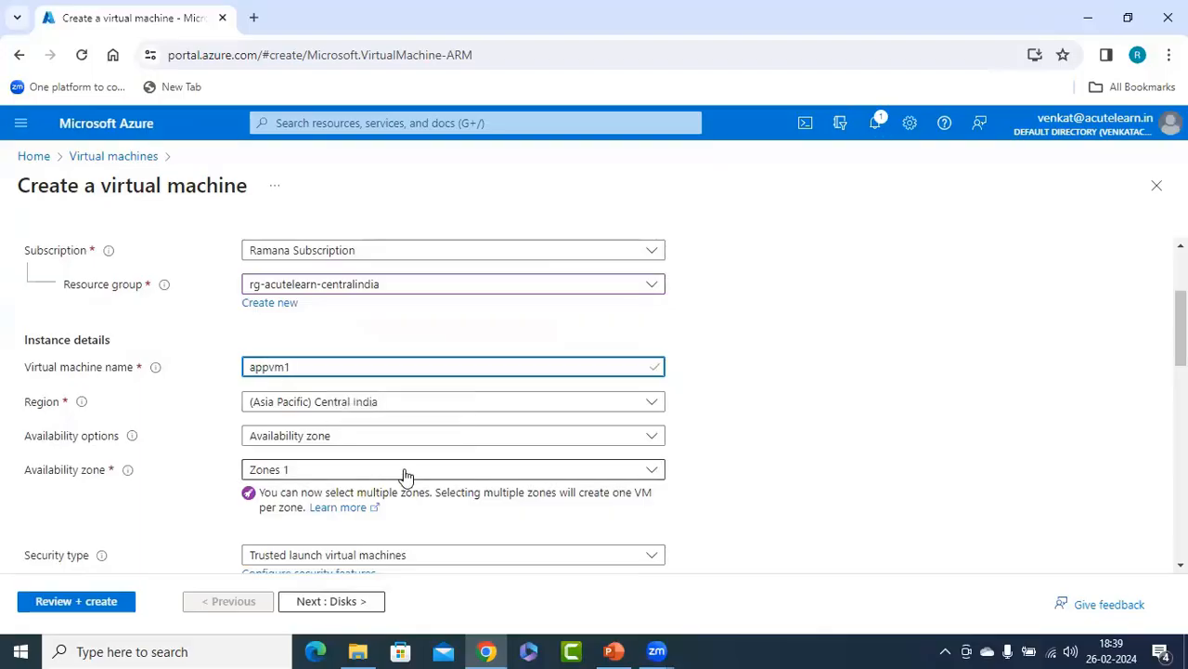
# Set the administrator username of appvm1 to azureuser, and enter and confirm the administrator password
pyautogui.scroll(-3, 423, 479)
pyautogui.scroll(-5, 492, 401)
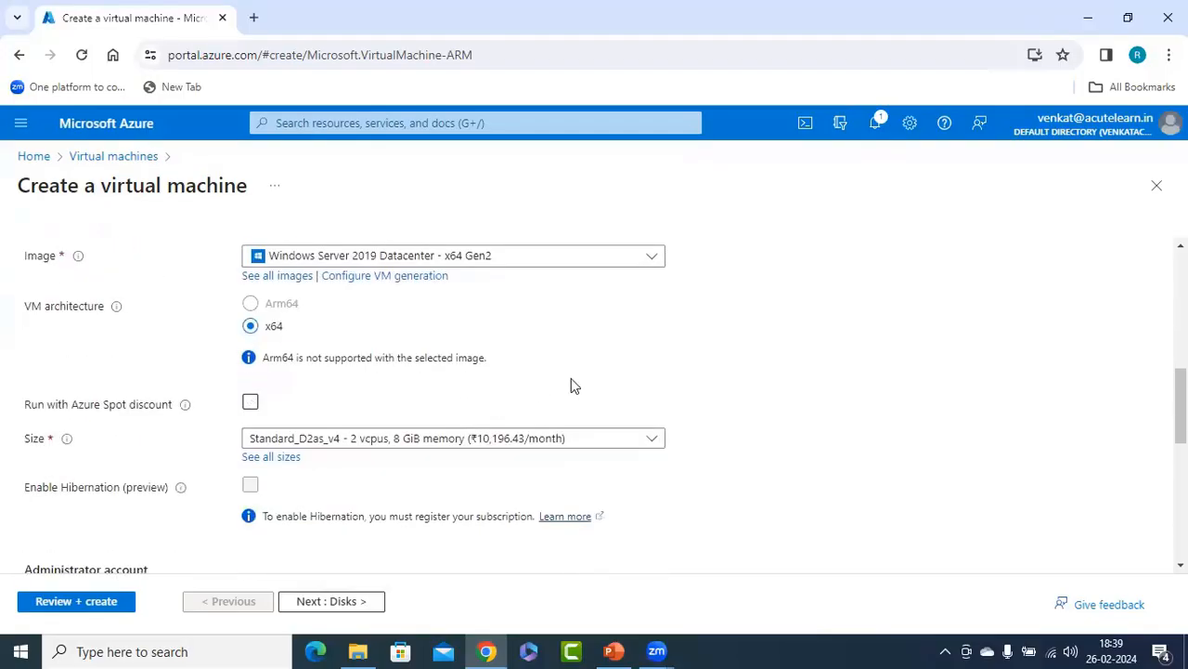
pyautogui.click(249, 248)
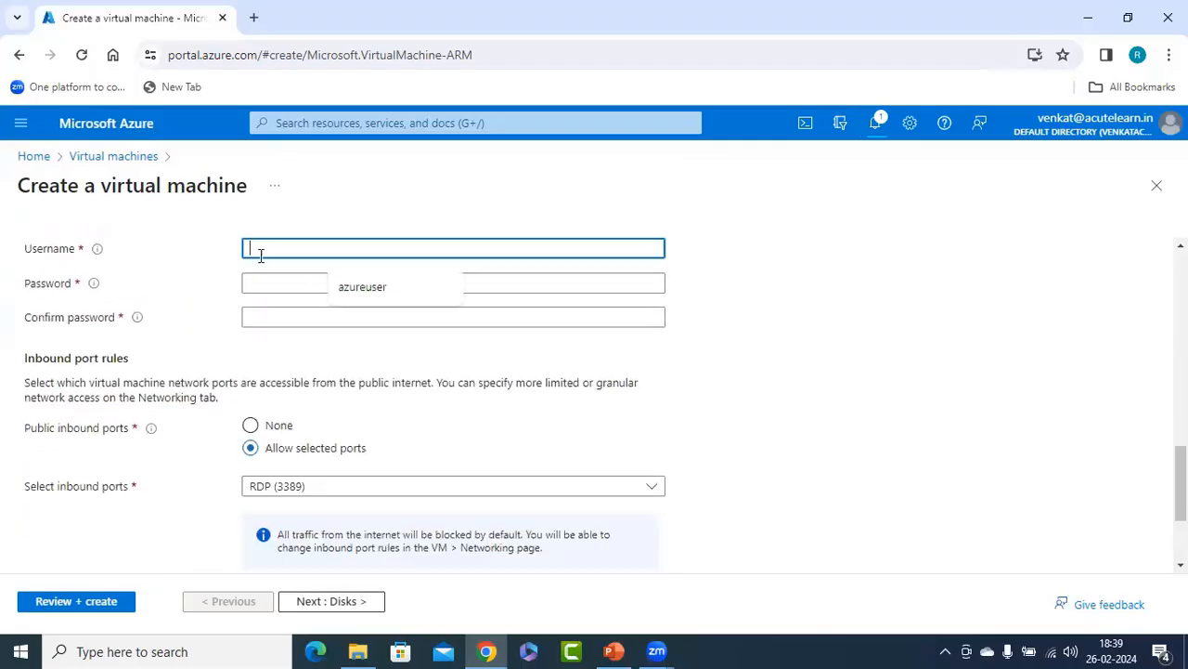
pyautogui.click(378, 289)
pyautogui.click(295, 283)
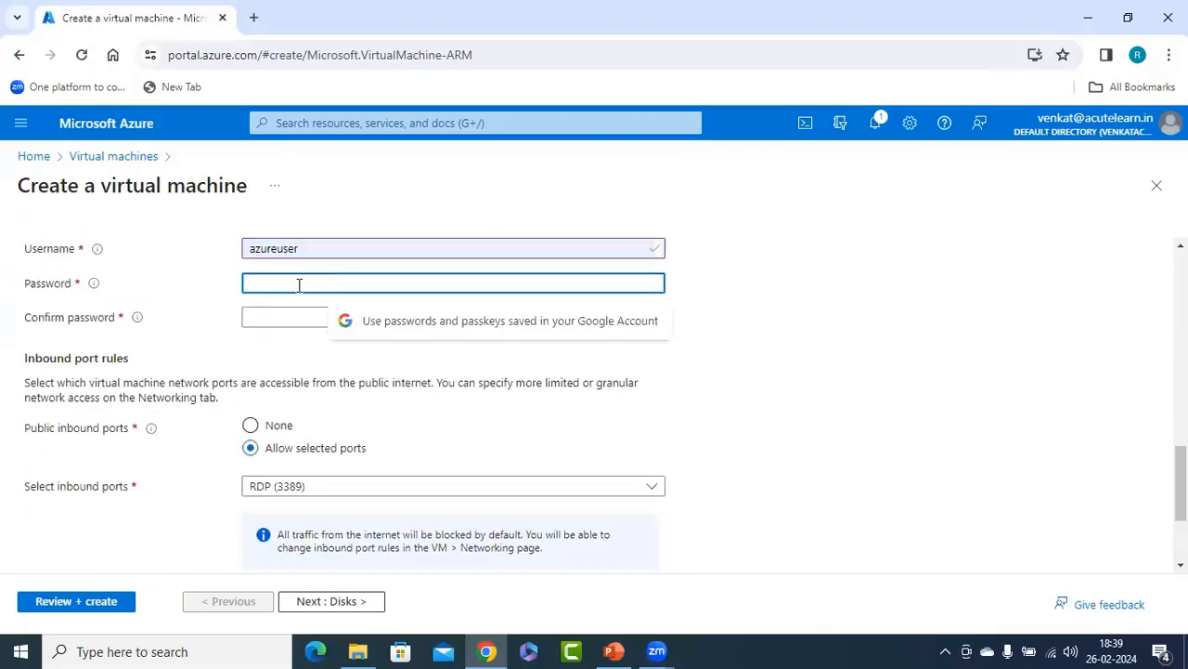
pyautogui.write('••')
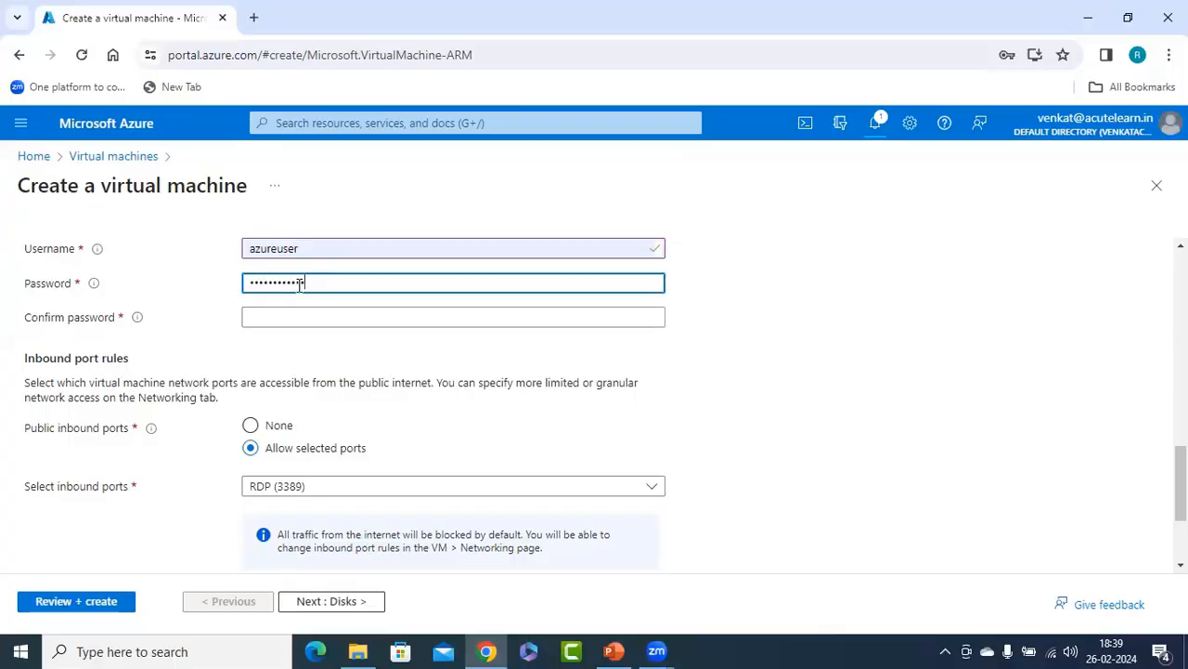
pyautogui.press('Tab')
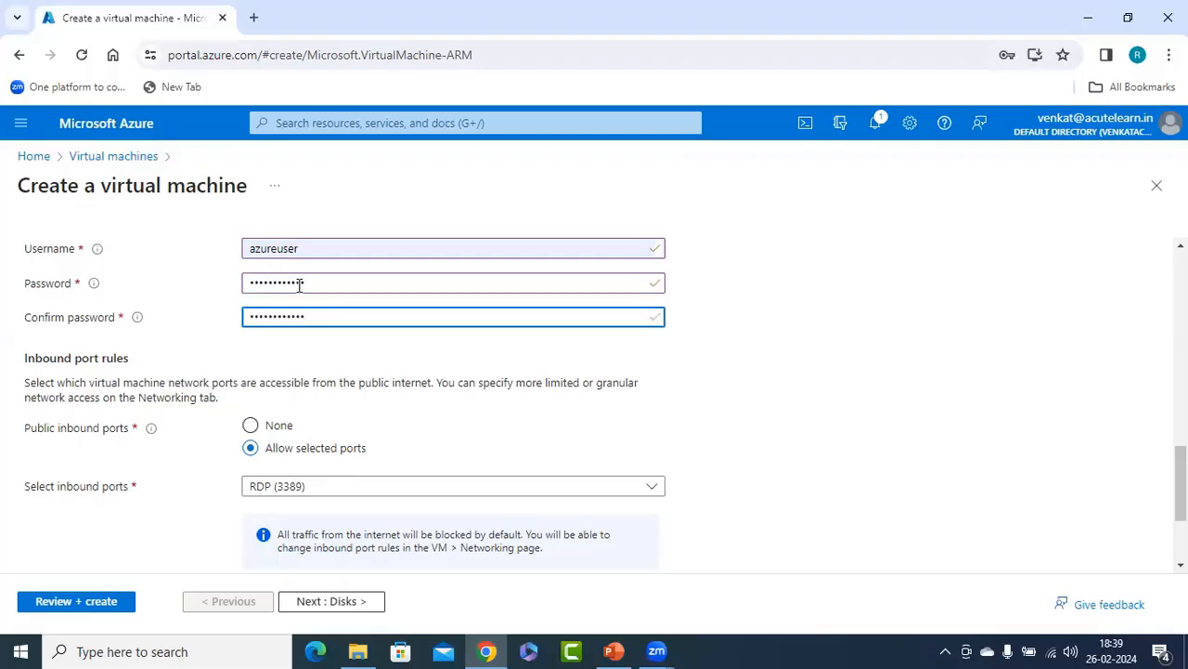
# Keep the default port and disk settings and connect appvm1 to vnet-prod in the sn-appservers (192.168.1.64/26) subnet
pyautogui.scroll(-3, 492, 417)
pyautogui.click(353, 604)
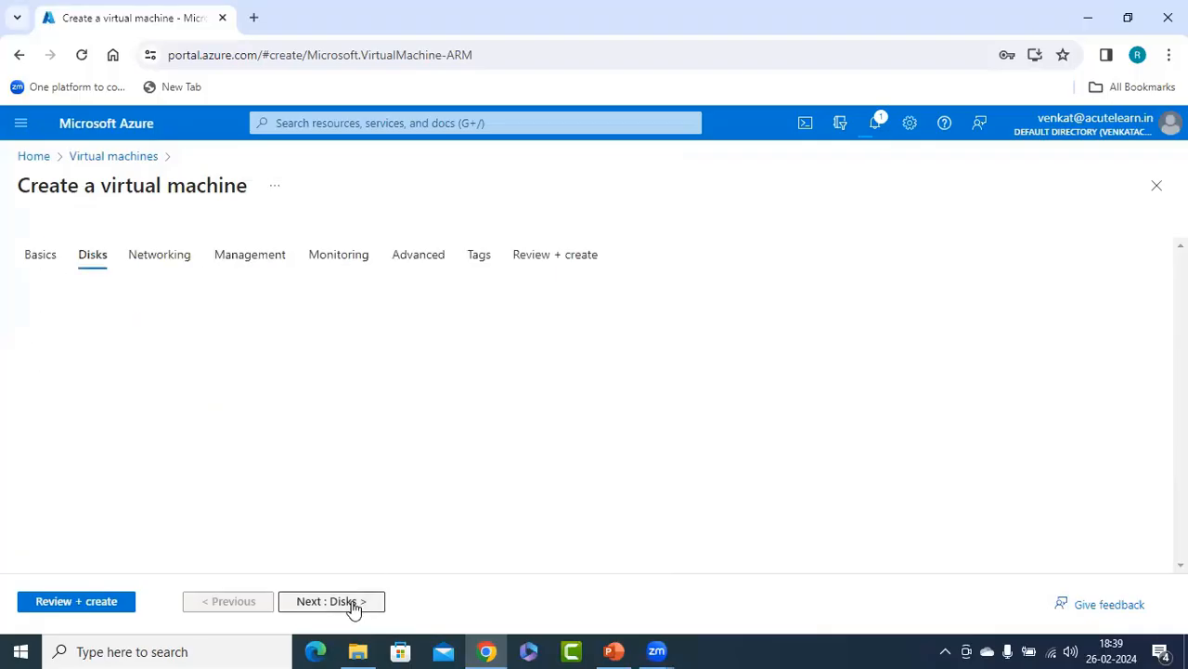
pyautogui.click(353, 604)
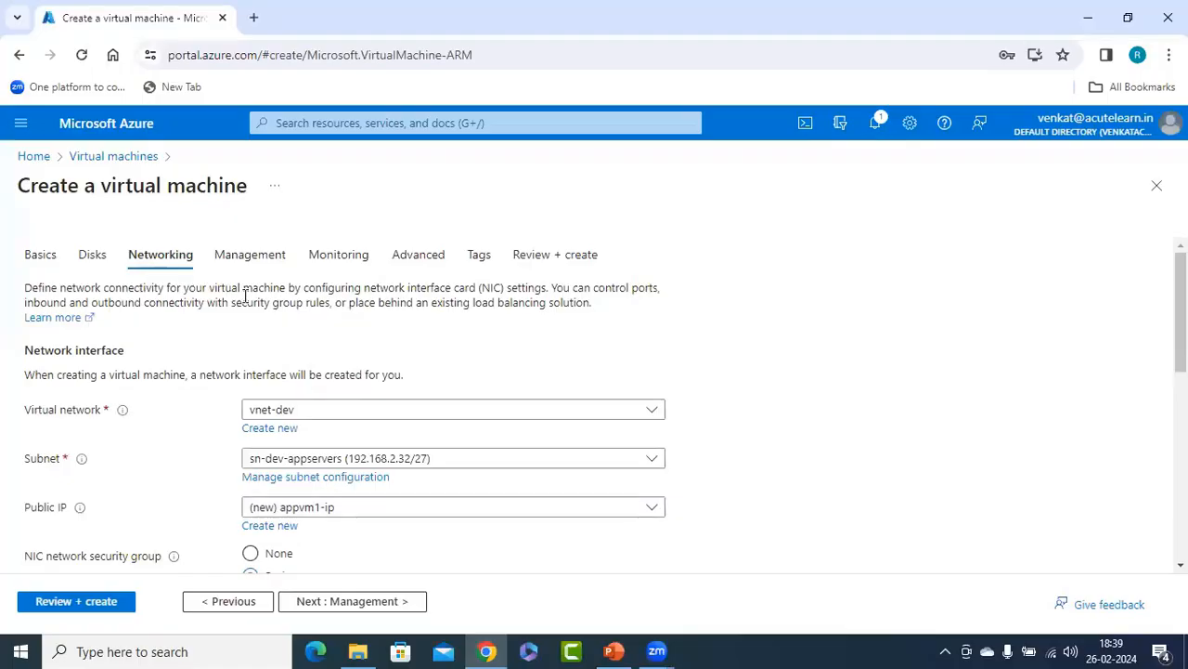
pyautogui.scroll(-1, 470, 323)
pyautogui.click(316, 322)
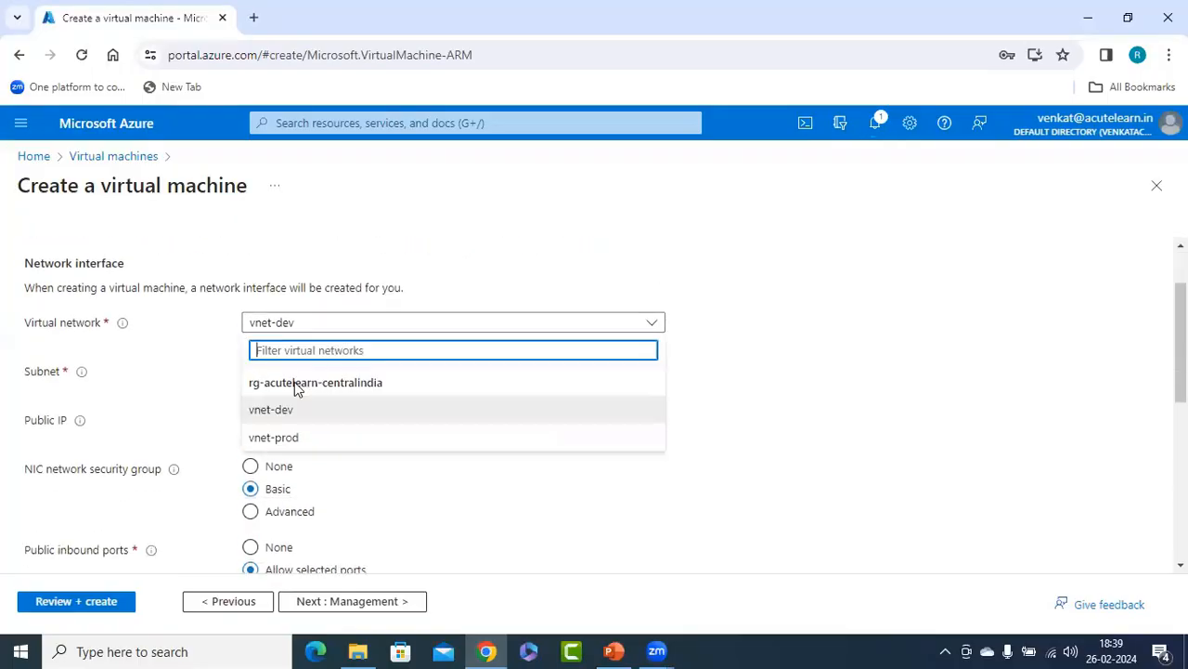
pyautogui.click(265, 437)
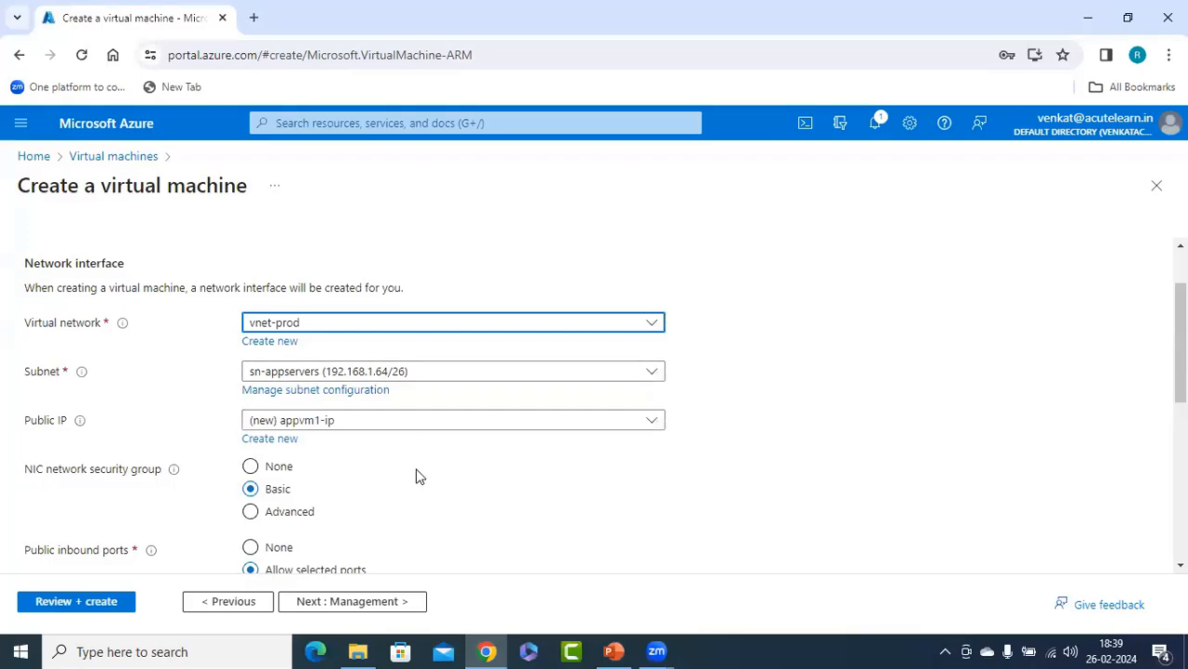
# Validate and deploy the appvm1 virtual machine, and consult the Network Security Group diagram in PowerPoint
pyautogui.scroll(-2, 465, 372)
pyautogui.scroll(-3, 450, 371)
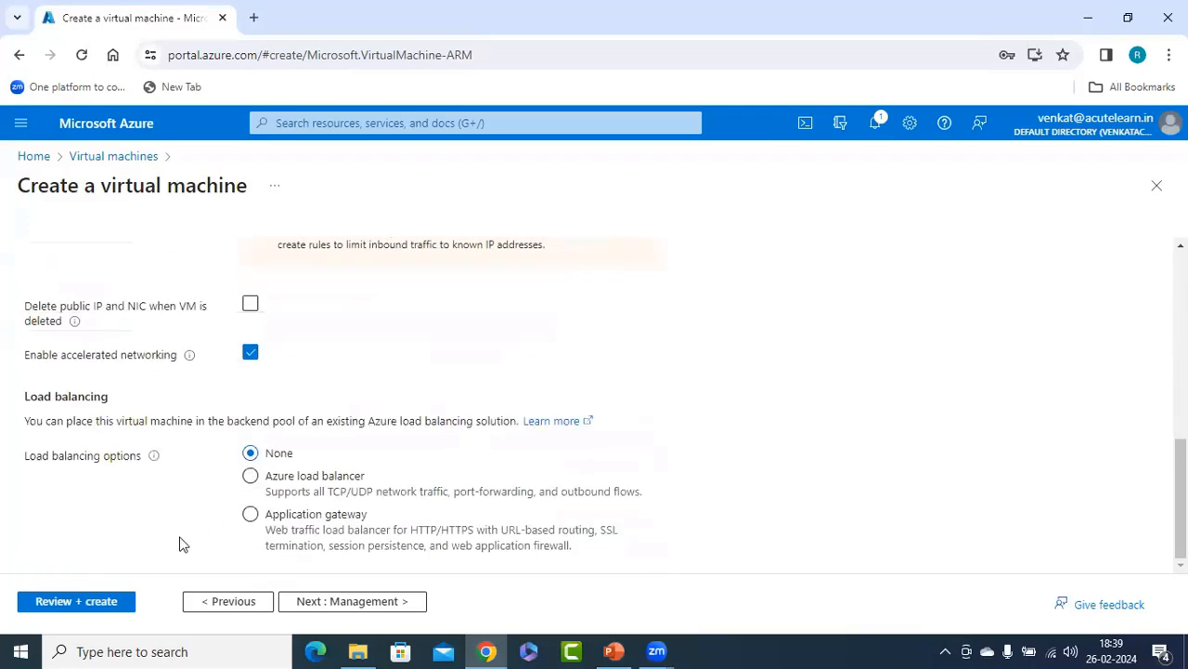
pyautogui.click(77, 602)
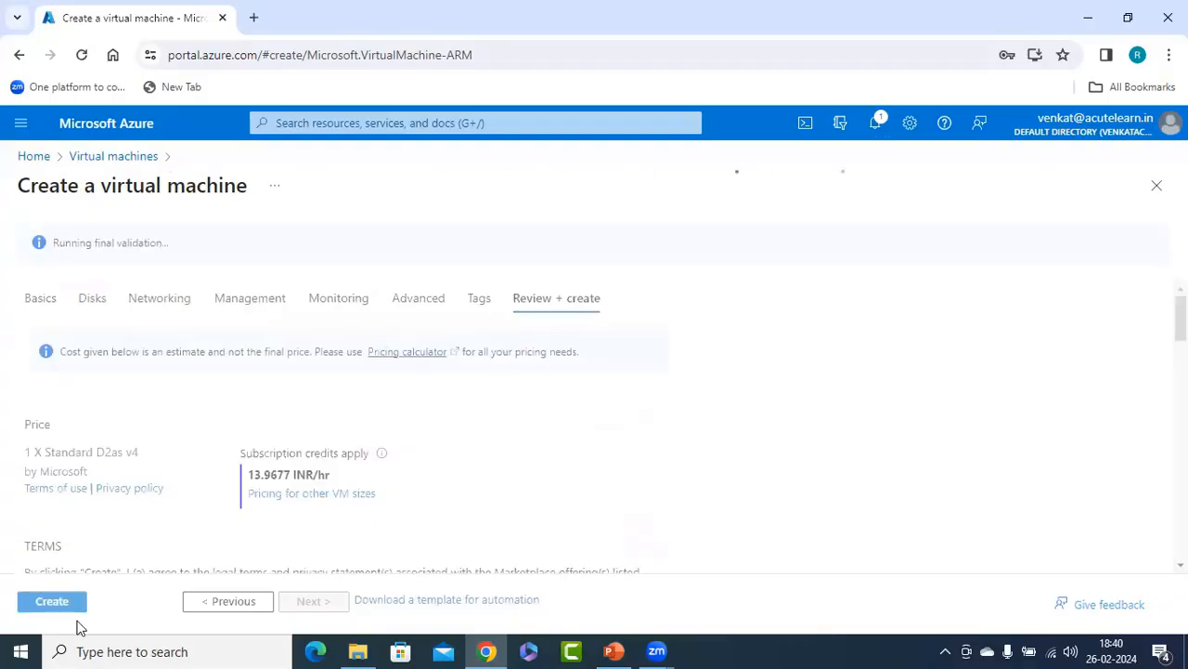
pyautogui.click(52, 603)
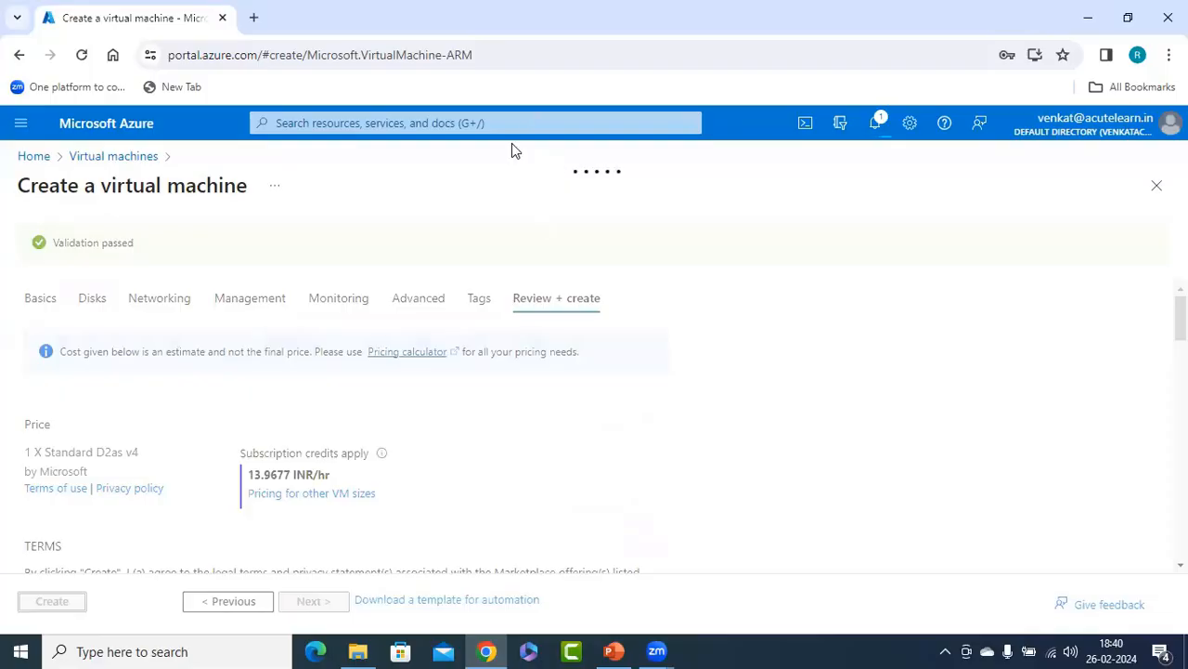
pyautogui.click(612, 650)
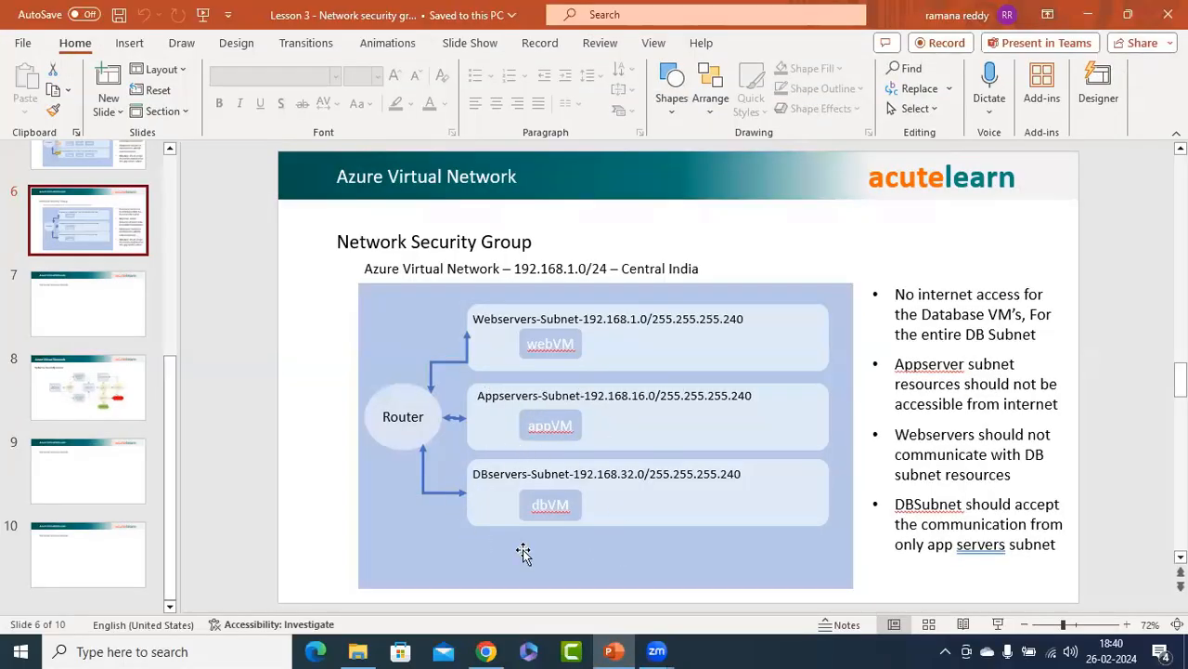
pyautogui.click(1089, 14)
# Start a third Azure virtual machine in the Azure portal, using the rg-acutelearn-centralindia resource group
pyautogui.click(35, 156)
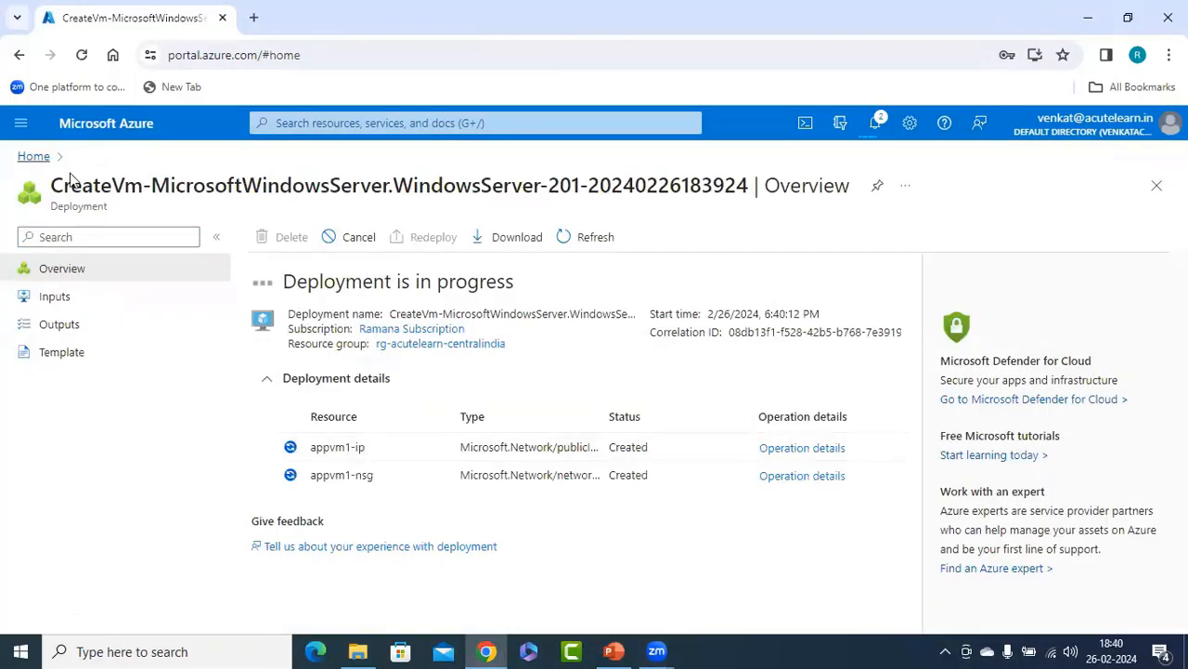
pyautogui.click(257, 244)
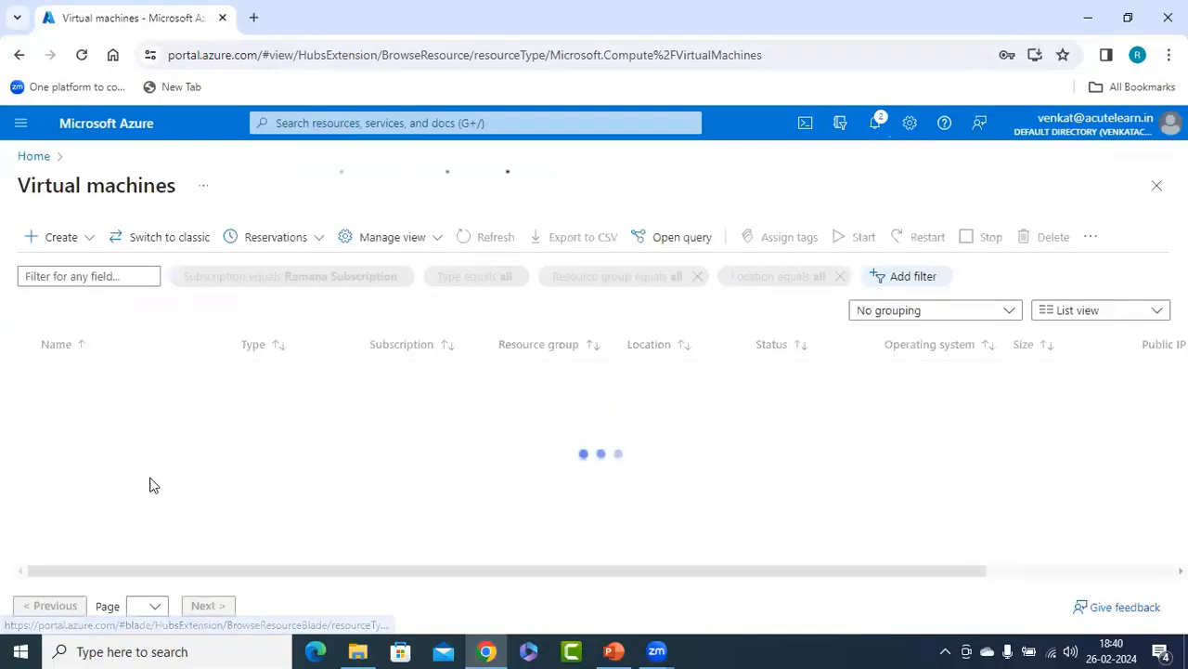
pyautogui.click(53, 243)
pyautogui.click(85, 278)
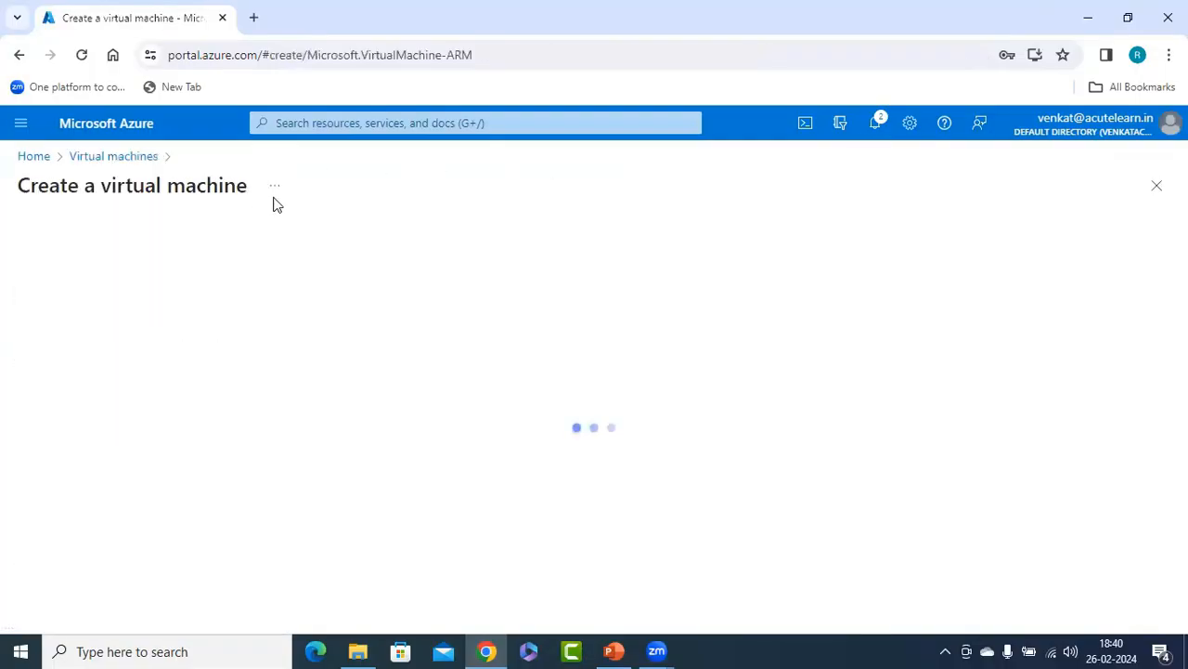
pyautogui.click(337, 458)
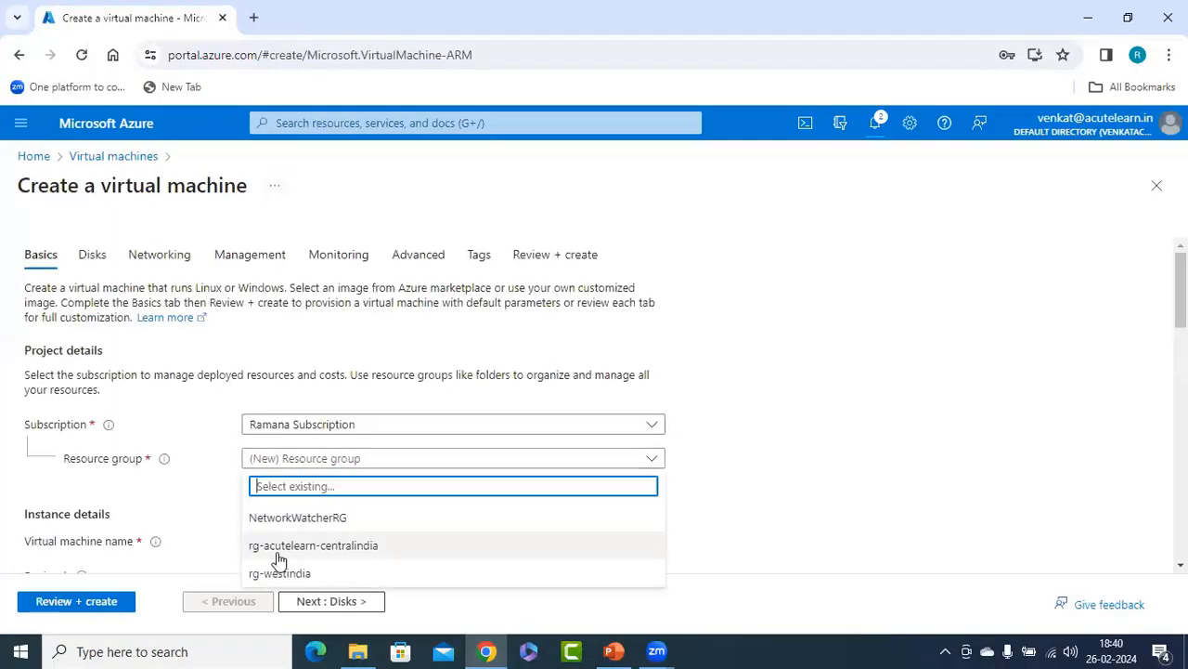
pyautogui.click(279, 548)
# Name the virtual machine dbvm1
pyautogui.scroll(-2, 315, 520)
pyautogui.click(297, 371)
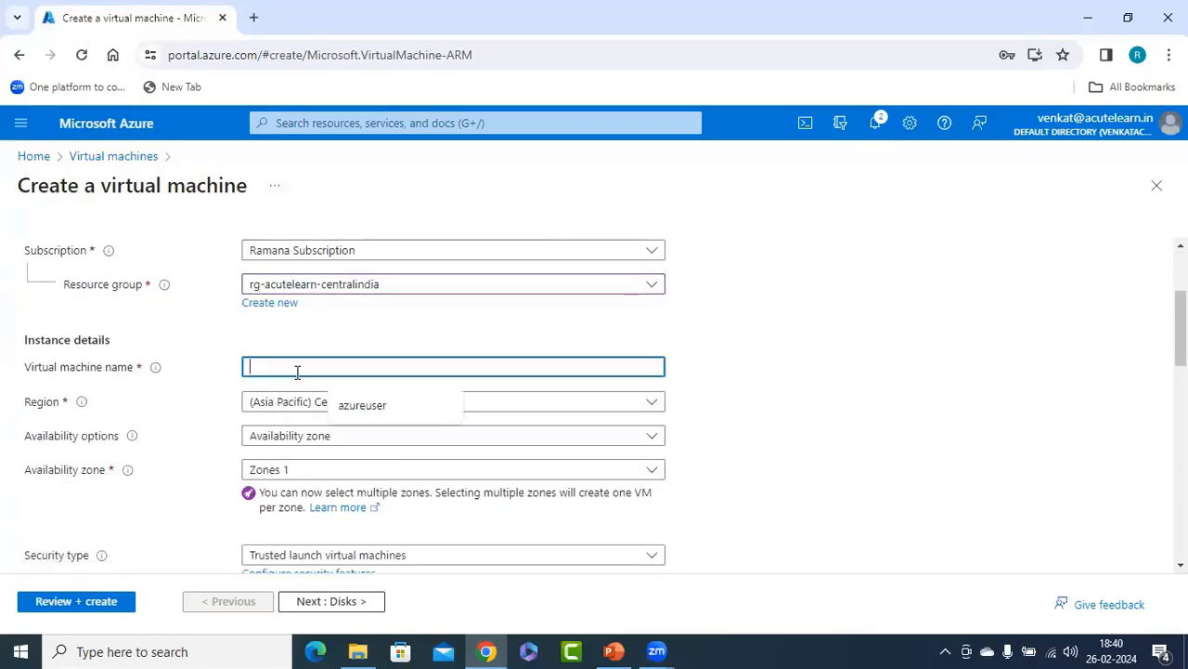
pyautogui.write('dbvm1')
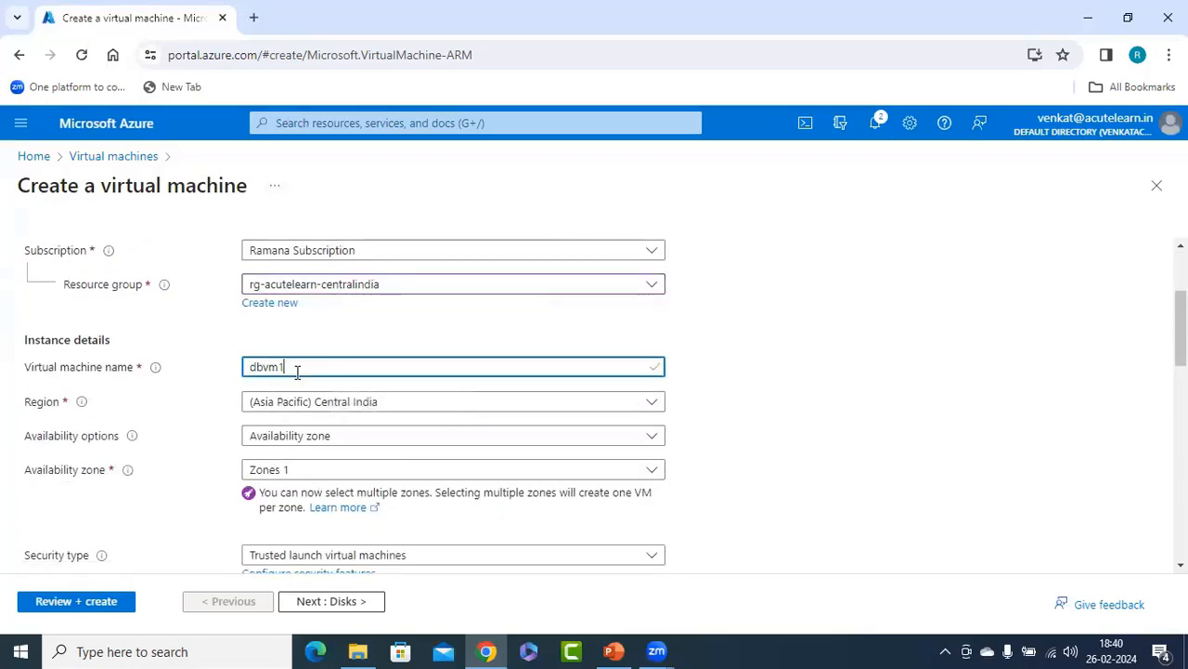
# Set the administrator username of dbvm1 to azureuser, and enter and confirm the administrator password
pyautogui.scroll(-5, 517, 390)
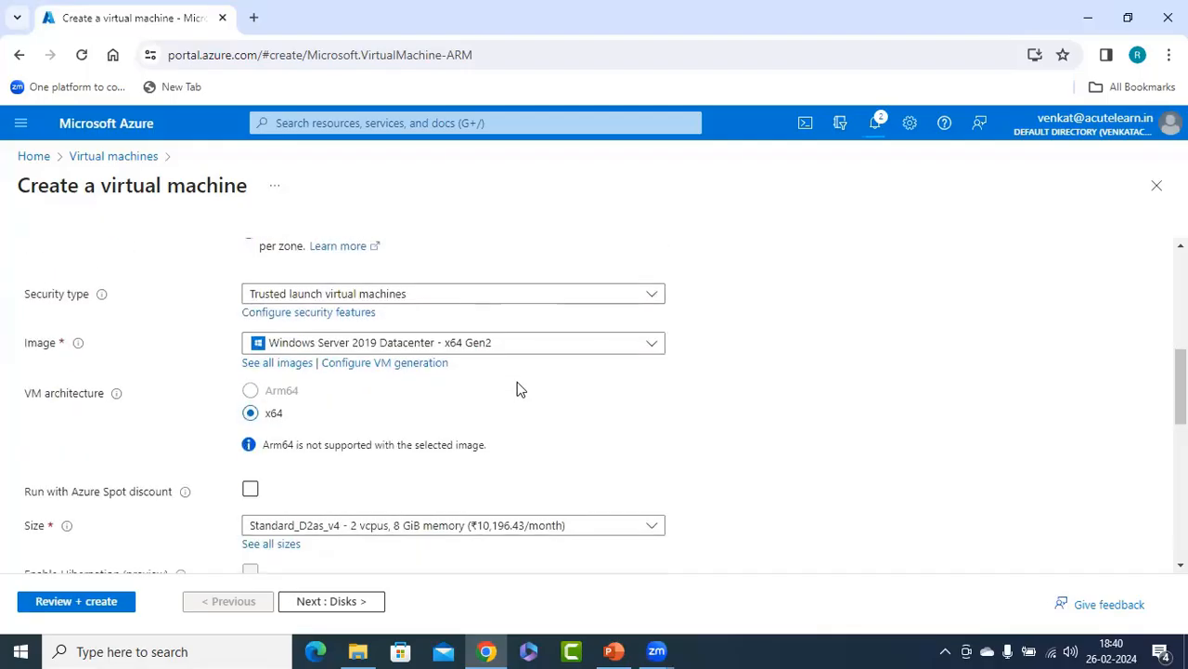
pyautogui.scroll(-2, 525, 388)
pyautogui.click(295, 338)
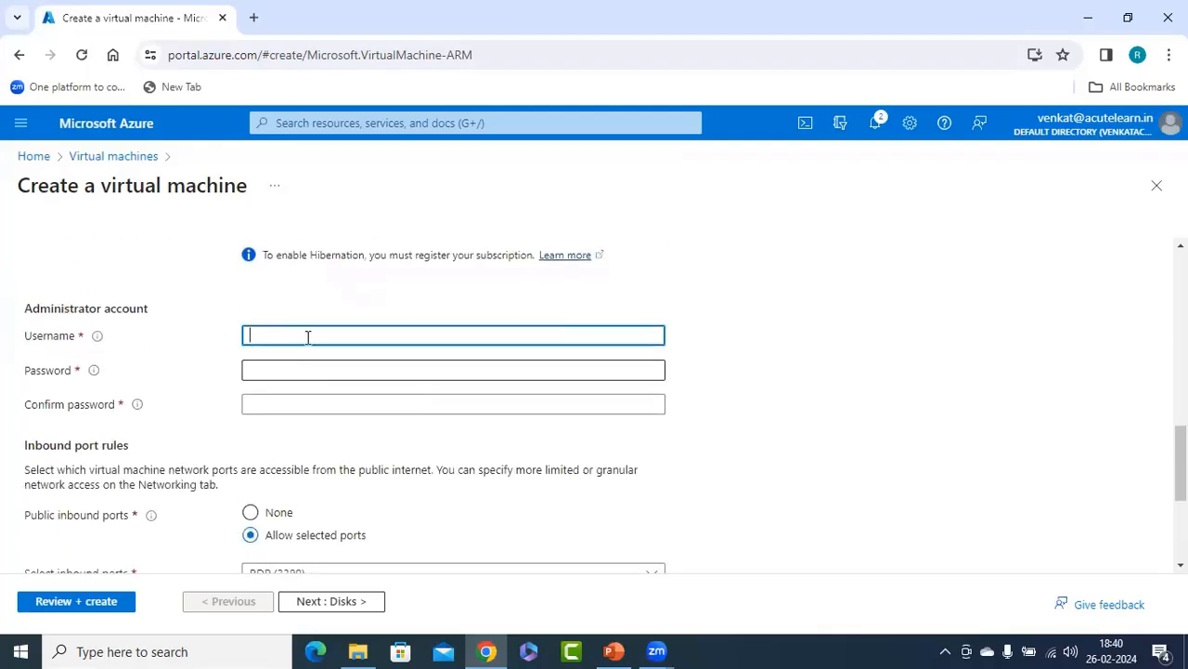
pyautogui.click(270, 369)
pyautogui.click(287, 337)
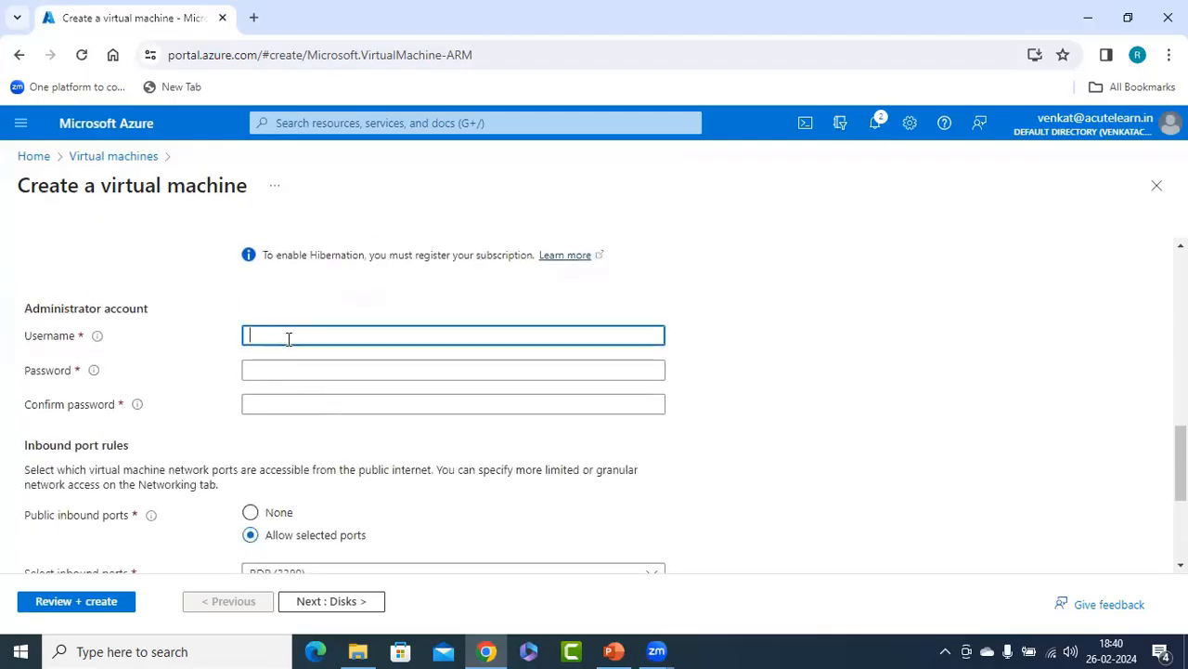
pyautogui.write('azureuser')
pyautogui.press('Tab')
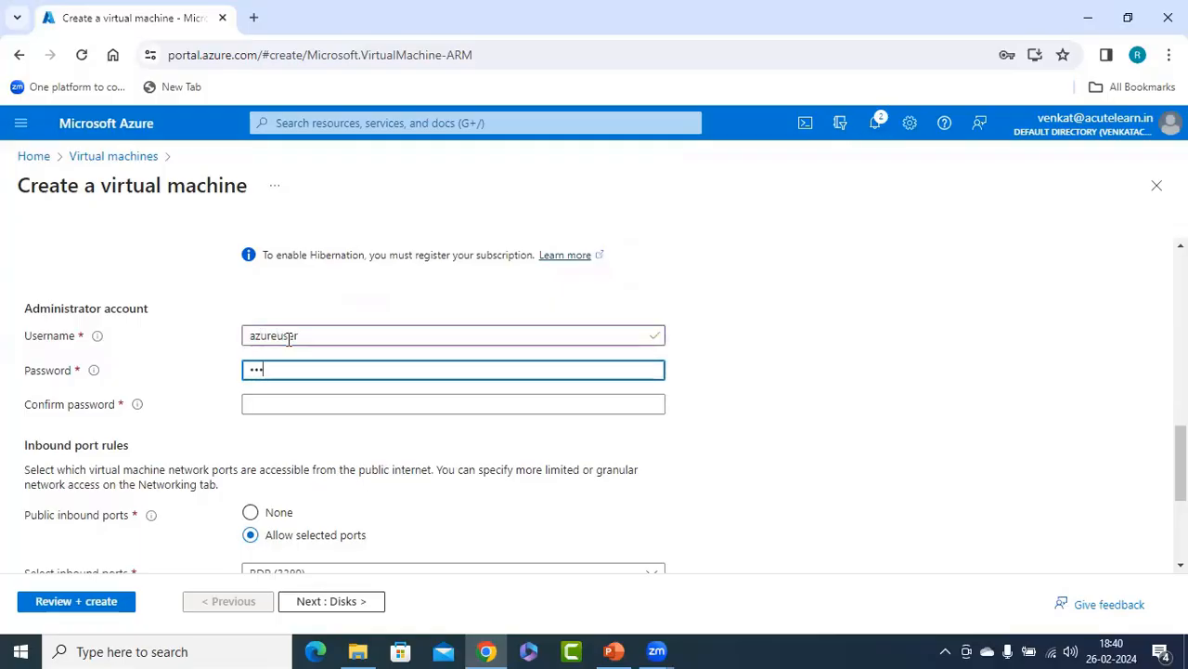
pyautogui.write('••••••••••')
pyautogui.press('Tab')
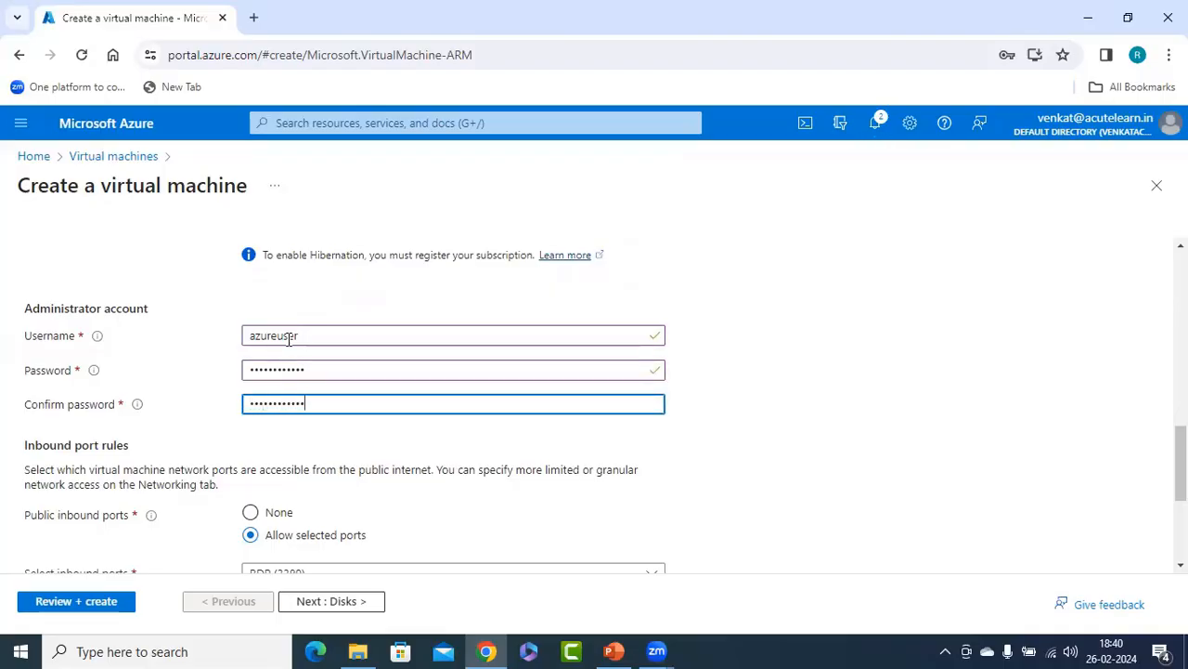
# Place dbvm1 on the vnet-prod virtual network in the sn-databaseservers (192.168.1.128/26) subnet
pyautogui.scroll(10, 289, 339)
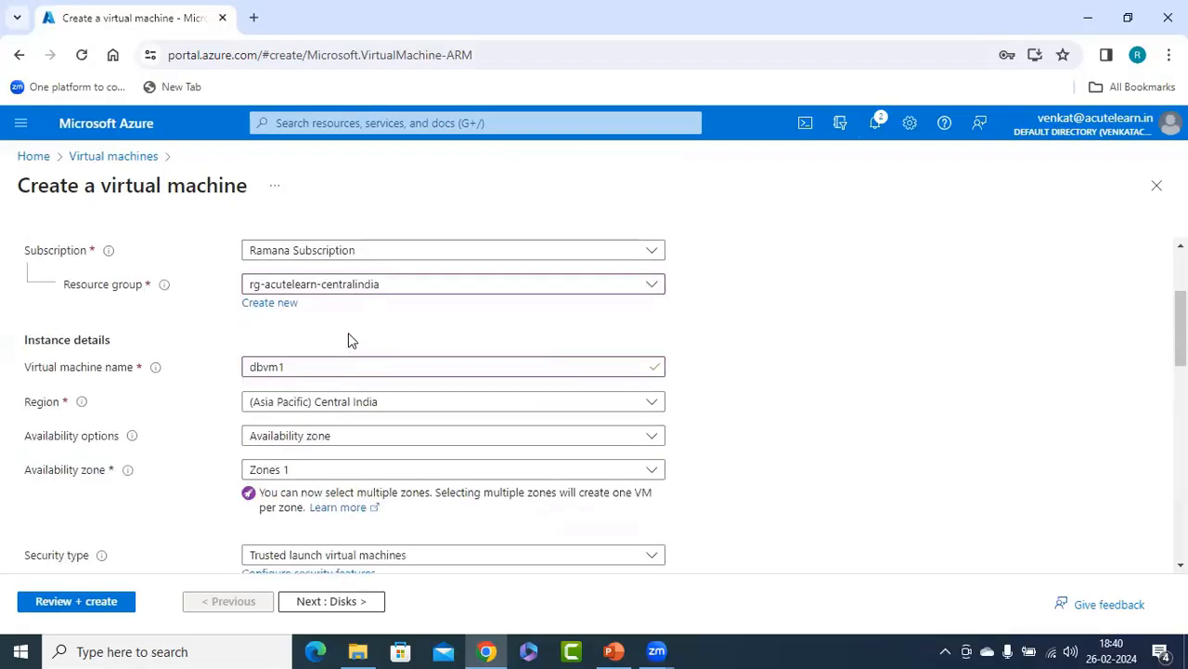
pyautogui.scroll(-1, 348, 342)
pyautogui.scroll(-10, 350, 342)
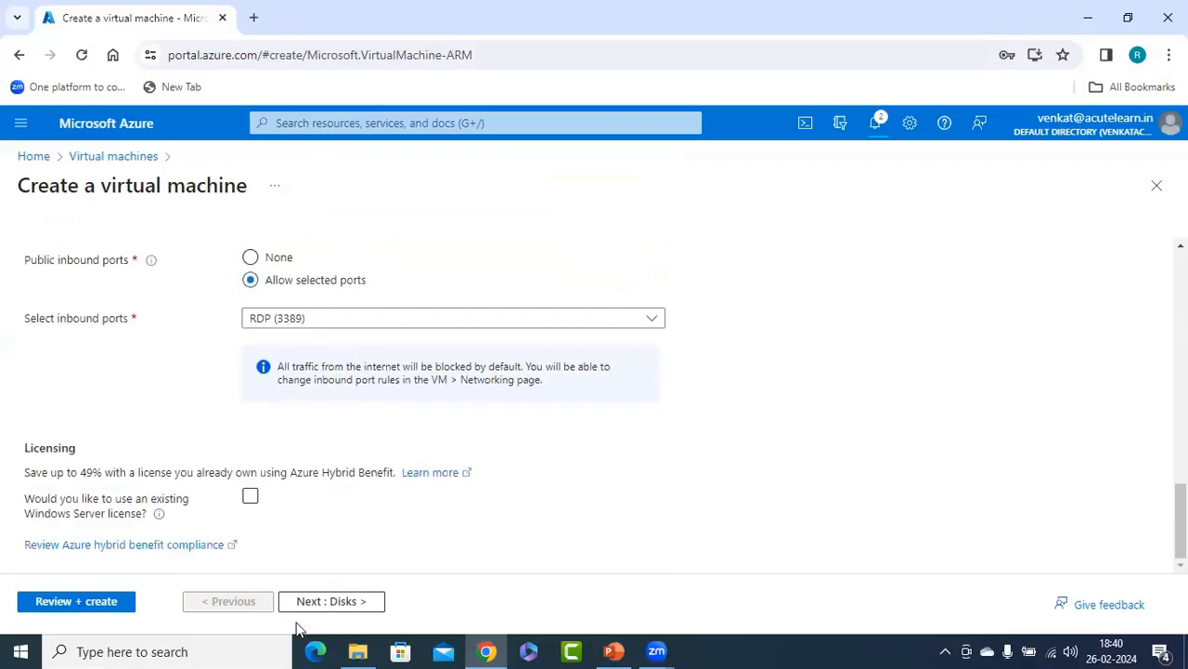
pyautogui.click(345, 600)
pyautogui.click(360, 601)
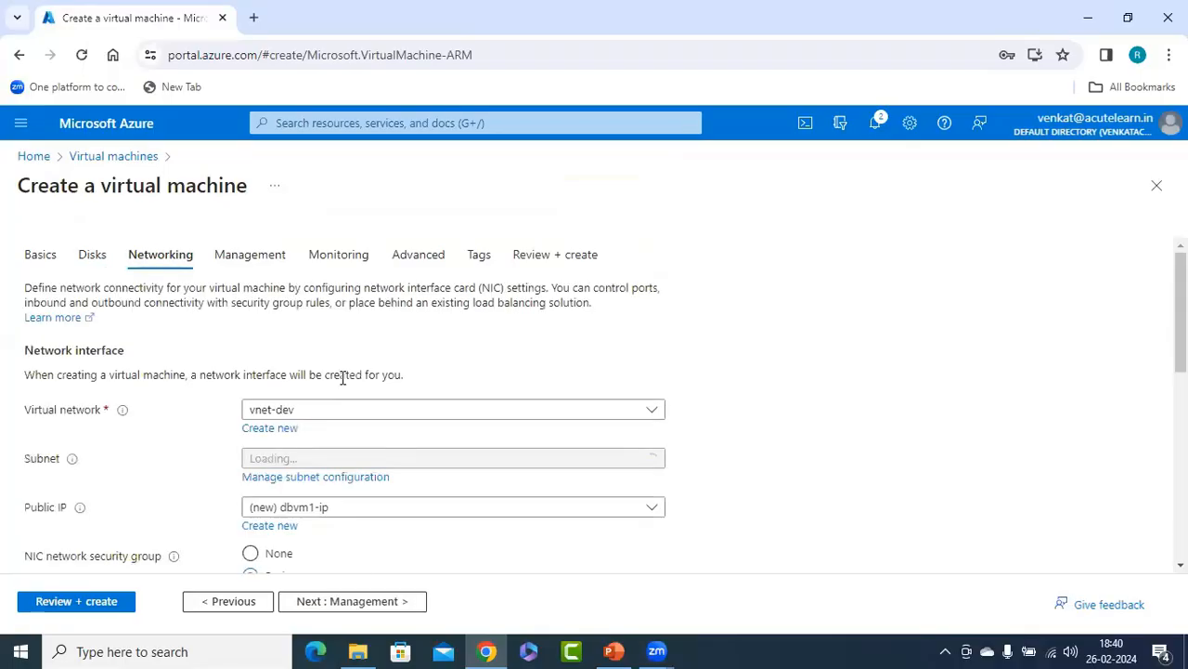
pyautogui.click(313, 410)
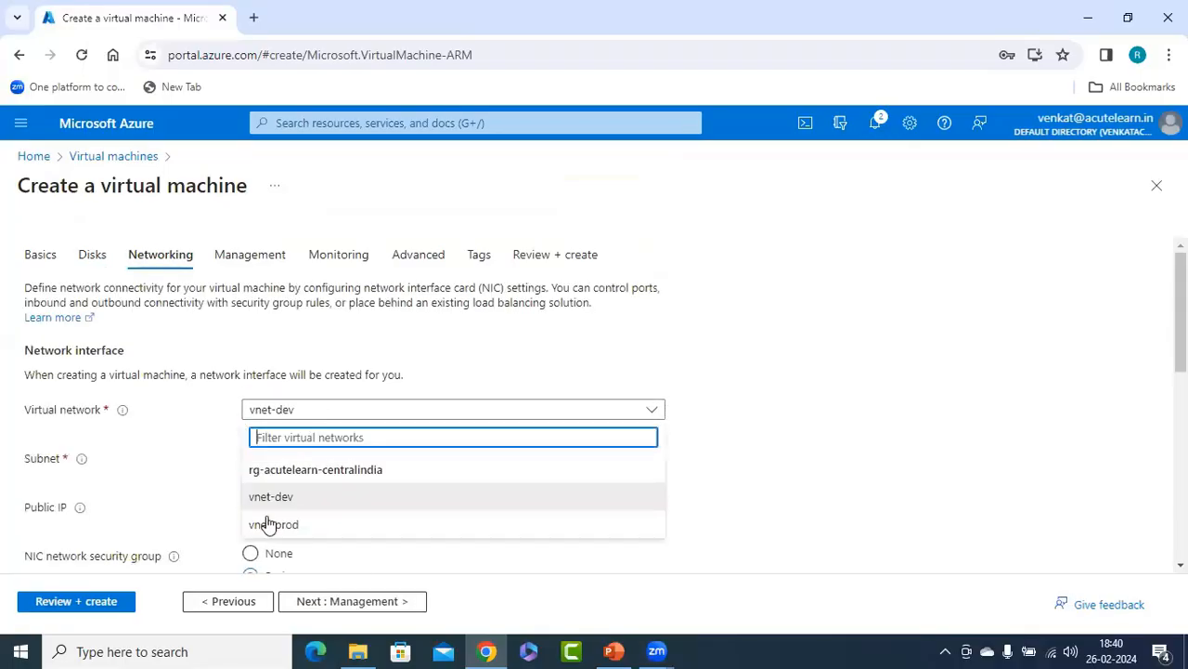
pyautogui.click(267, 524)
pyautogui.scroll(-1, 428, 371)
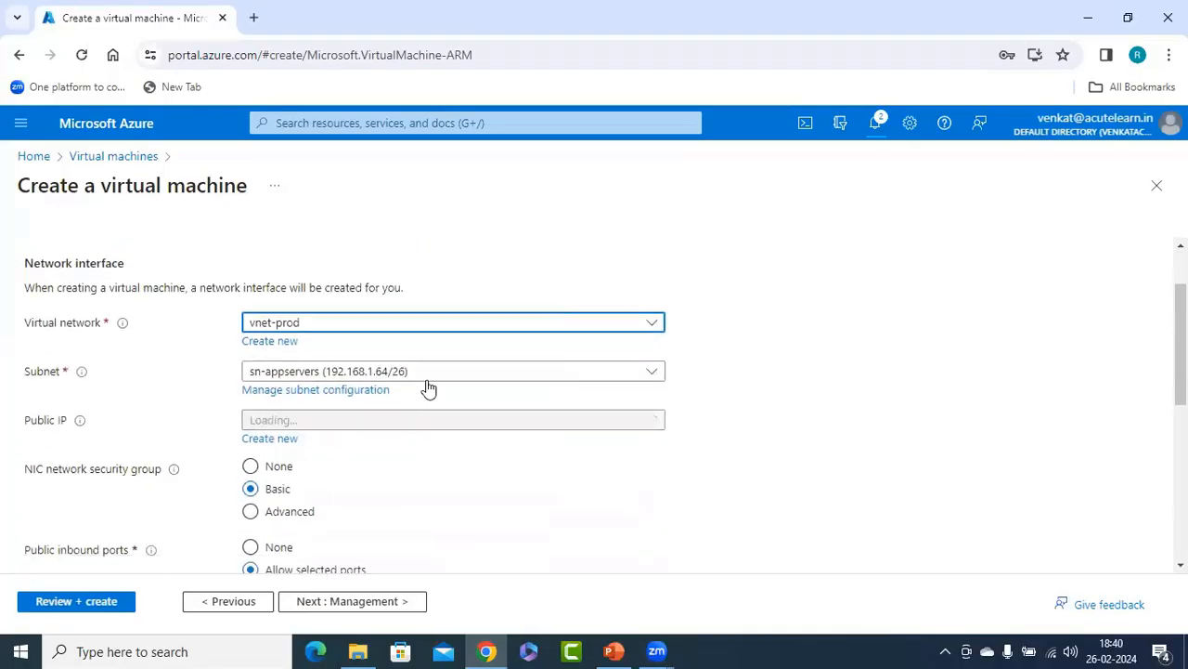
pyautogui.click(430, 377)
pyautogui.click(296, 458)
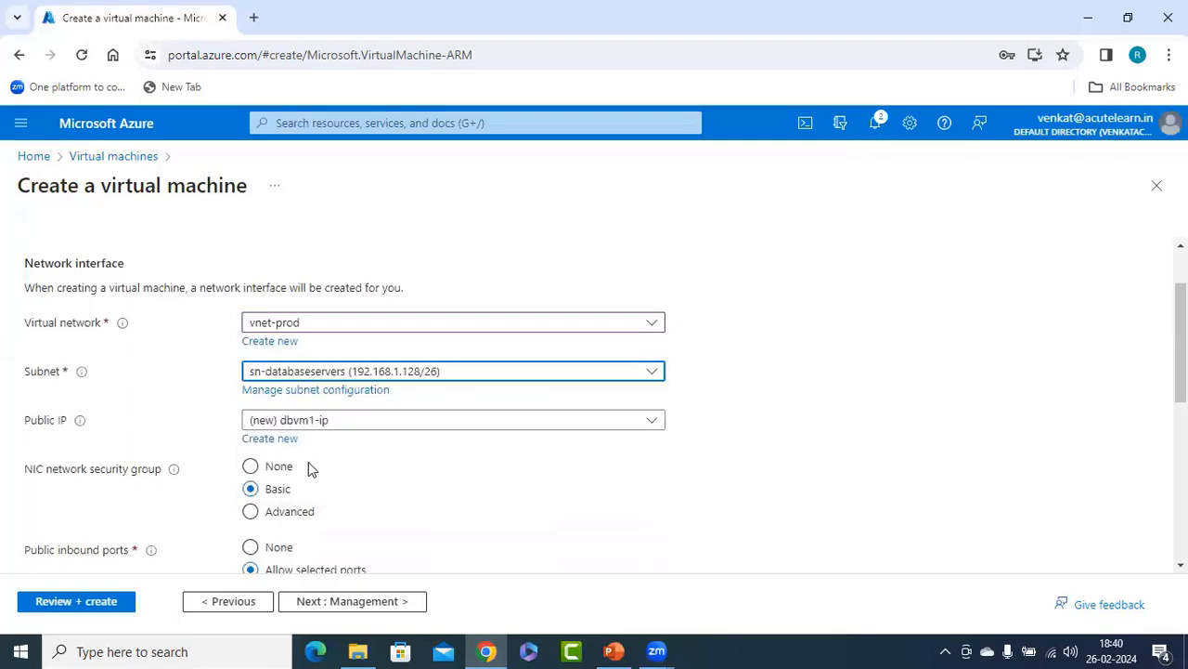
# Validate and deploy the dbvm1 virtual machine, and consult the dbVM placement in the PowerPoint network diagram
pyautogui.scroll(-1, 440, 461)
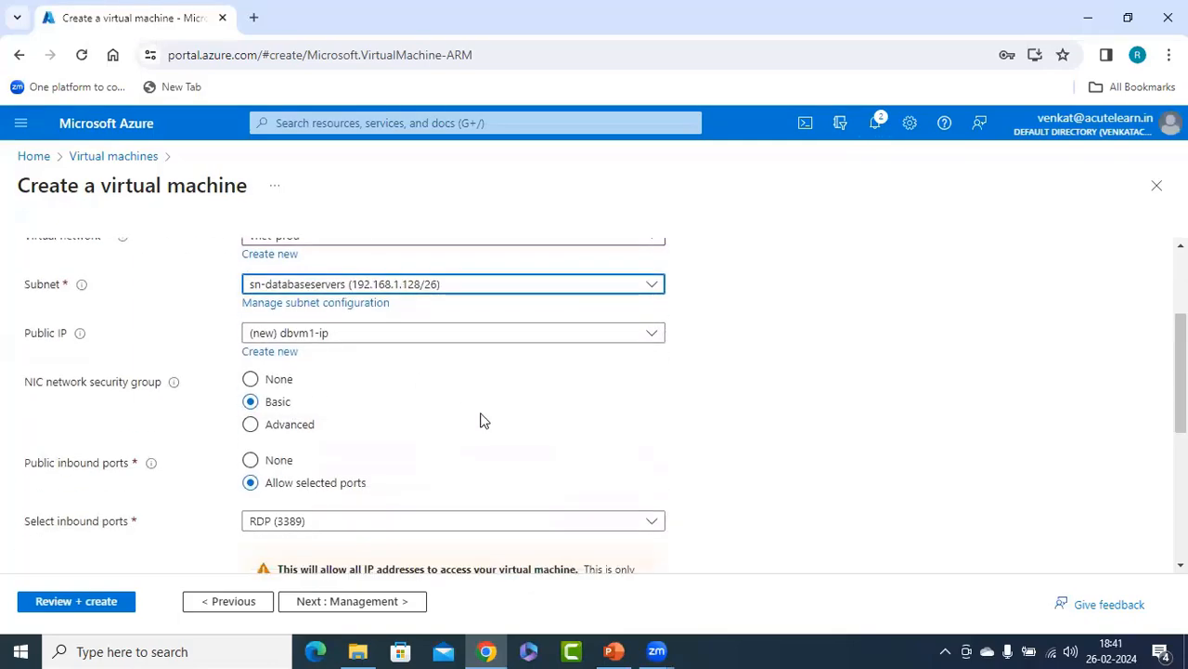
pyautogui.scroll(-1, 480, 414)
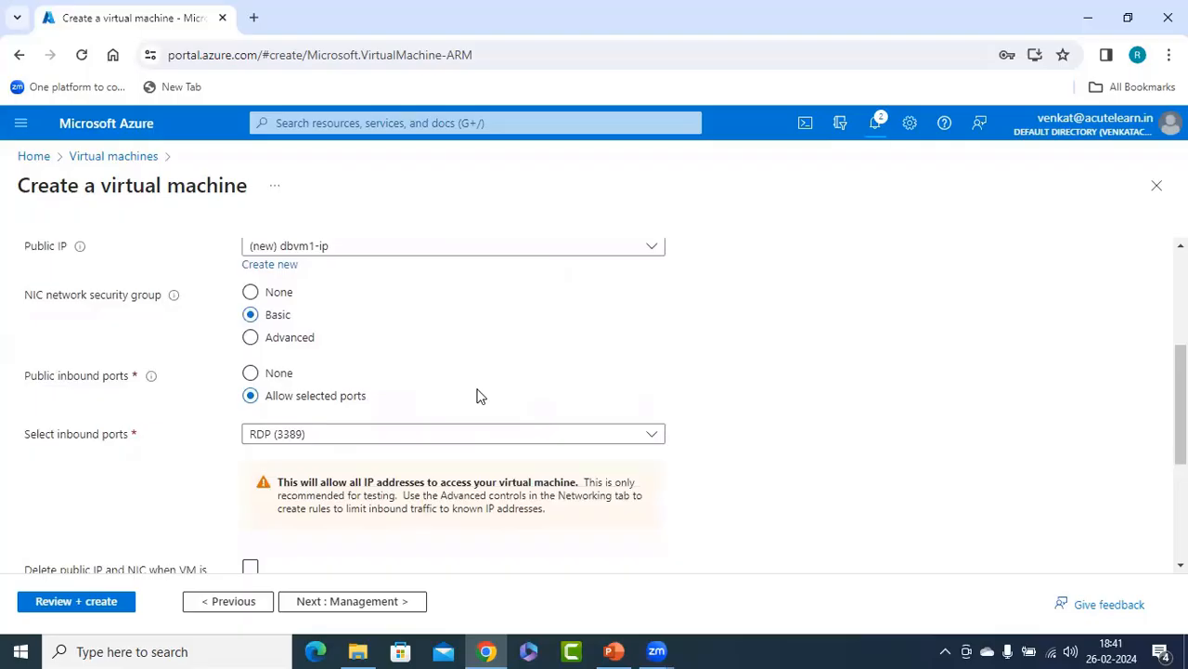
pyautogui.scroll(-3, 476, 395)
pyautogui.click(81, 602)
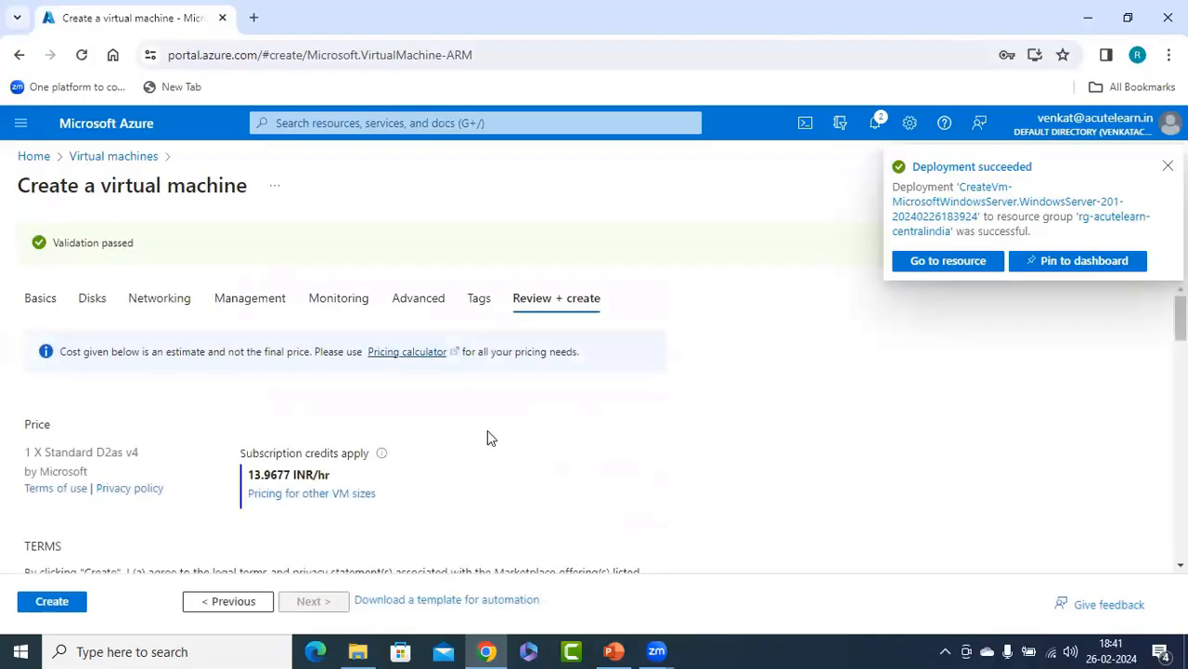
pyautogui.click(58, 603)
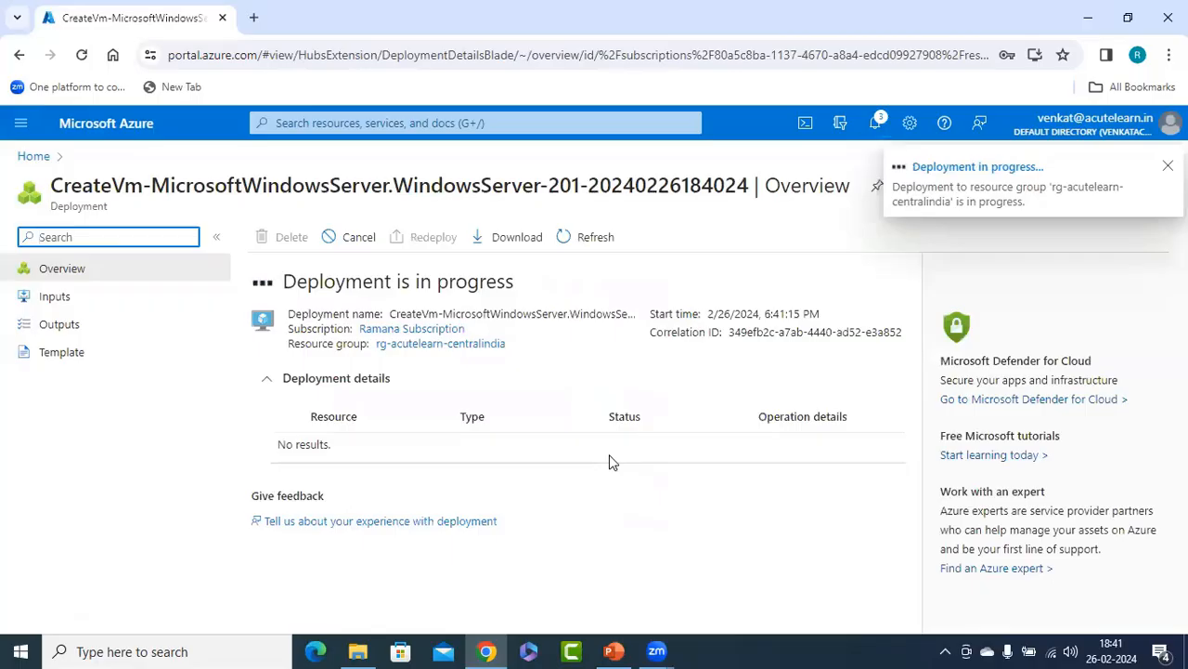
pyautogui.click(614, 651)
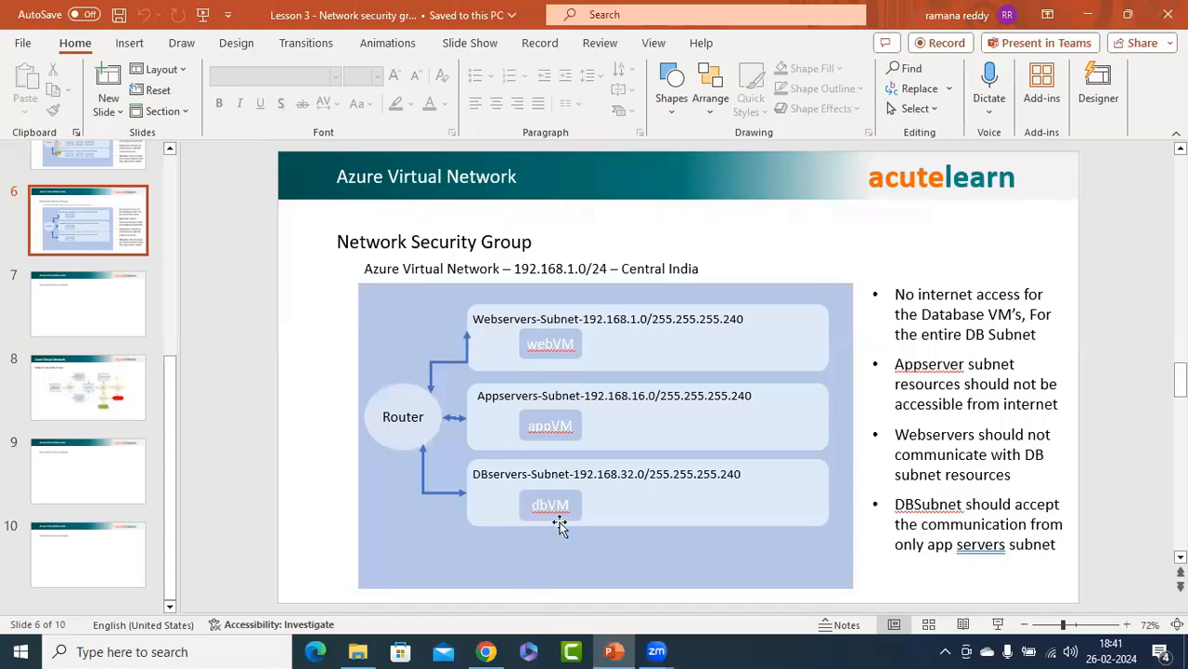
pyautogui.click(1088, 14)
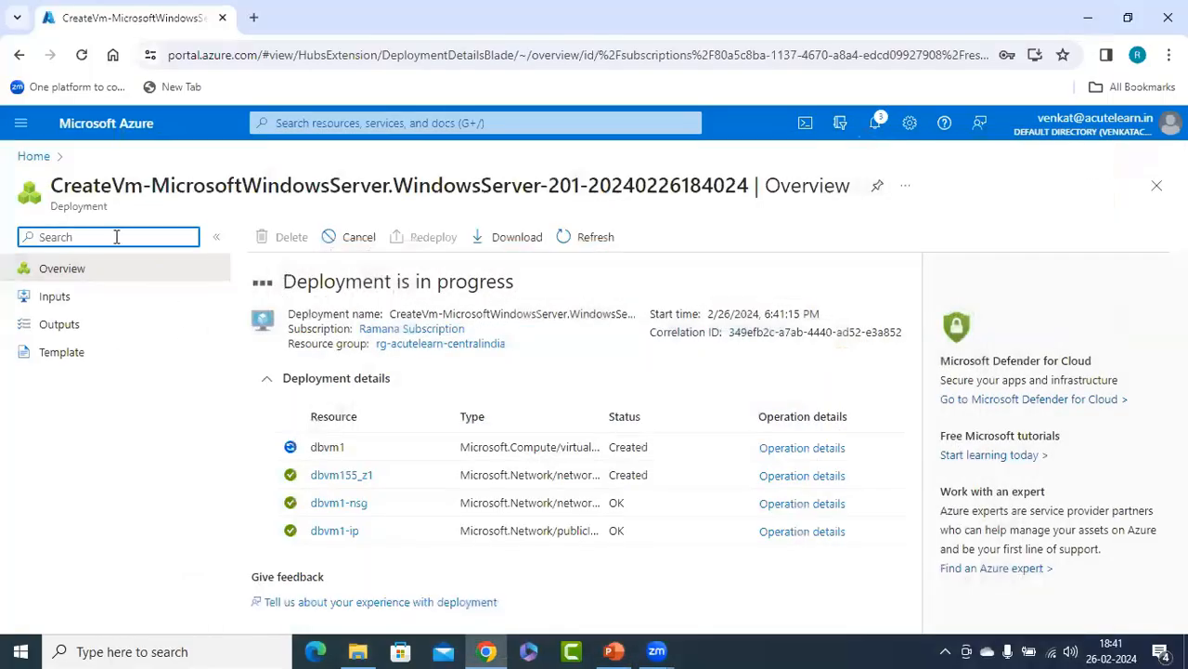
# Open and refresh the list of virtual machines, and select the public IP address of webvm
pyautogui.click(35, 157)
pyautogui.click(260, 220)
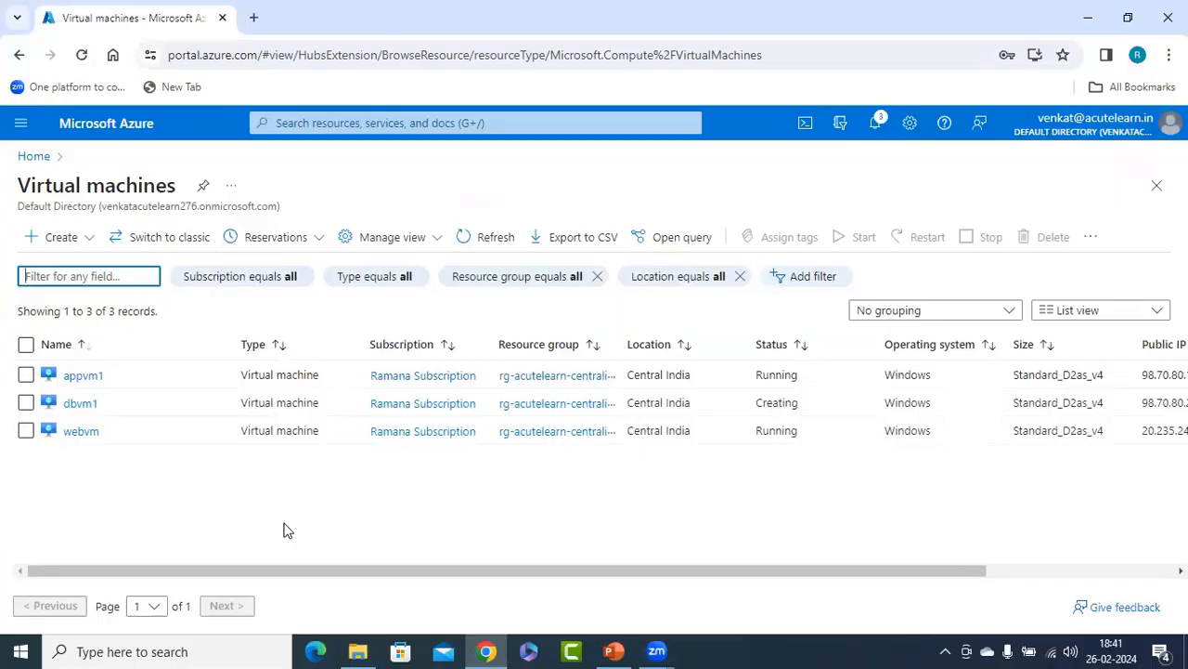
pyautogui.moveTo(300, 570); pyautogui.dragTo(254, 565)
pyautogui.click(480, 236)
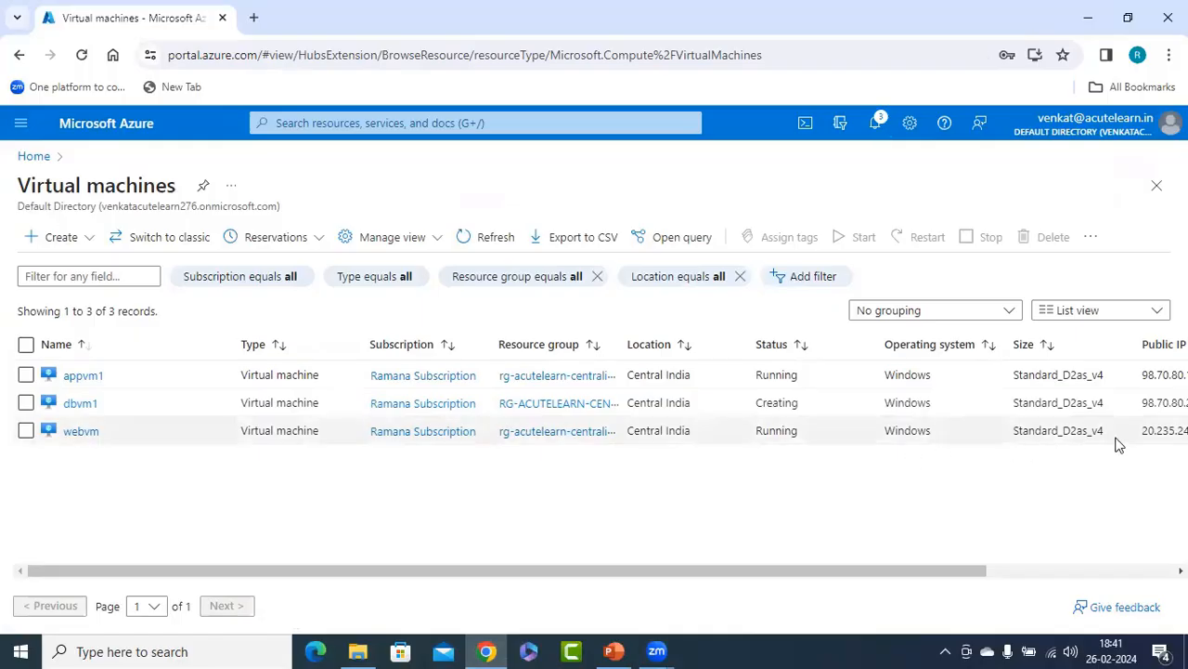
pyautogui.moveTo(898, 571); pyautogui.dragTo(1049, 565)
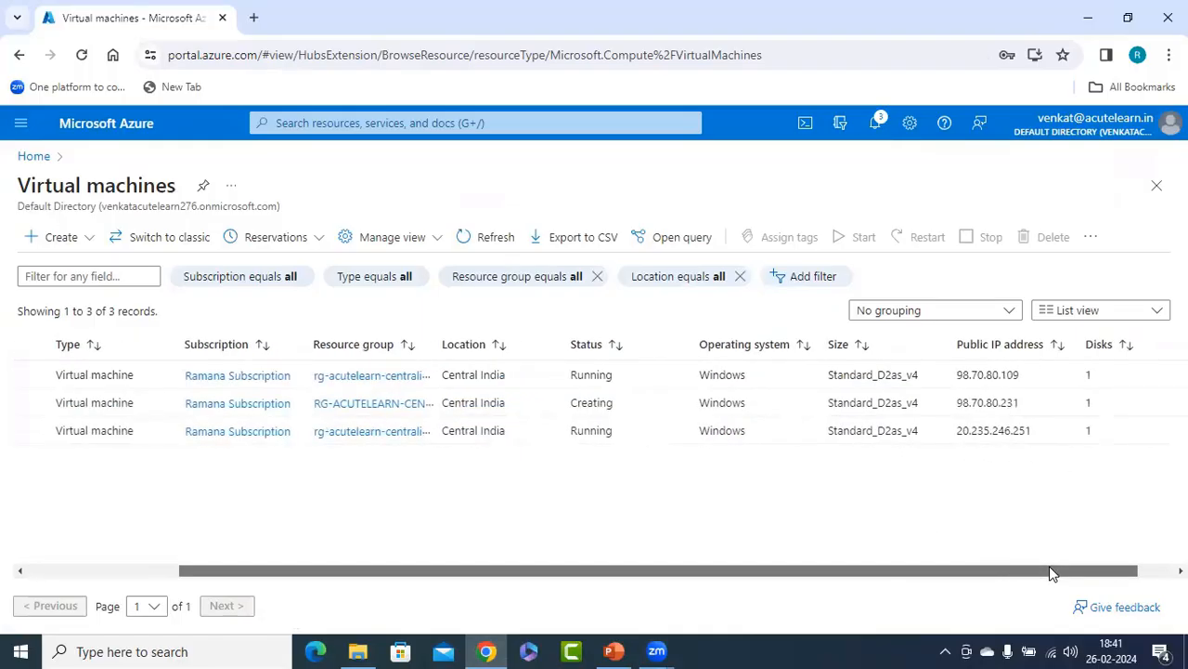
pyautogui.moveTo(1033, 433); pyautogui.dragTo(956, 434)
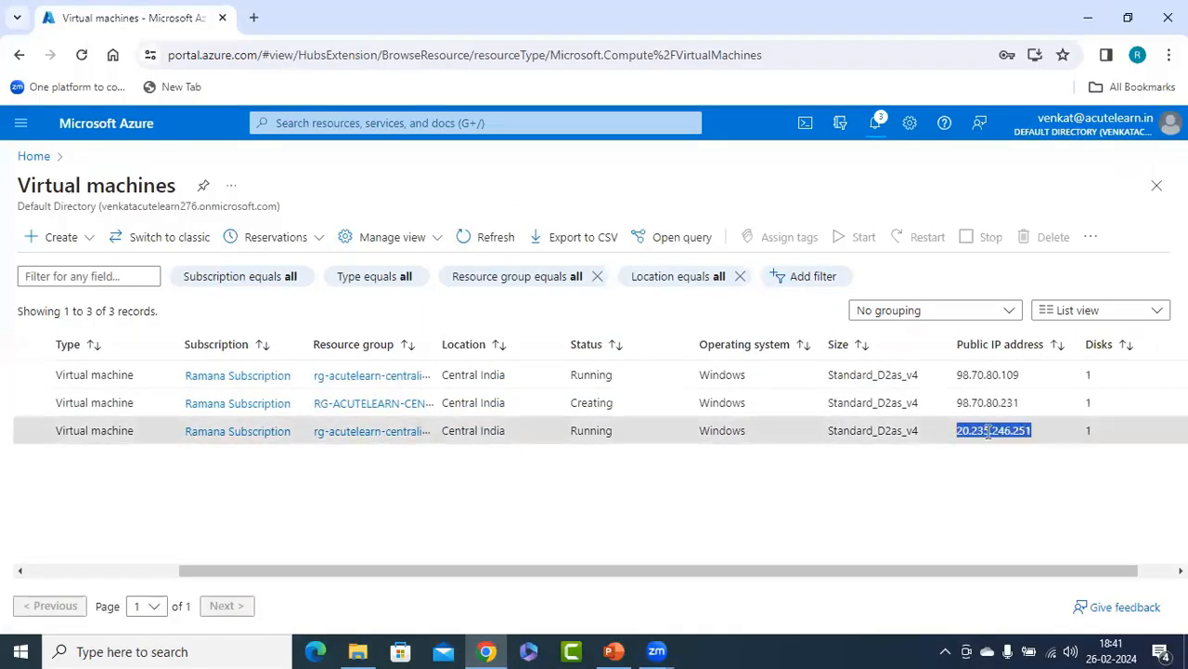
pyautogui.rightClick(989, 431)
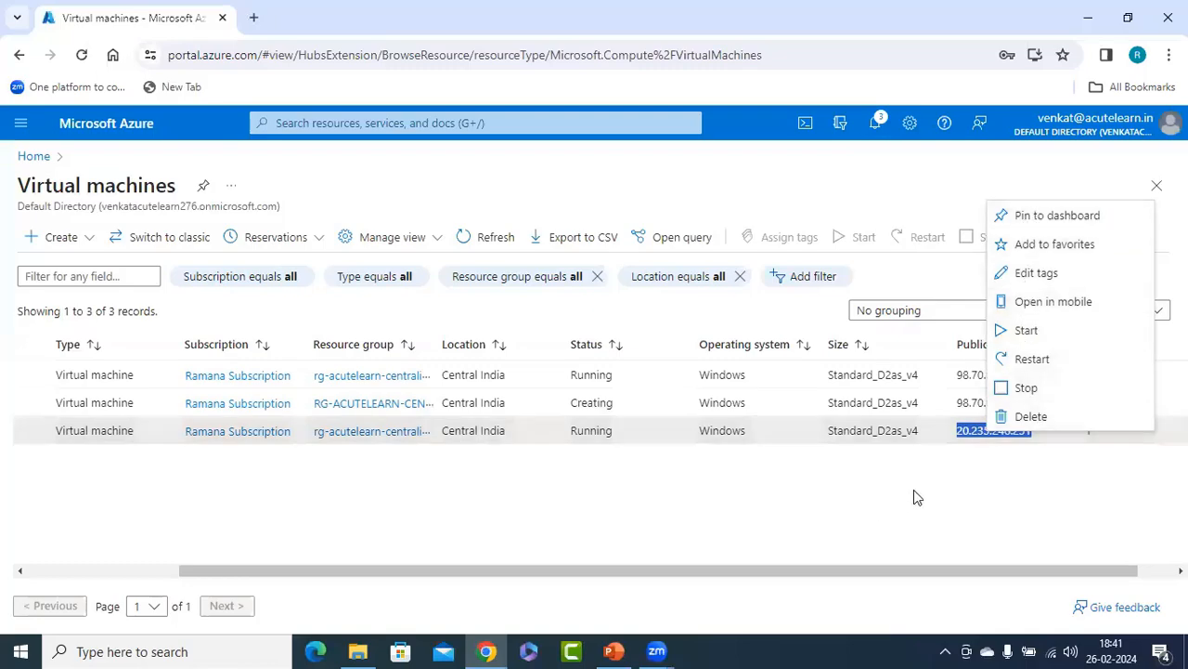
pyautogui.press('Escape')
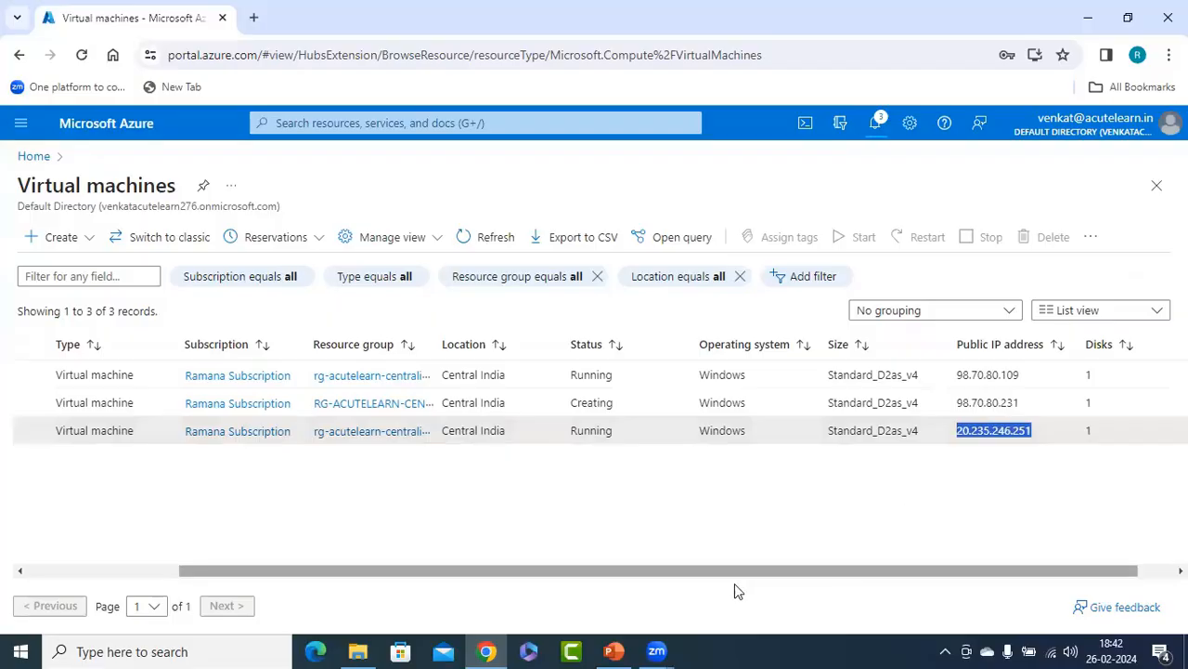
# Switch to the PowerPoint presentation and look through slides 9 and 10 on Network Security Group
pyautogui.click(1088, 16)
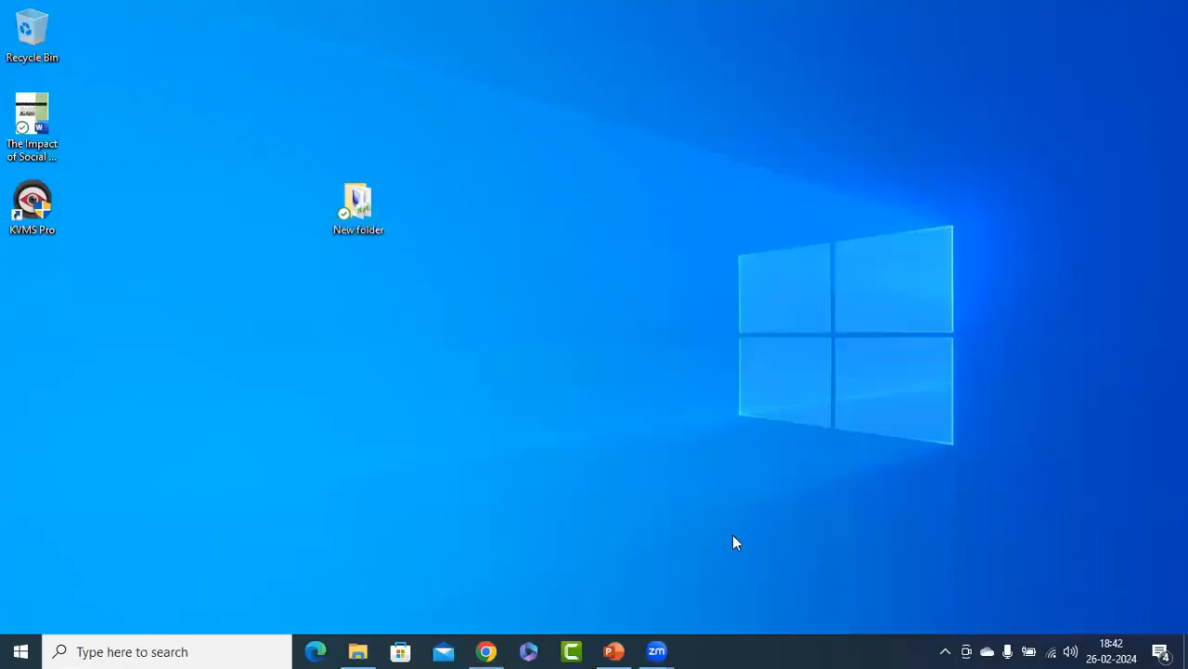
pyautogui.click(614, 650)
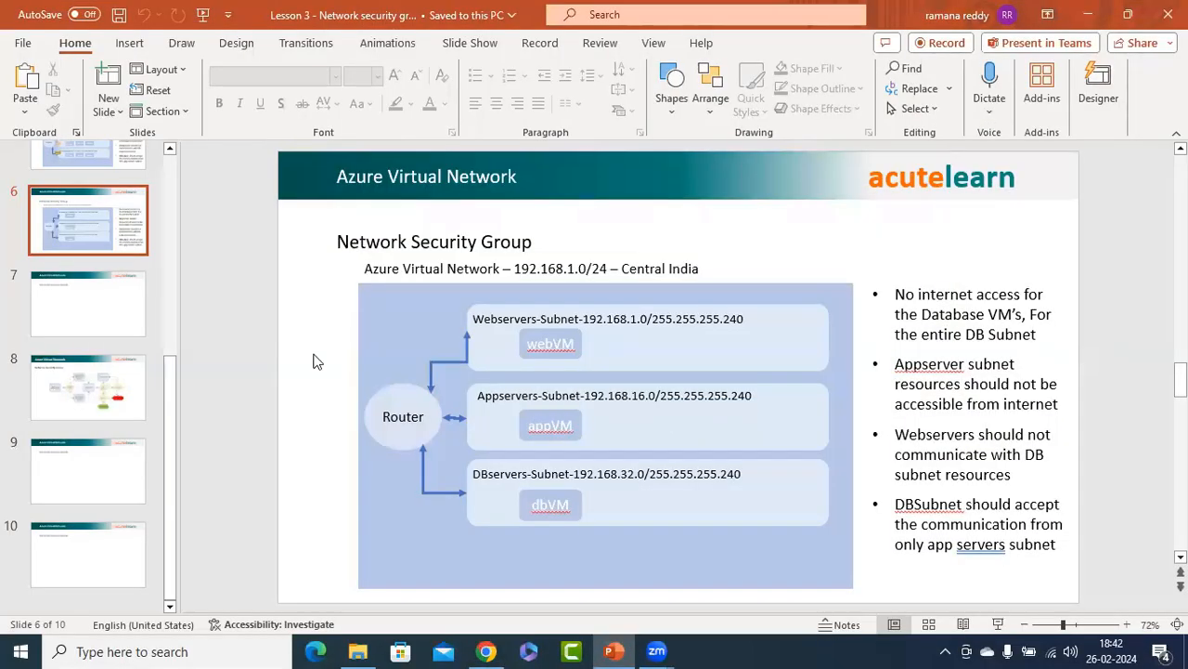
pyautogui.click(93, 481)
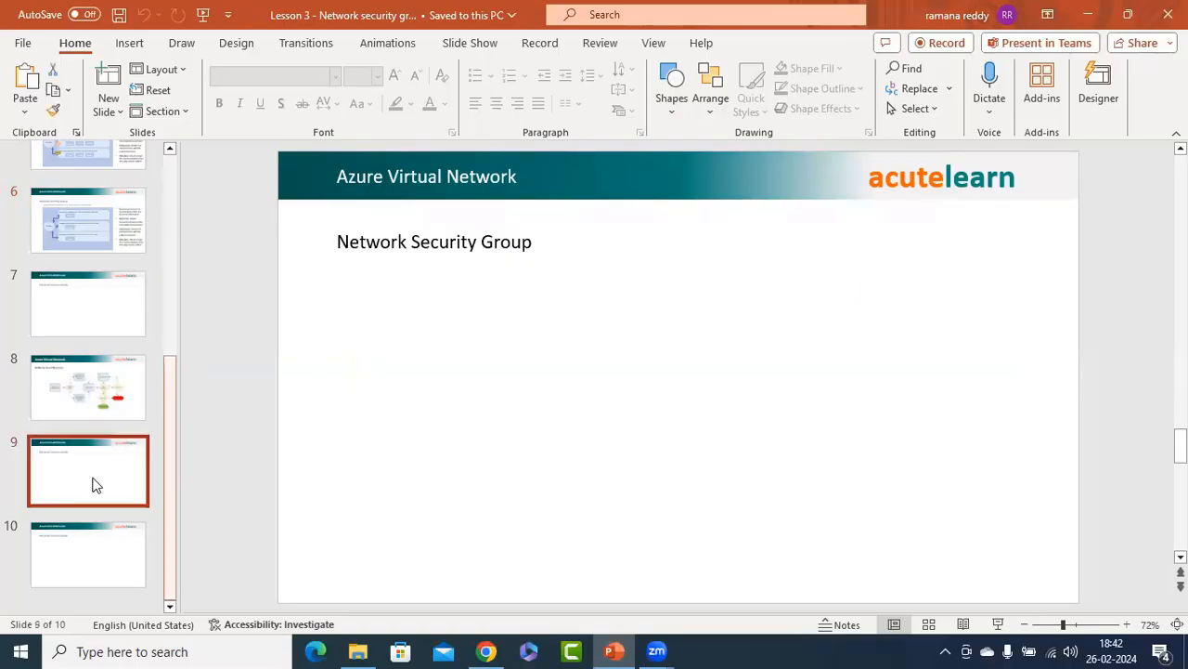
pyautogui.click(96, 557)
pyautogui.click(99, 481)
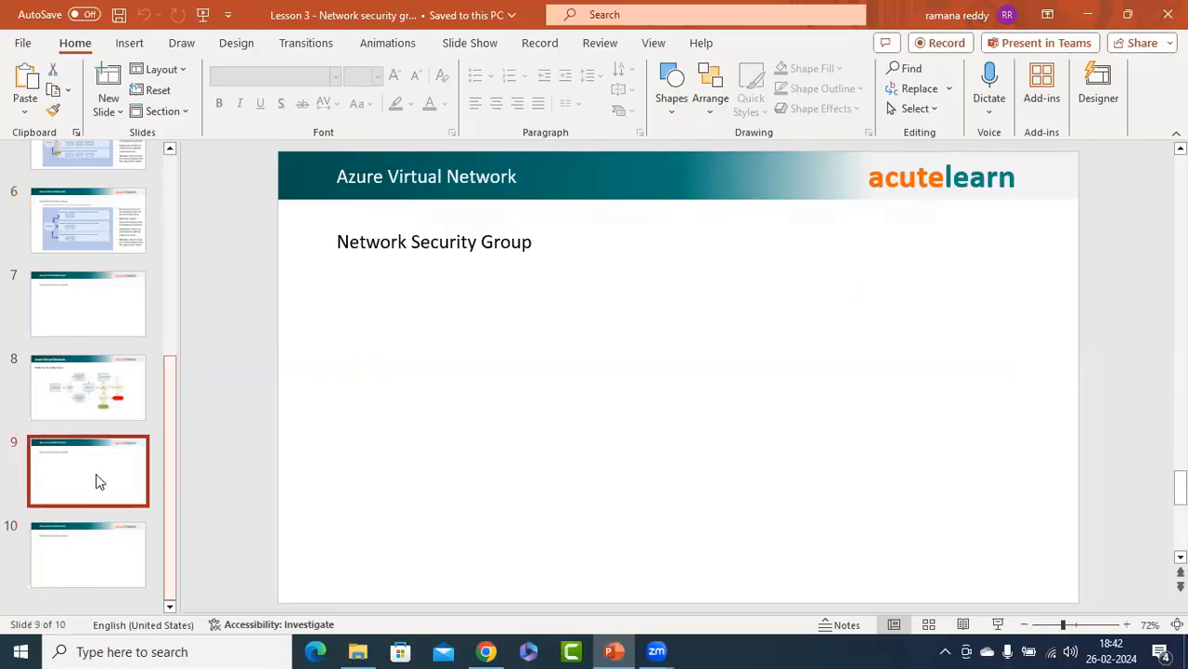
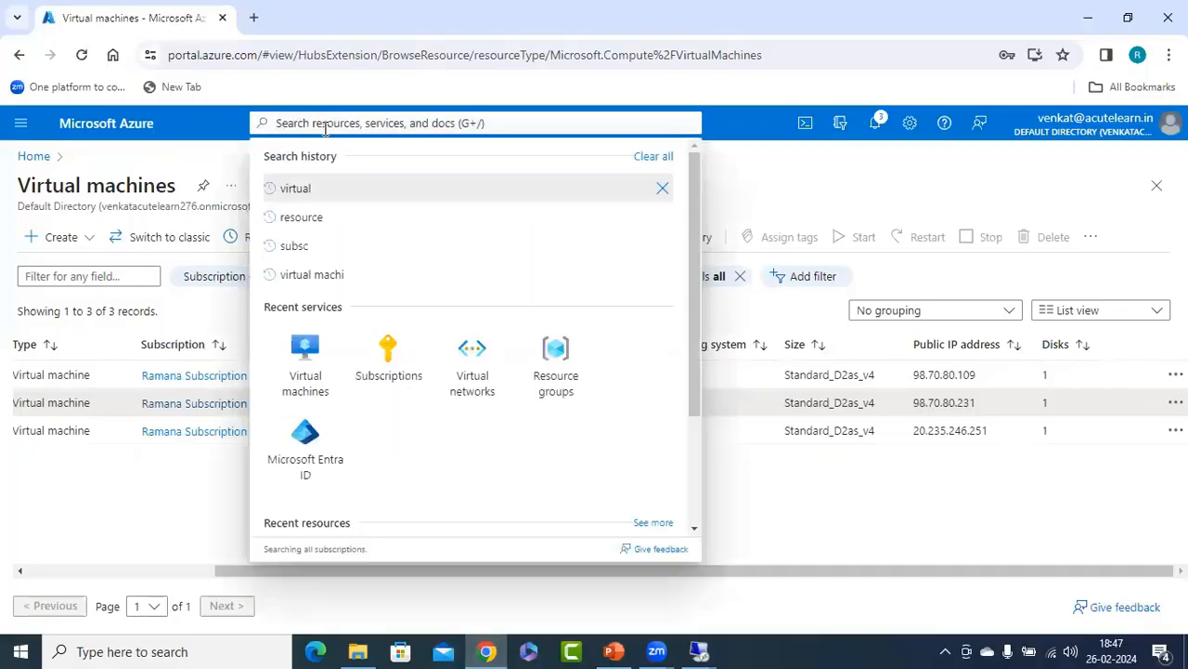
pyautogui.write('network')
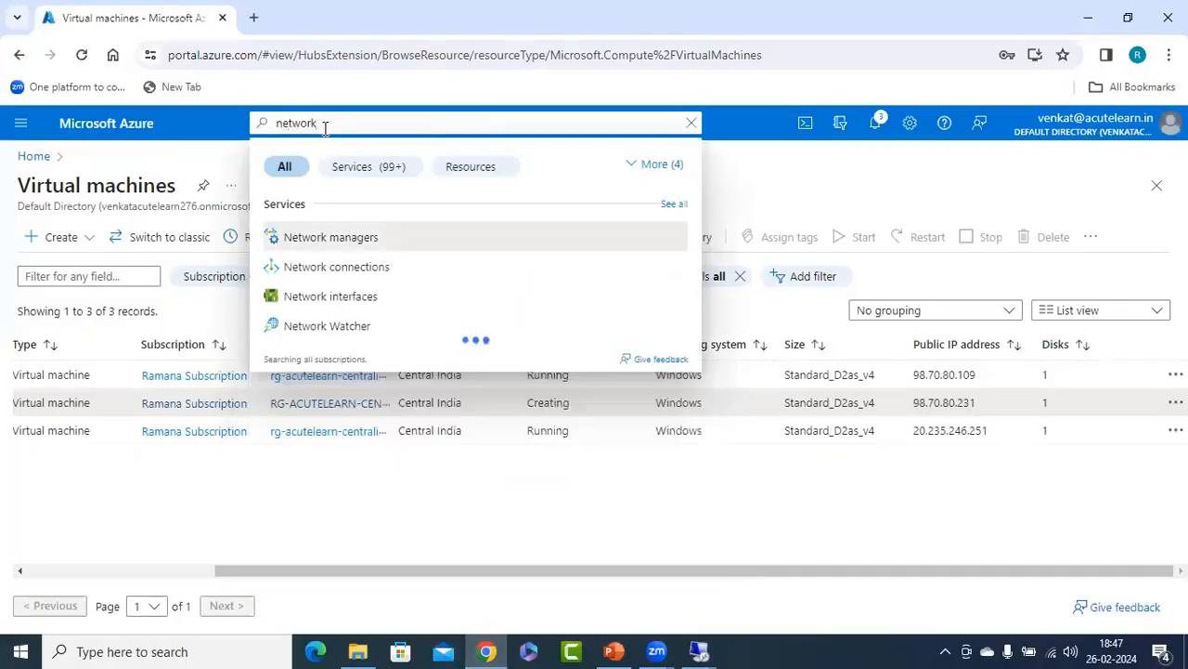
pyautogui.press('BackSpace')
pyautogui.press('BackSpace')
pyautogui.press('BackSpace')
pyautogui.press('BackSpace')
pyautogui.press('BackSpace')
pyautogui.press('BackSpace')
pyautogui.press('BackSpace')
# Search the Azure portal for "secur" and start creating a Network security group from the Marketplace offering
pyautogui.write('se')
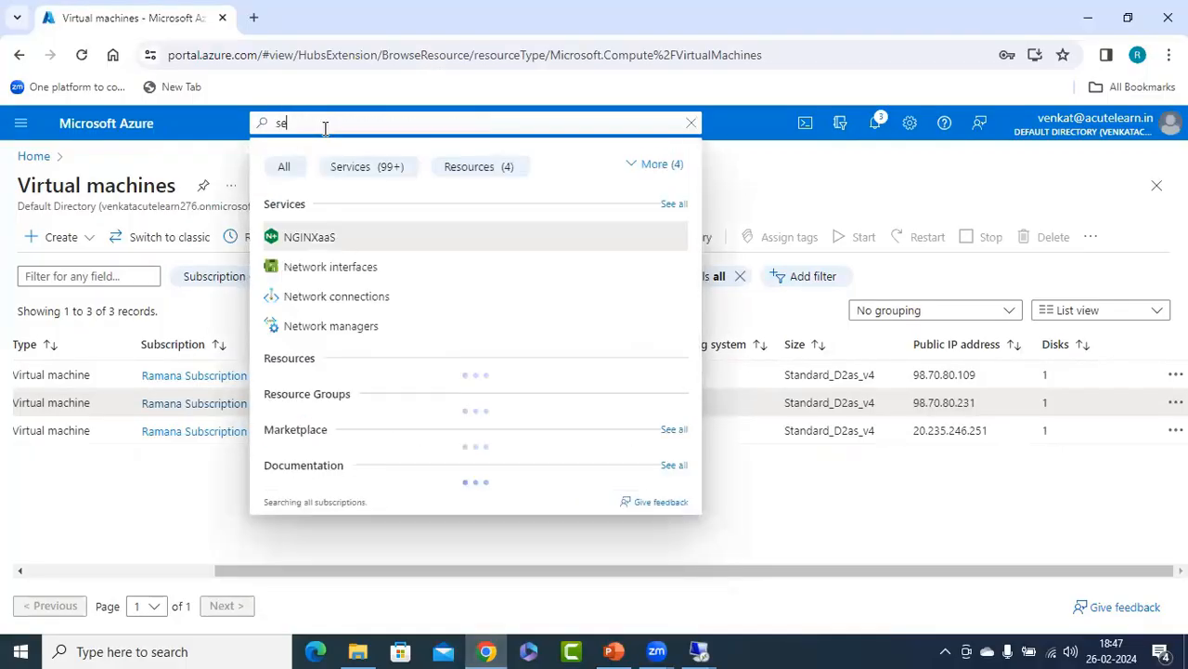
pyautogui.write('cur')
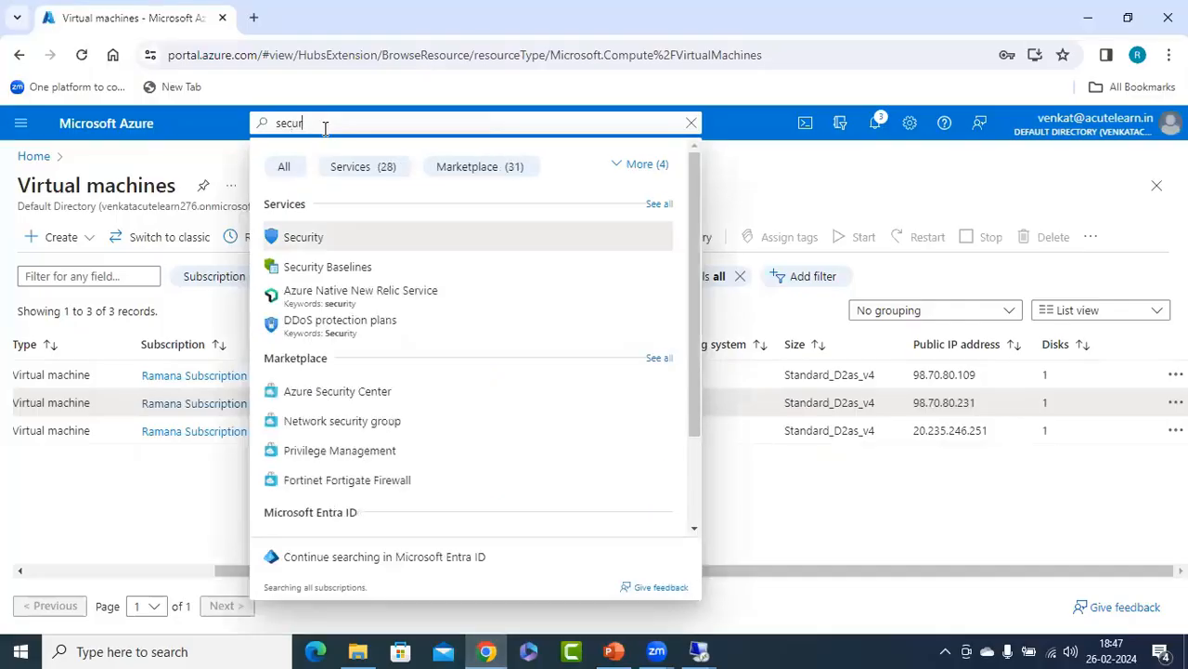
pyautogui.click(349, 426)
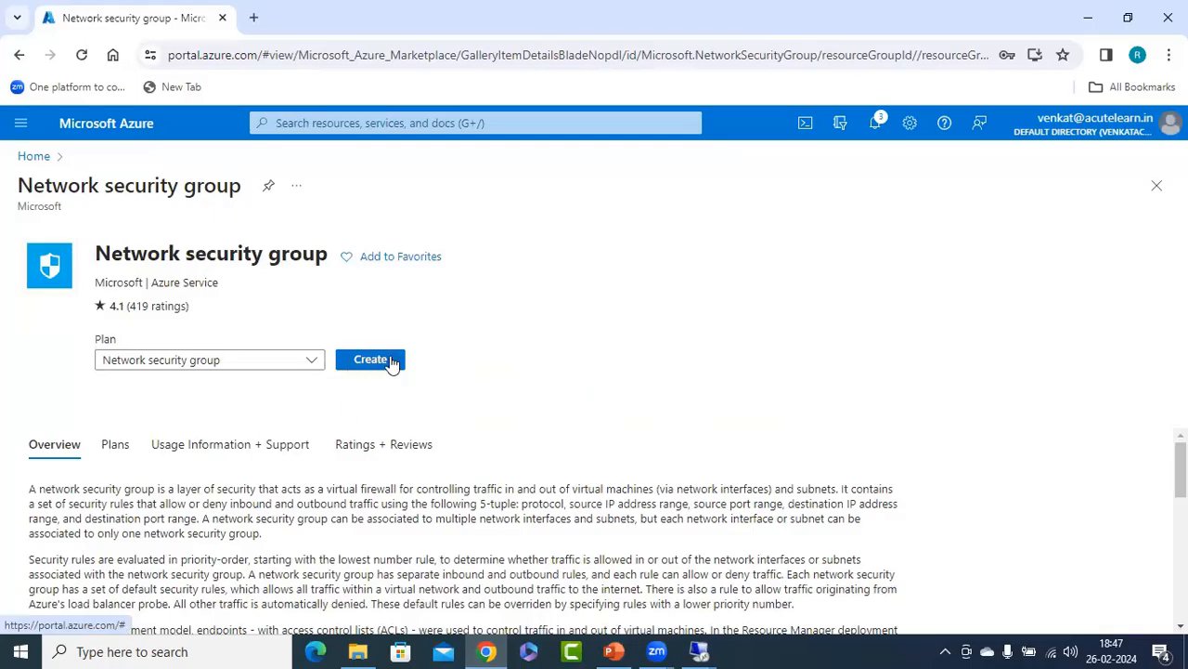
pyautogui.click(392, 362)
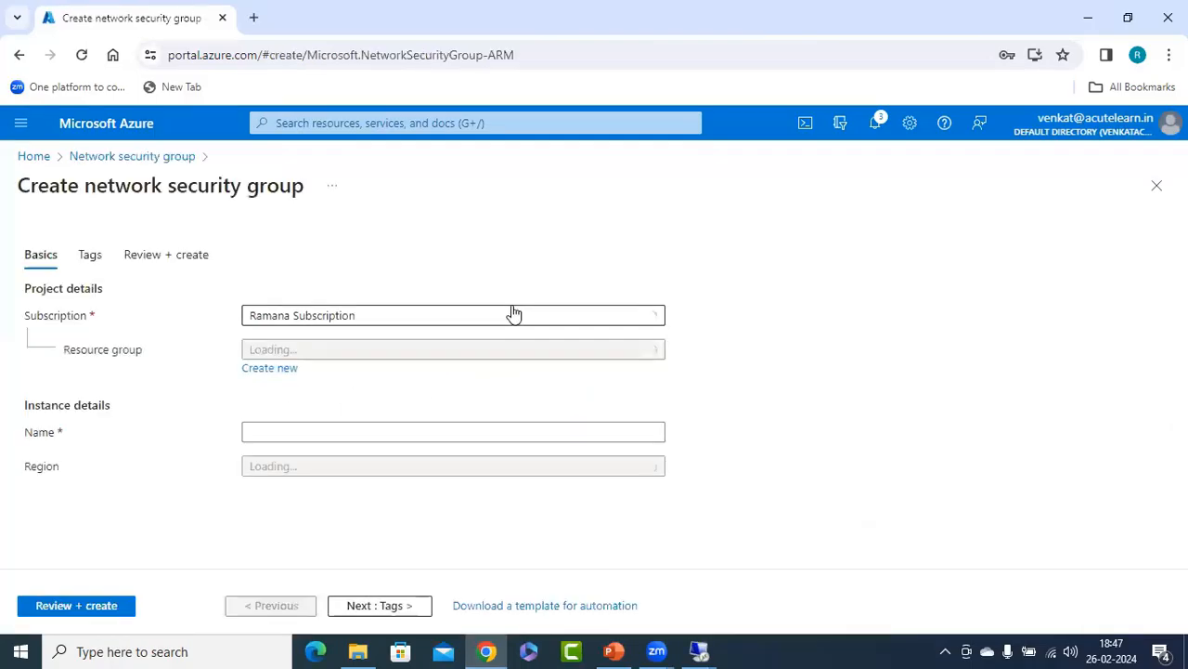
# Create a new resource group named rg-nsgs for the network security group
pyautogui.click(308, 351)
pyautogui.click(732, 359)
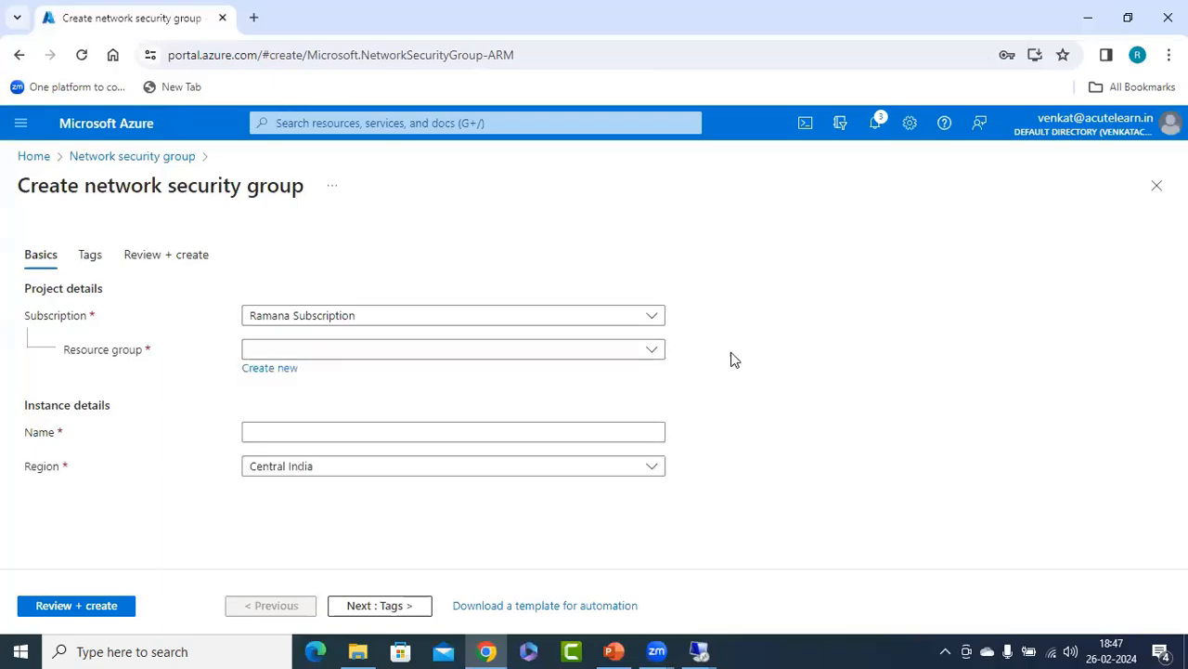
pyautogui.click(274, 370)
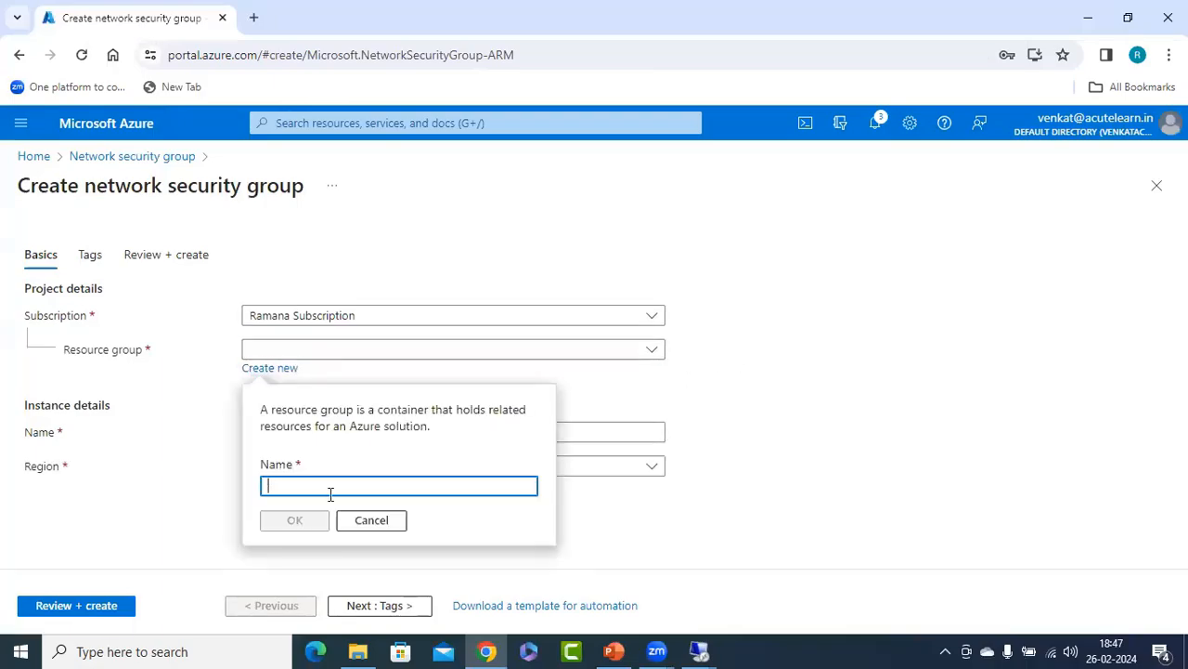
pyautogui.write('rg-')
pyautogui.press('BackSpace')
pyautogui.press('BackSpace')
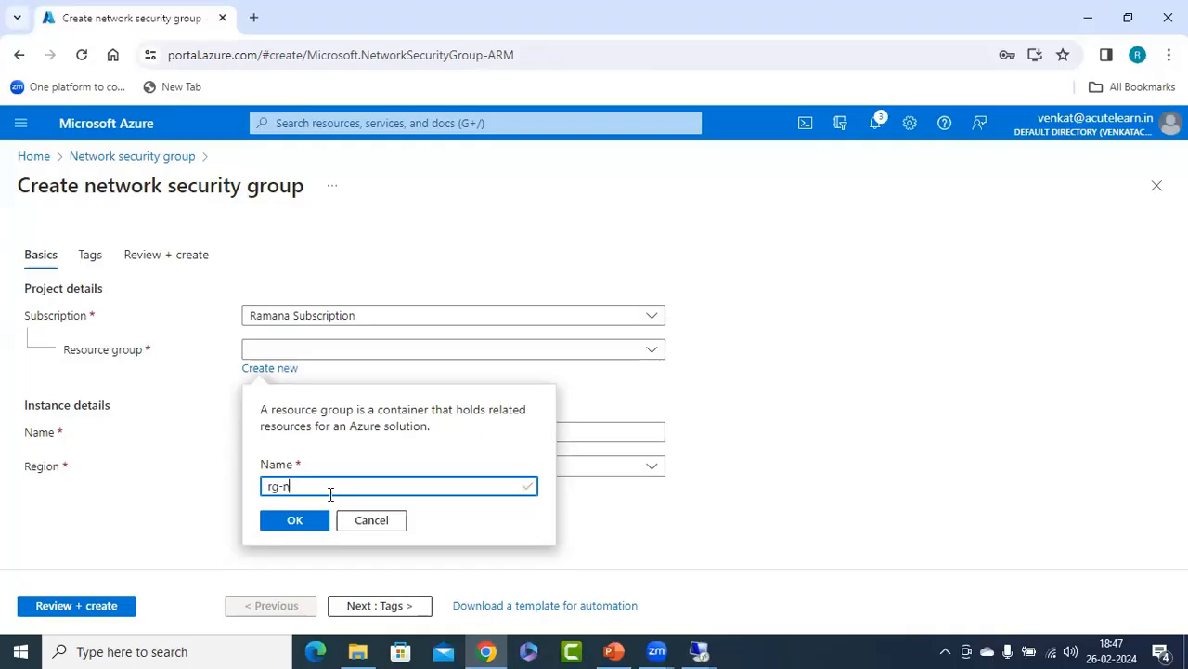
pyautogui.click(298, 522)
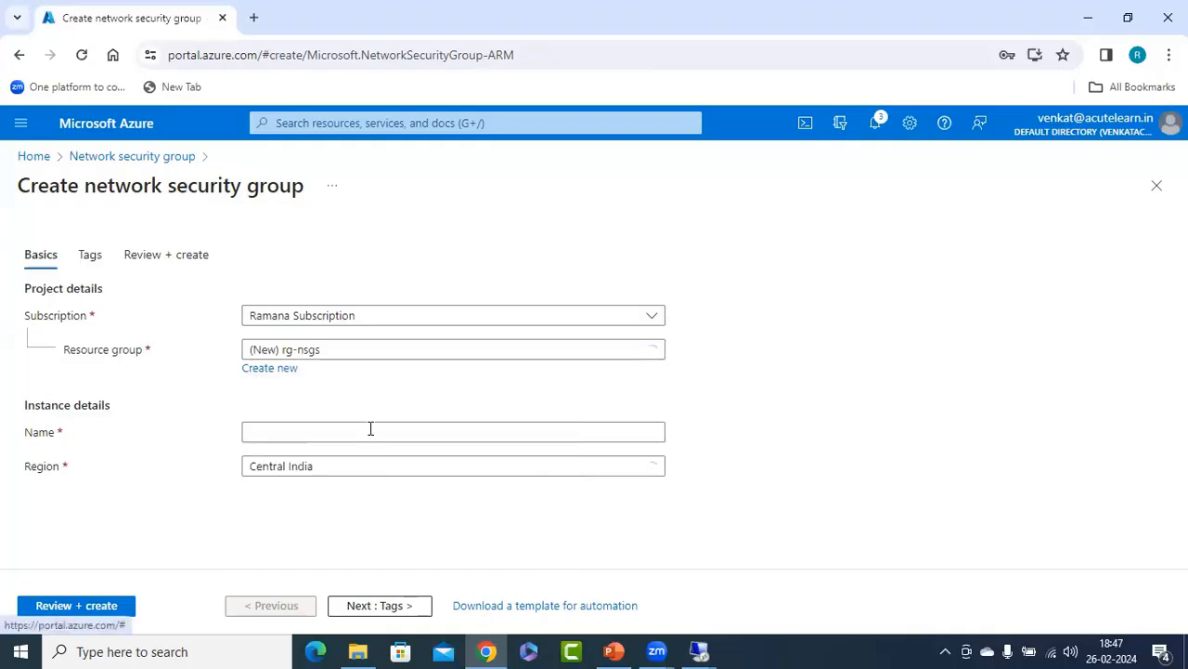
# Name the network security group web-nsg and submit its configuration for review
pyautogui.click(289, 432)
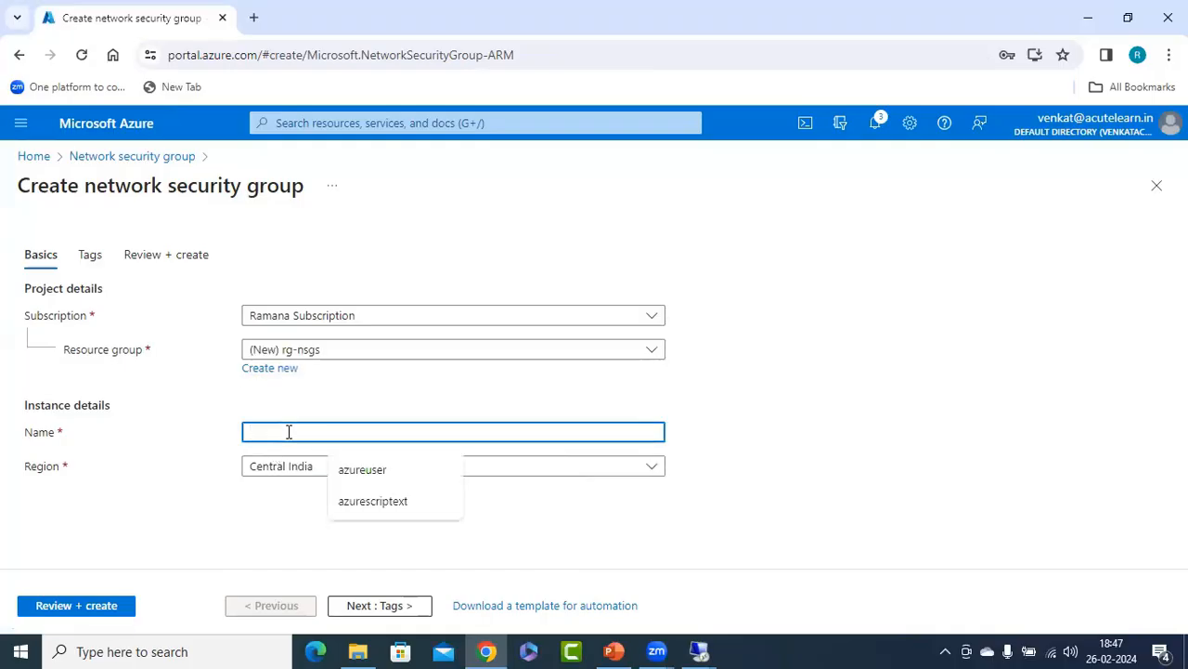
pyautogui.write('web-nsg')
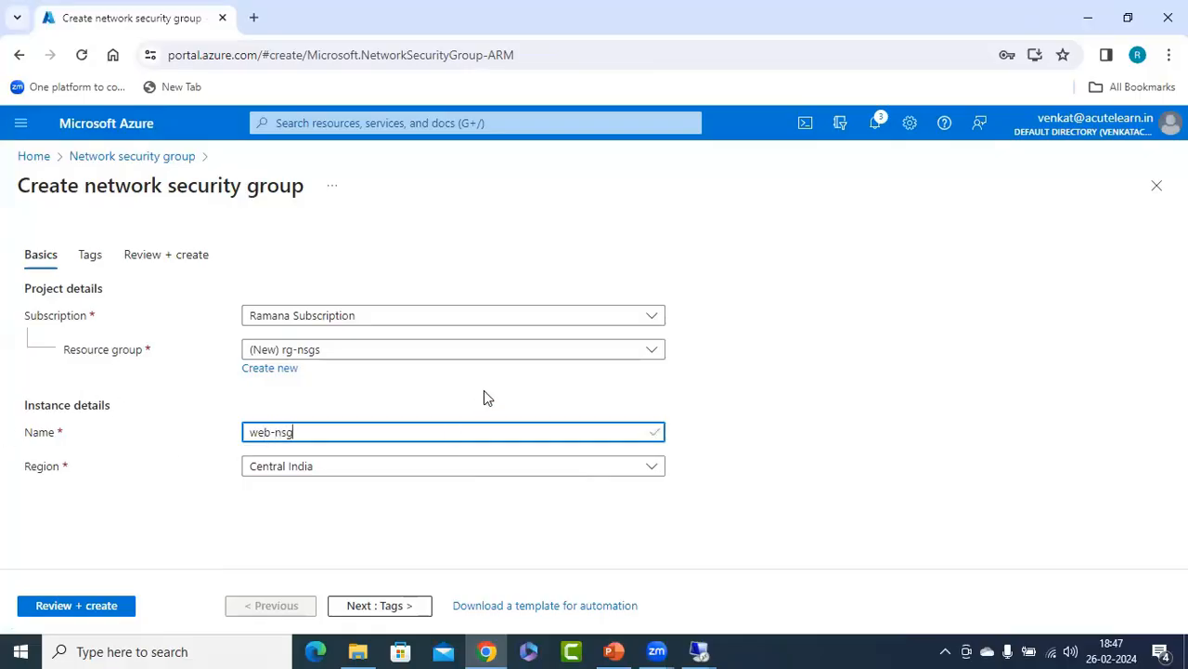
pyautogui.click(75, 610)
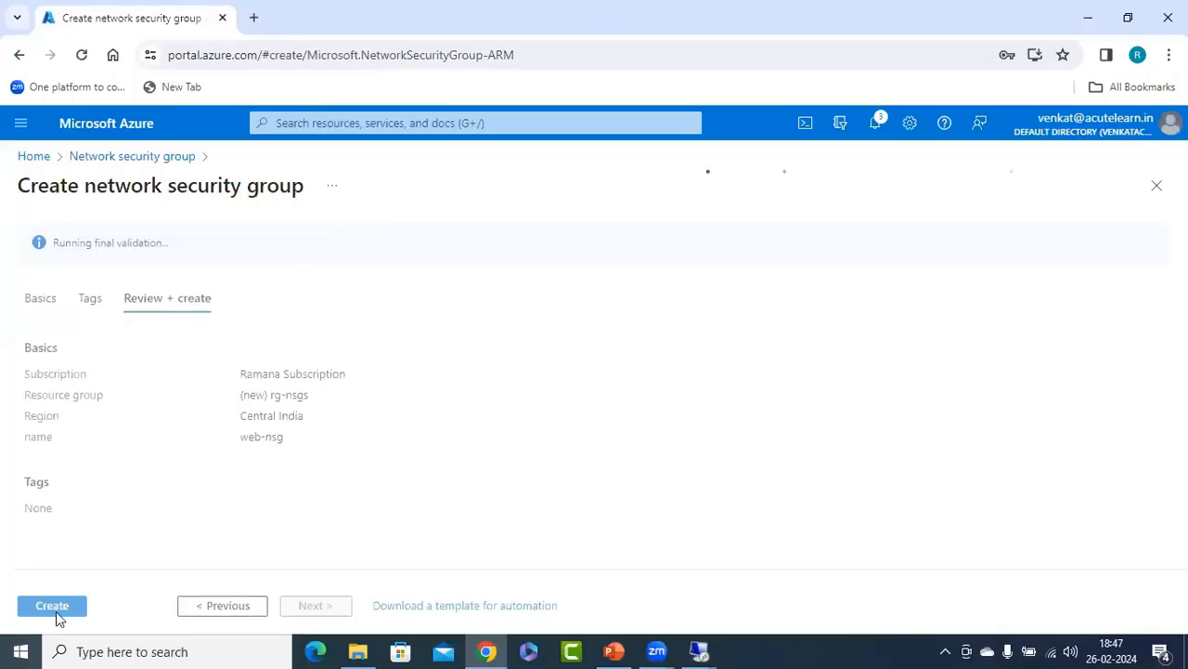
# Create the web-nsg network security group, open the deployed resource, and check the slide 9 diagram in PowerPoint before returning to Chrome
pyautogui.click(52, 606)
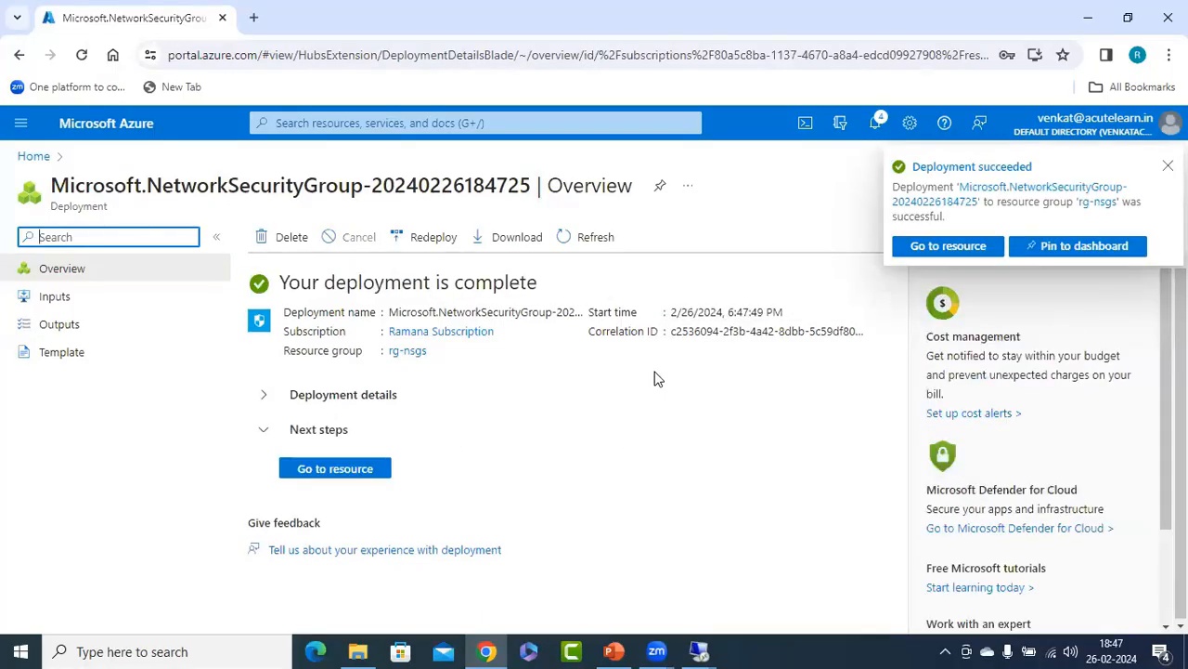
pyautogui.click(338, 472)
pyautogui.click(614, 651)
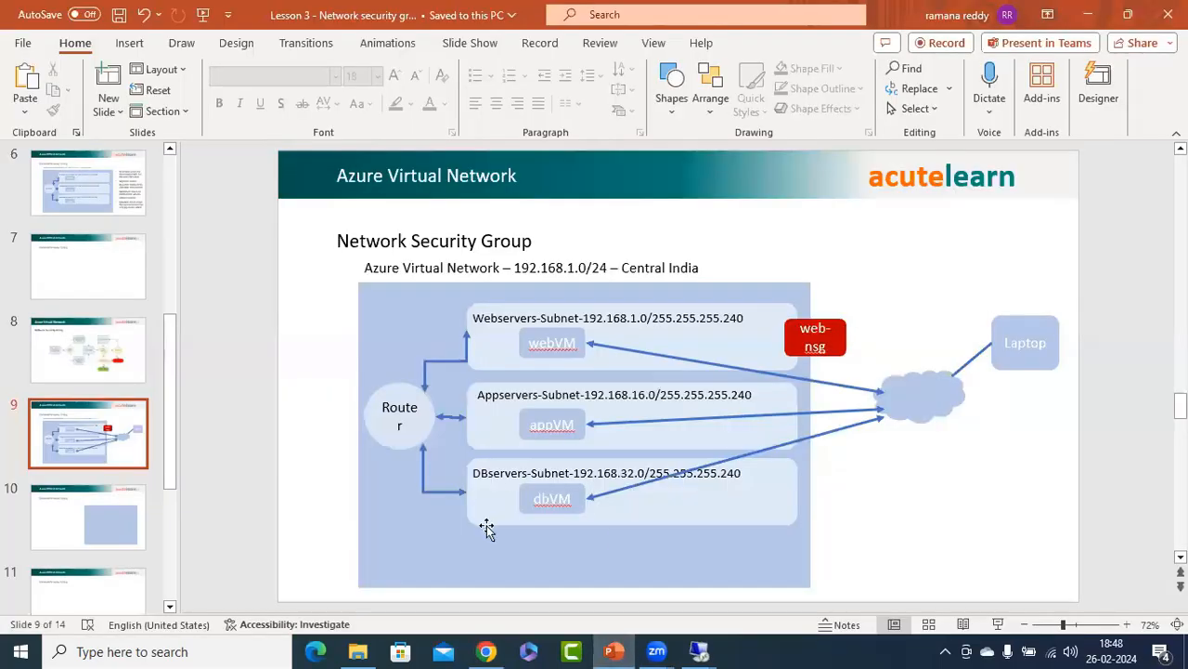
pyautogui.click(487, 651)
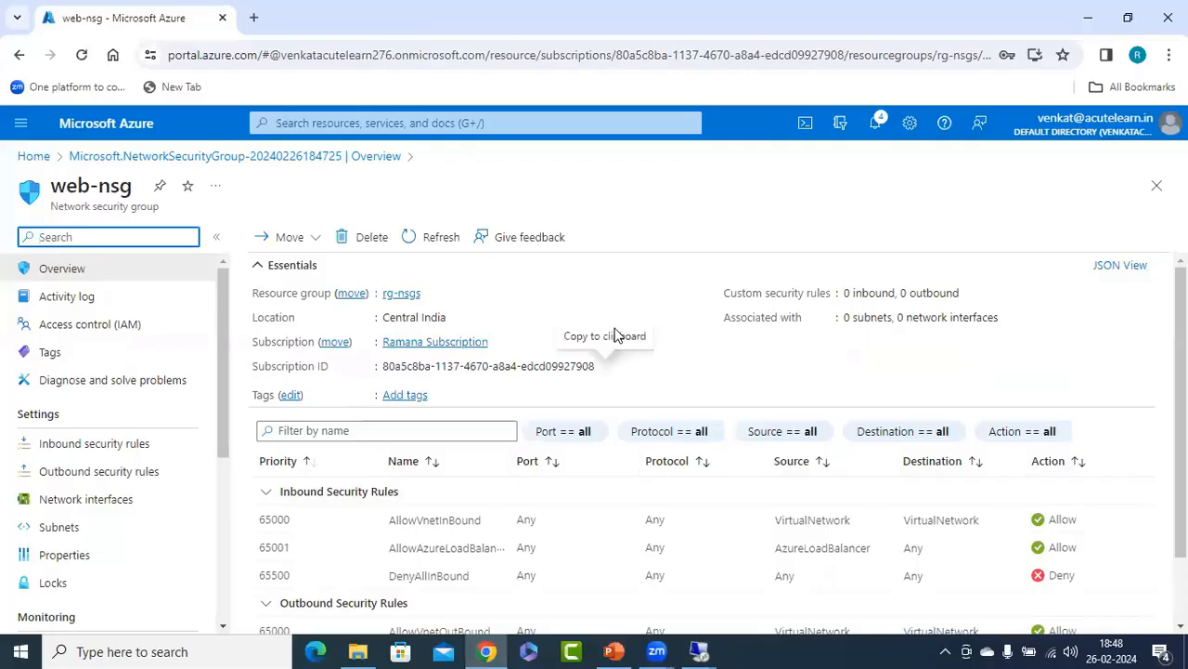
# Open the Azure portal in a second browser tab and show the list of virtual machines there
pyautogui.rightClick(141, 162)
pyautogui.click(185, 173)
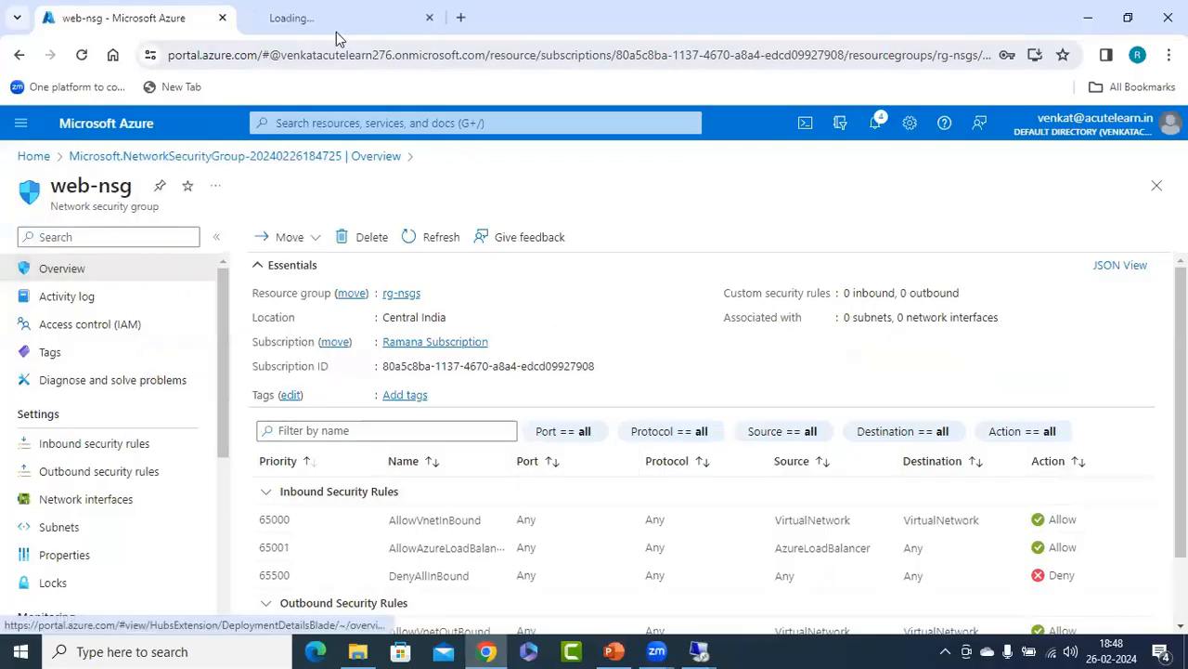
pyautogui.click(337, 26)
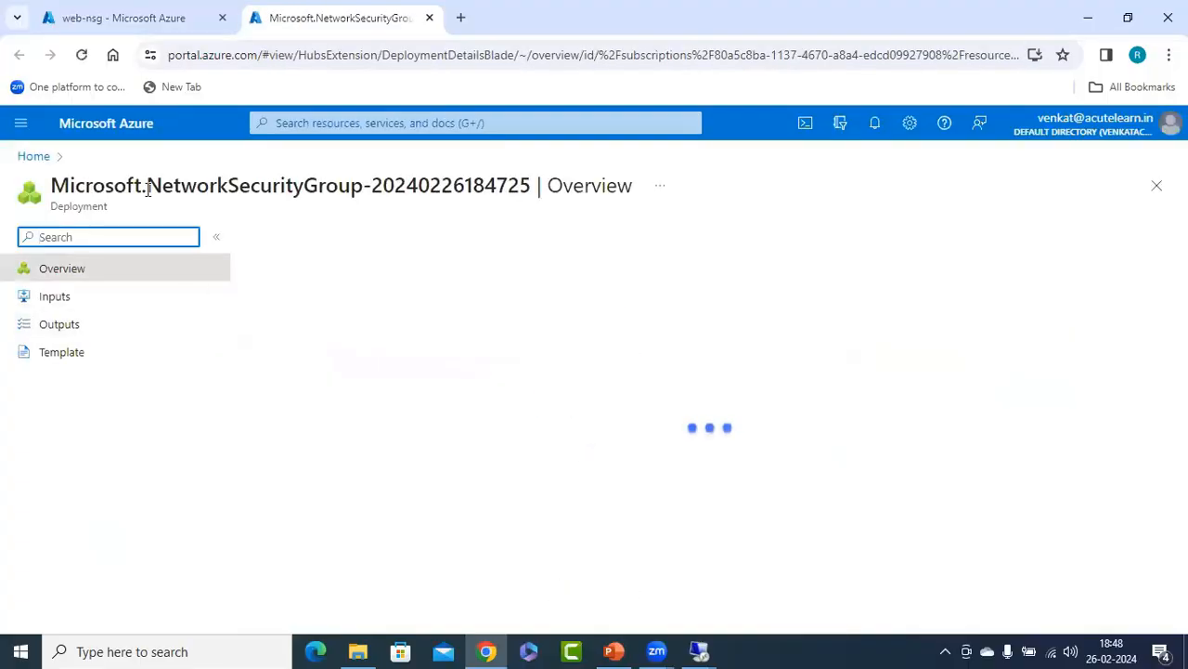
pyautogui.click(33, 159)
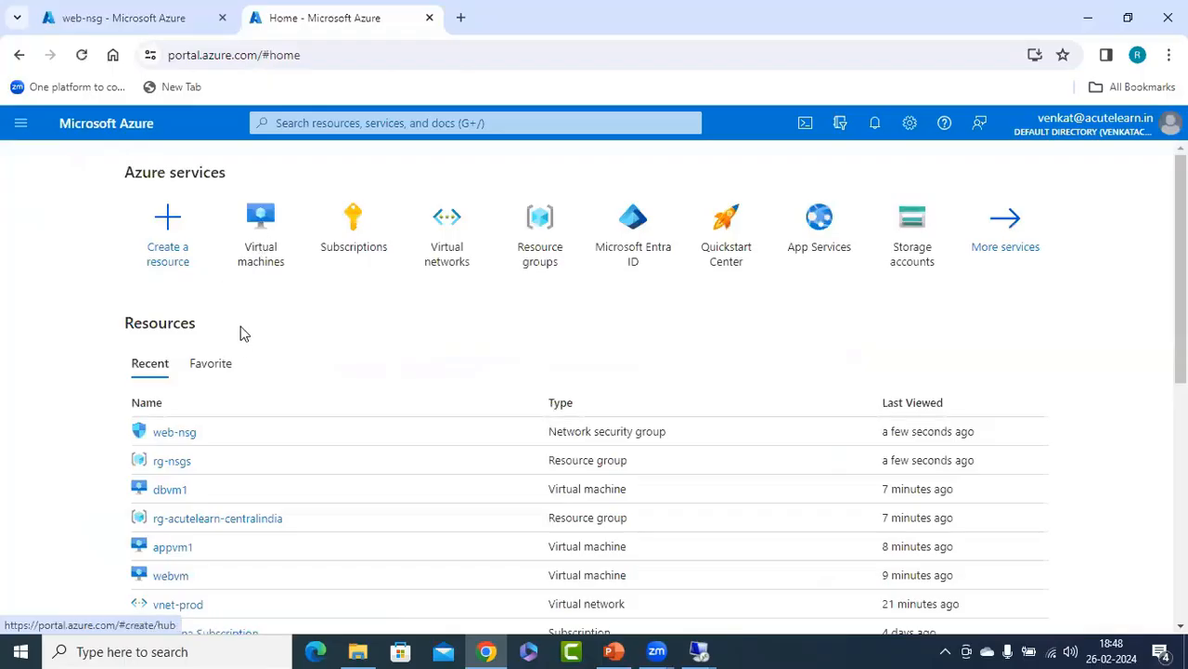
pyautogui.click(262, 307)
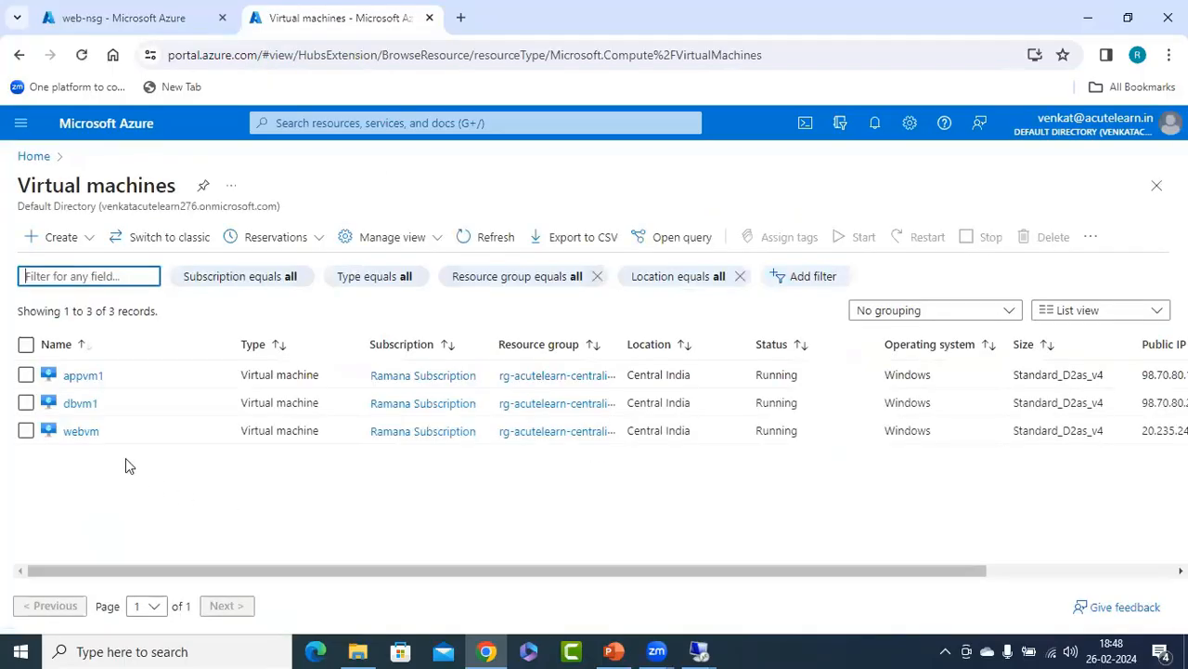
# Open the network settings of webvm and collapse the virtual machines list
pyautogui.click(80, 432)
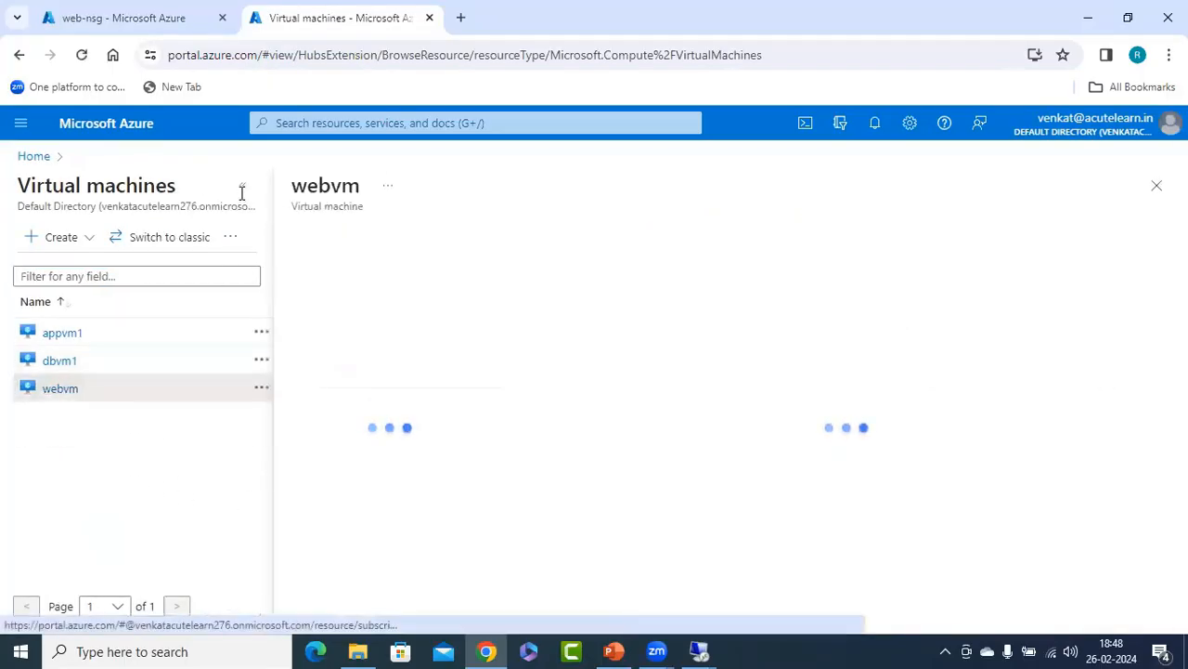
pyautogui.scroll(-3, 374, 485)
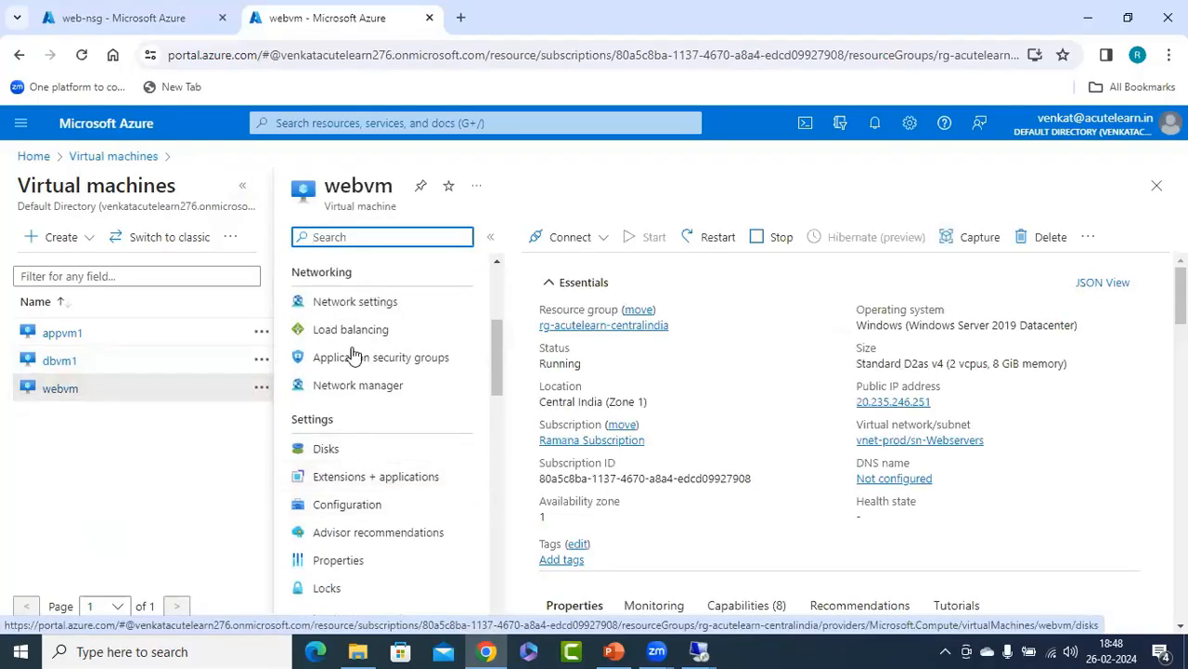
pyautogui.click(362, 306)
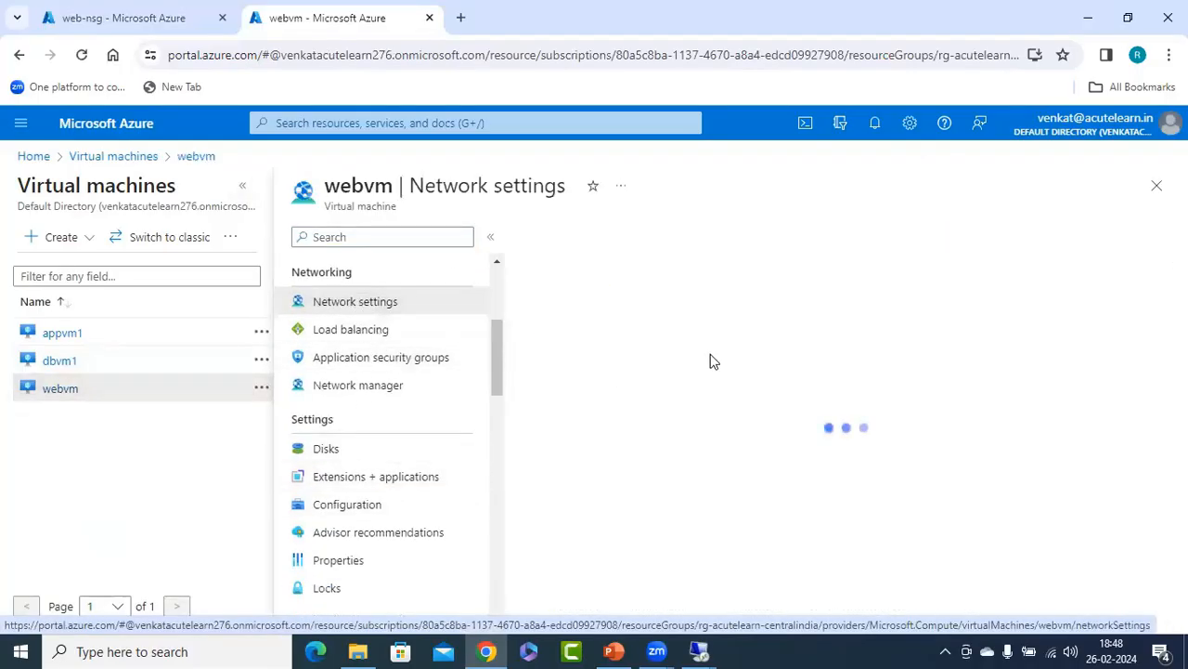
pyautogui.click(242, 187)
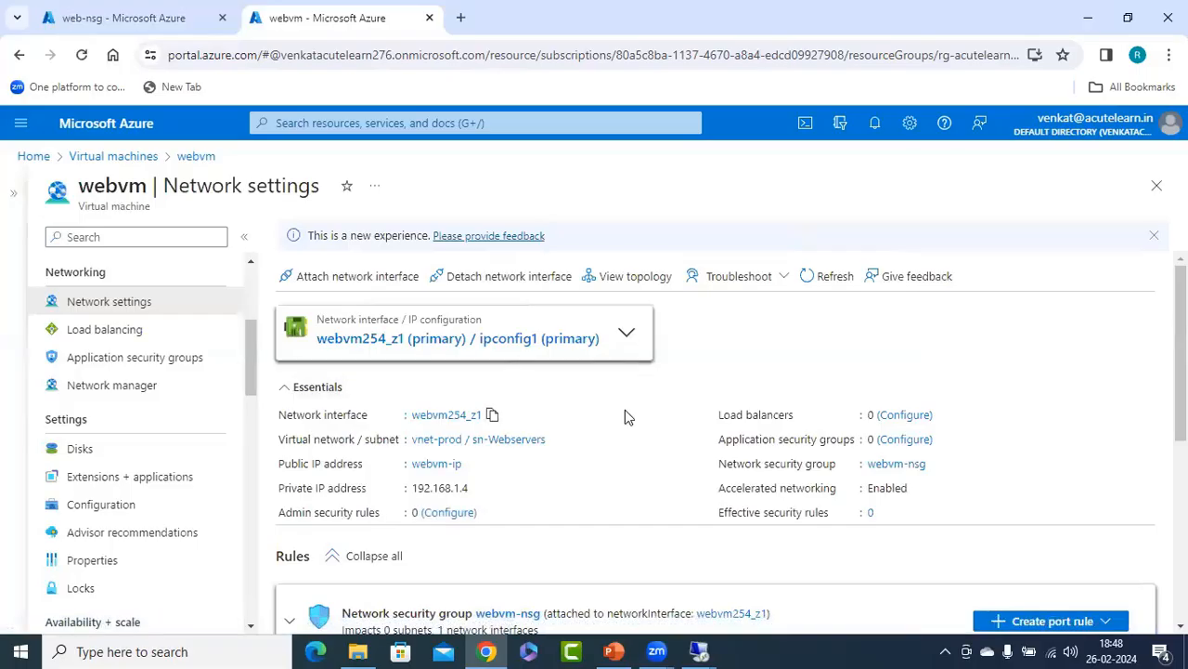
pyautogui.scroll(-1, 625, 430)
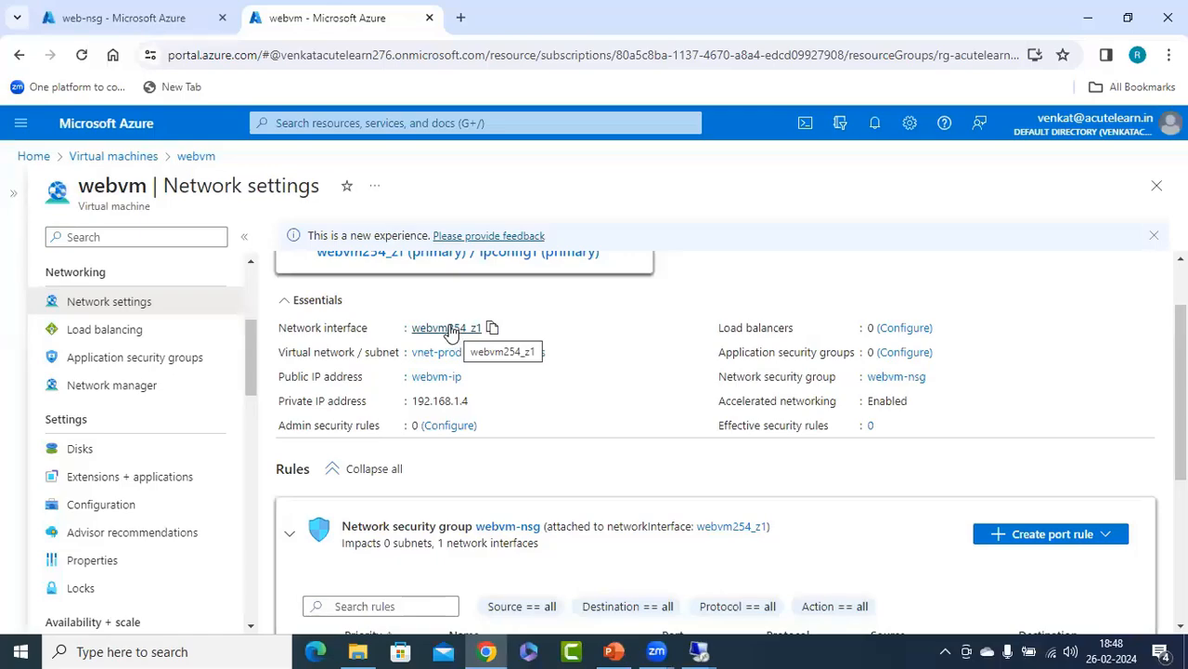
# Inspect the network security group assigned to webvm's network interface webvm254_z1, and return to webvm's network settings
pyautogui.click(449, 330)
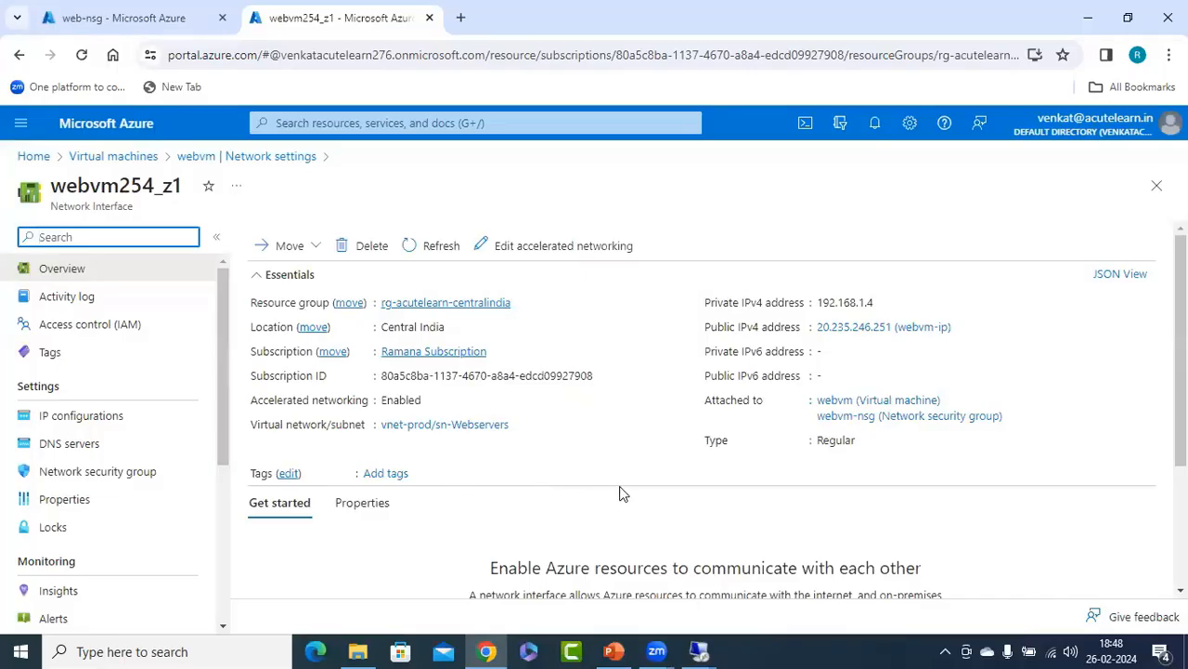
pyautogui.scroll(-2, 622, 494)
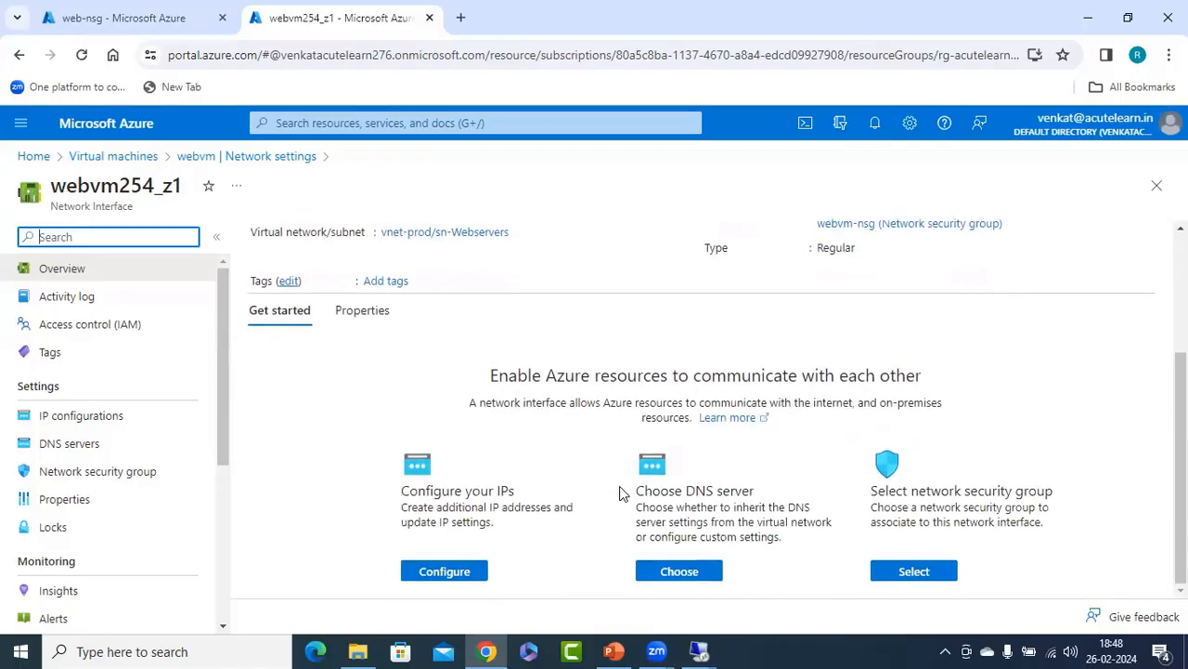
pyautogui.scroll(2, 623, 494)
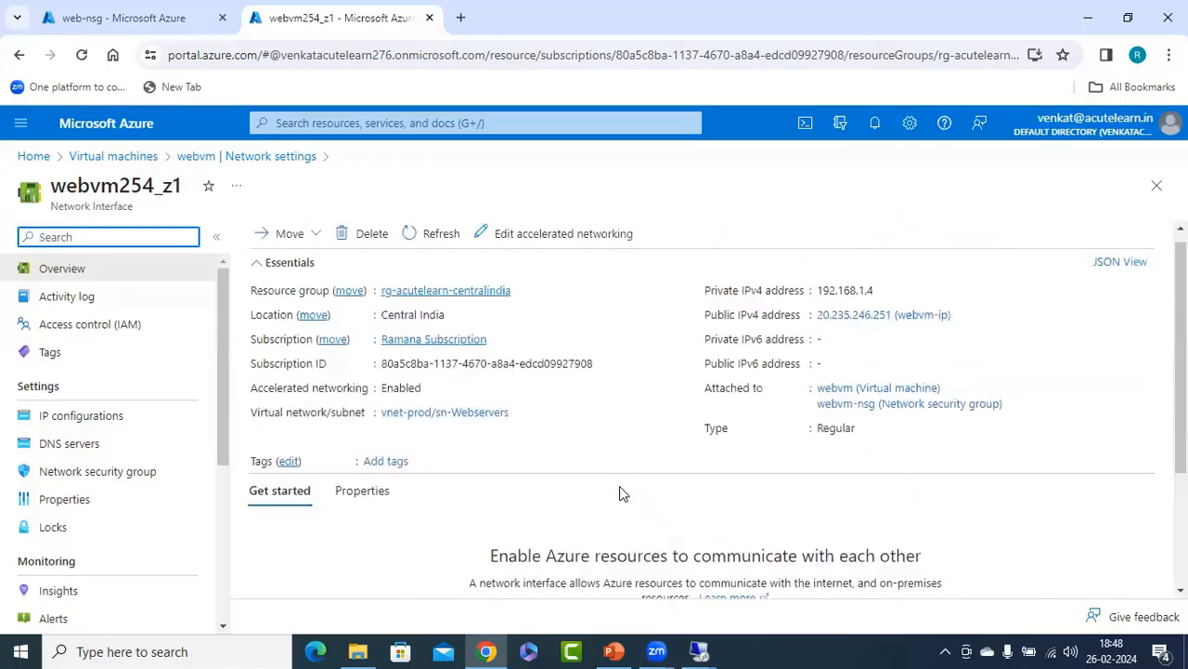
pyautogui.click(94, 475)
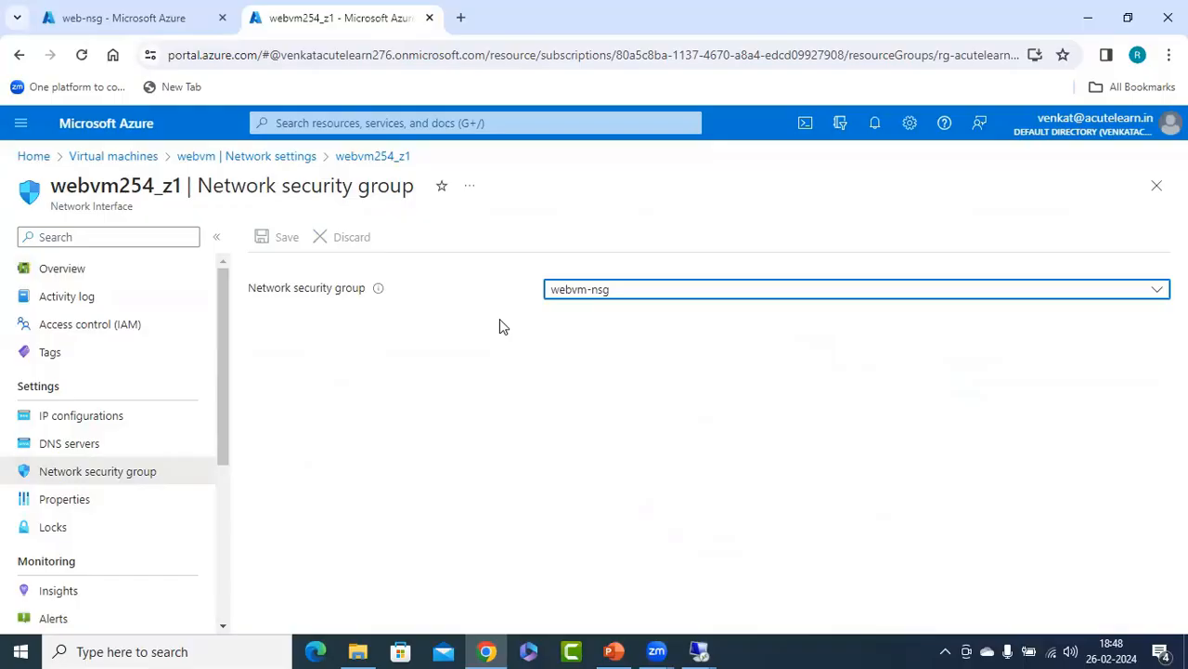
pyautogui.click(1157, 186)
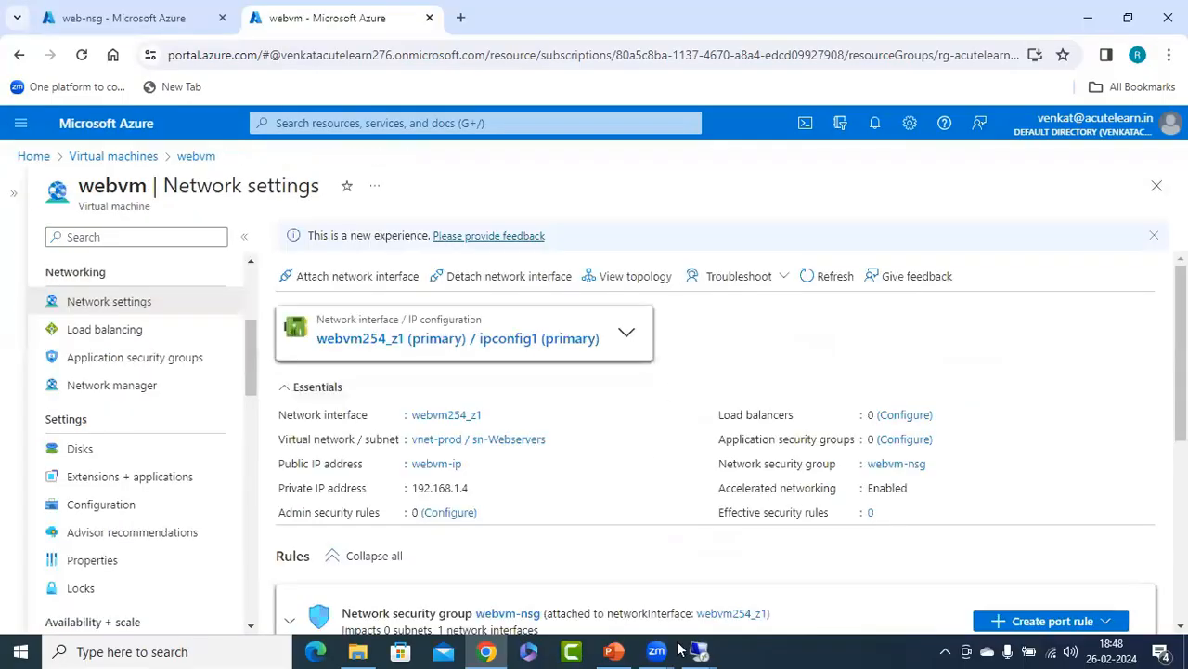
# Switch to PowerPoint and add a copy of the web-nsg box beside webVM on slide 9, relabelled webvm-nsg
pyautogui.click(614, 651)
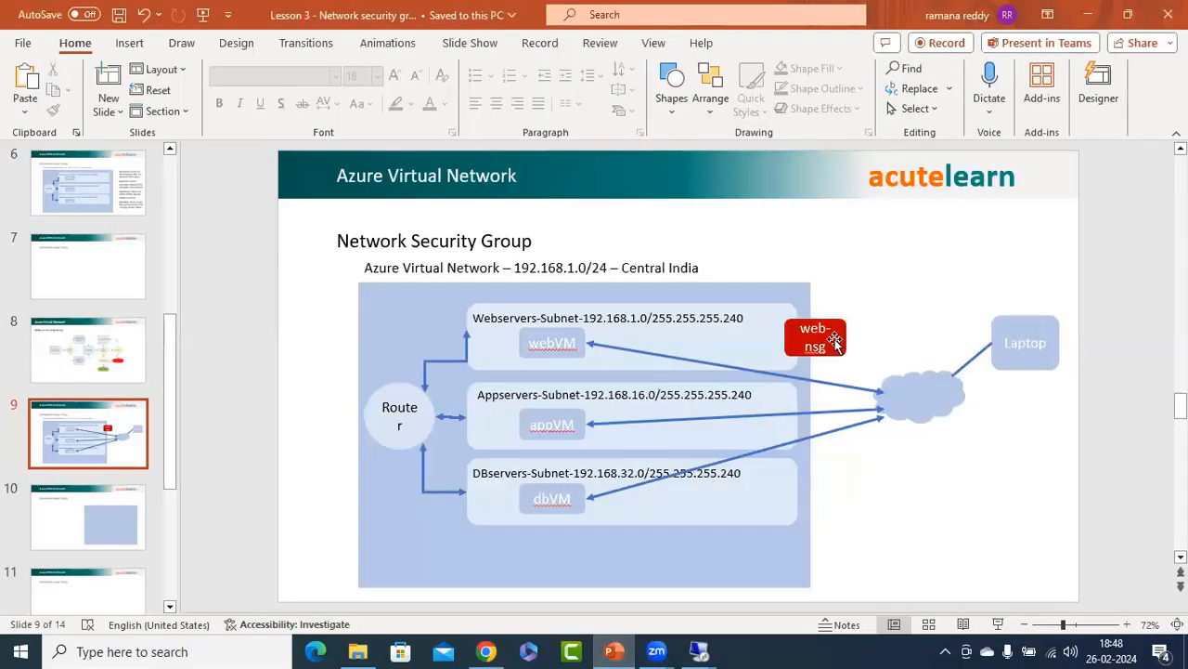
pyautogui.click(840, 345)
pyautogui.hotkey('ctrl', 'v')
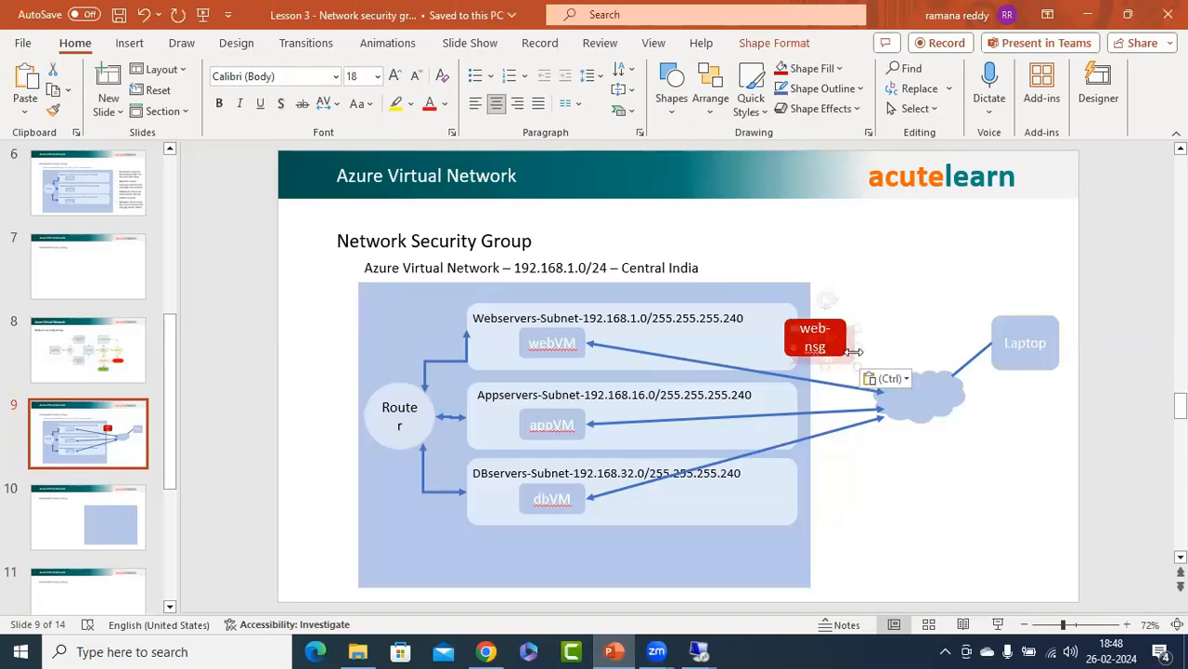
pyautogui.moveTo(837, 341); pyautogui.dragTo(617, 335)
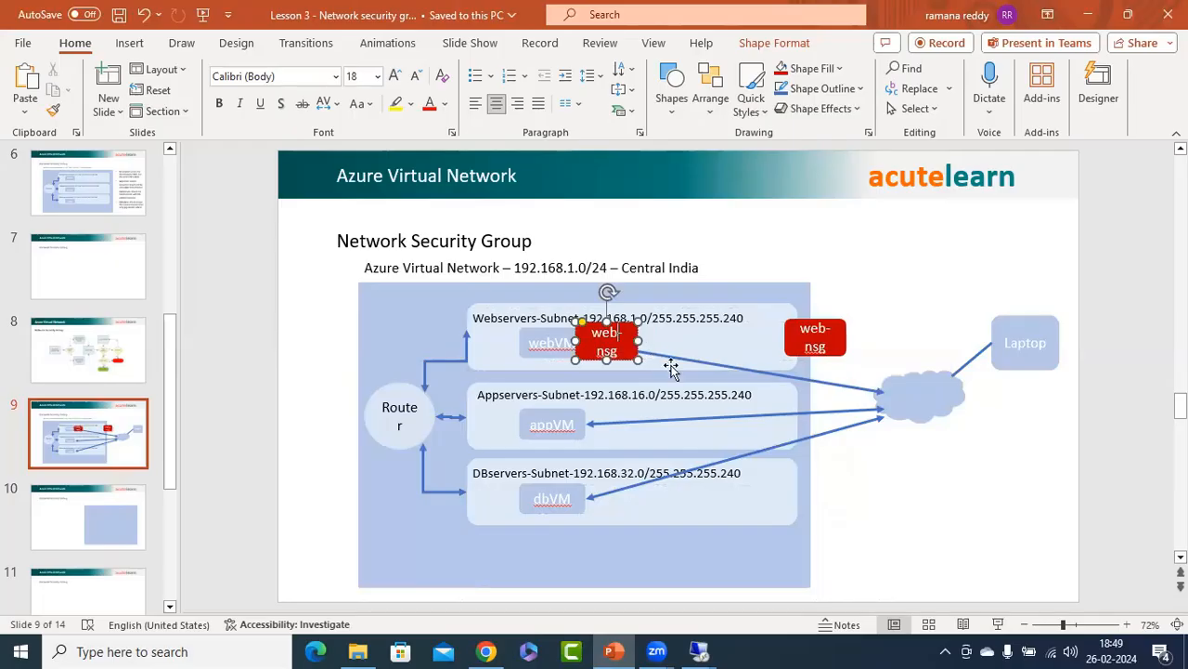
pyautogui.write('vm')
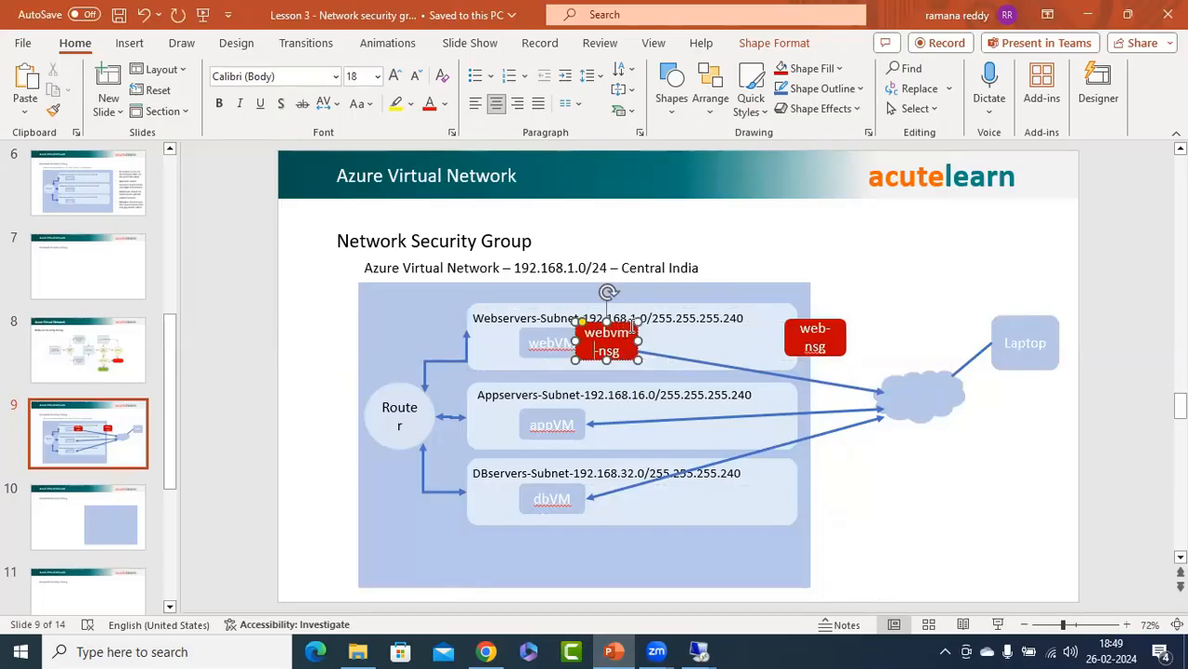
pyautogui.click(916, 512)
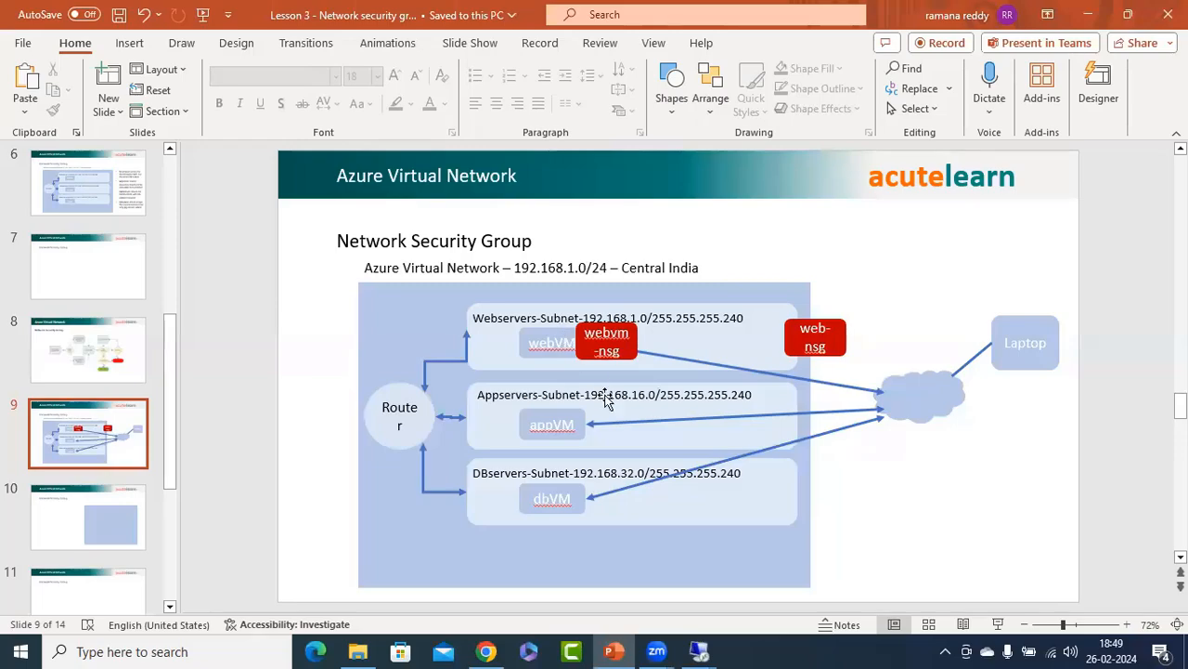
# Switch to Chrome to examine webvm's inbound port rules, and go back to the network security group diagram in PowerPoint
pyautogui.click(487, 651)
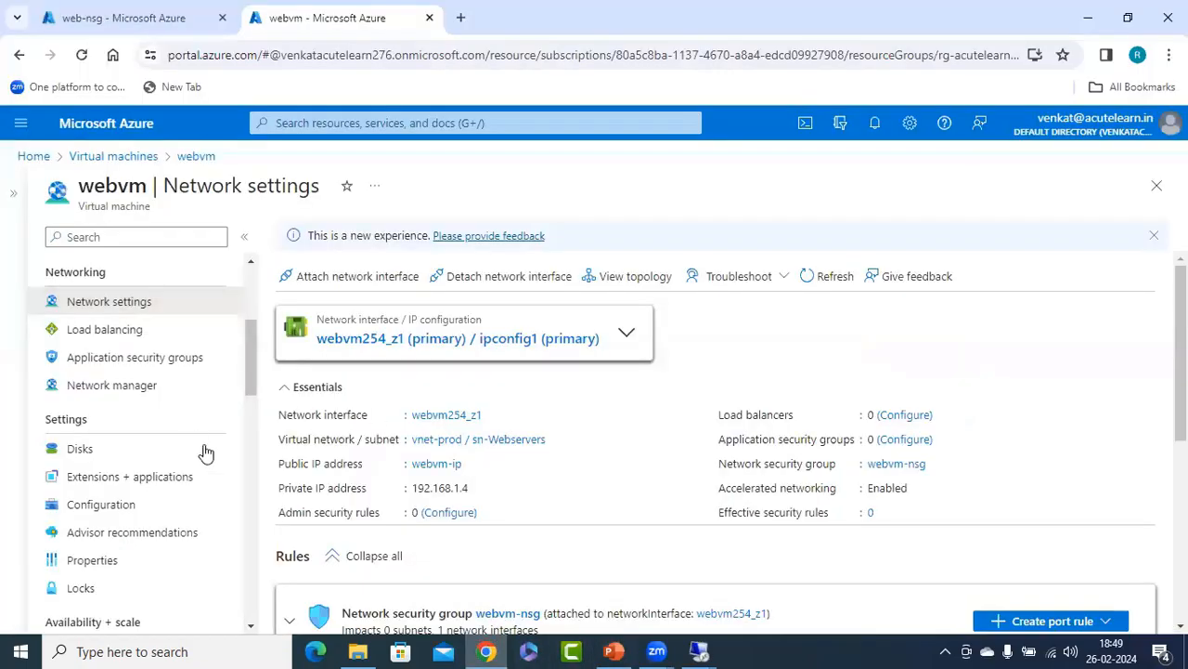
pyautogui.scroll(-3, 641, 463)
pyautogui.scroll(-2, 642, 463)
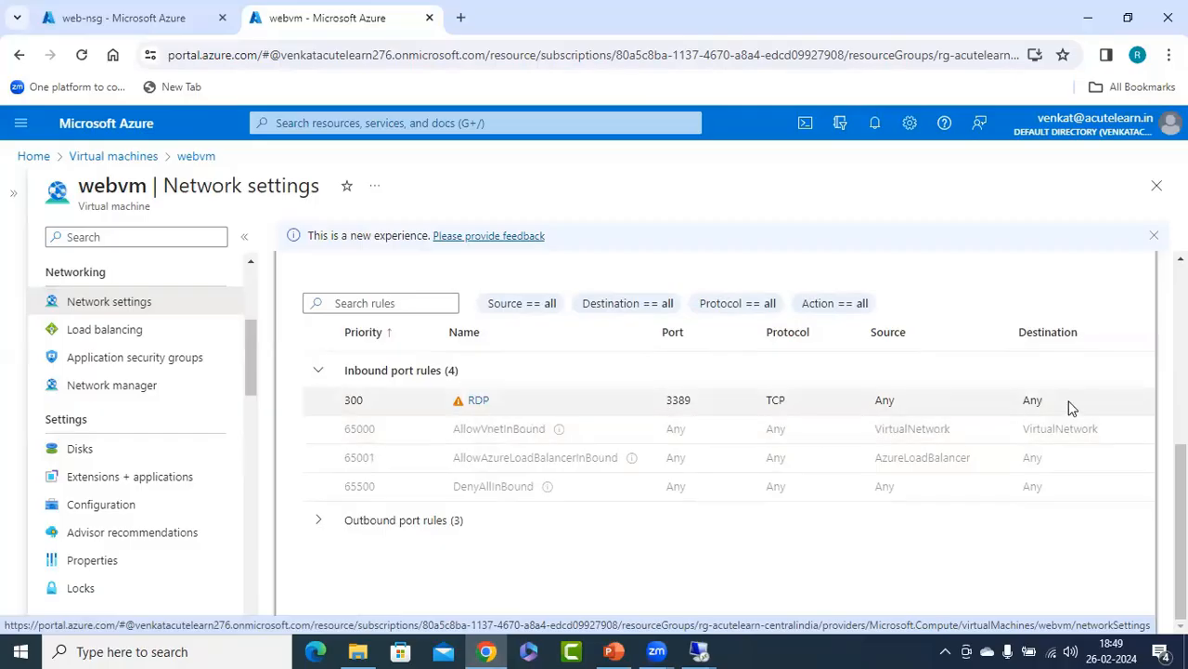
pyautogui.hotkey('alt', 'Tab')
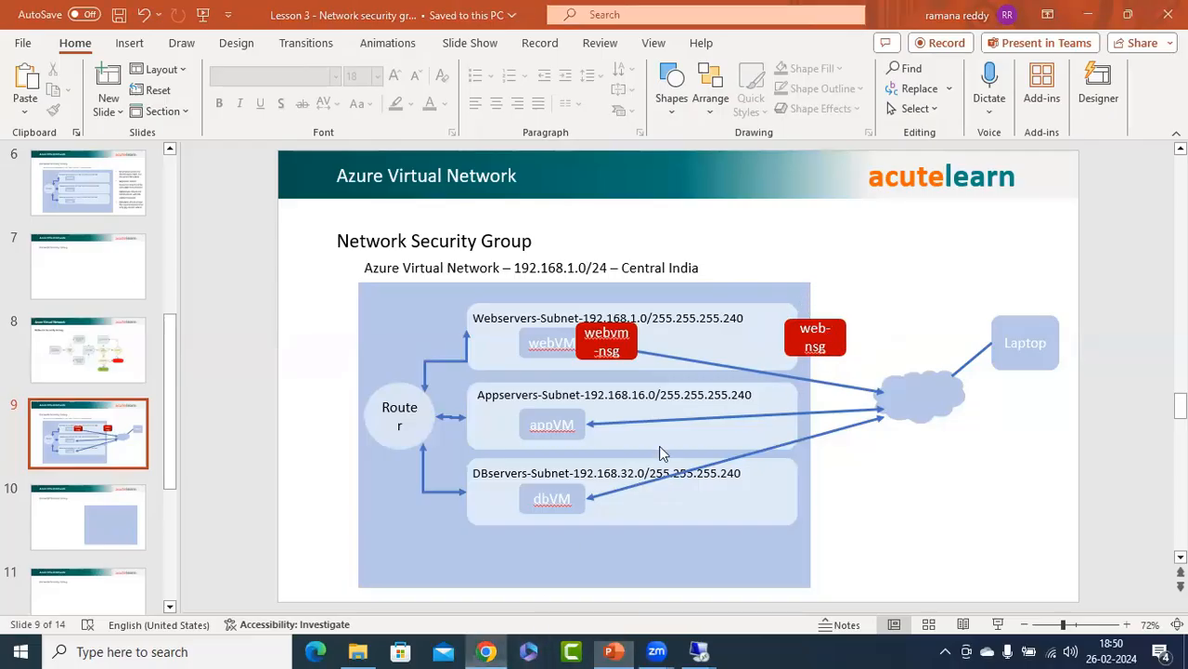
# Switch to Chrome and start adding an inbound security rule to web-nsg
pyautogui.click(487, 651)
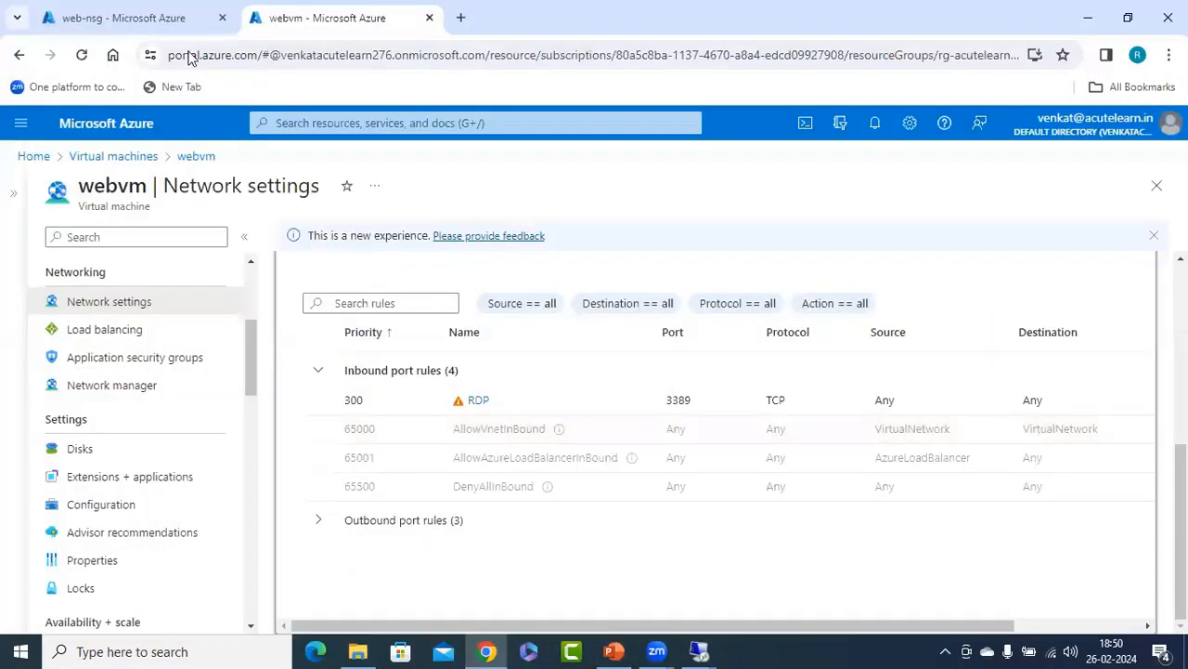
pyautogui.click(153, 21)
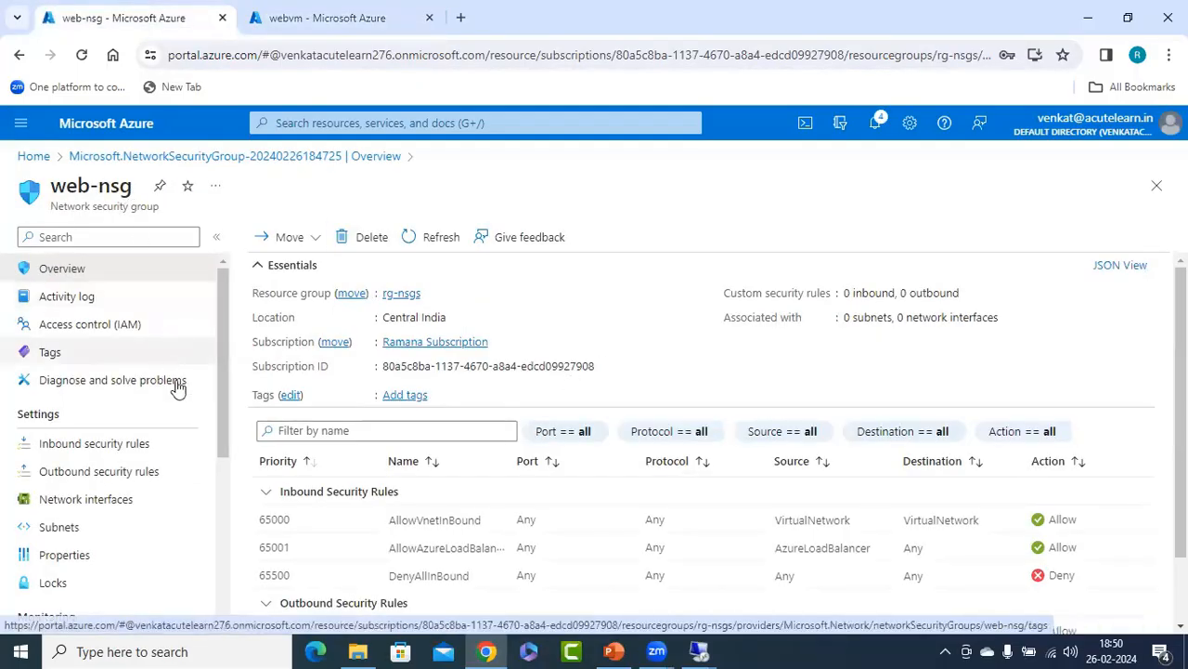
pyautogui.click(93, 444)
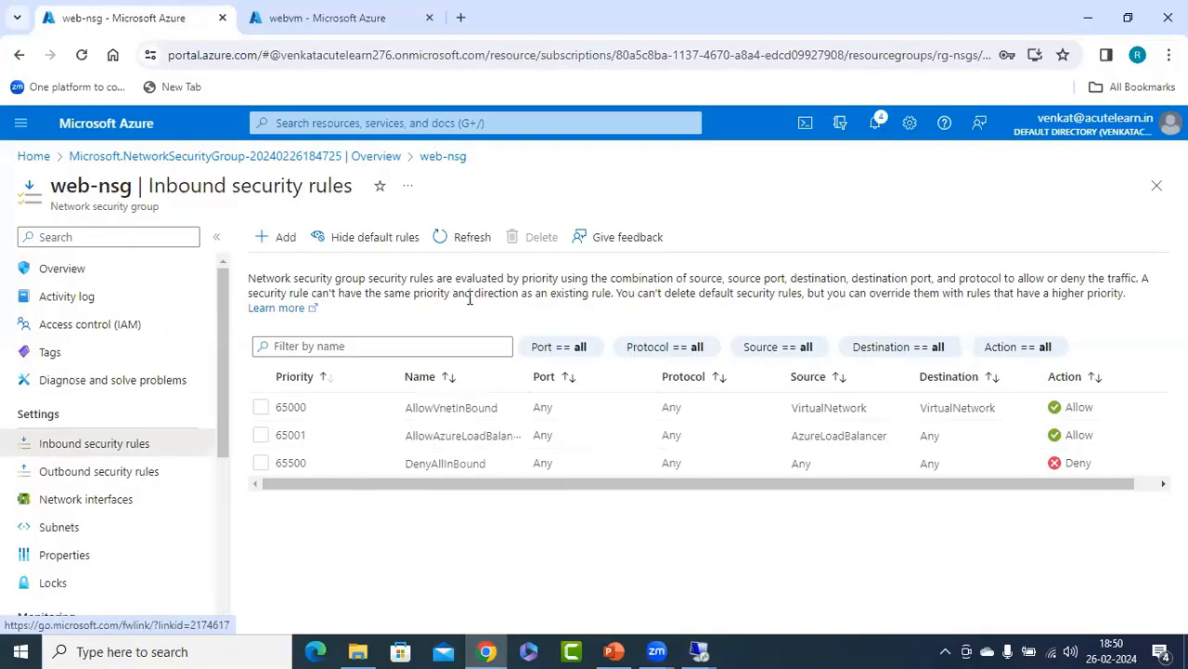
pyautogui.click(277, 240)
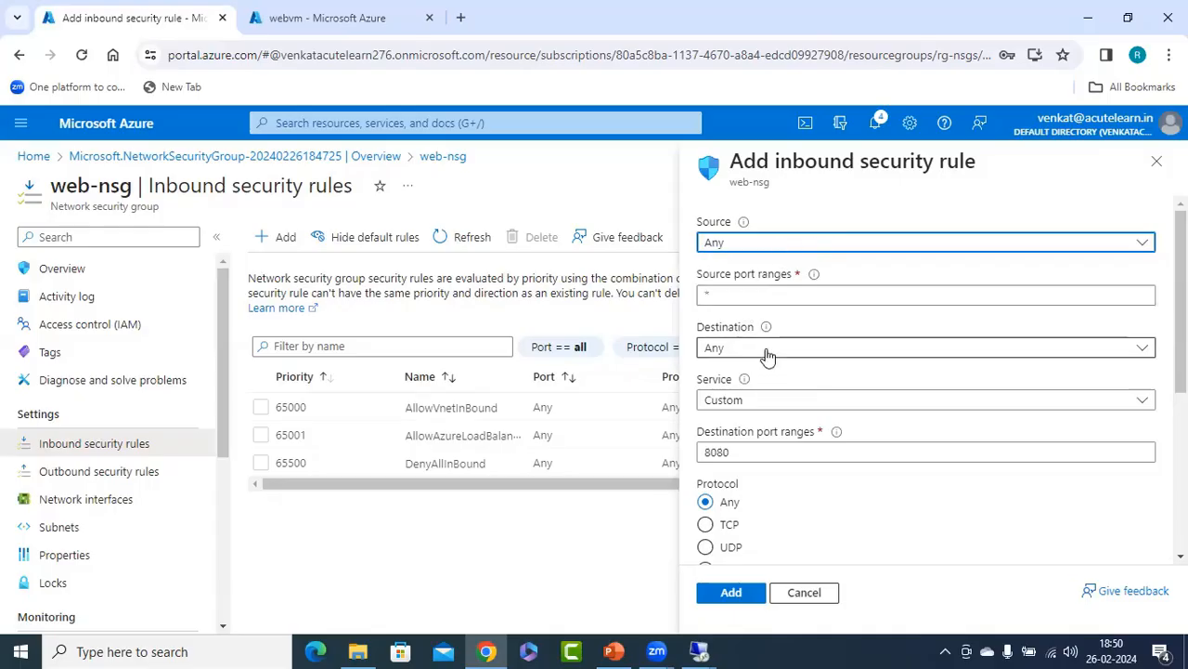
# Examine the predefined services available for the new web-nsg inbound security rule
pyautogui.doubleClick(765, 449)
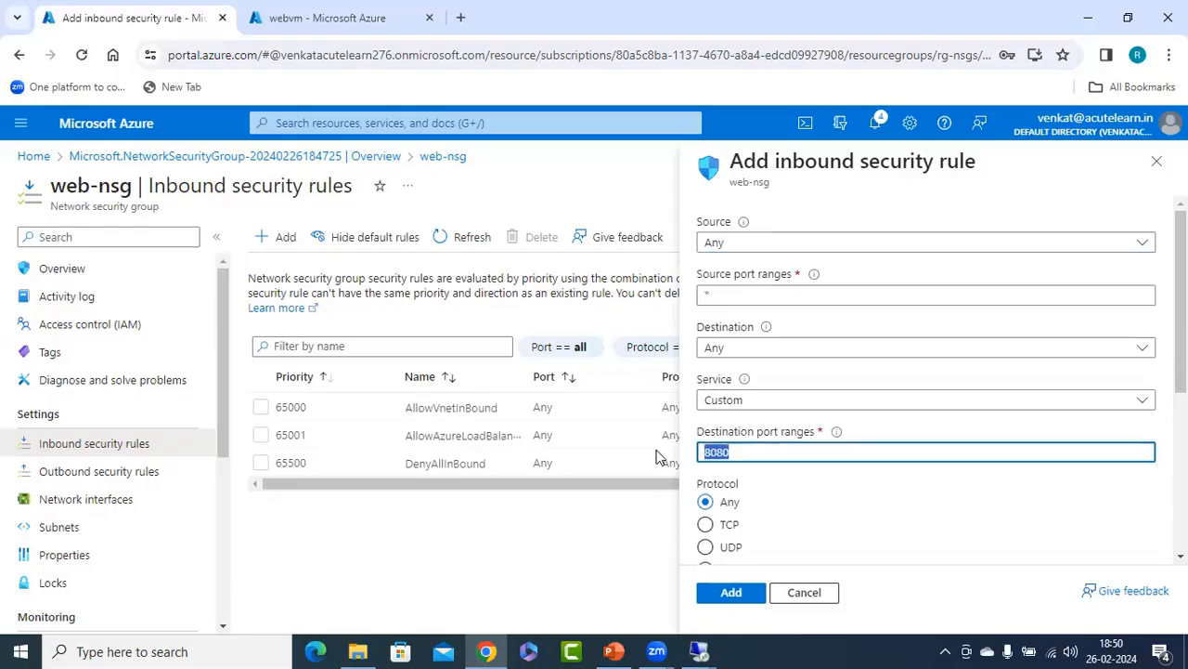
pyautogui.click(745, 400)
pyautogui.scroll(-2, 757, 334)
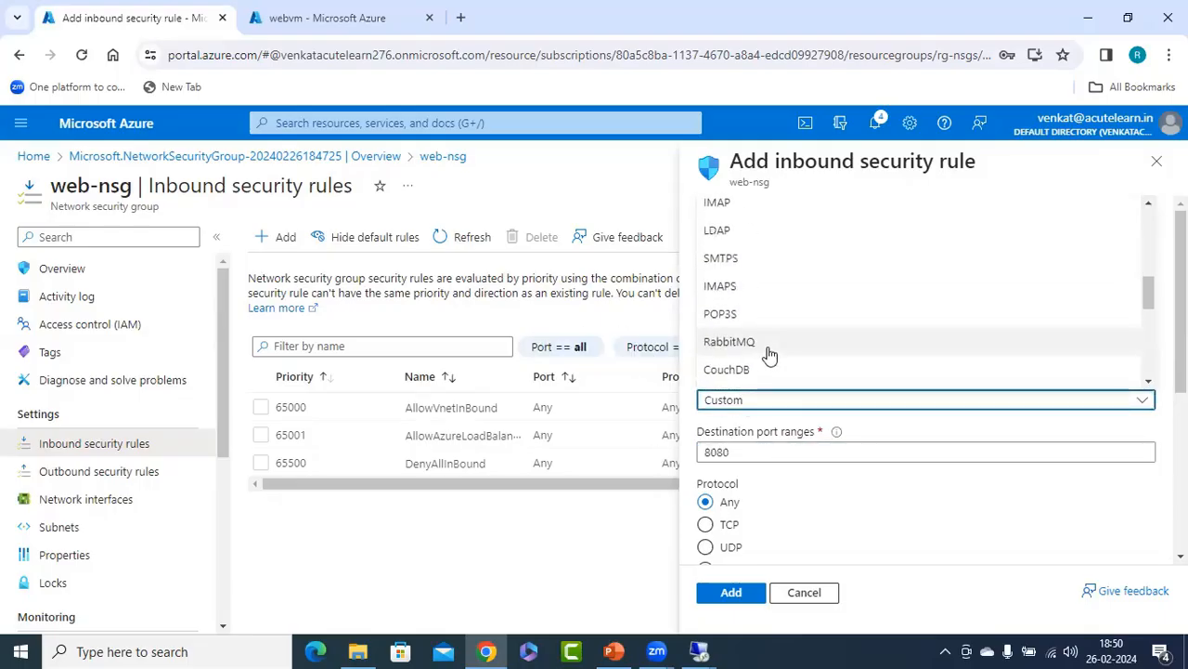
pyautogui.scroll(-2, 771, 299)
pyautogui.scroll(-3, 804, 303)
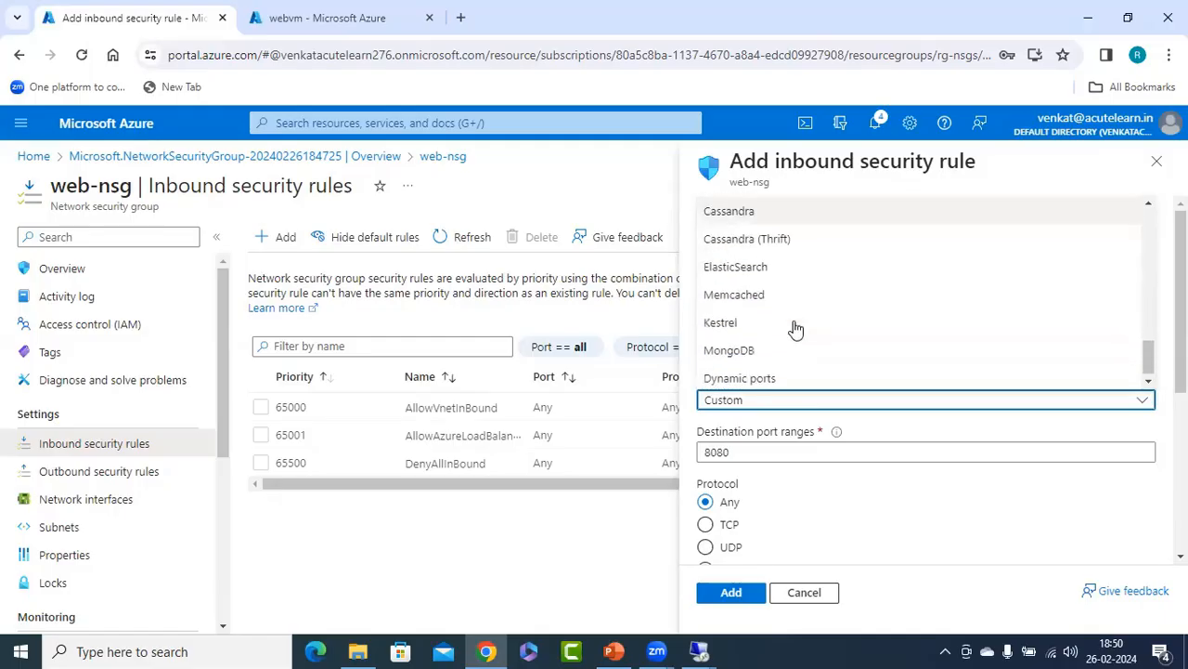
pyautogui.scroll(3, 791, 337)
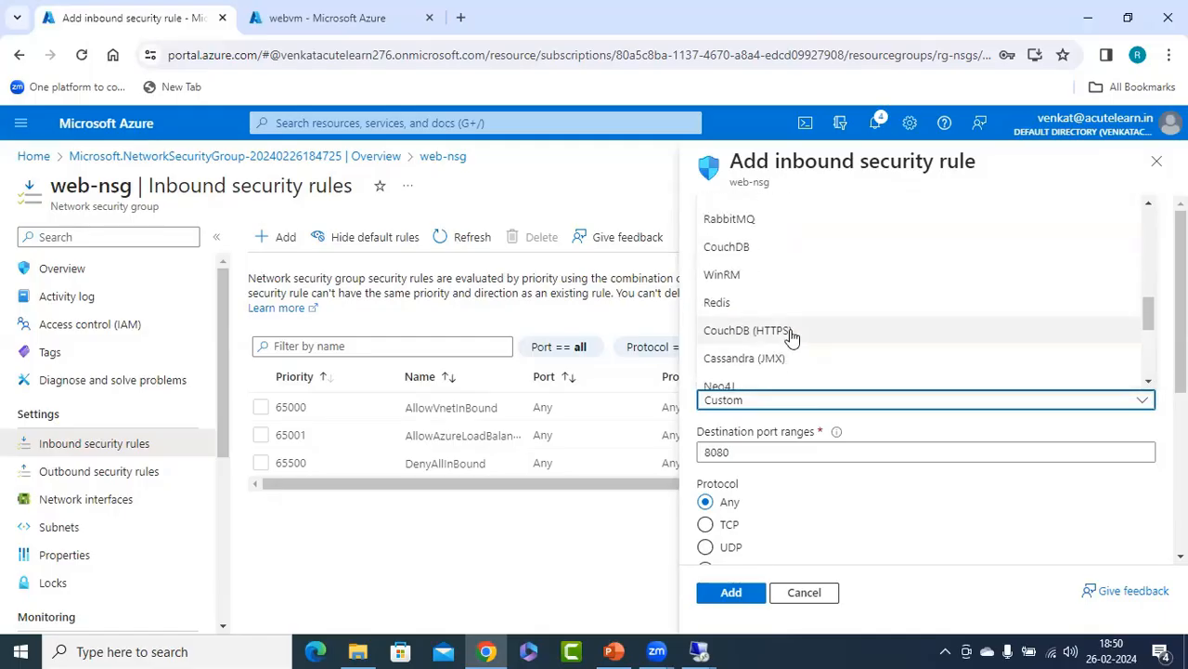
pyautogui.scroll(4, 790, 337)
pyautogui.scroll(2, 777, 321)
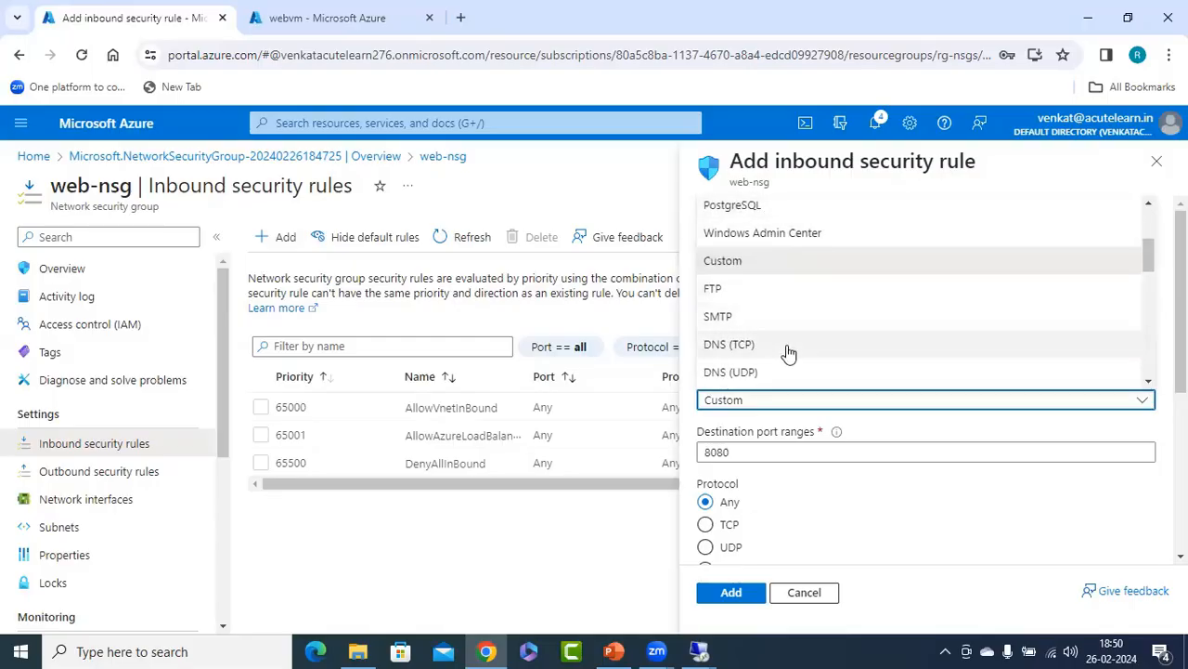
pyautogui.click(754, 401)
pyautogui.click(750, 401)
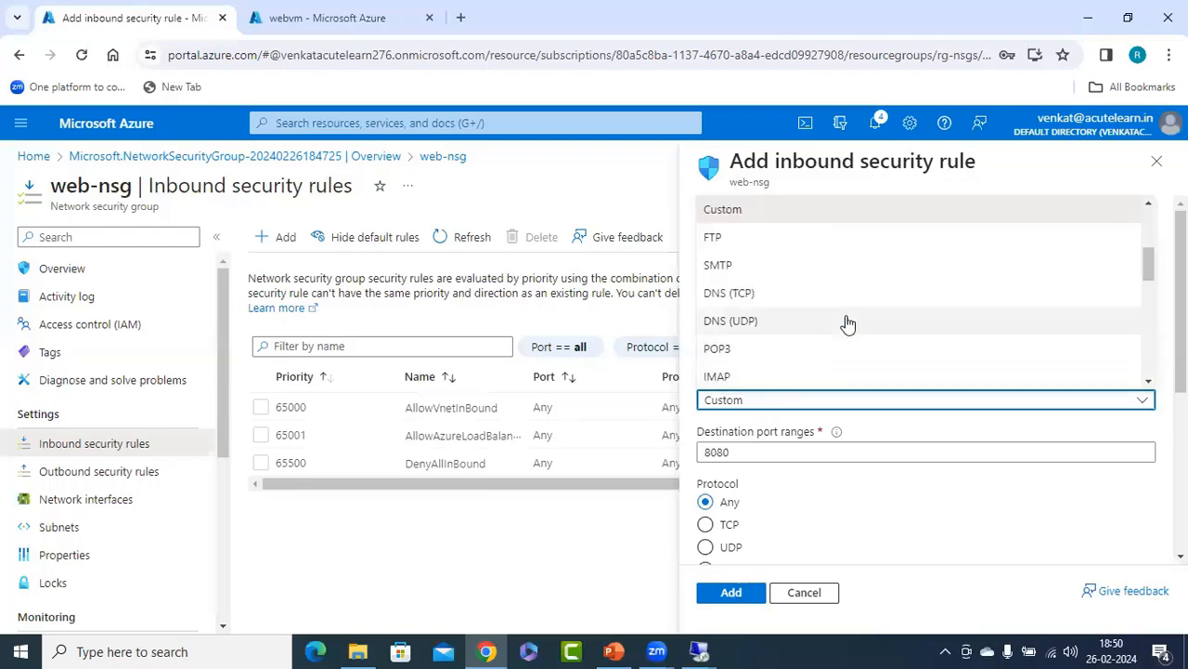
pyautogui.scroll(-4, 845, 325)
pyautogui.scroll(-3, 847, 325)
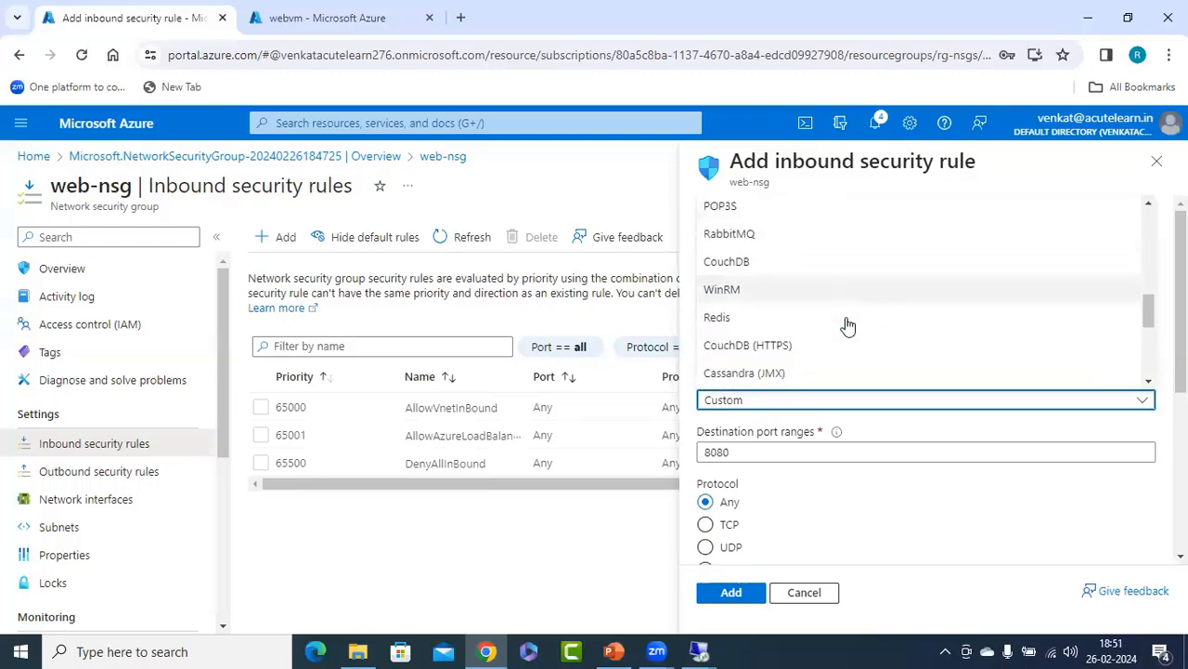
pyautogui.scroll(-3, 846, 325)
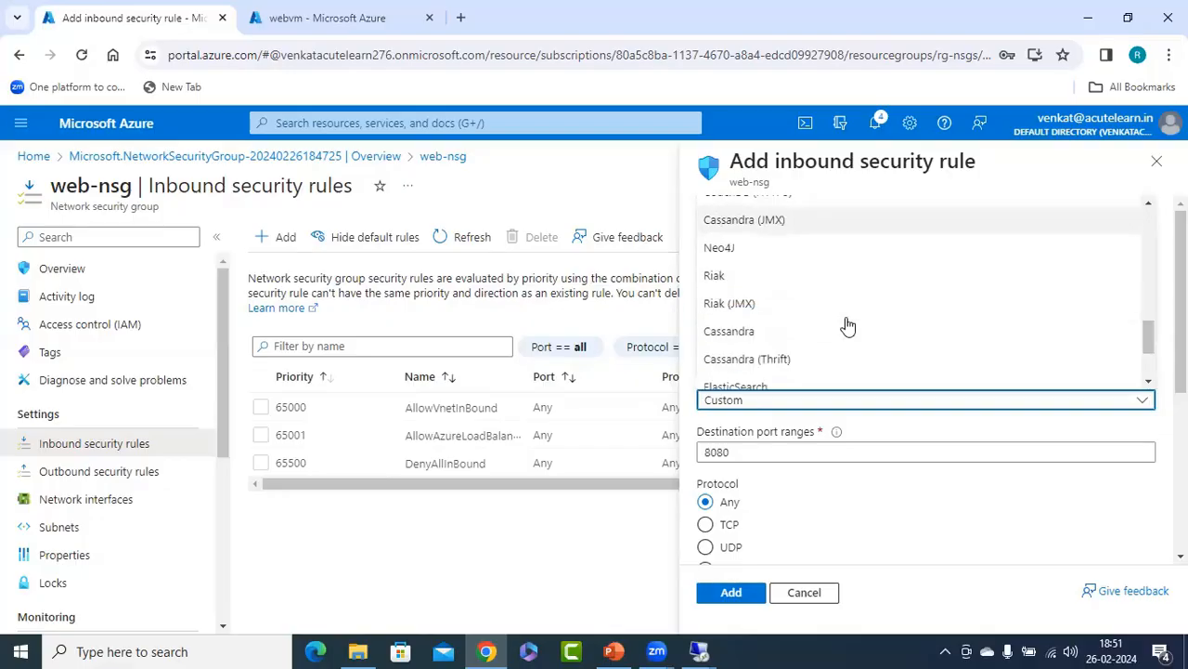
pyautogui.scroll(-1, 847, 325)
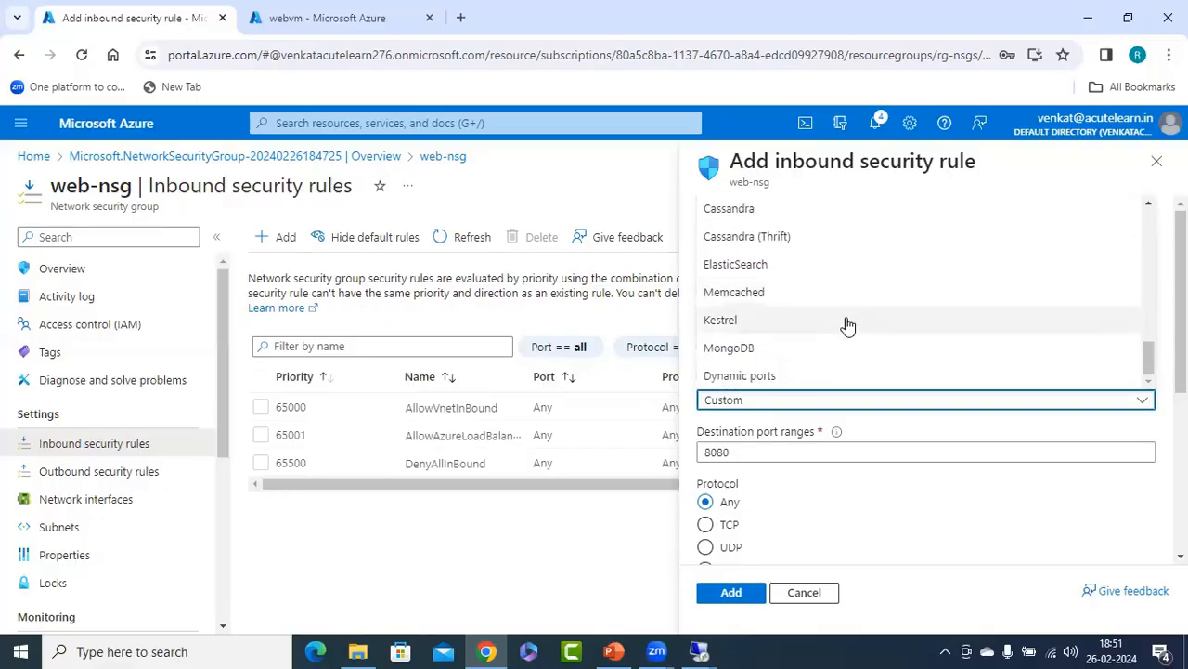
# Set the custom rule's destination port to 80 and its priority to 200, and add the allow rule to web-nsg
pyautogui.click(740, 452)
pyautogui.press('BackSpace')
pyautogui.press('BackSpace')
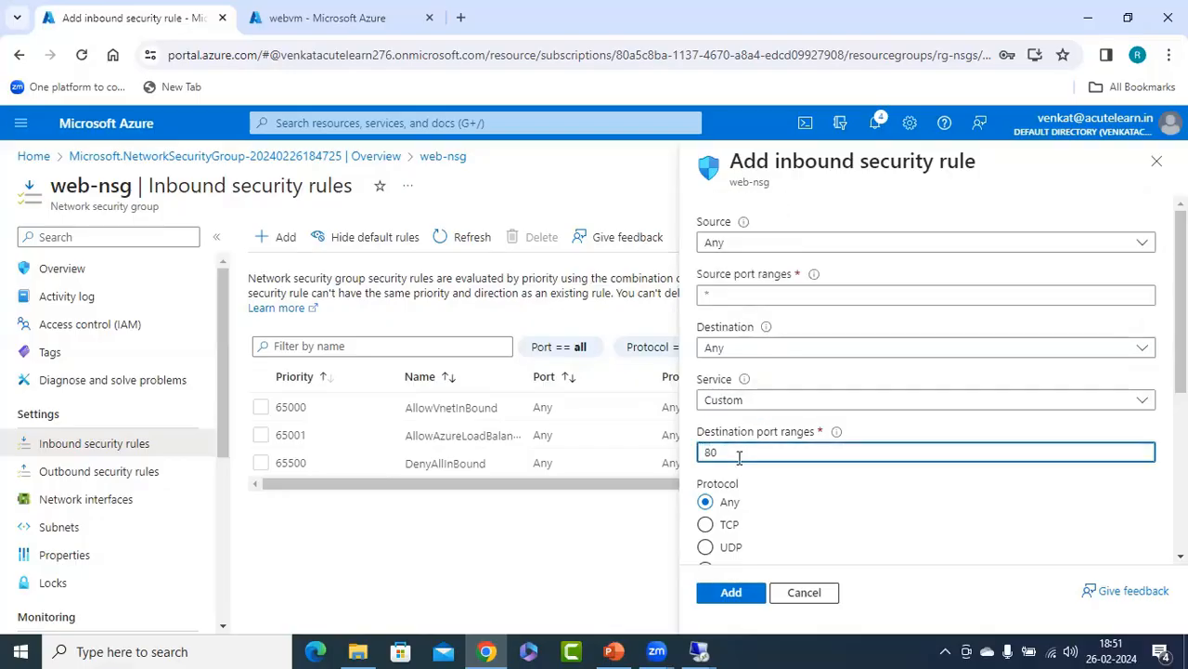
pyautogui.scroll(-2, 847, 478)
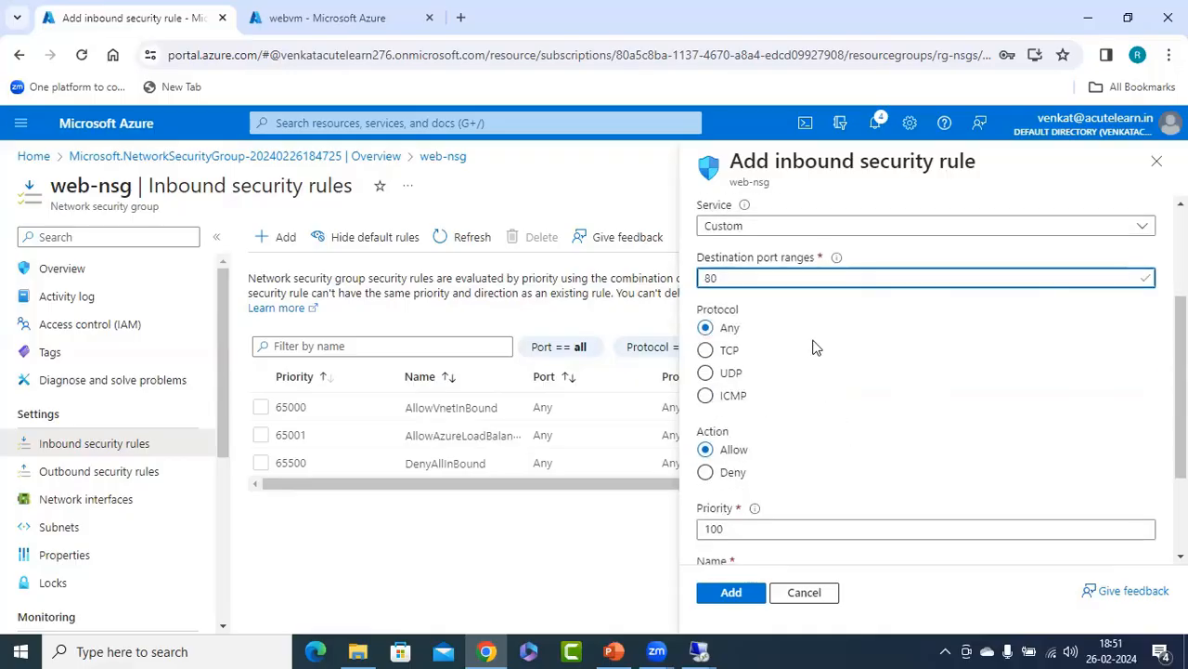
pyautogui.scroll(-3, 814, 345)
pyautogui.moveTo(741, 388); pyautogui.dragTo(689, 396)
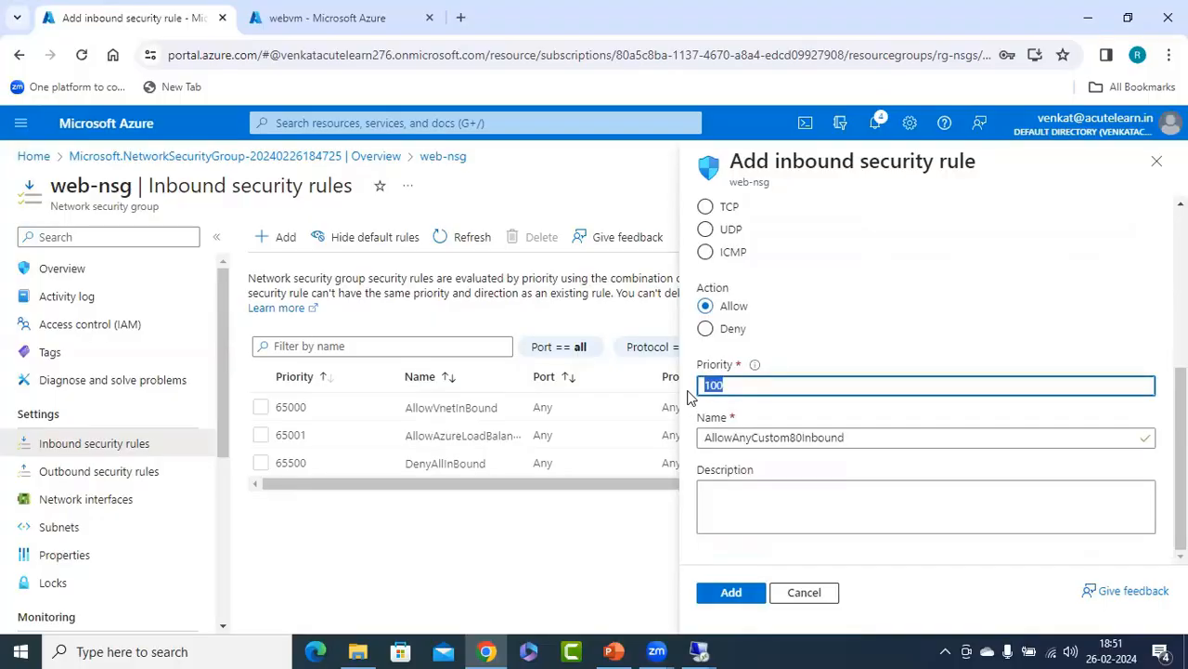
pyautogui.write('200')
pyautogui.click(741, 587)
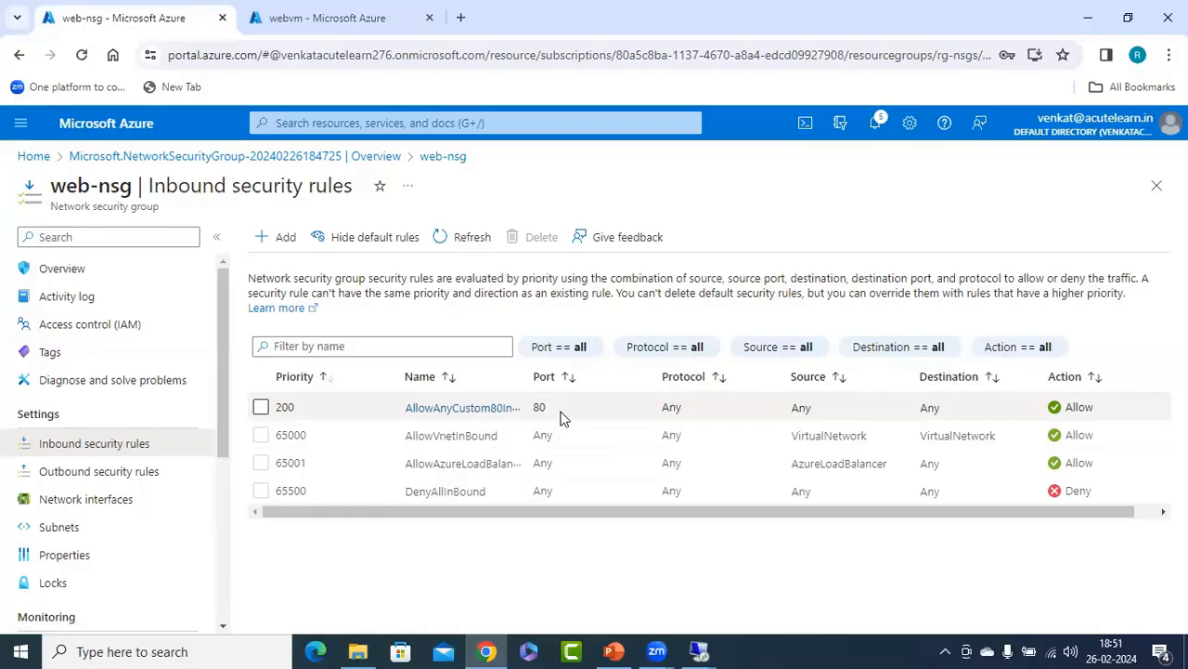
# Switch to webvm's Remote Desktop session and start adding roles and features with a role-based installation on webvm
pyautogui.moveTo(699, 650)
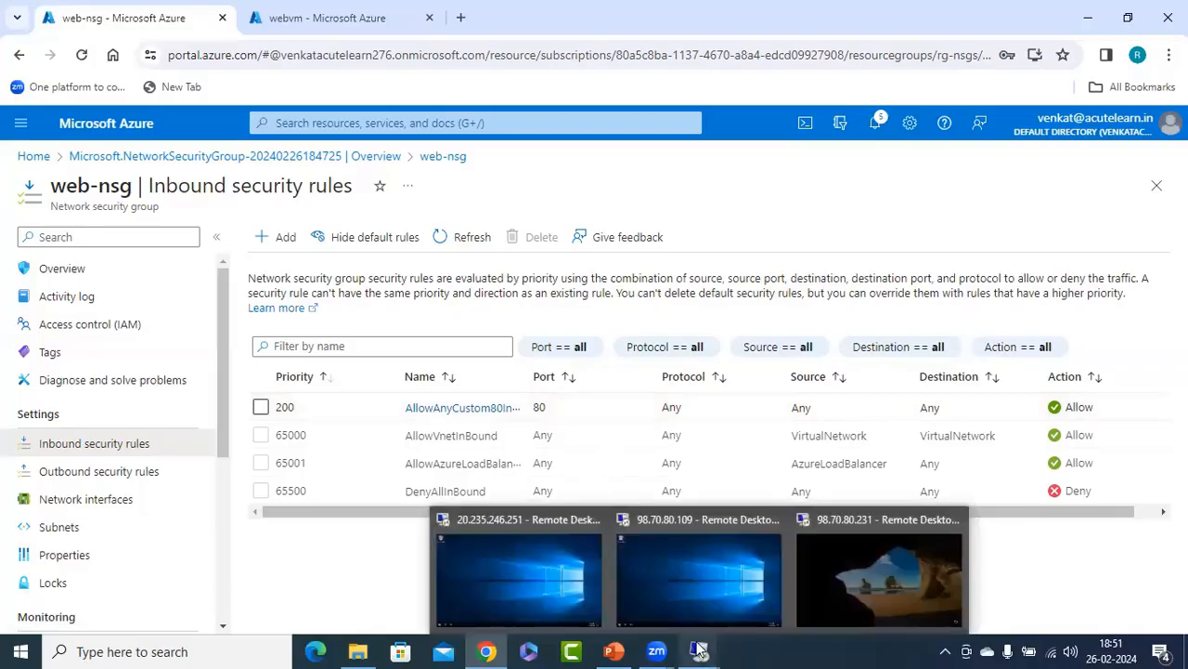
pyautogui.click(514, 586)
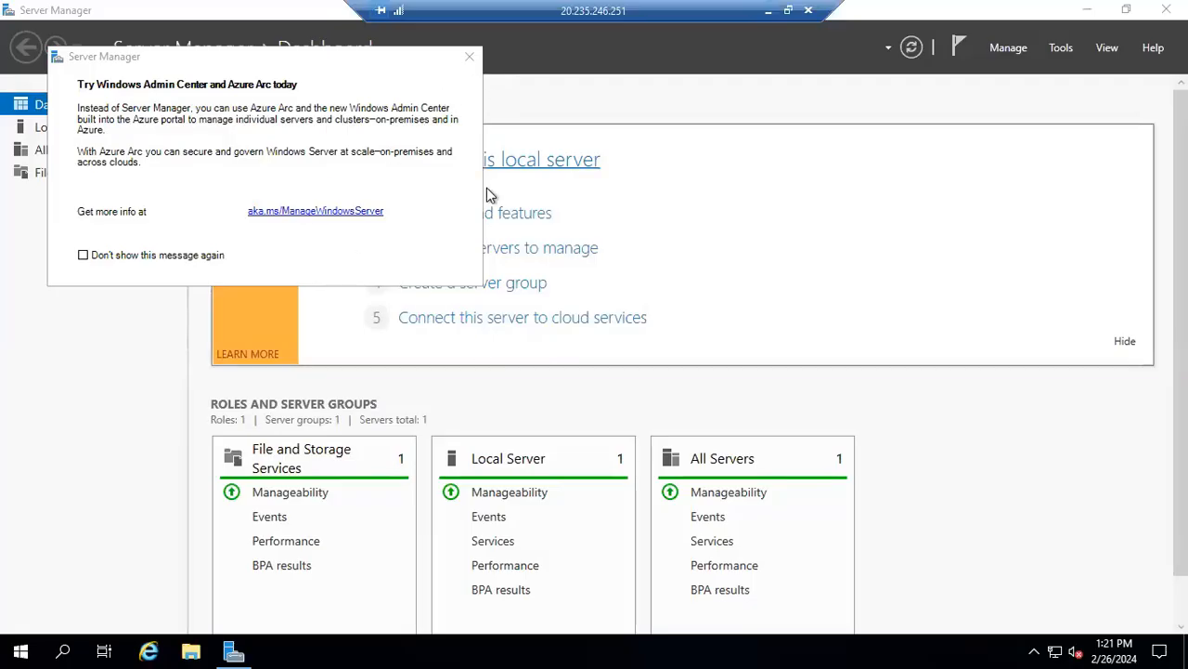
pyautogui.click(504, 219)
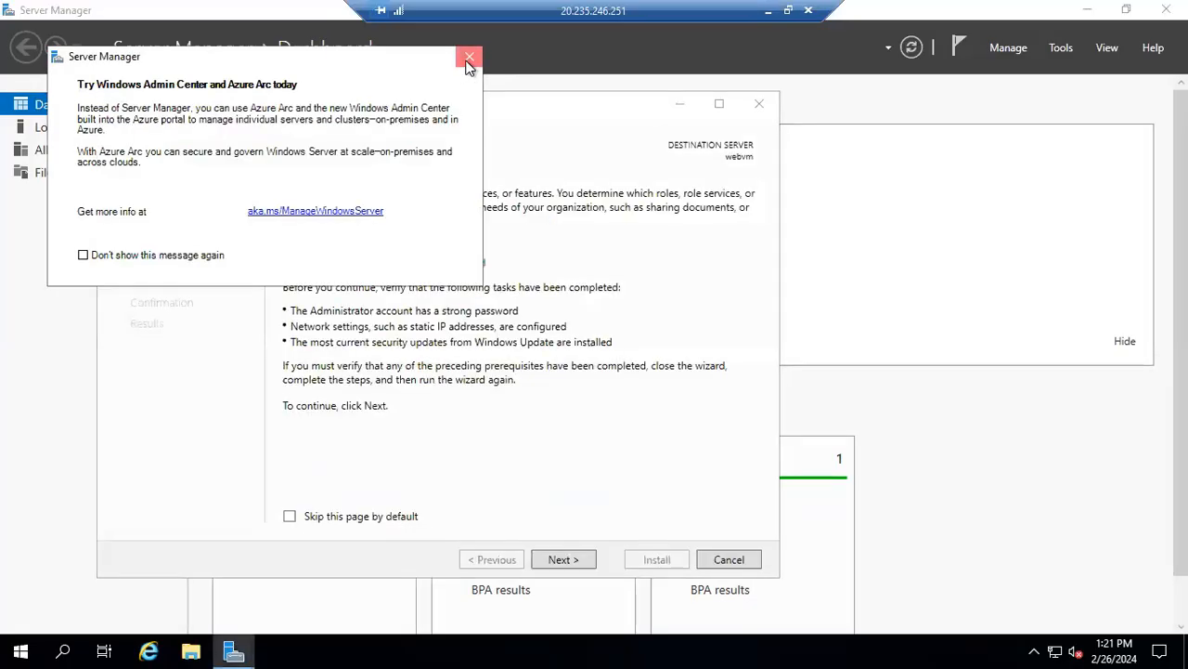
pyautogui.click(469, 56)
pyautogui.click(565, 558)
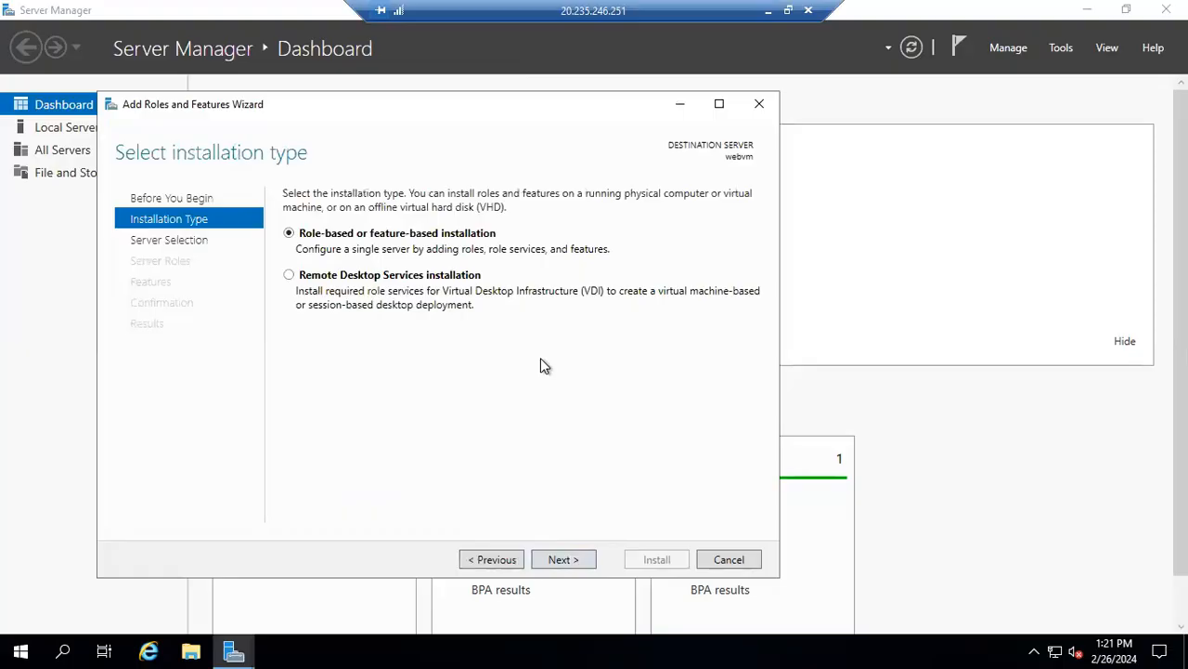
pyautogui.click(564, 560)
pyautogui.click(564, 560)
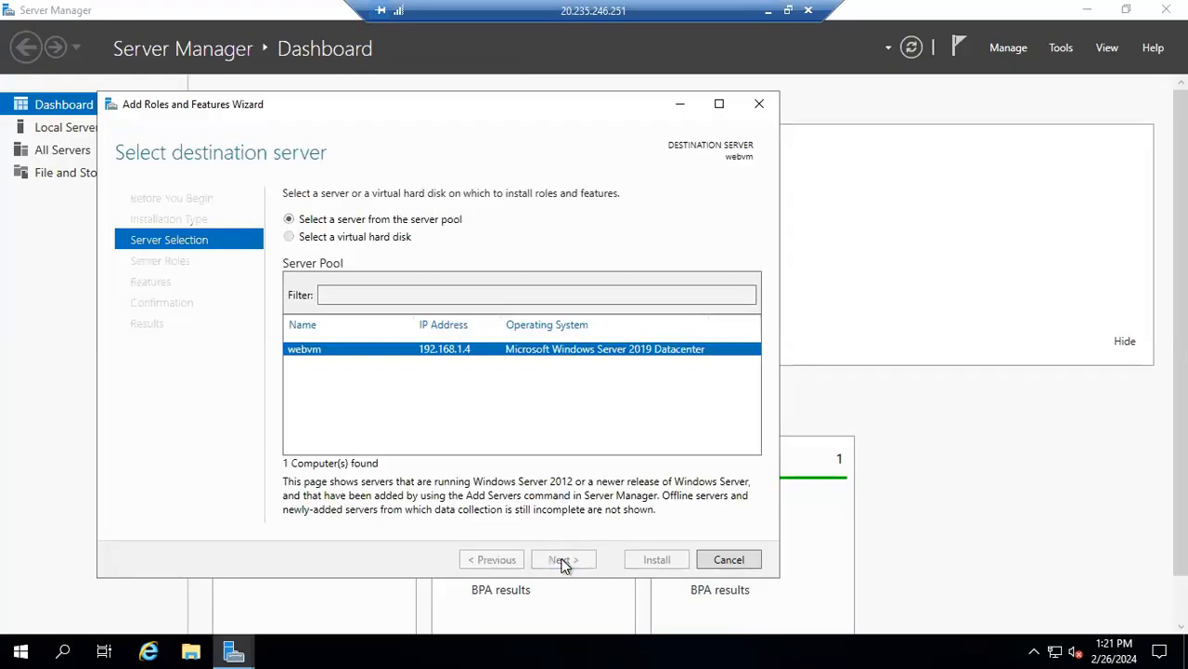
# Install the Web Server (IIS) role on webvm with its default features and role services, and close the wizard
pyautogui.scroll(-1, 529, 497)
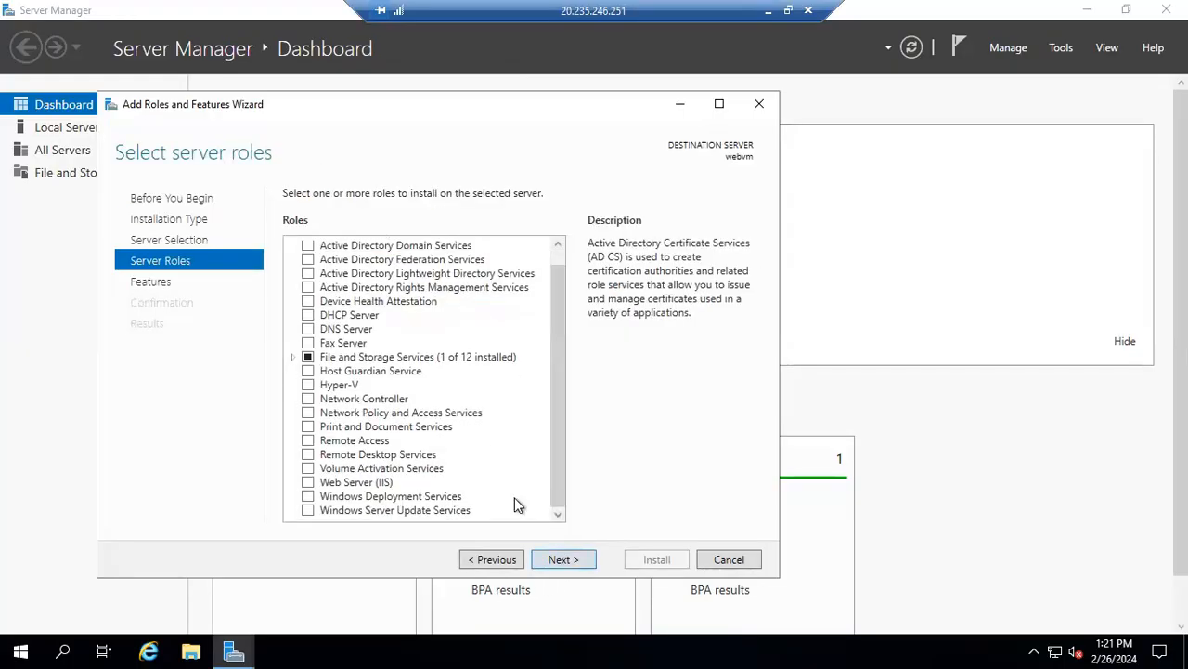
pyautogui.click(376, 485)
pyautogui.click(308, 483)
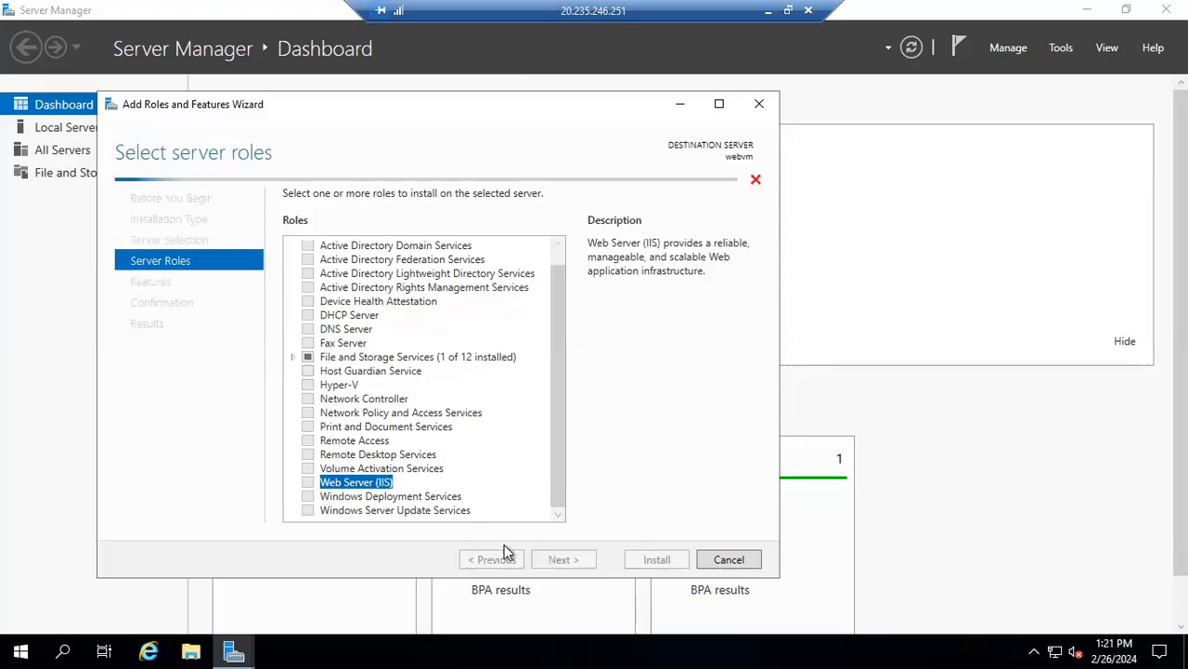
pyautogui.click(495, 481)
pyautogui.click(562, 560)
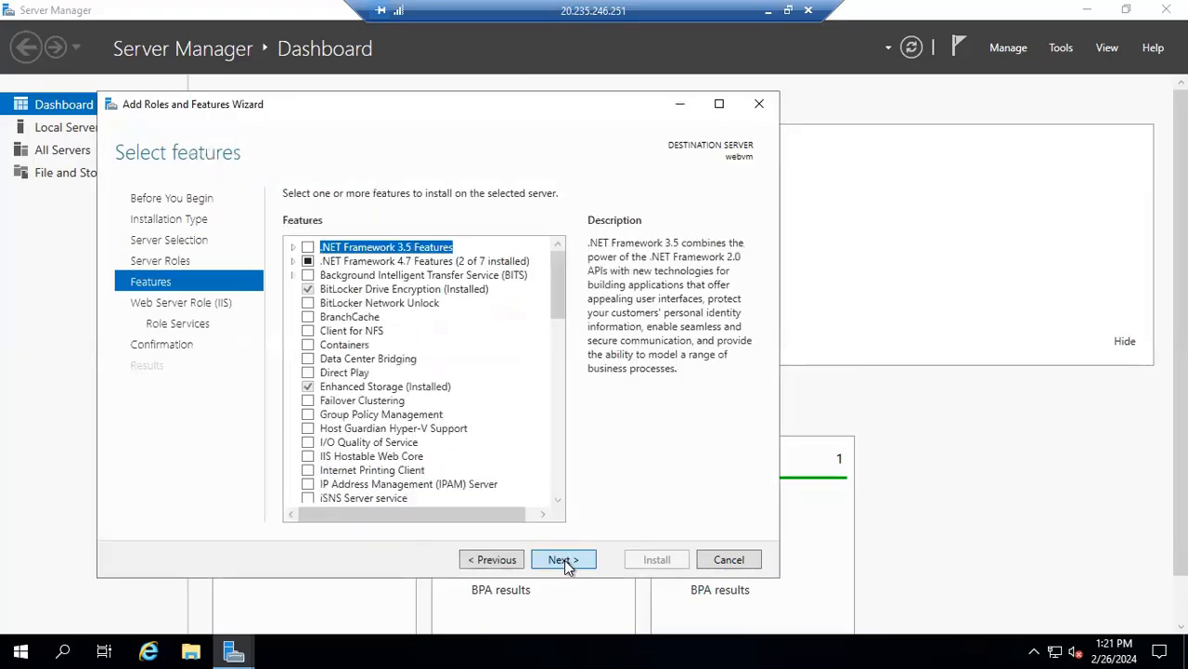
pyautogui.click(566, 563)
pyautogui.click(582, 562)
pyautogui.click(582, 563)
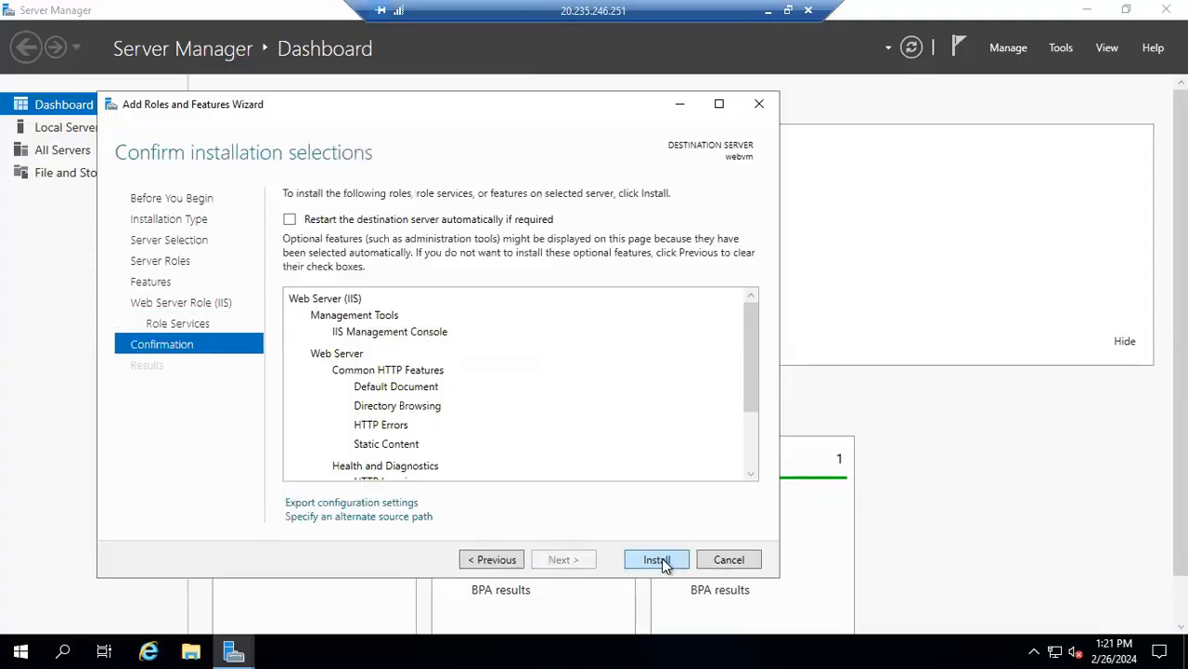
pyautogui.click(659, 559)
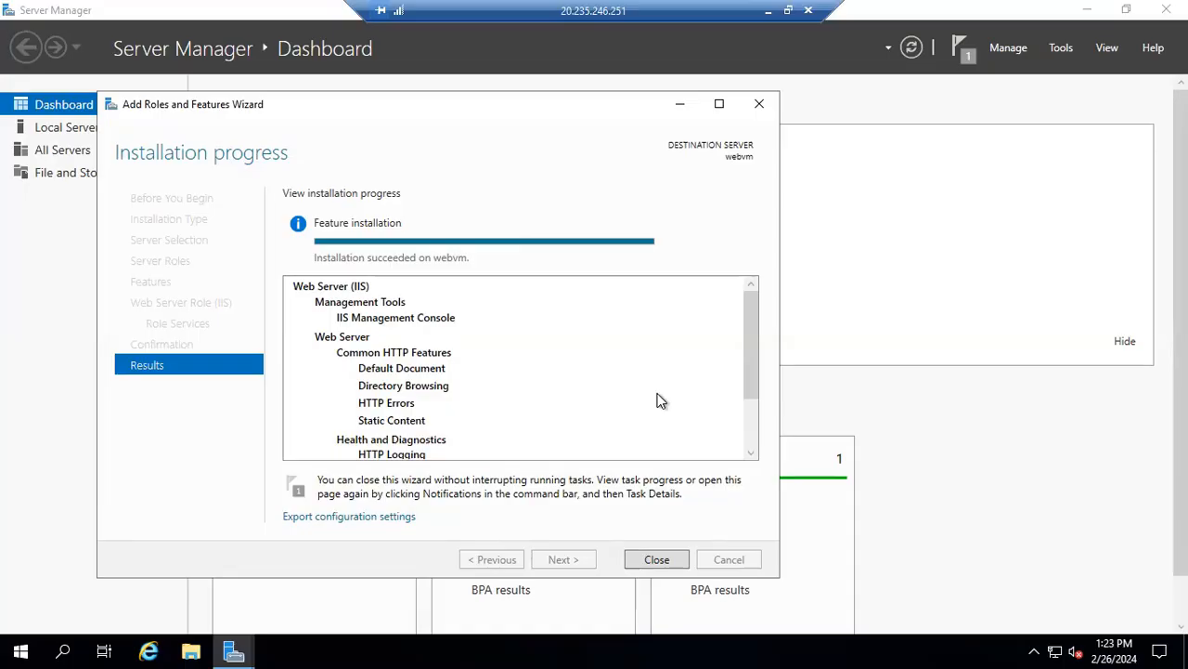
pyautogui.click(656, 559)
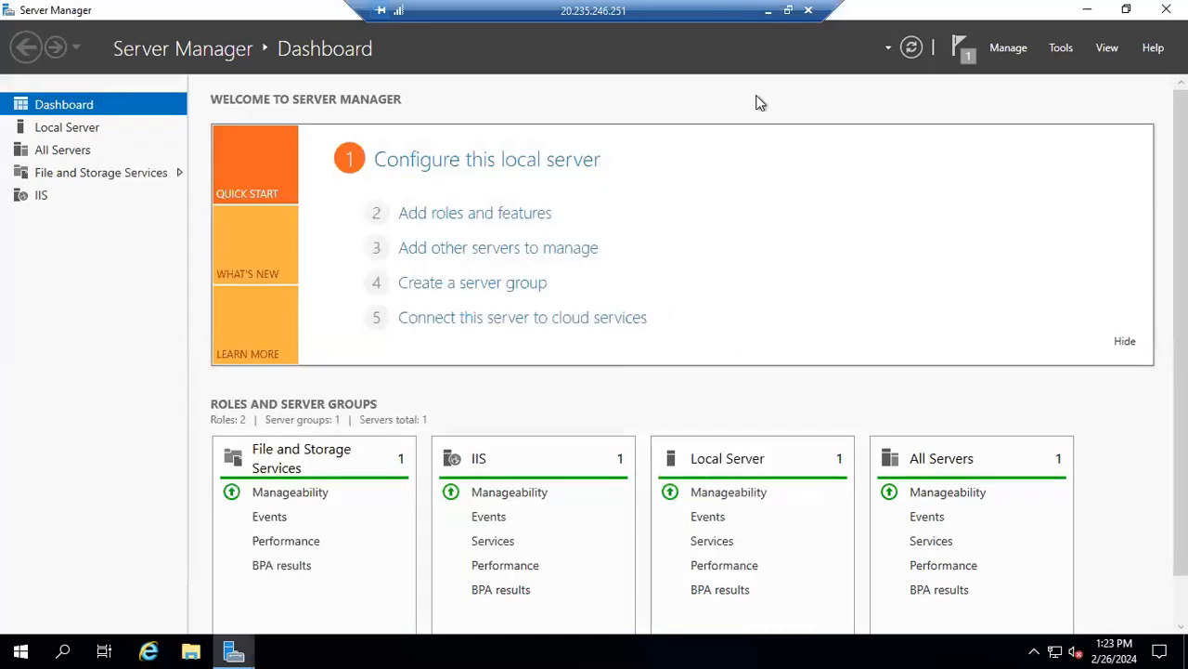
# Return to Chrome and select webvm's public IP address in the virtual machines list
pyautogui.click(768, 10)
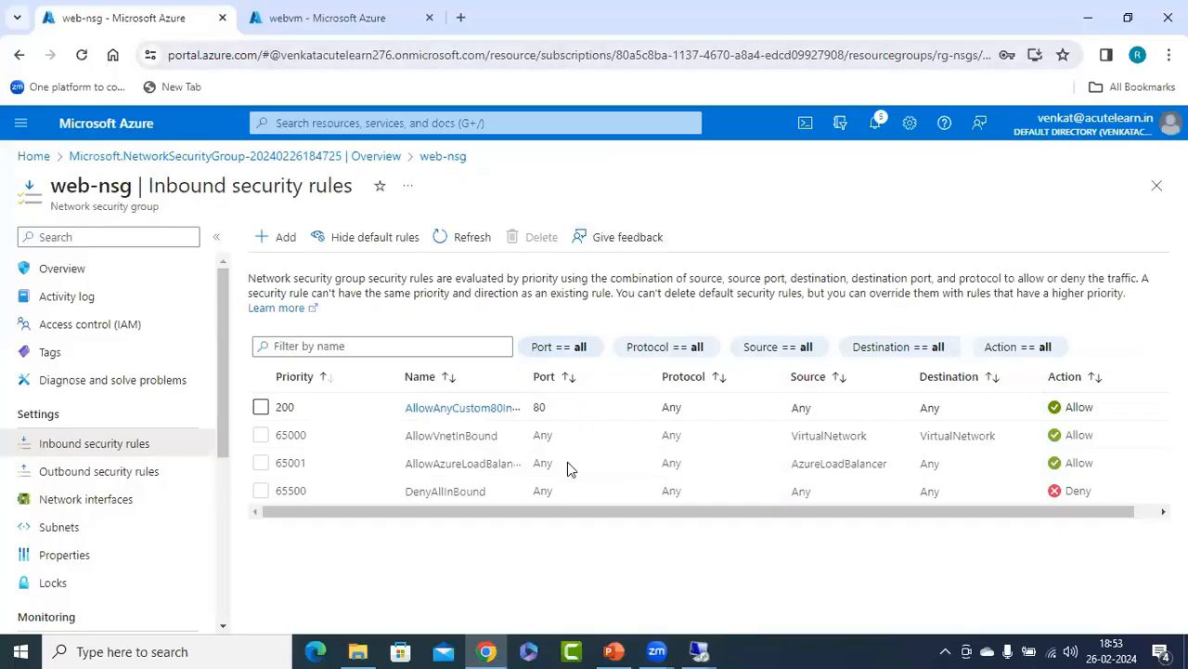
pyautogui.click(320, 18)
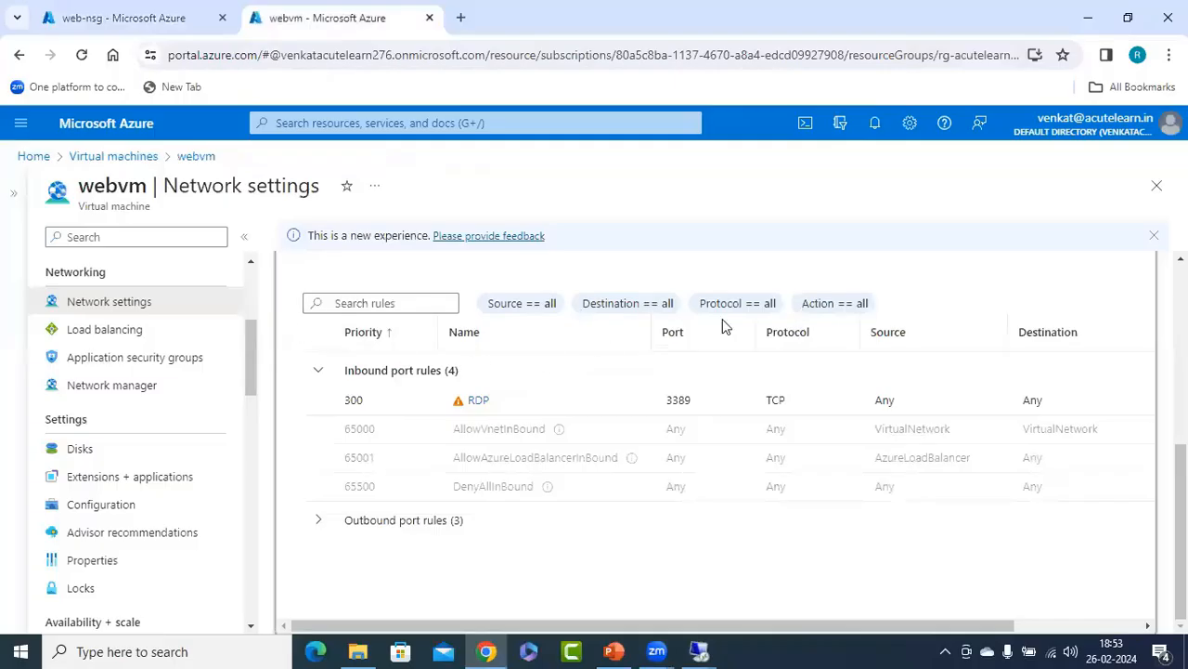
pyautogui.click(1157, 184)
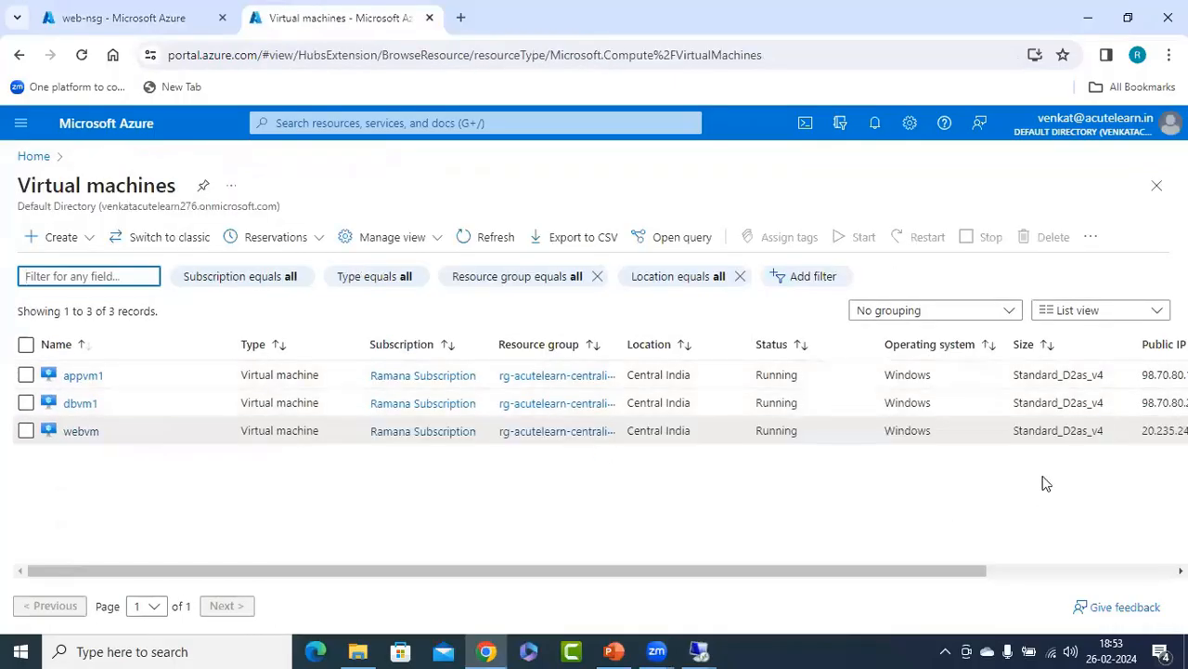
pyautogui.doubleClick(1156, 431)
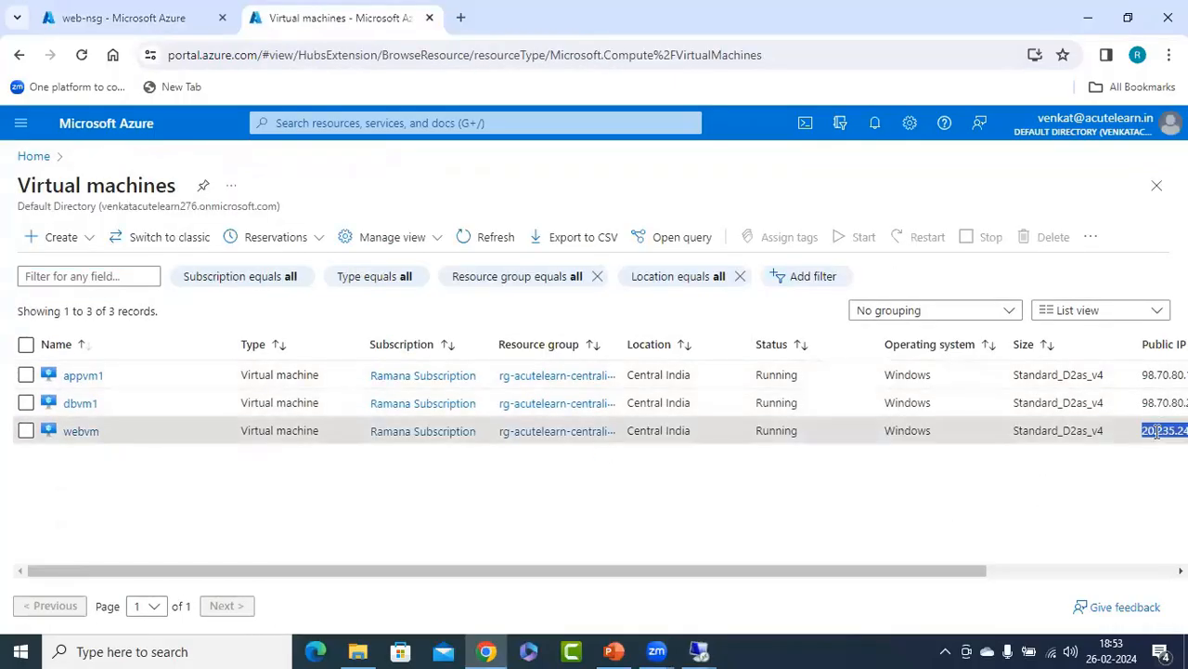
pyautogui.click(460, 17)
pyautogui.write('htt')
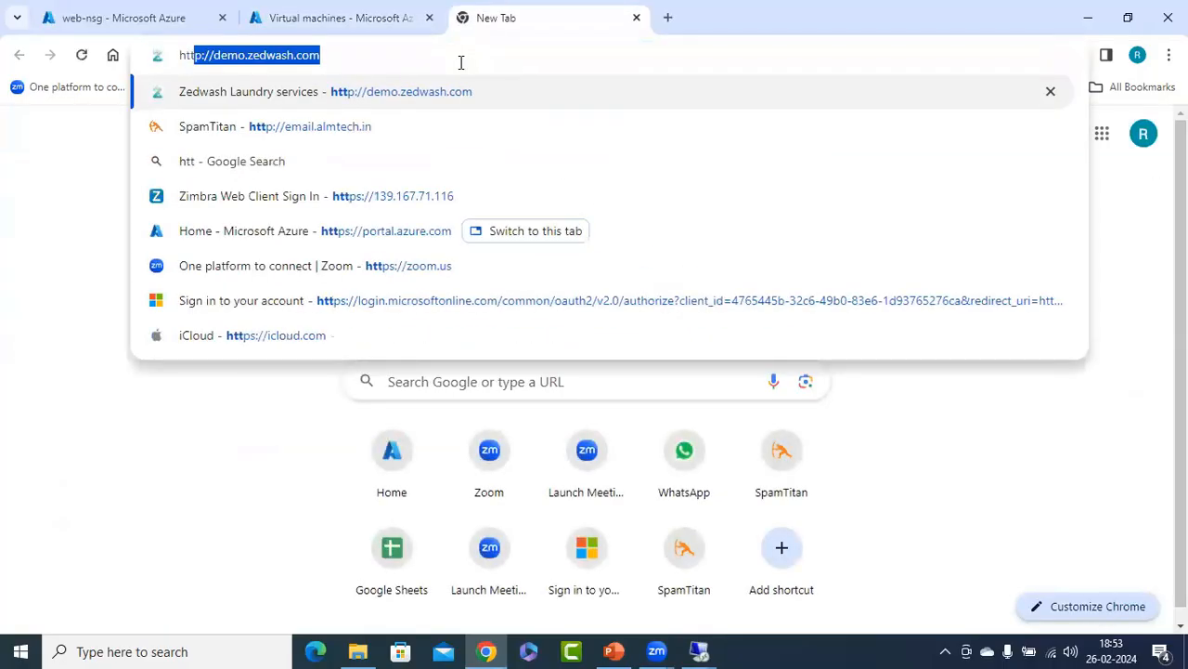
pyautogui.write('p://')
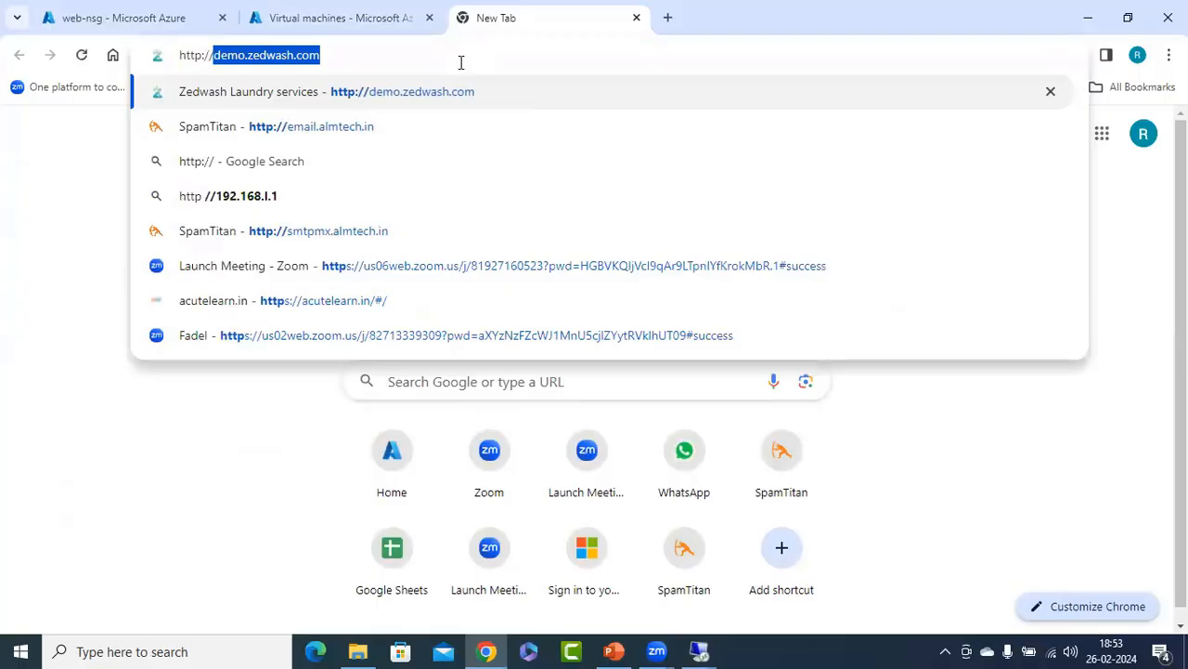
pyautogui.write('20.235.246.251')
pyautogui.press('Return')
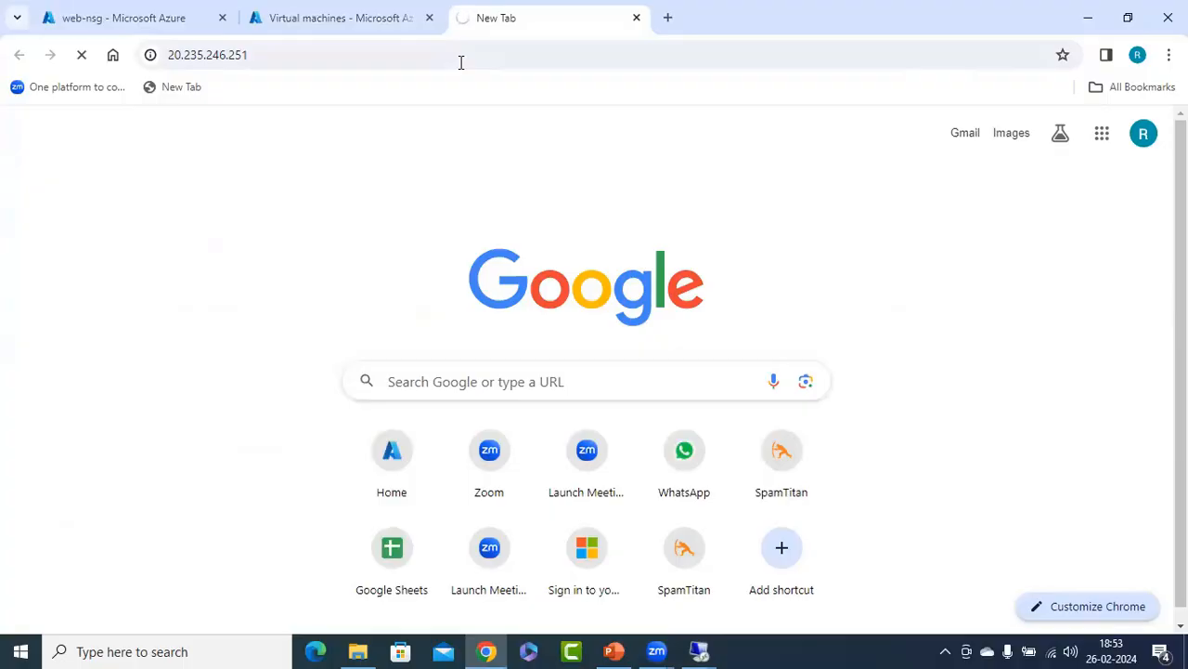
# Switch to PowerPoint to check the network security group diagram, and return to Chrome to open webvm's network settings
pyautogui.click(614, 652)
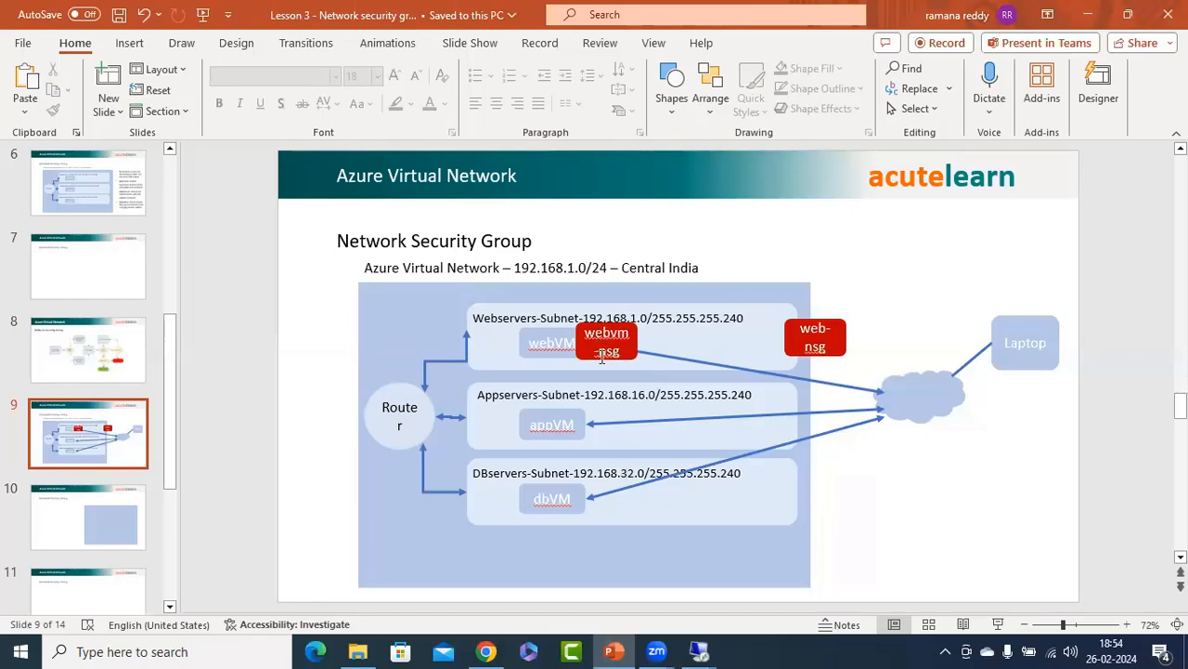
pyautogui.click(486, 651)
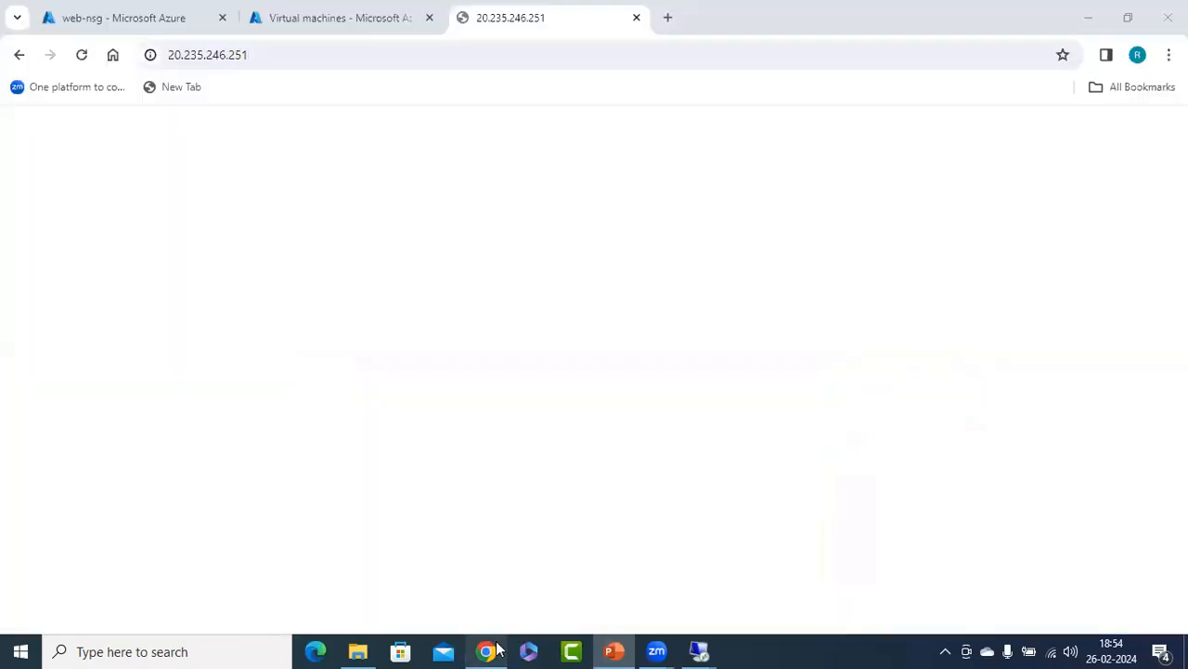
pyautogui.click(315, 18)
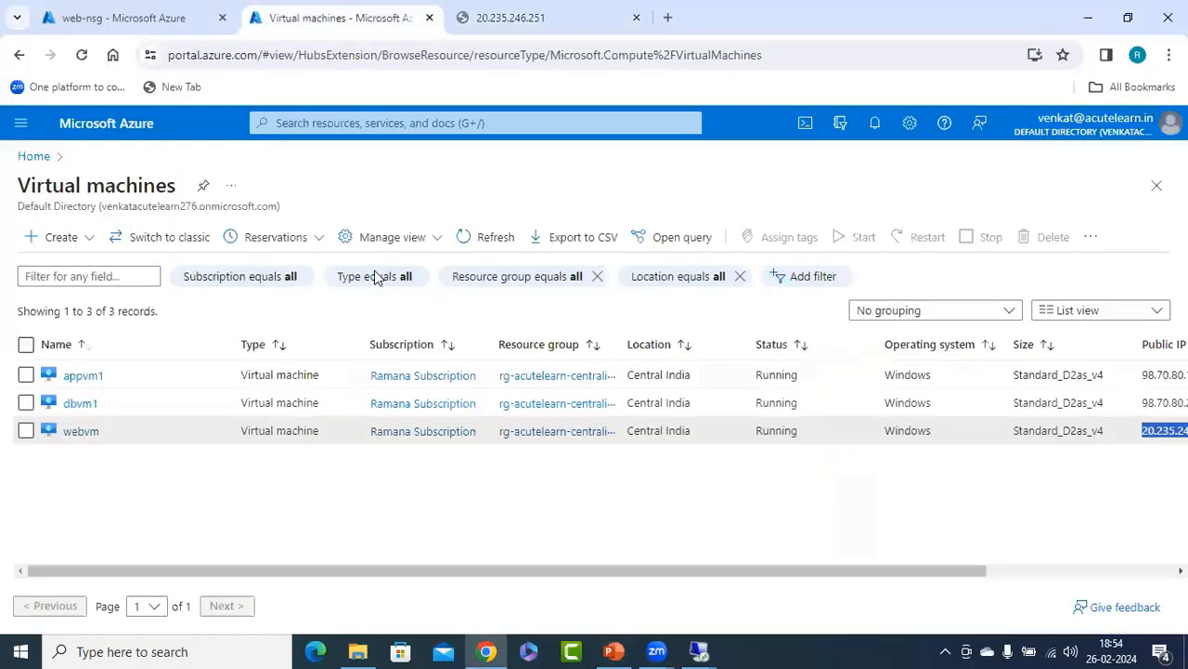
pyautogui.click(80, 431)
pyautogui.click(356, 563)
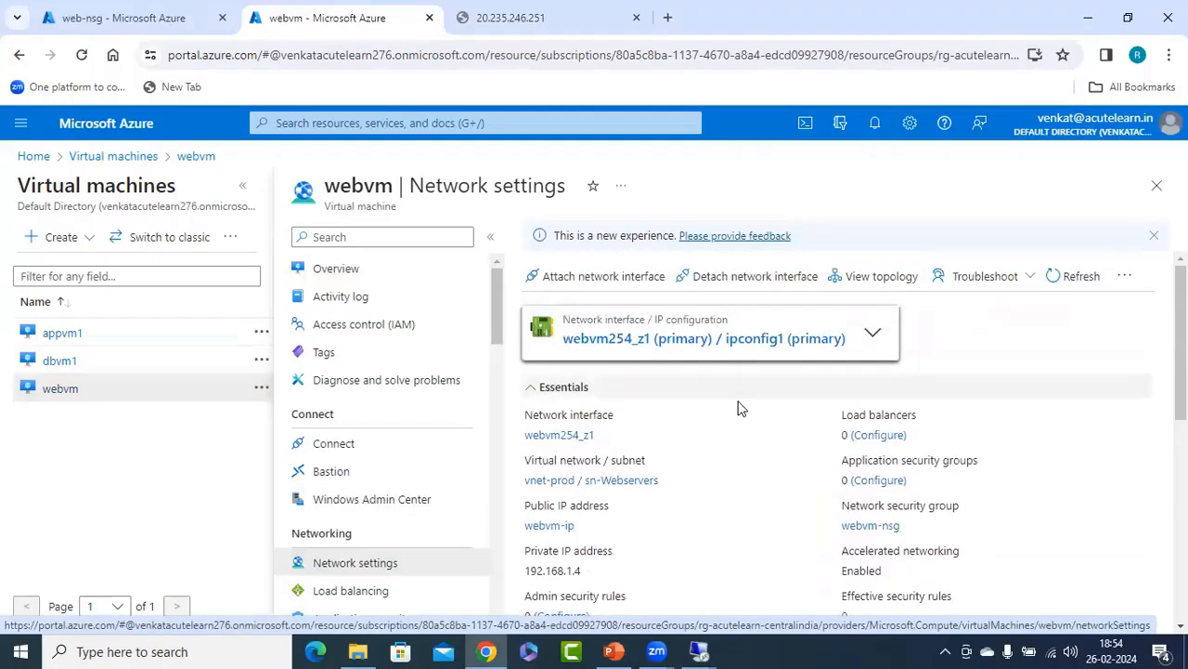
# Add an inbound security rule for destination port 80 to webvm-nsg, the security group attached to webvm's network interface
pyautogui.scroll(-3, 740, 408)
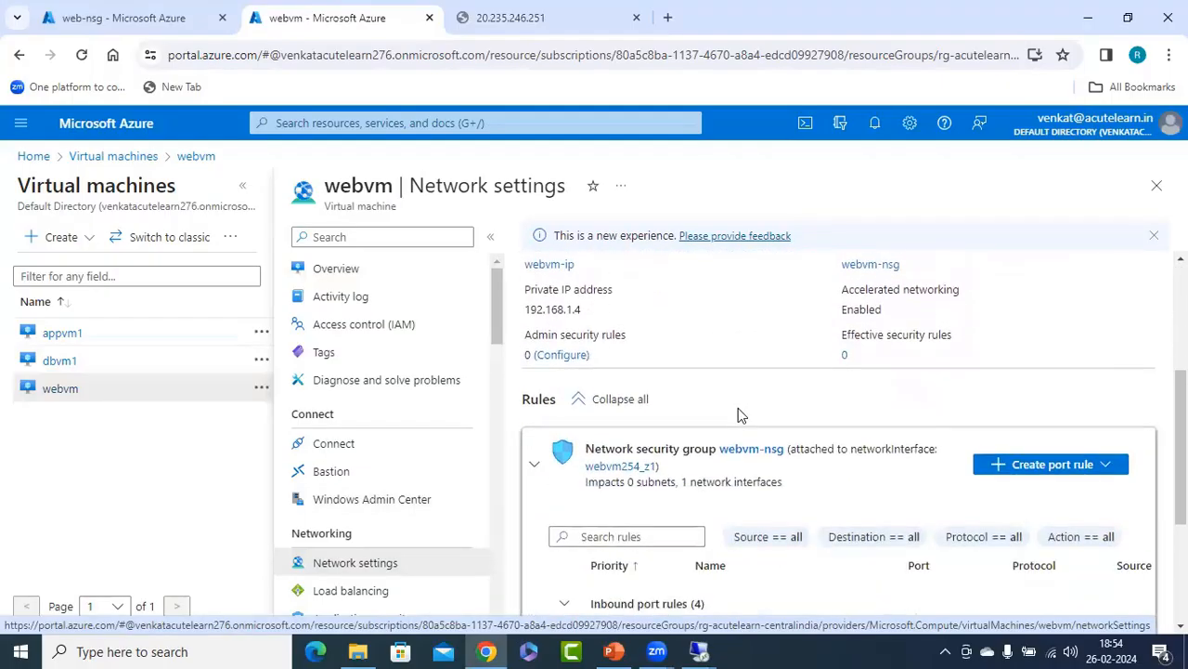
pyautogui.scroll(-1, 738, 414)
pyautogui.scroll(-1, 929, 390)
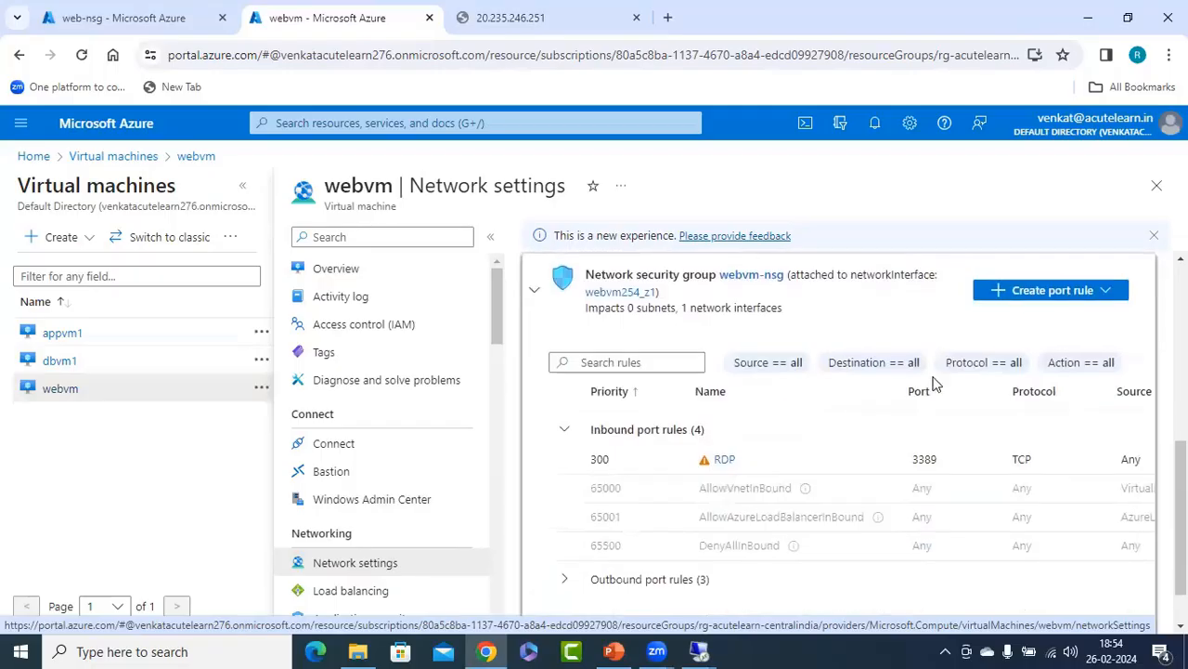
pyautogui.click(1107, 291)
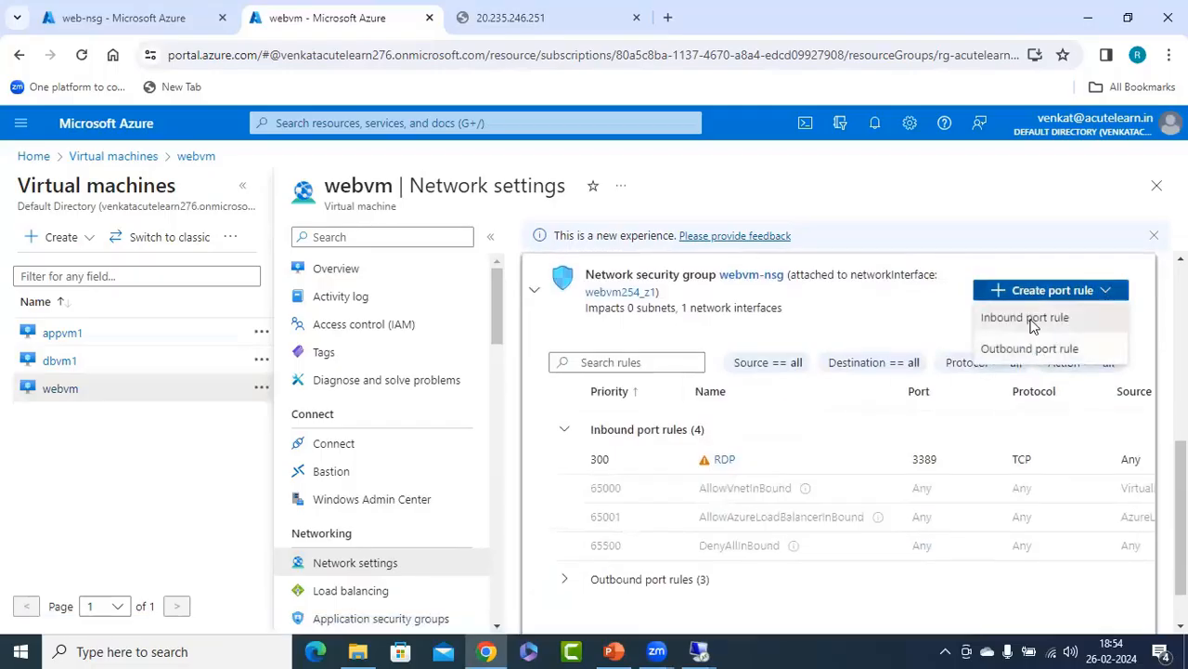
pyautogui.click(1012, 317)
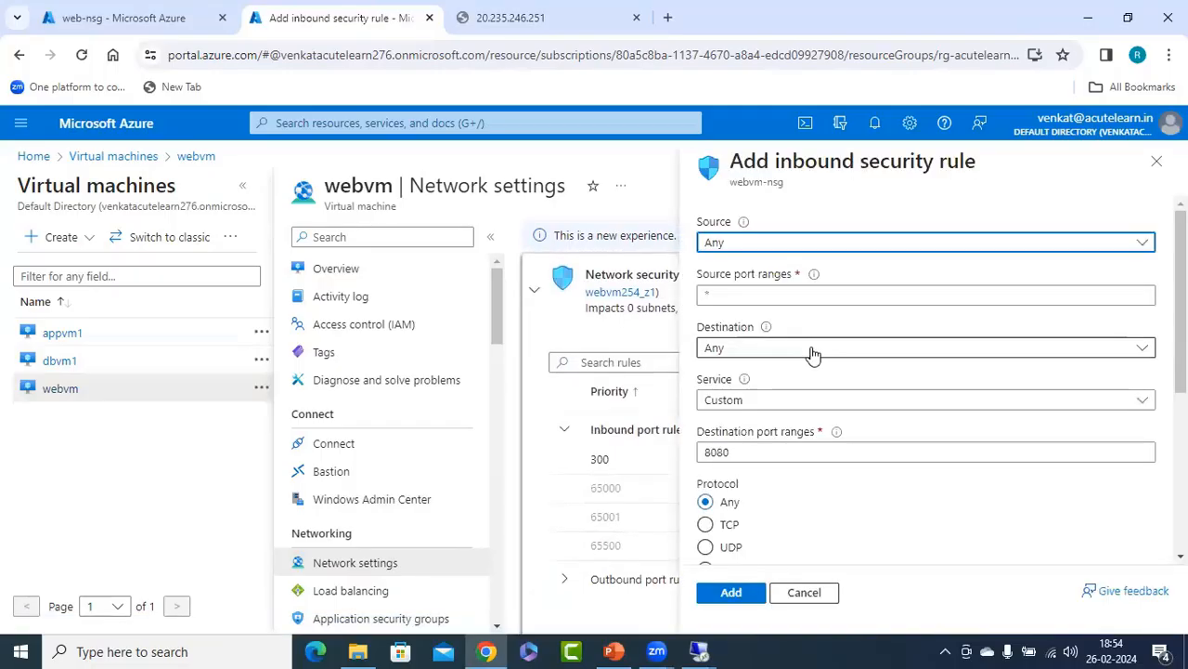
pyautogui.click(742, 451)
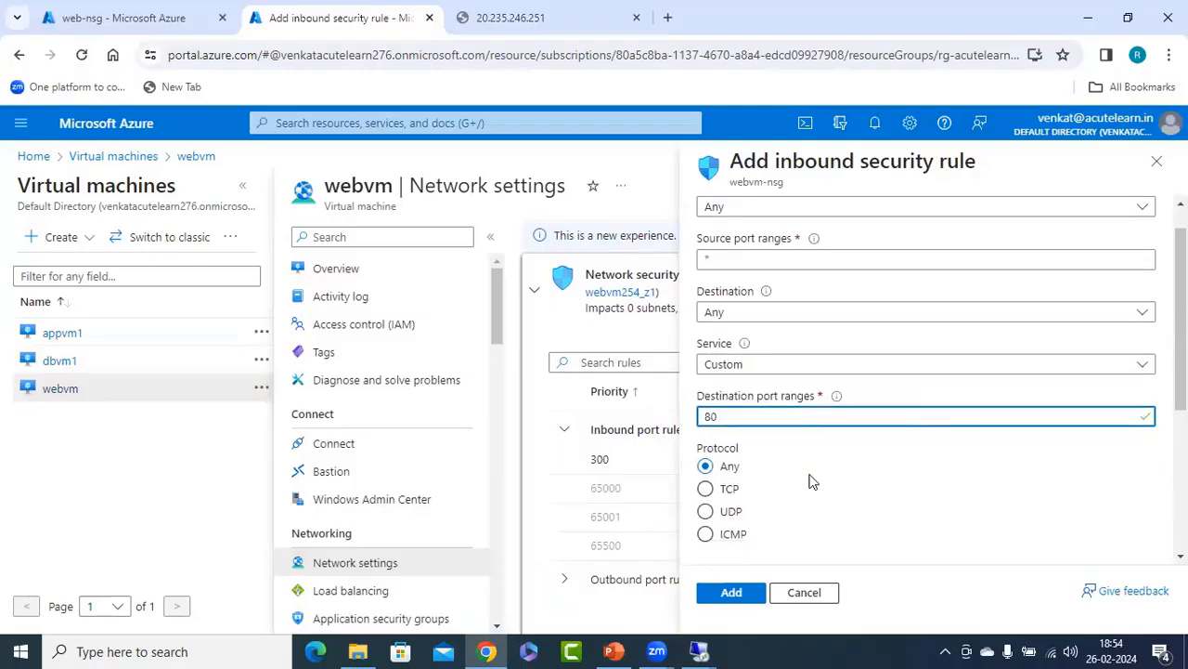
pyautogui.scroll(-3, 809, 480)
pyautogui.click(730, 602)
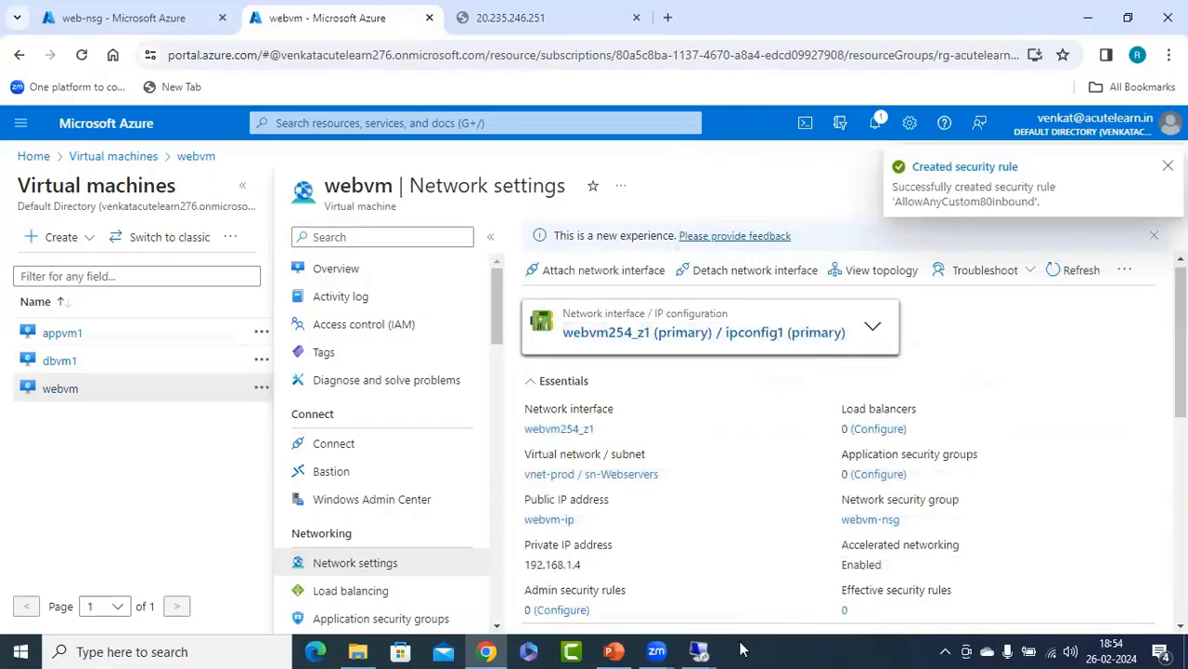
pyautogui.click(614, 651)
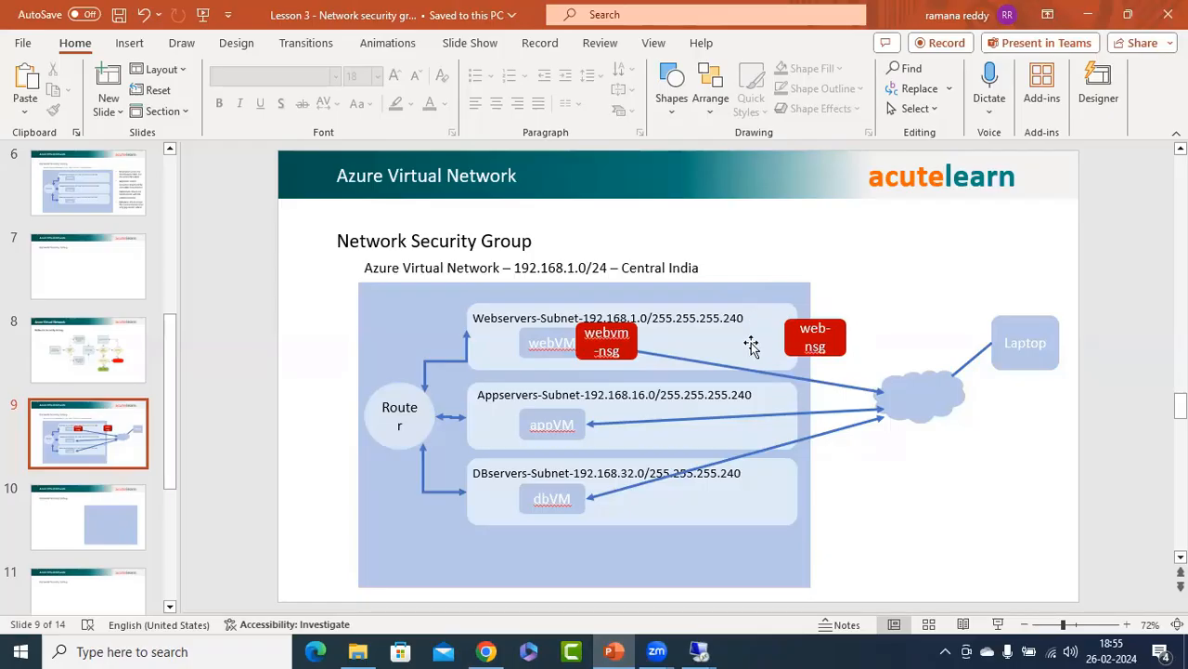
pyautogui.click(487, 650)
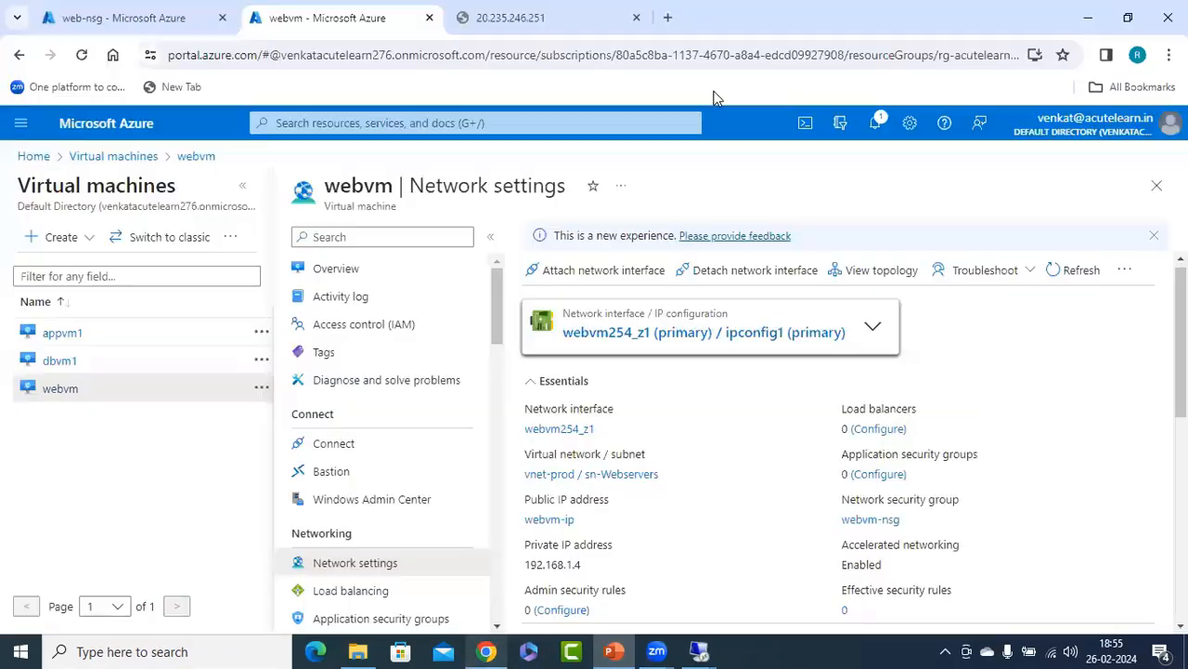
pyautogui.click(557, 18)
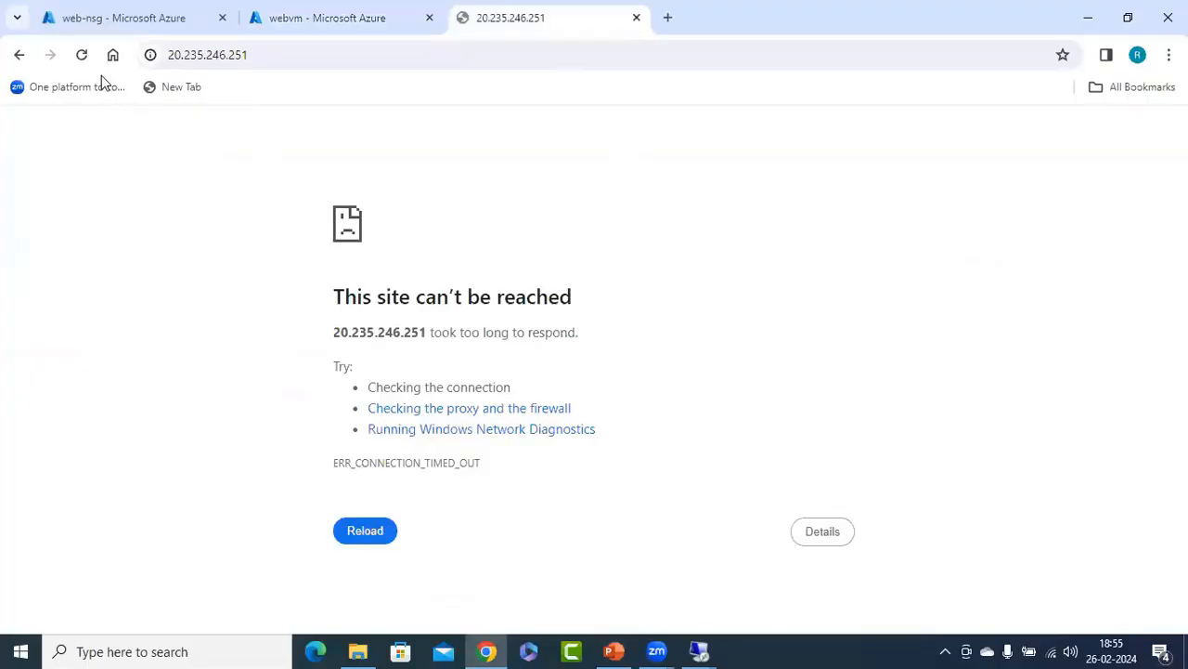
pyautogui.click(82, 55)
pyautogui.click(278, 58)
pyautogui.click(304, 58)
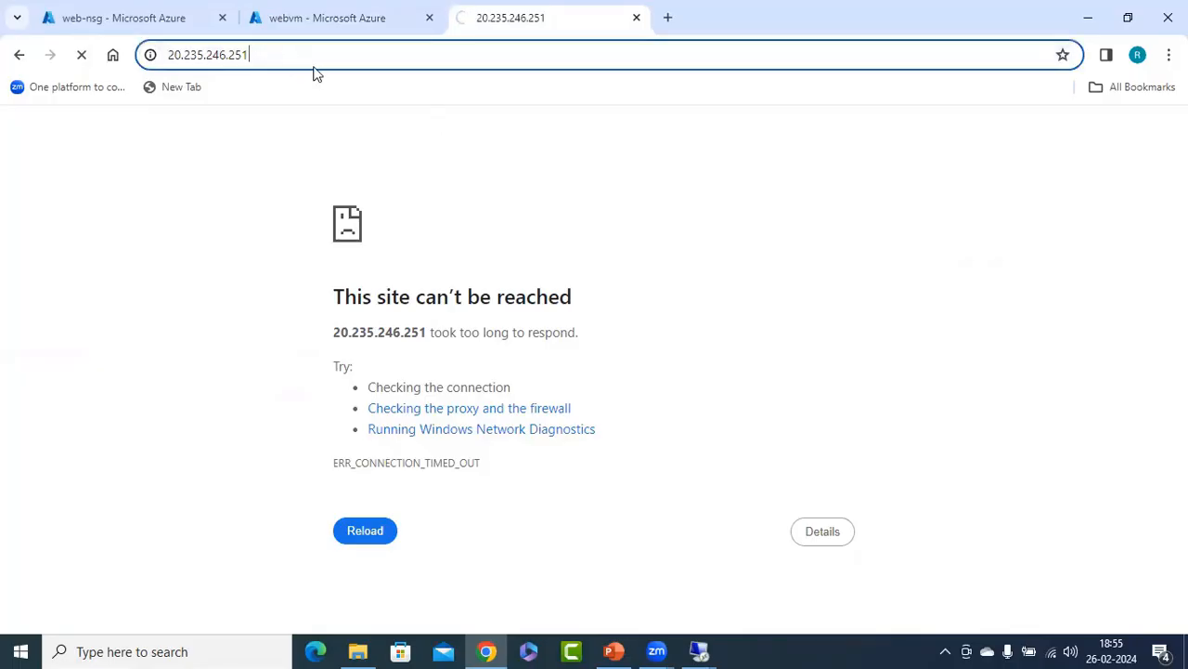
pyautogui.click(169, 57)
pyautogui.write('http')
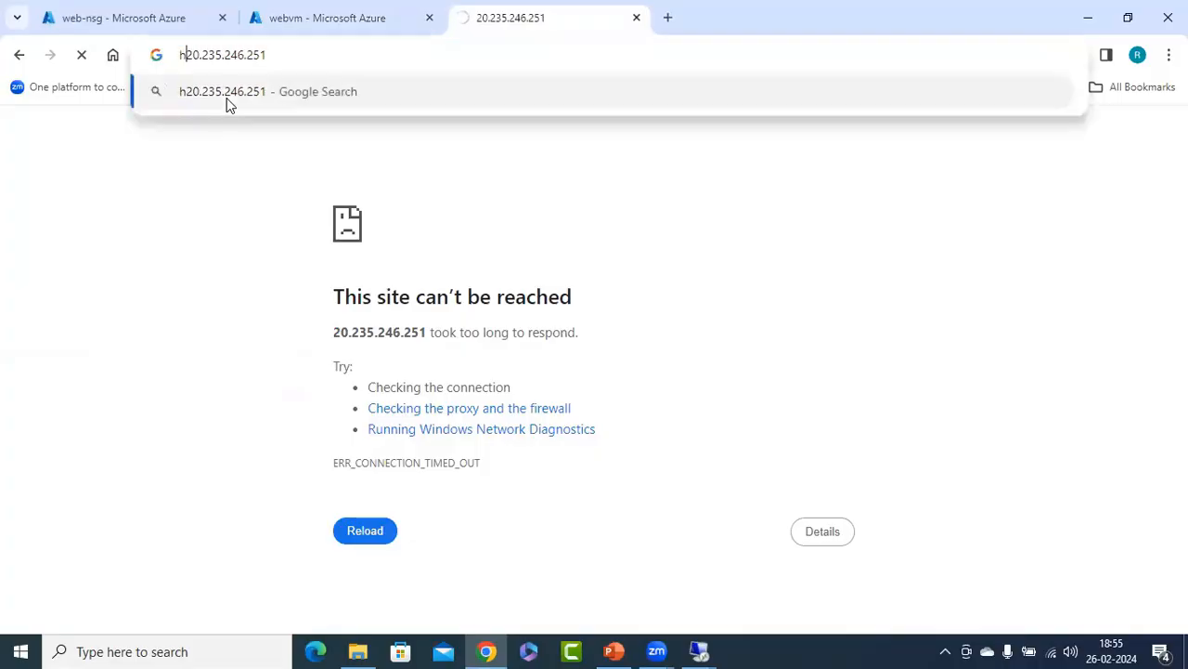
pyautogui.write('://')
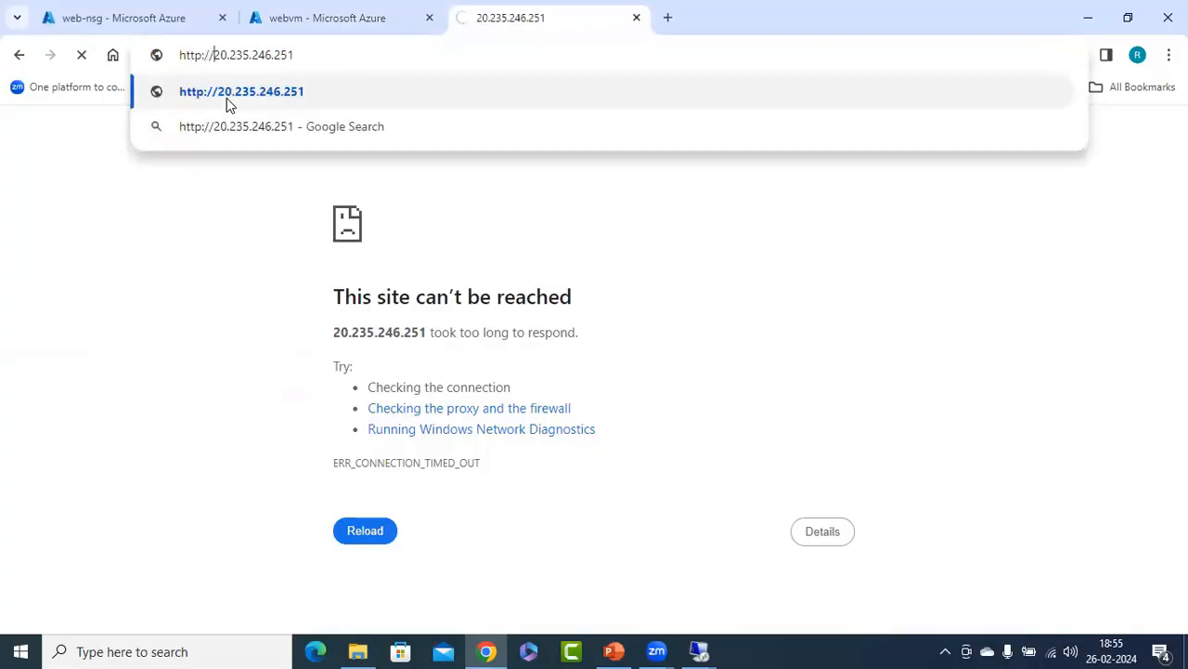
pyautogui.press('Return')
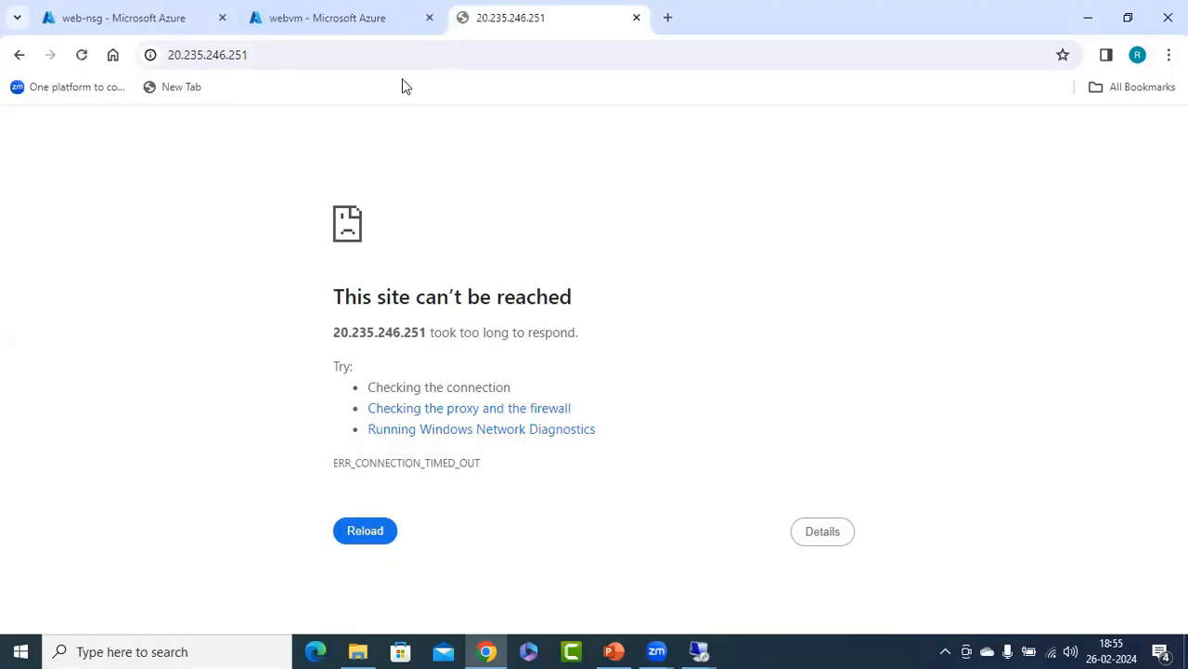
# Review webvm-nsg's inbound port rules in webvm's network settings, and reload the 20.235.246.251 page
pyautogui.click(403, 18)
pyautogui.scroll(-5, 750, 500)
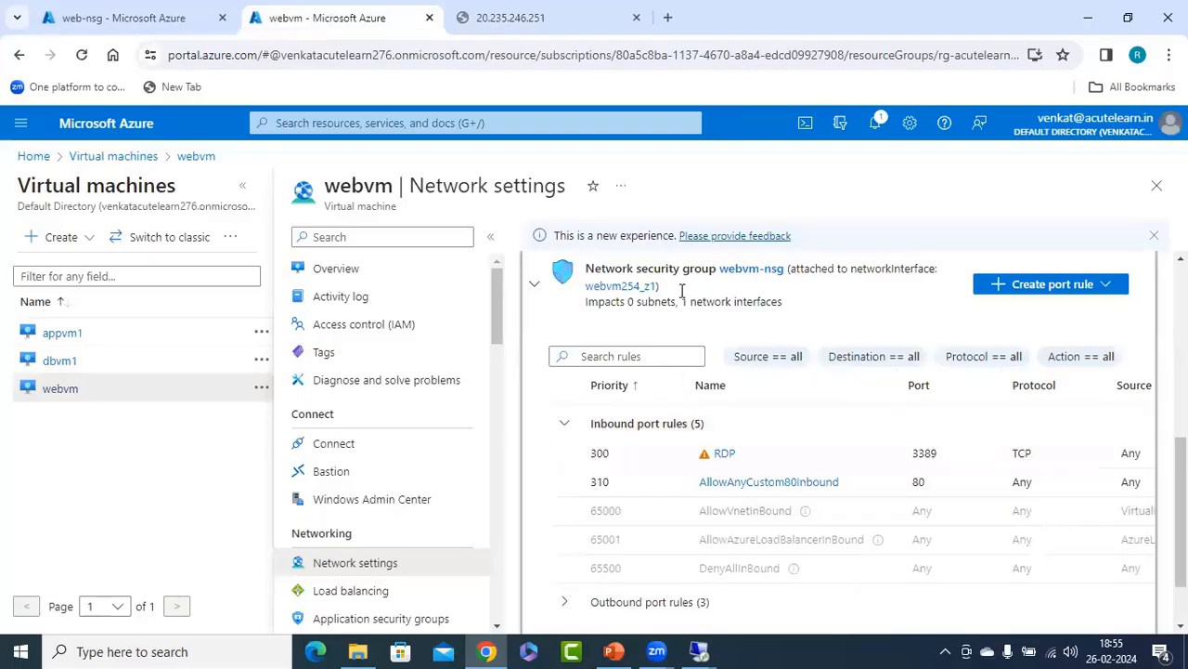
pyautogui.click(503, 26)
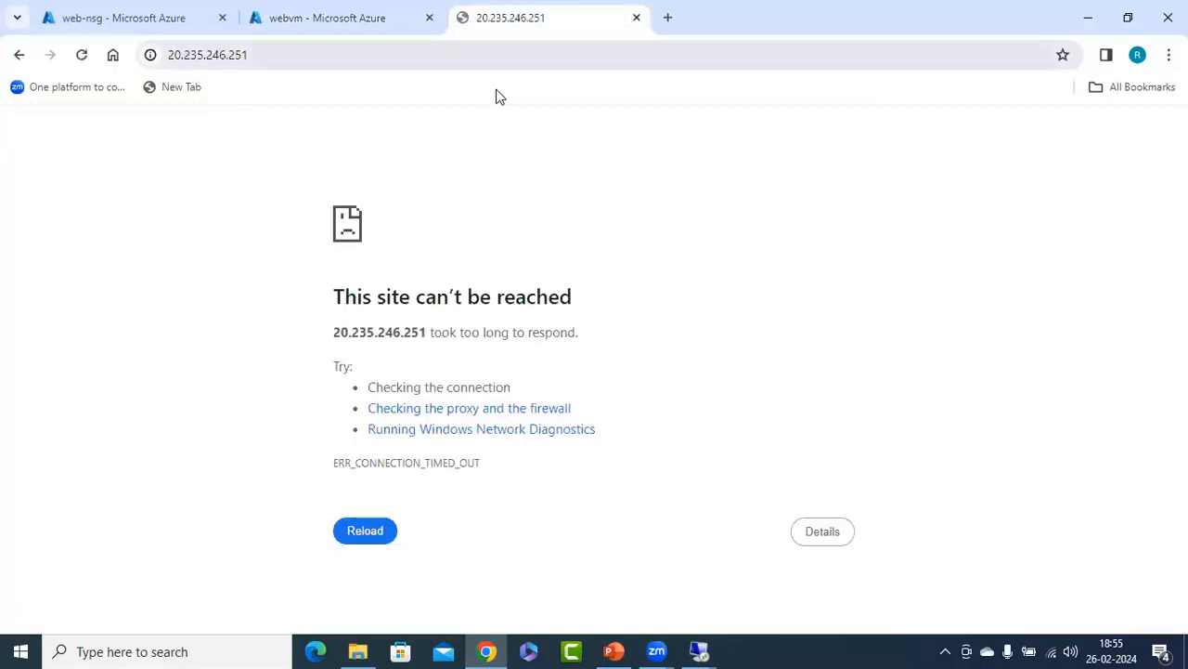
pyautogui.click(83, 57)
pyautogui.click(313, 57)
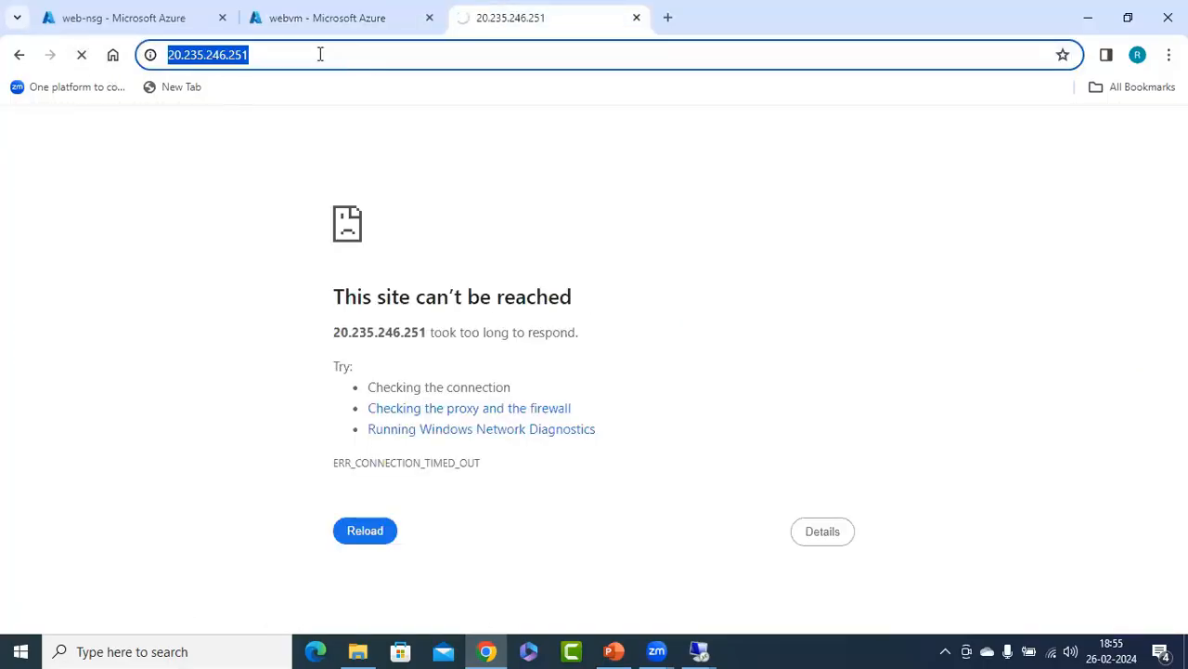
pyautogui.click(320, 54)
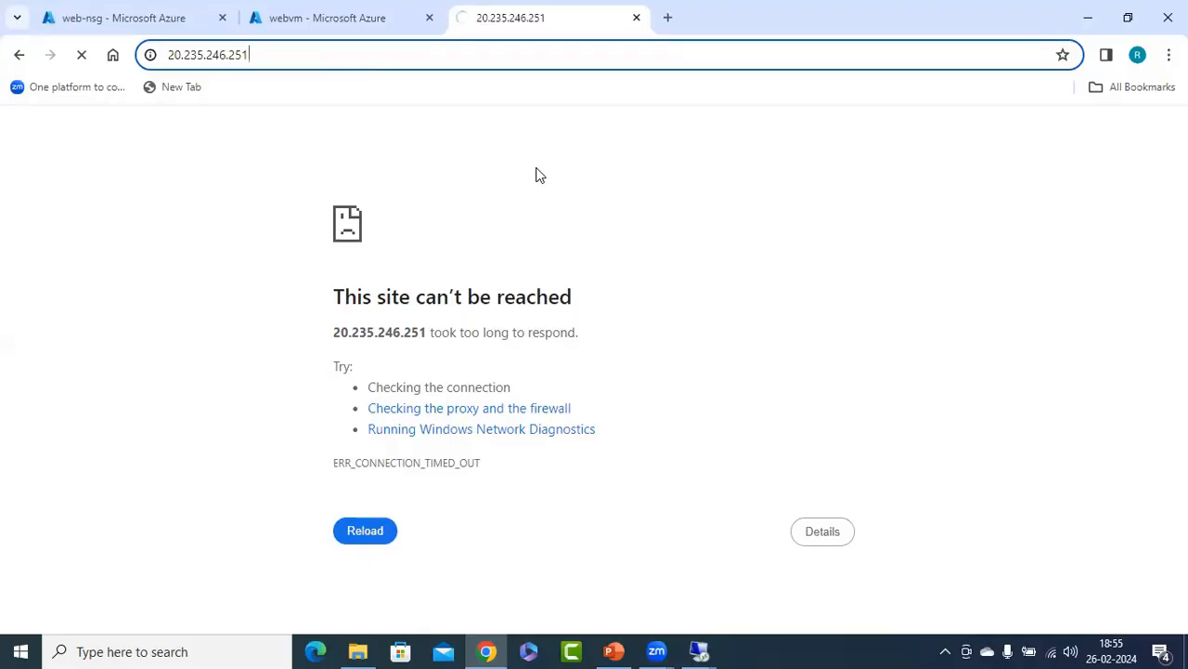
# Switch to webvm's Remote Desktop session and open the Windows Defender Firewall settings from Server Manager's local server properties
pyautogui.moveTo(699, 650)
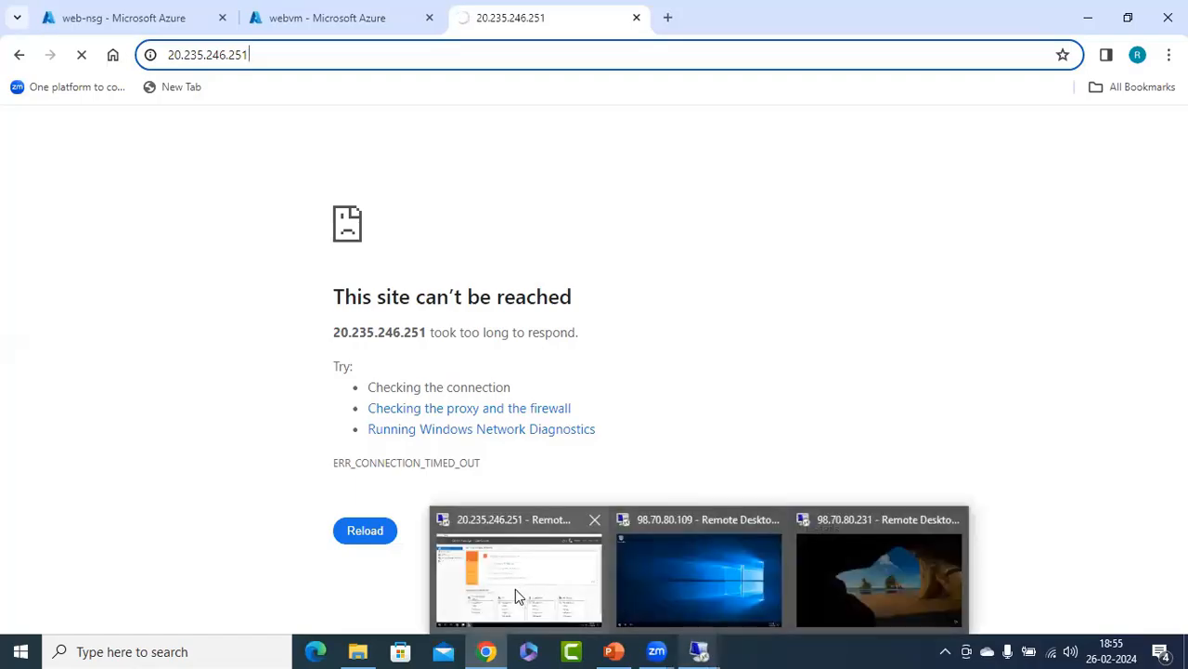
pyautogui.click(515, 589)
pyautogui.click(56, 129)
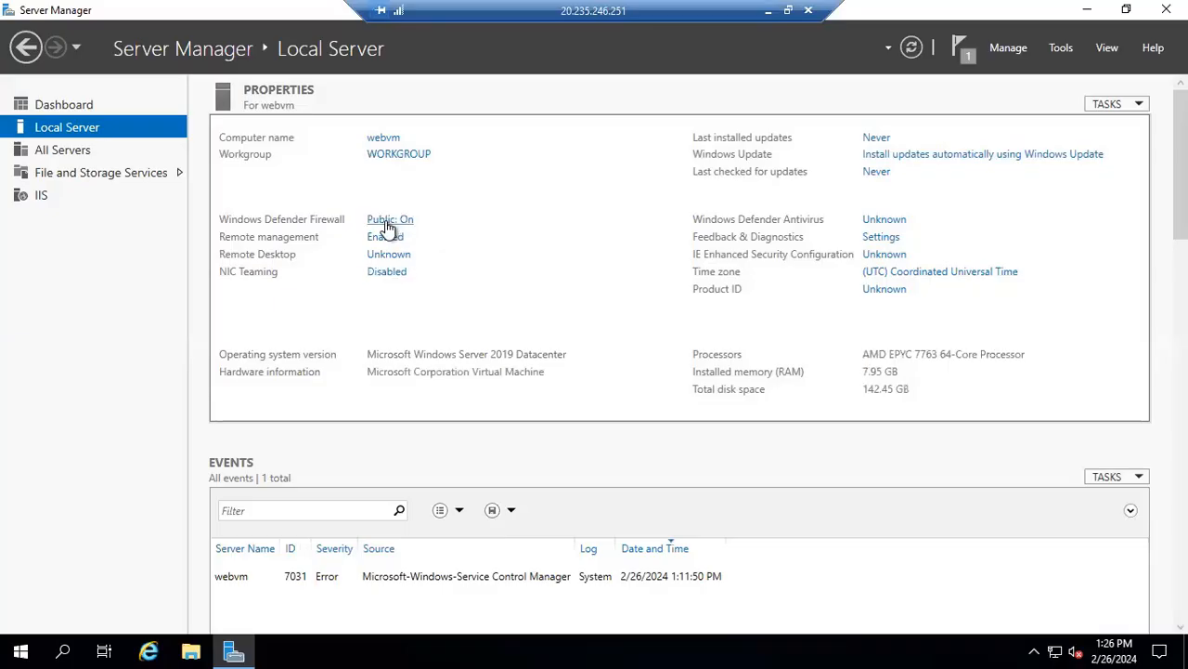
pyautogui.click(390, 225)
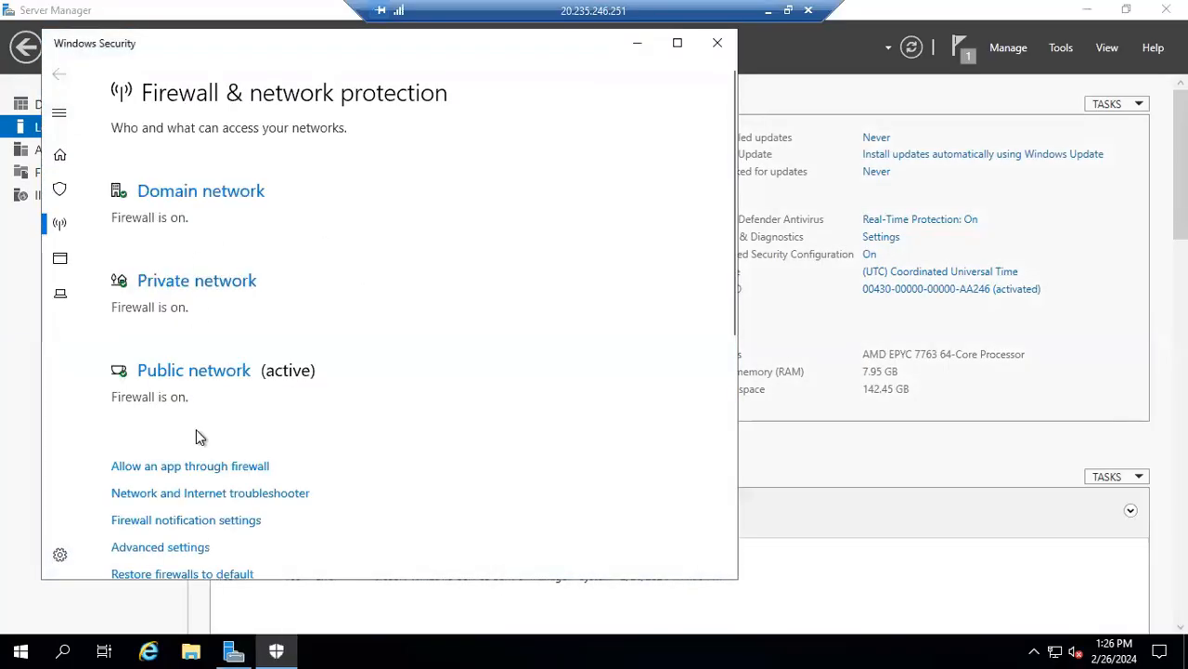
# Turn off Windows Defender Firewall for the domain, private and public networks on webvm, and close Windows Security
pyautogui.click(172, 192)
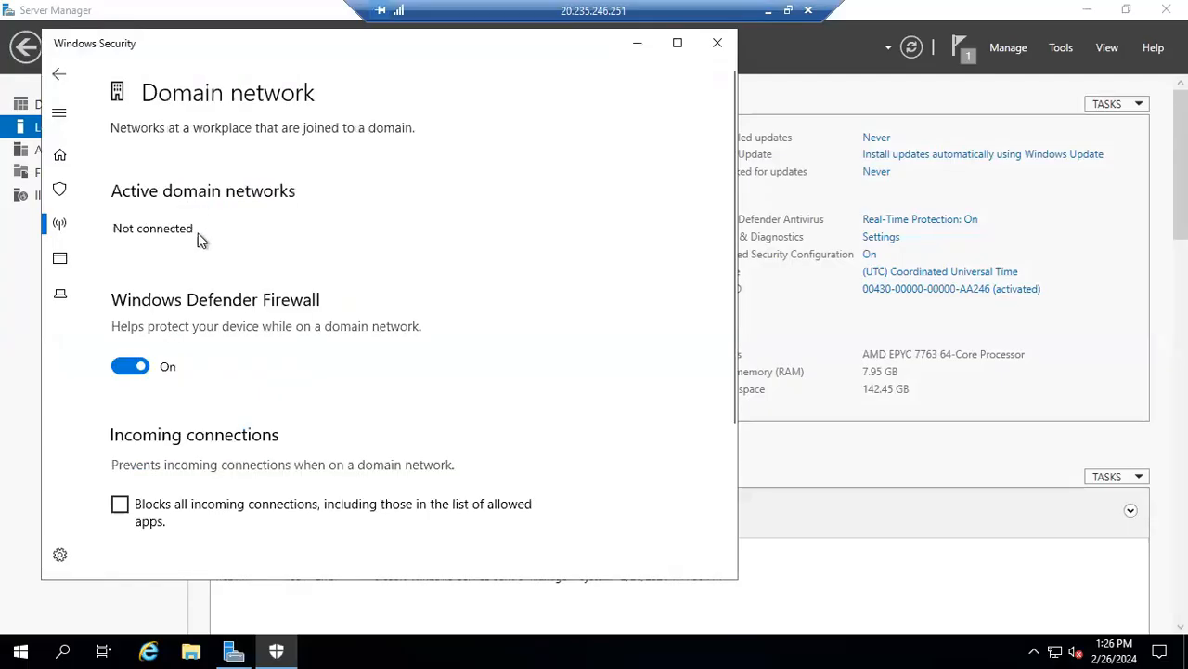
pyautogui.click(130, 365)
pyautogui.click(58, 74)
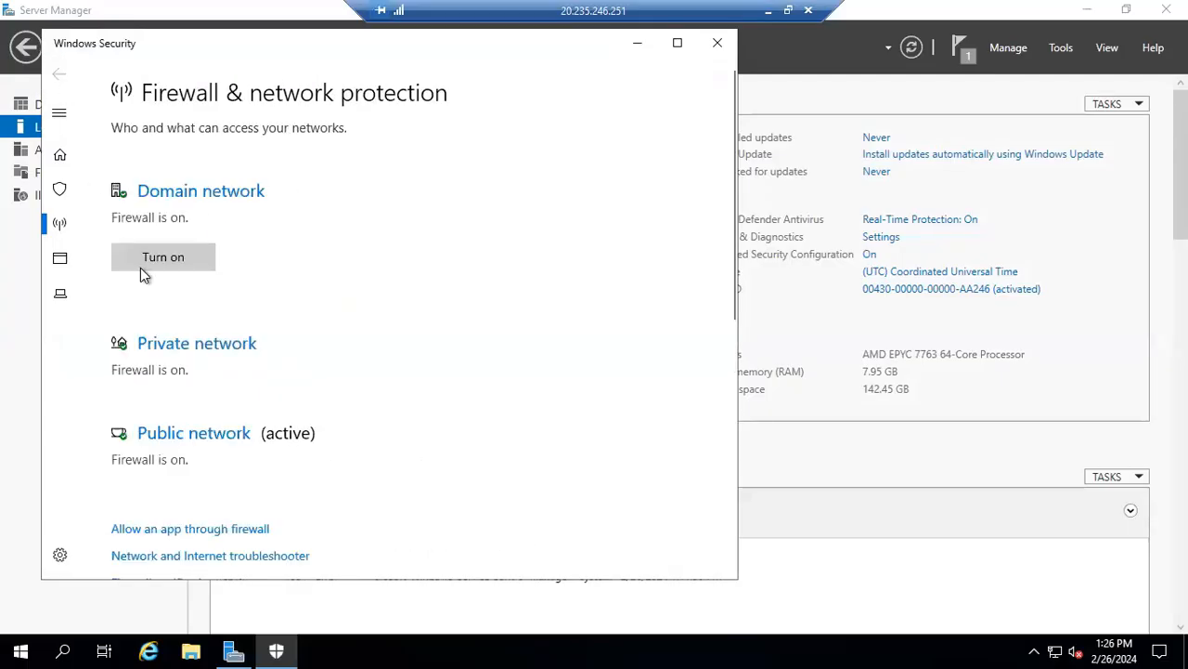
pyautogui.click(154, 346)
pyautogui.click(130, 400)
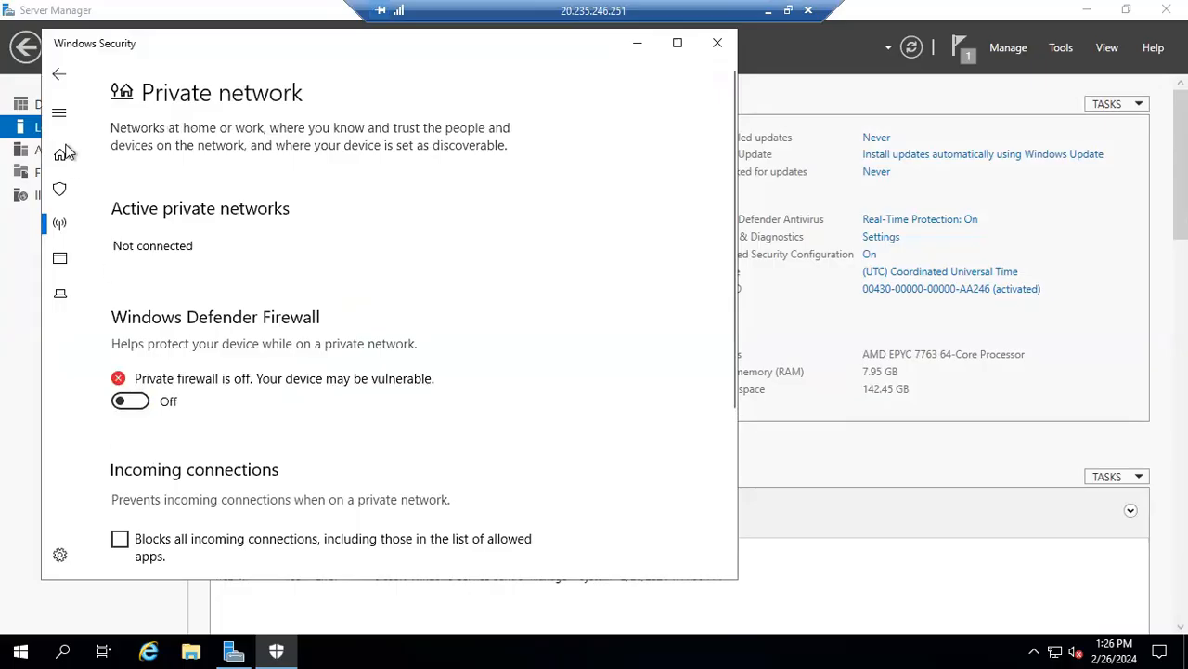
pyautogui.click(59, 78)
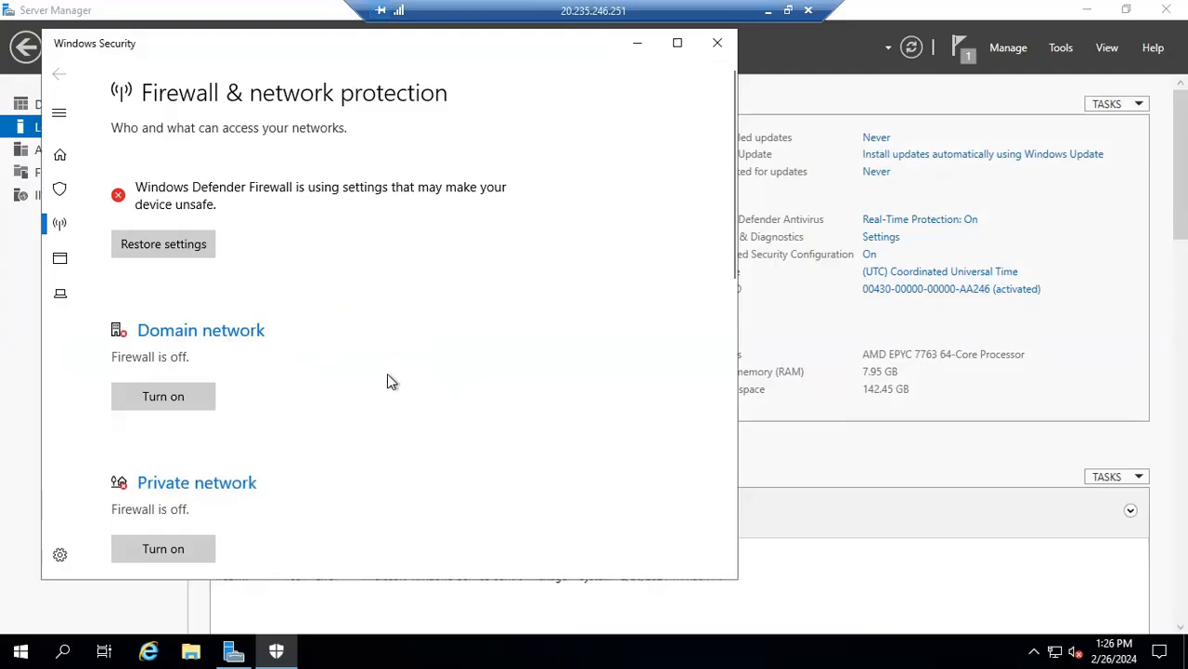
pyautogui.scroll(-2, 387, 379)
pyautogui.scroll(-1, 387, 390)
pyautogui.click(186, 399)
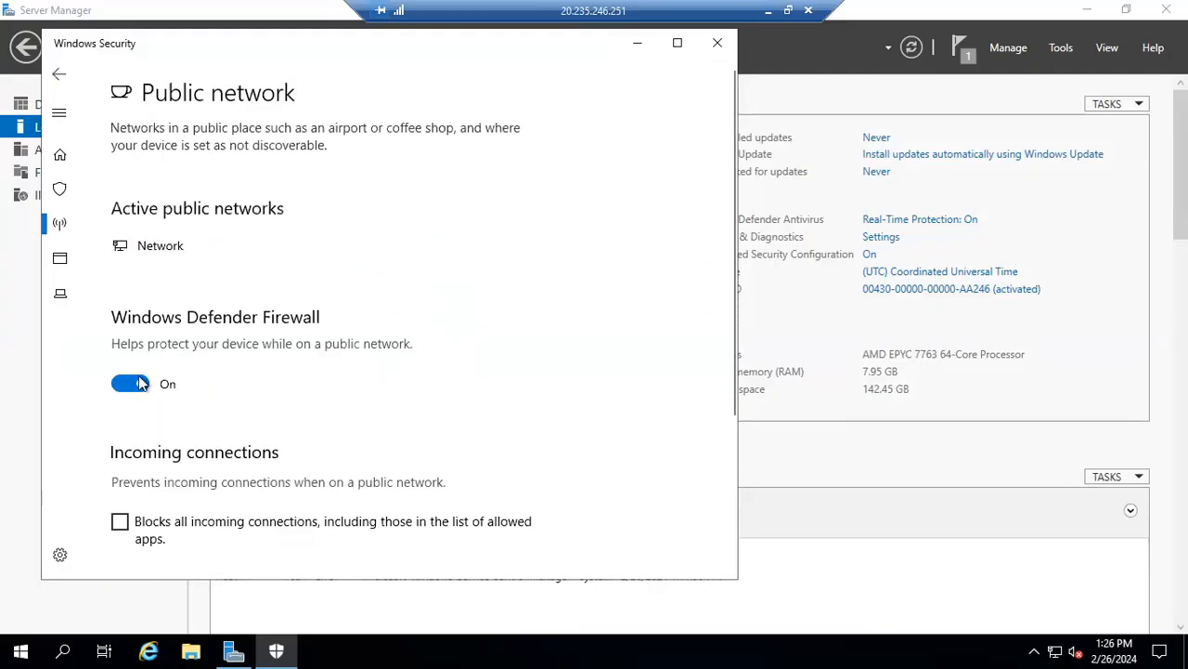
pyautogui.click(130, 383)
pyautogui.click(718, 43)
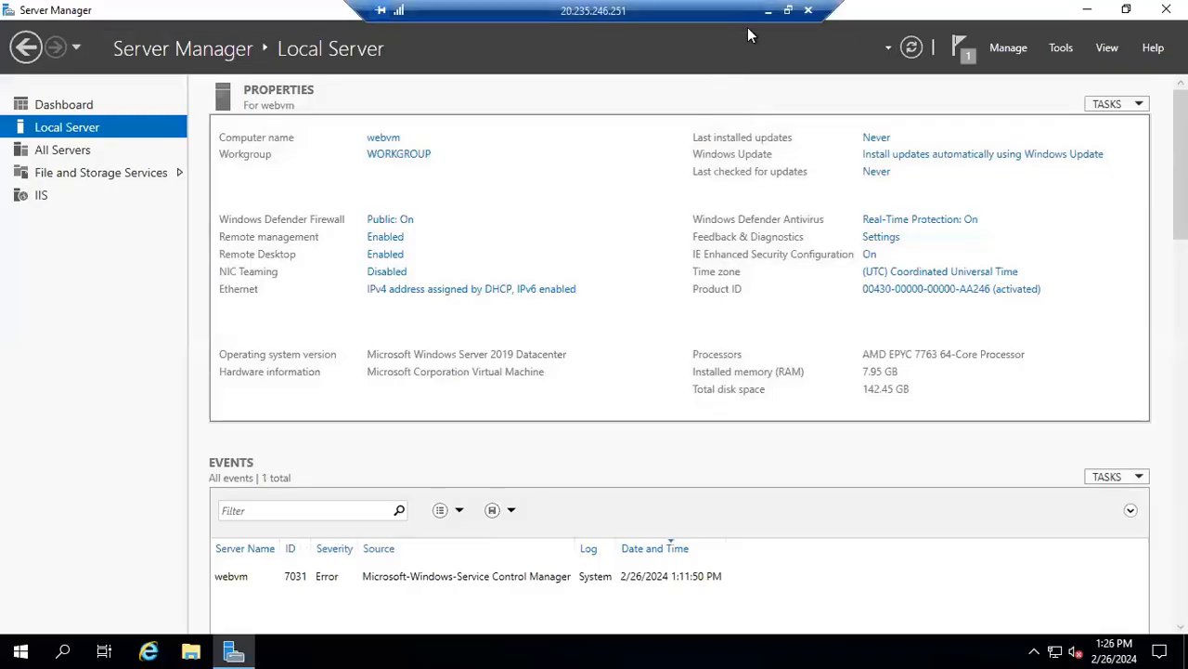
# Return from the remote session to Chrome and load 20.235.246.251 again to test the IIS site
pyautogui.click(768, 10)
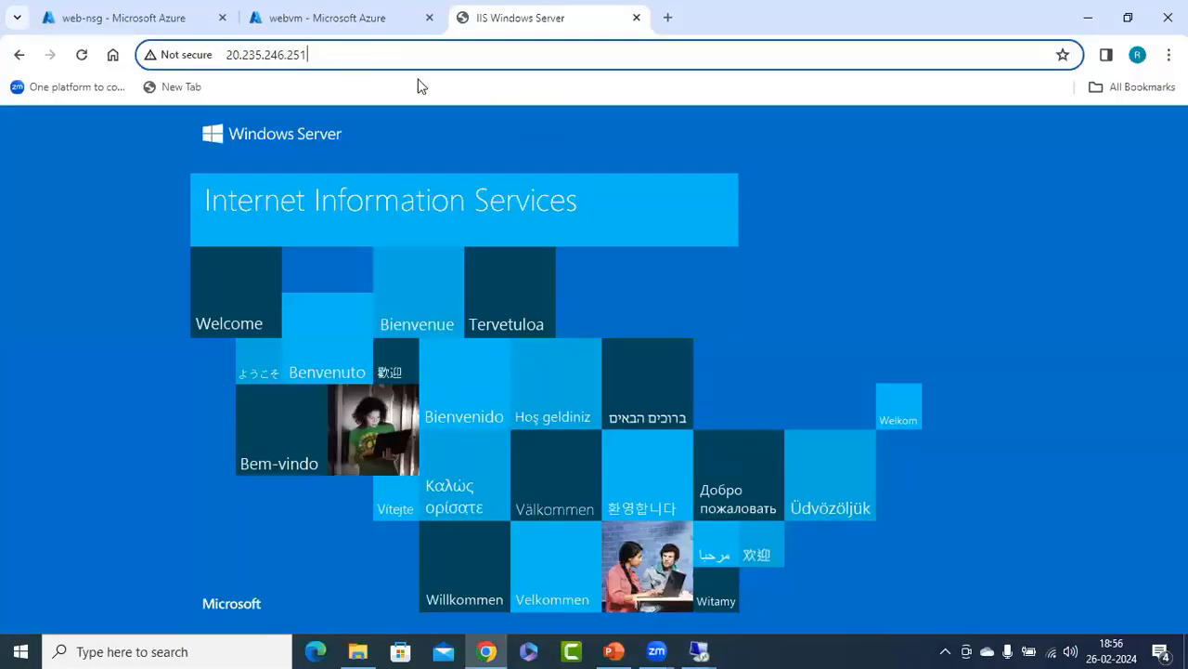
pyautogui.press('Return')
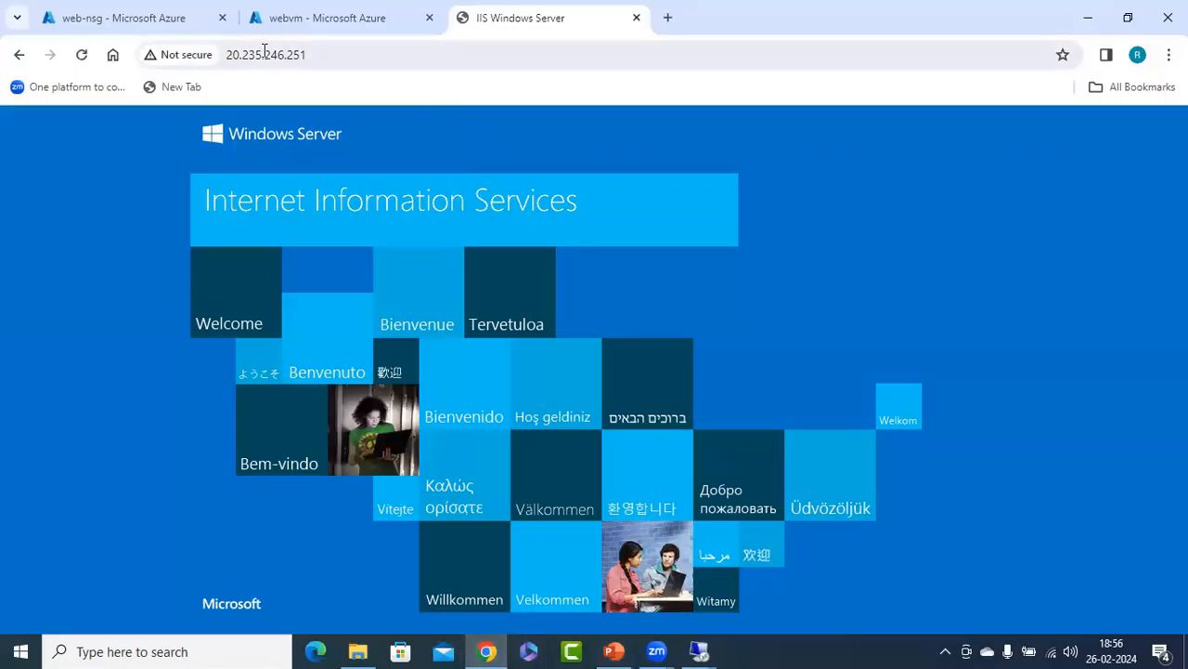
# Leave web-nsg's inbound rules and open the subnets of the vnet-prod virtual network
pyautogui.click(156, 26)
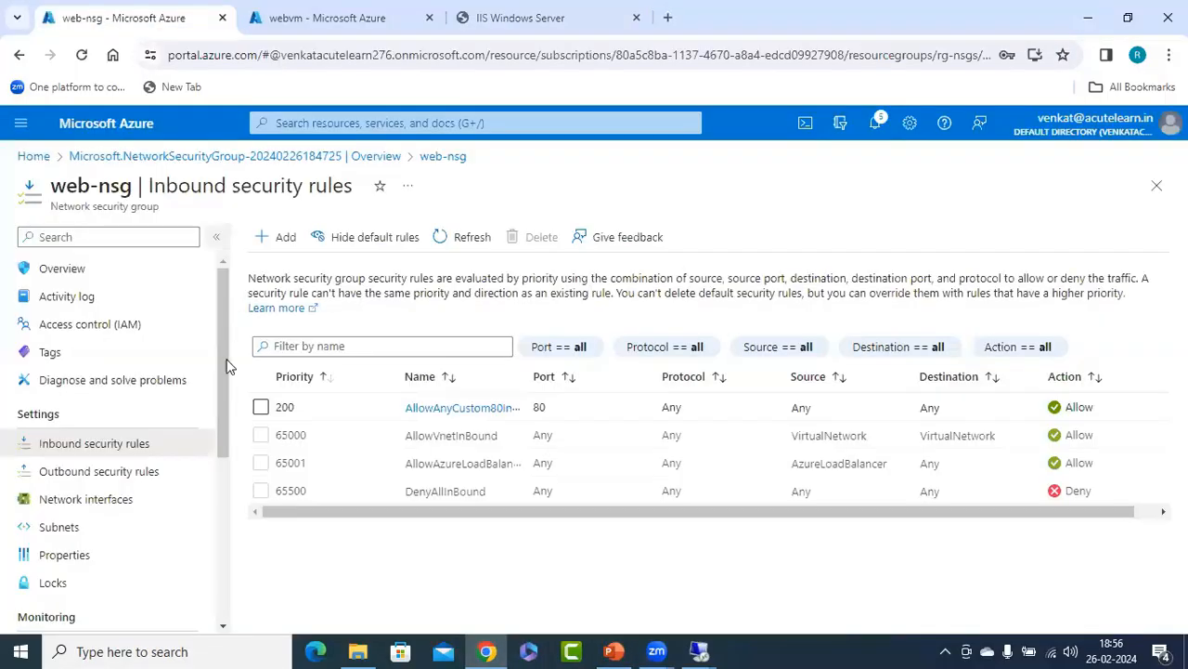
pyautogui.click(46, 158)
pyautogui.click(446, 236)
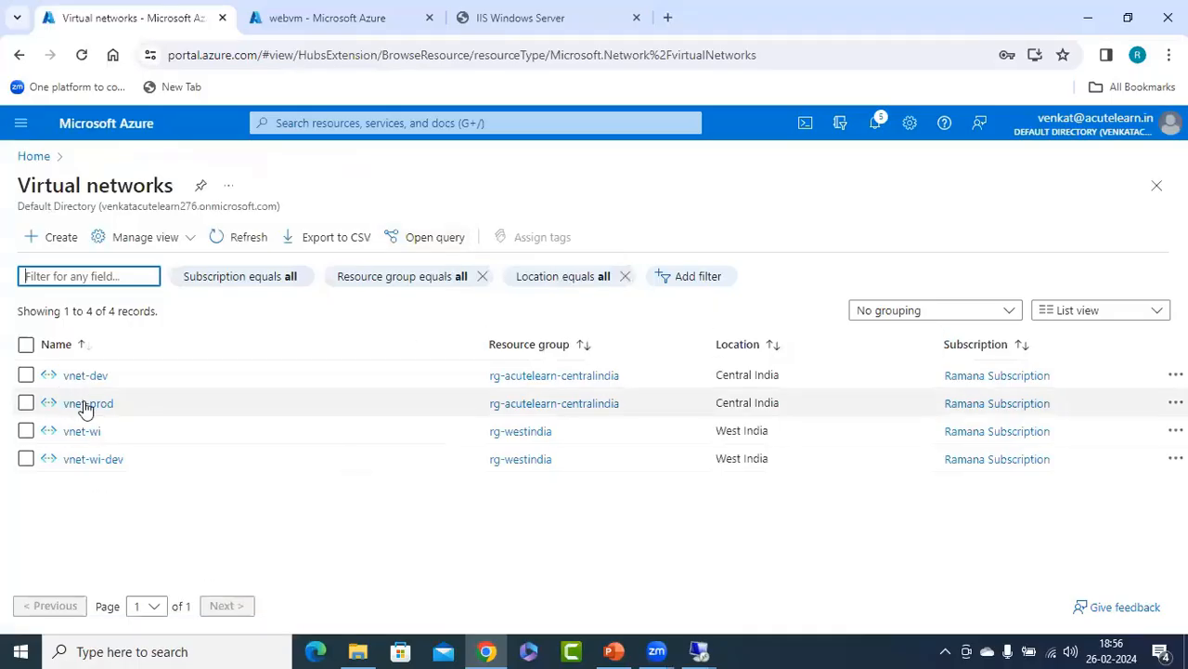
pyautogui.click(86, 406)
pyautogui.click(233, 192)
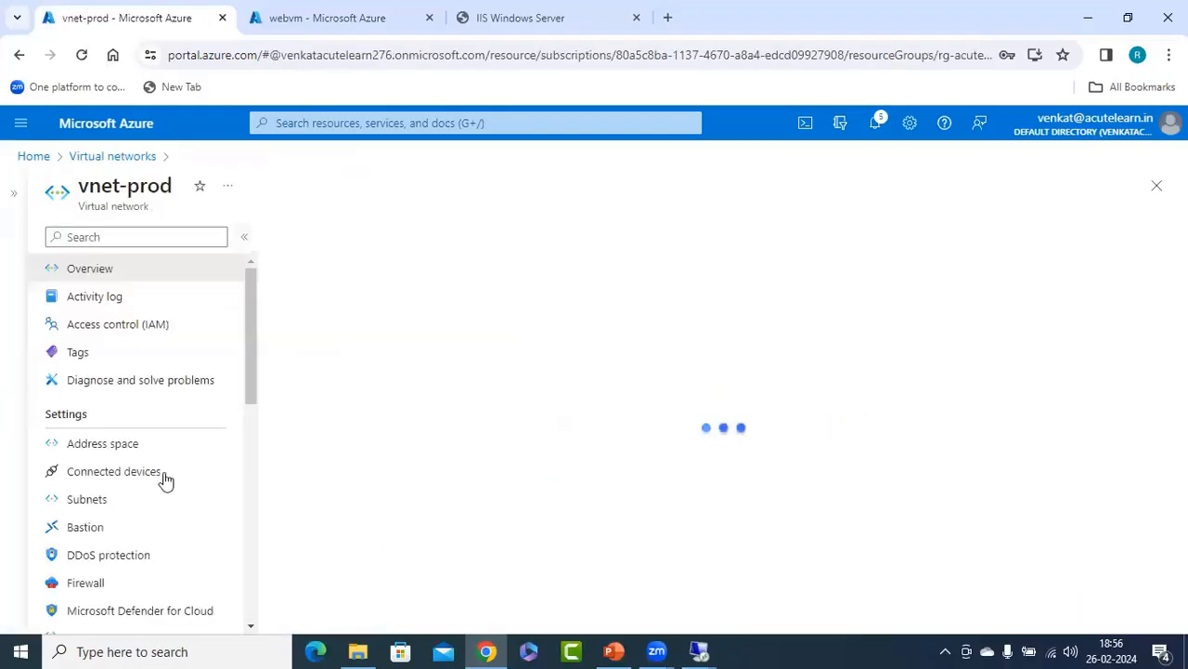
pyautogui.click(88, 498)
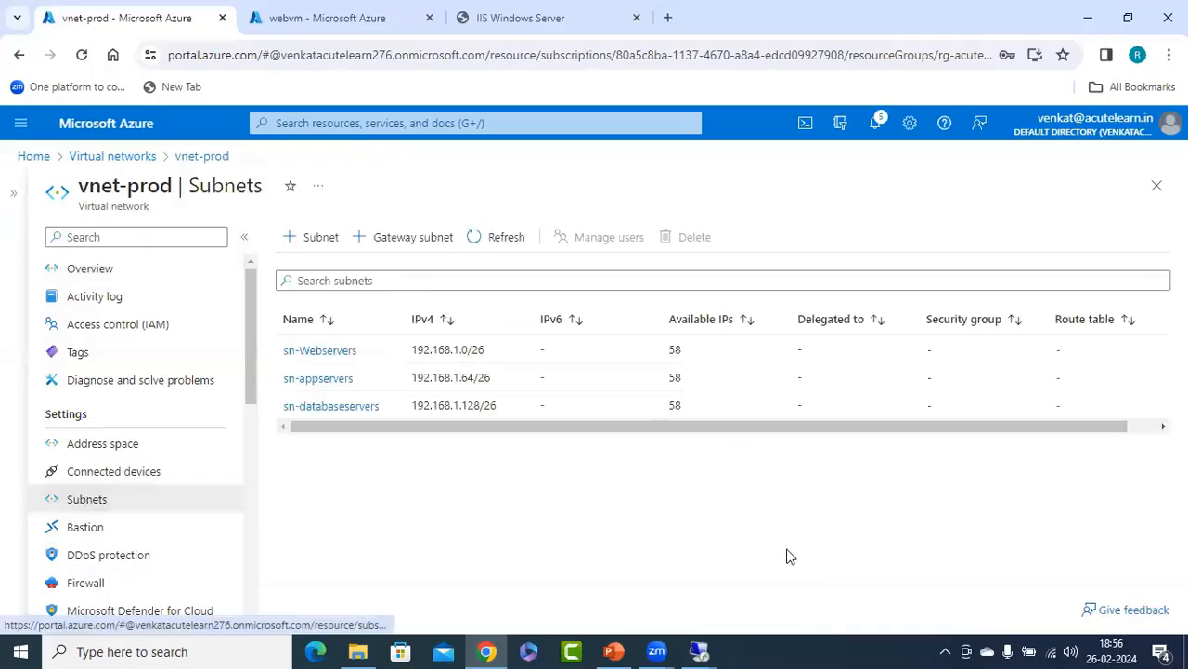
# Assign web-nsg as the network security group of the sn-Webservers subnet and save the subnet
pyautogui.click(326, 351)
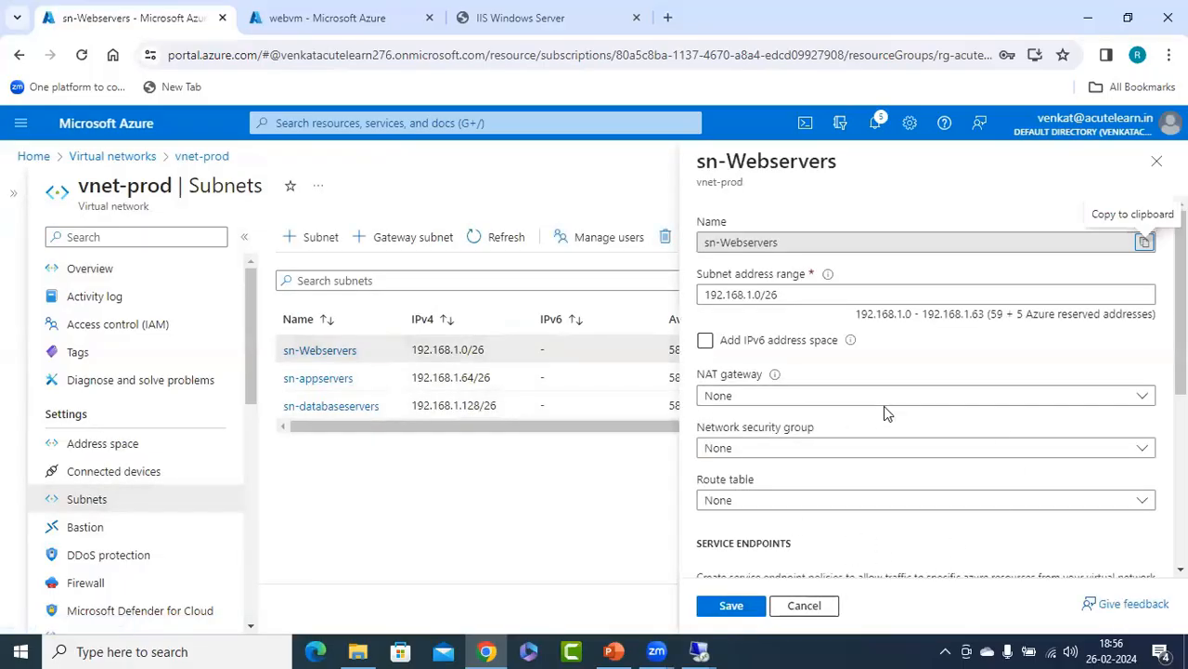
pyautogui.click(821, 451)
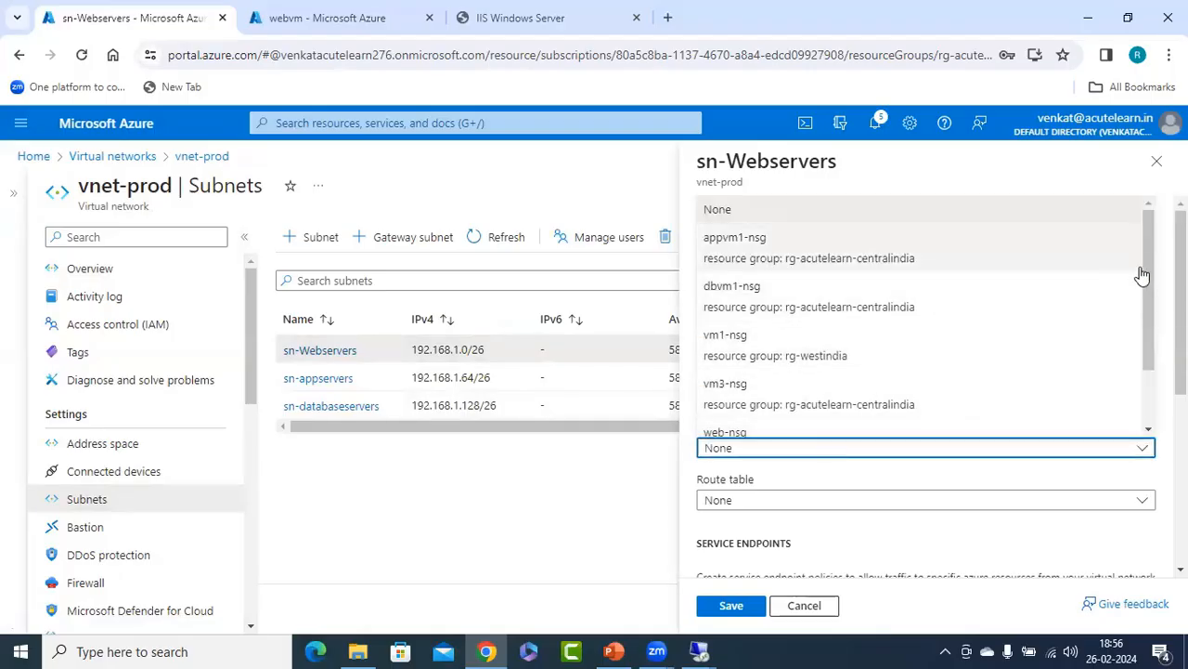
pyautogui.moveTo(1145, 273); pyautogui.dragTo(1149, 351)
pyautogui.click(750, 371)
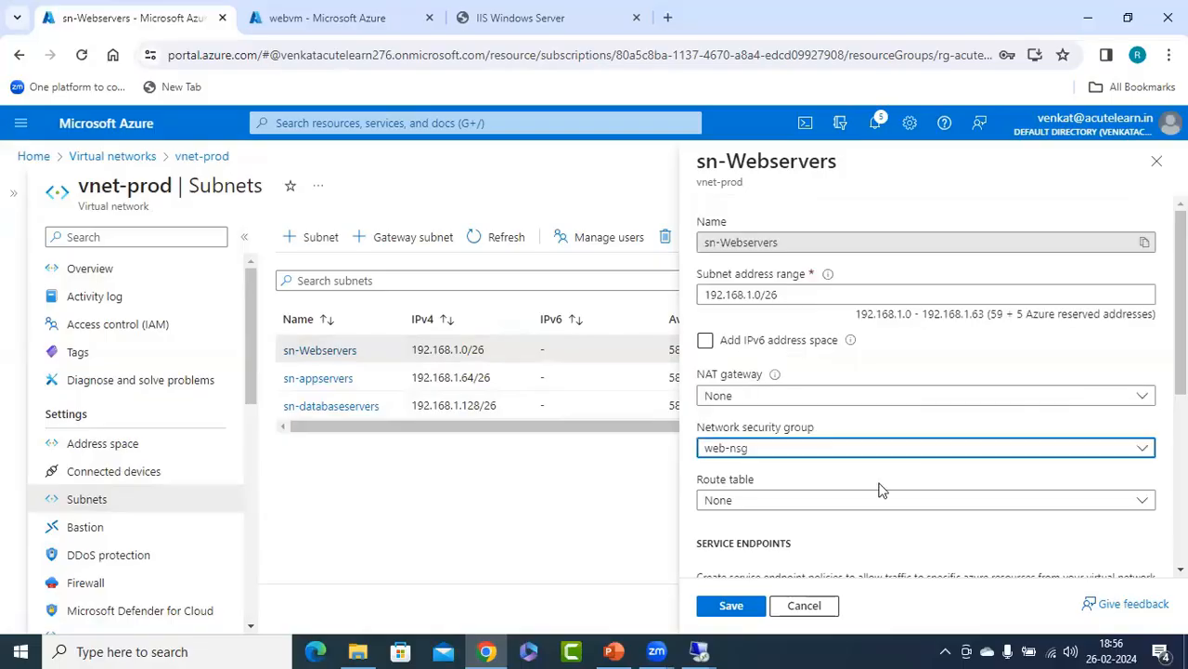
pyautogui.click(731, 604)
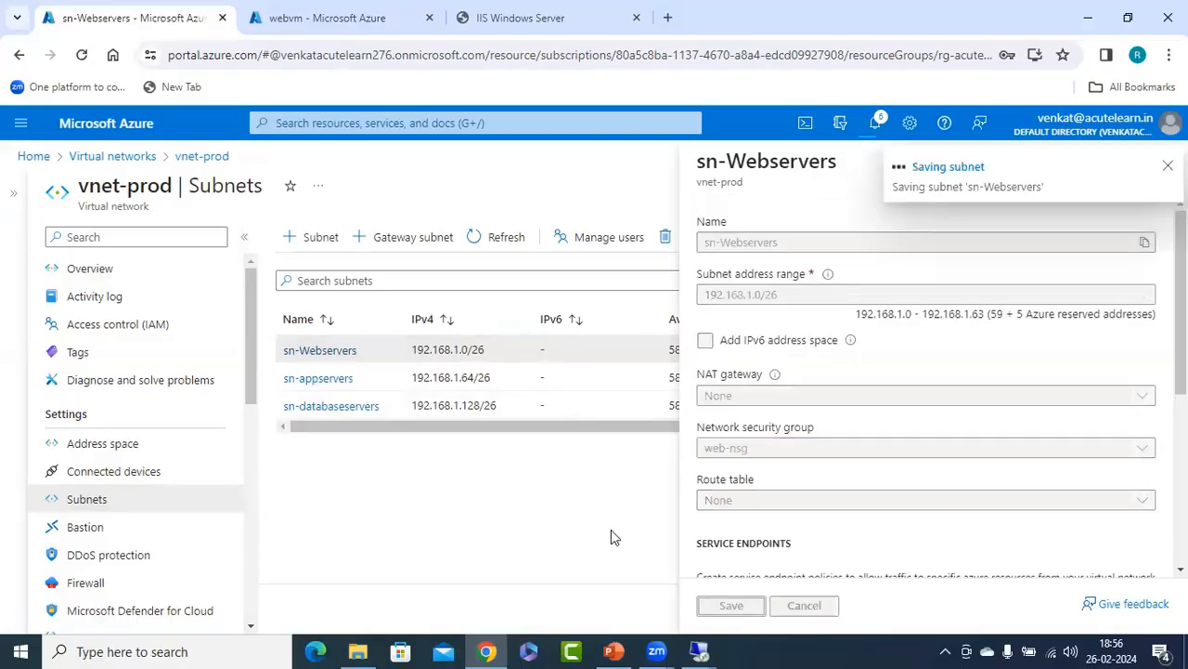
# Switch to PowerPoint and examine where web-nsg sits in the Network Security Group diagram on slide 9
pyautogui.click(614, 651)
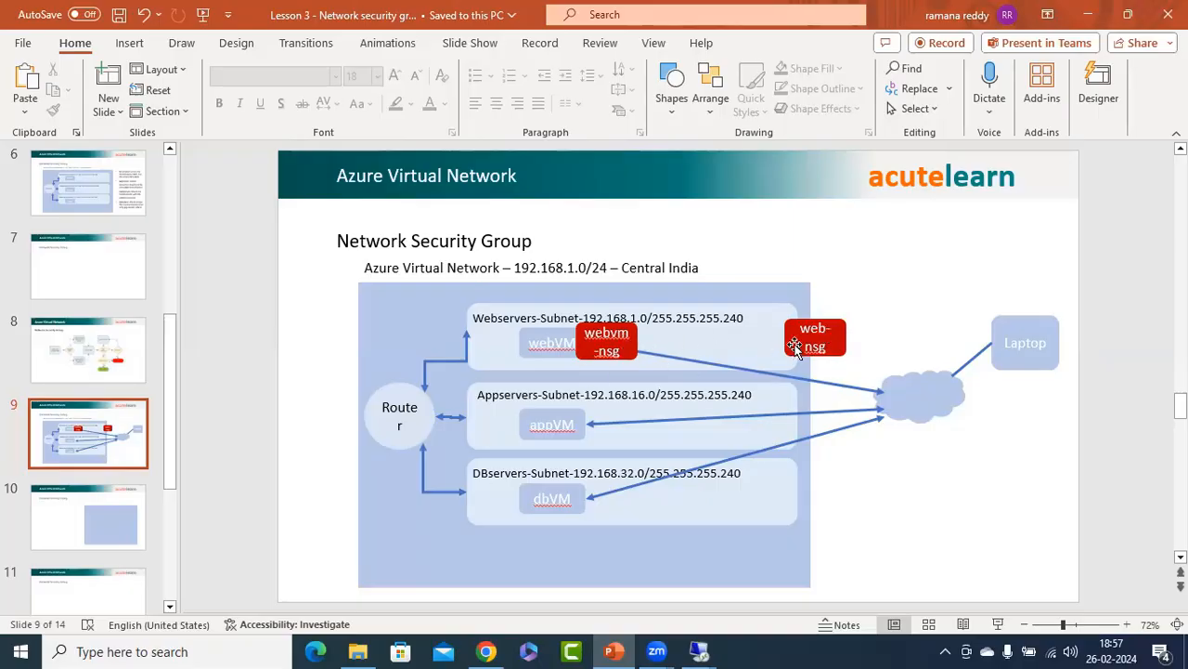
pyautogui.click(869, 391)
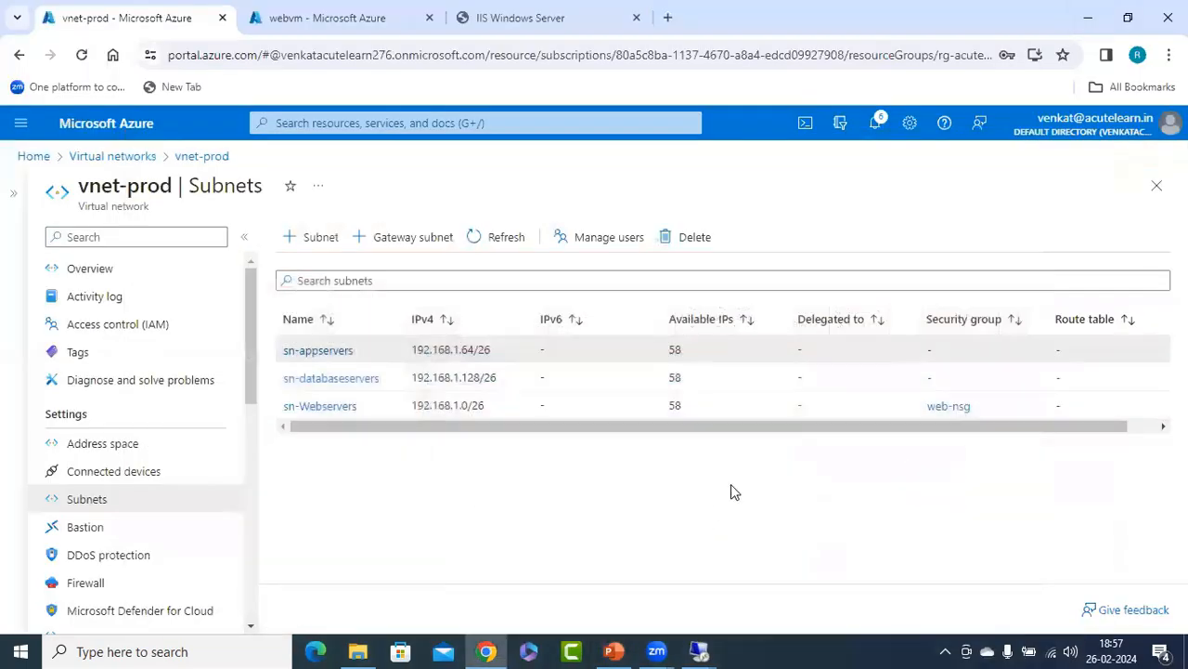
# Copy 20.235.246.251 from the IIS site's tab in Chrome, load it in a new Incognito window, and close that window
pyautogui.click(509, 28)
pyautogui.click(336, 52)
pyautogui.hotkey('ctrl', 'c')
pyautogui.rightClick(337, 53)
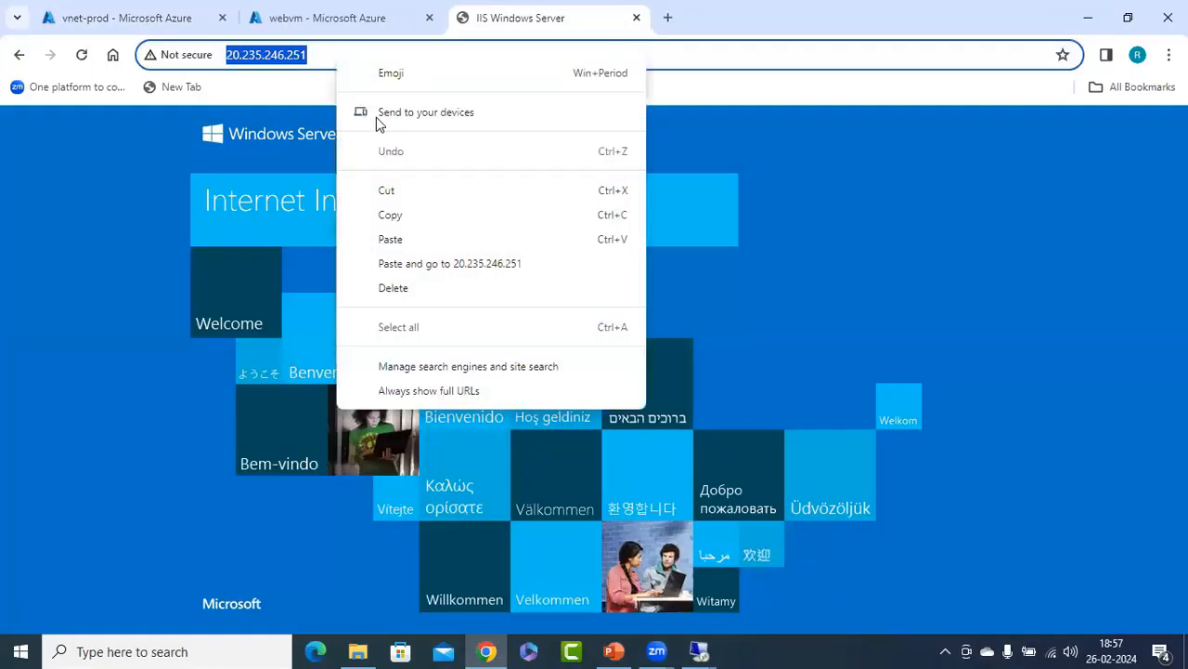
pyautogui.click(400, 221)
pyautogui.click(1169, 55)
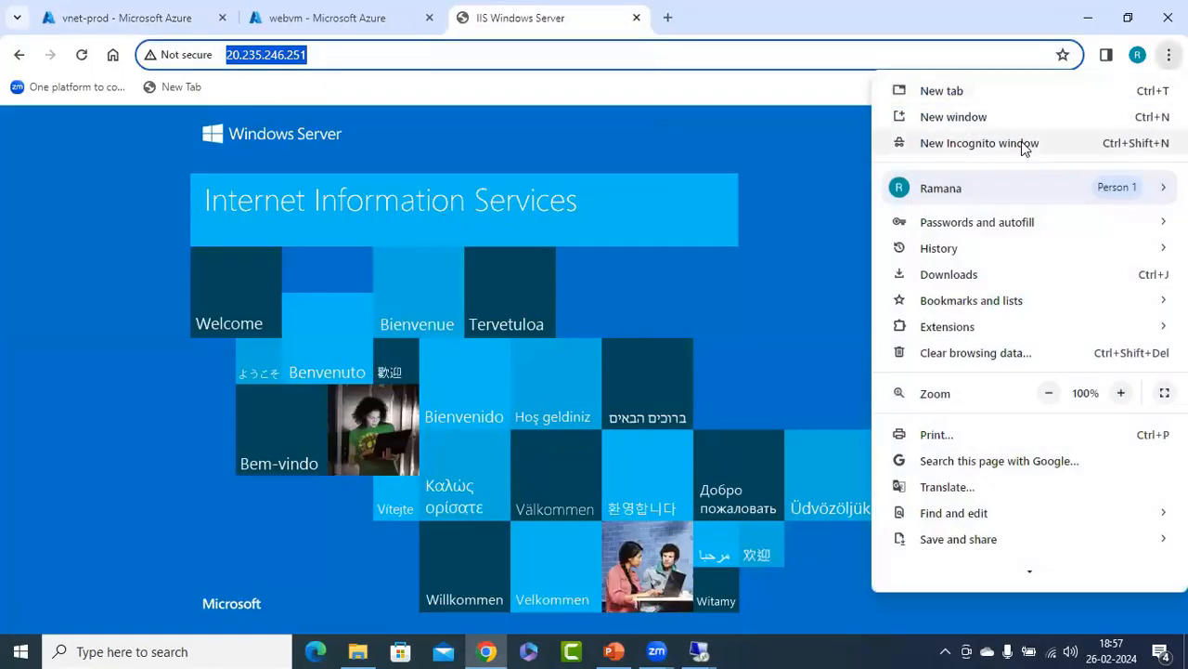
pyautogui.click(1021, 144)
pyautogui.rightClick(468, 53)
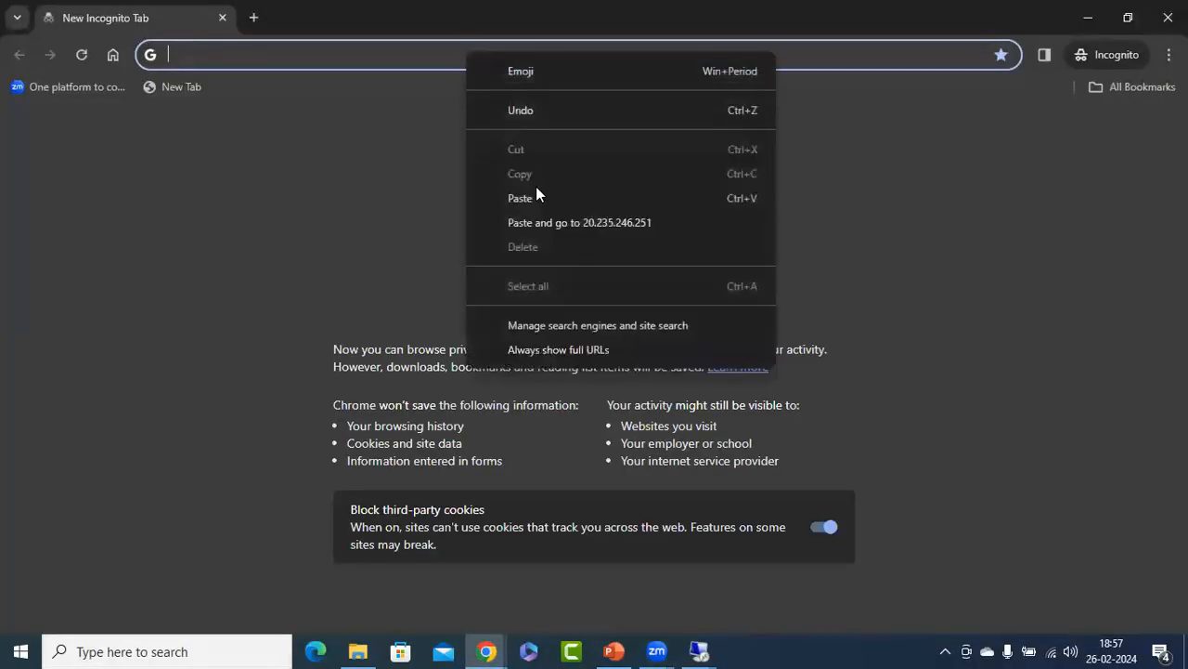
pyautogui.click(544, 219)
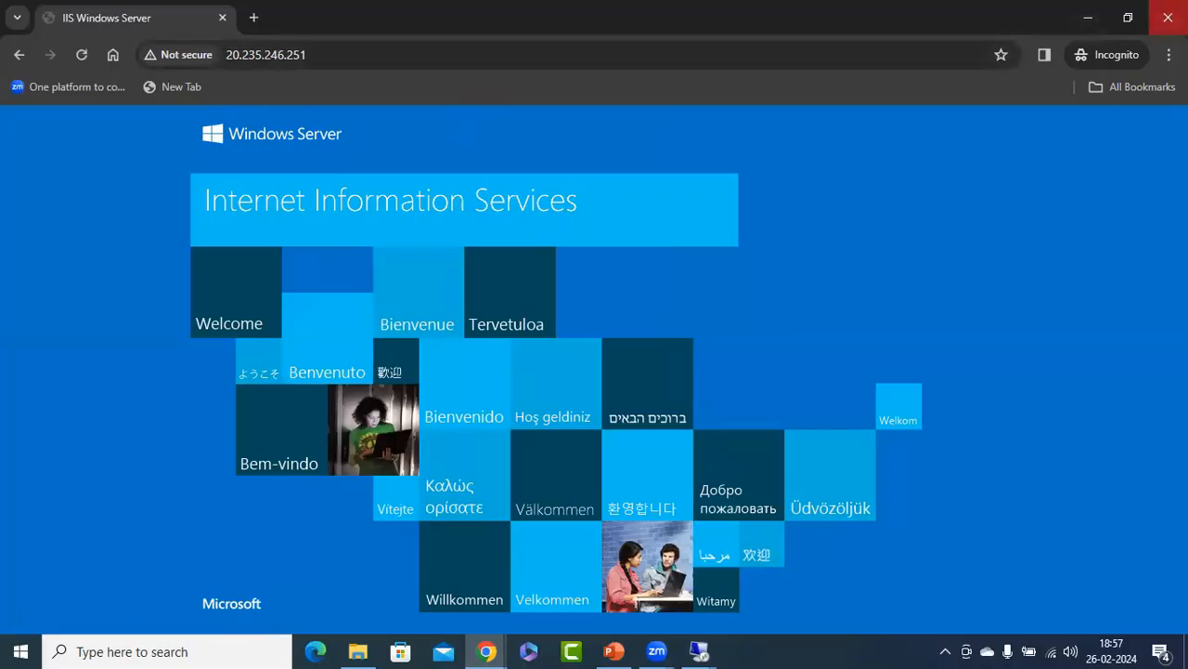
pyautogui.click(1168, 17)
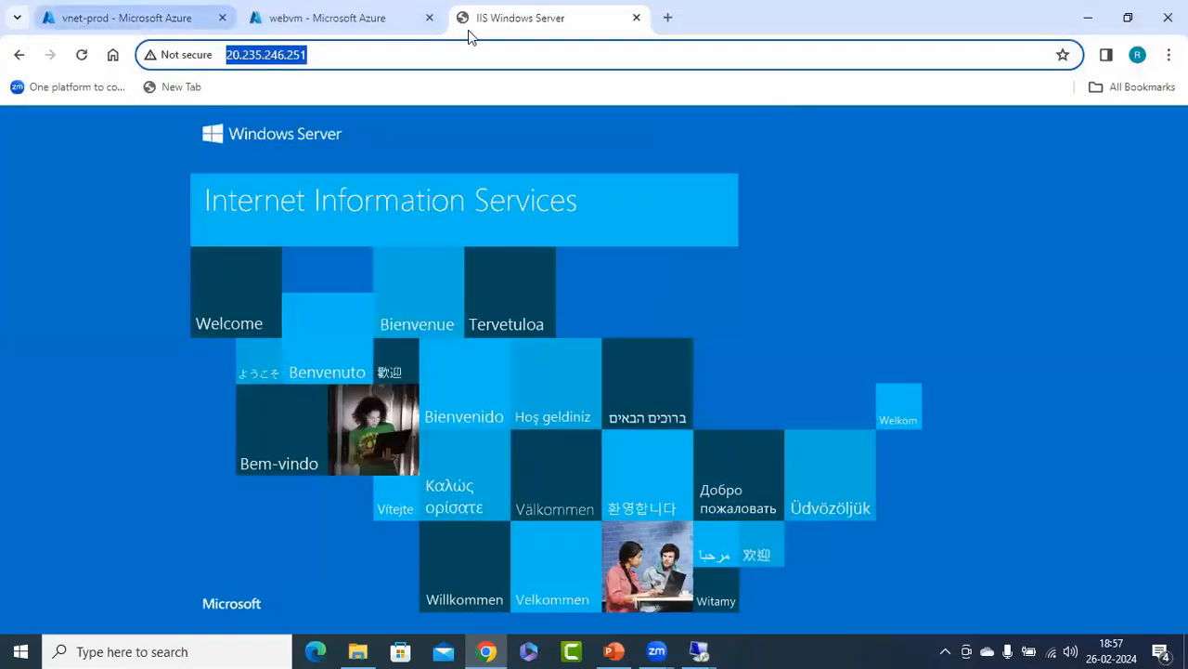
# Open web-nsg from the sn-Webservers entry in vnet-prod's subnets and compare it with the network diagram in PowerPoint
pyautogui.hotkey('ctrl', 'shift', 'Tab')
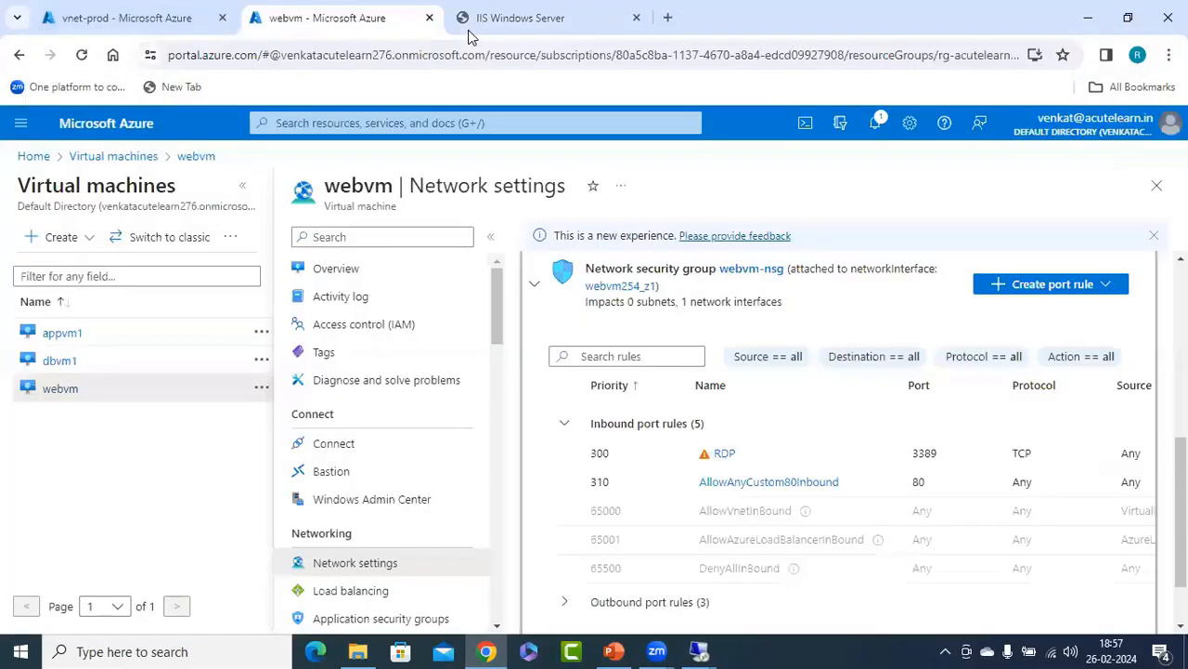
pyautogui.click(176, 26)
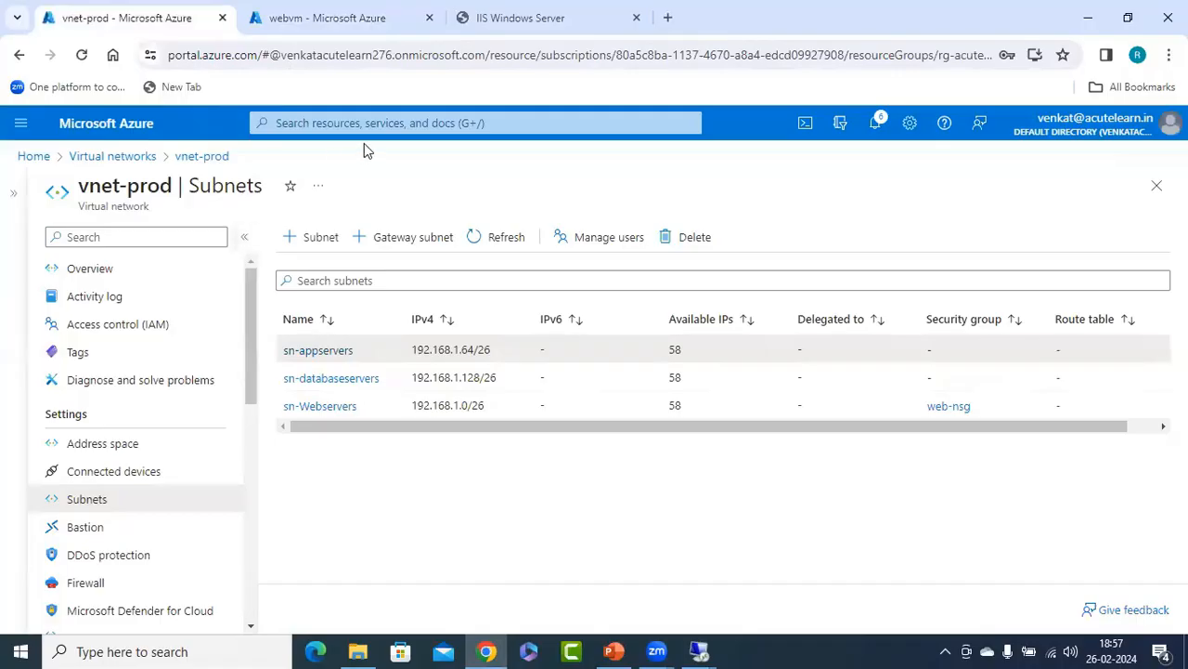
pyautogui.click(951, 407)
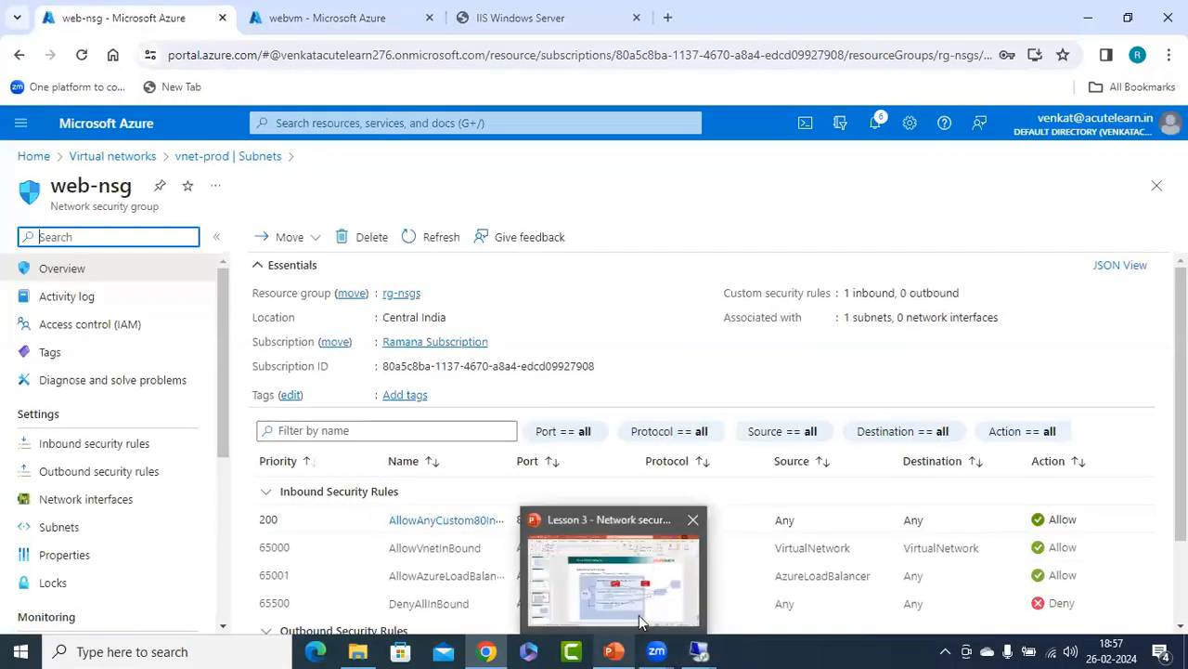
pyautogui.click(612, 651)
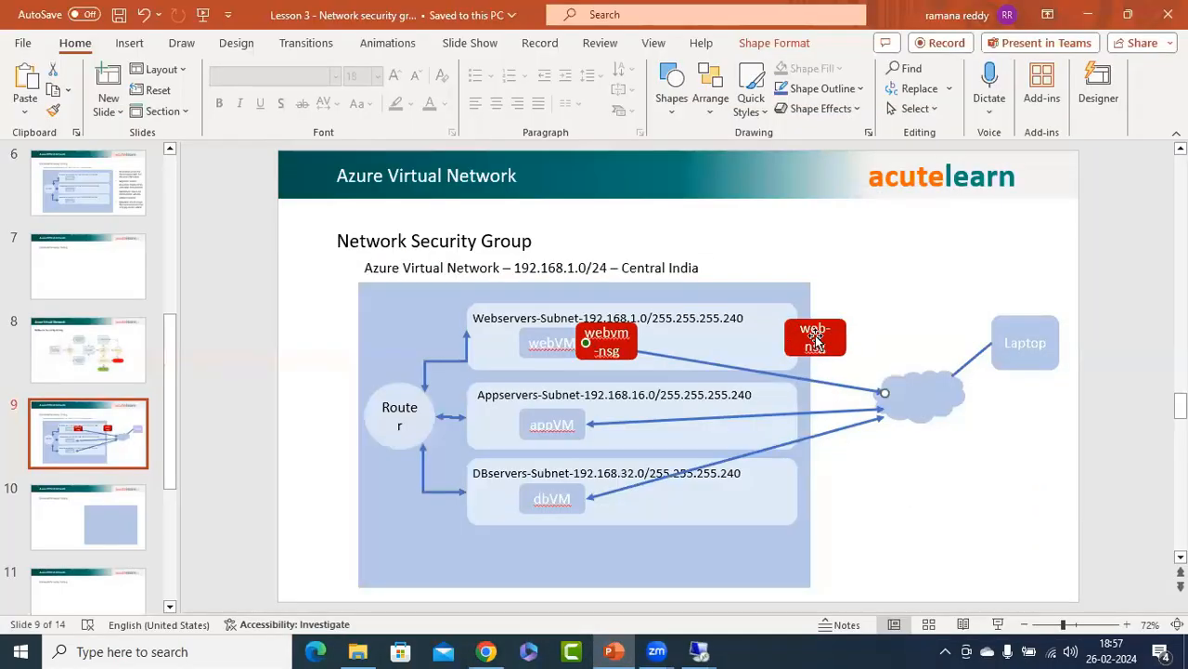
pyautogui.click(1087, 14)
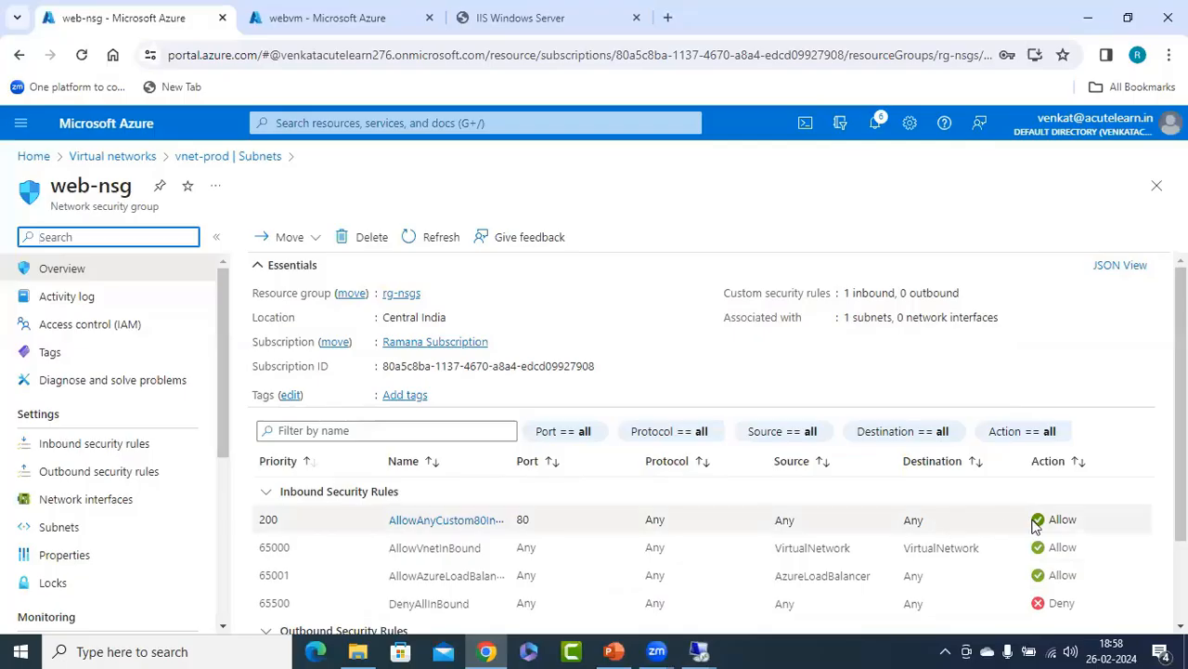
# Examine web-nsg's inbound and outbound rules in the Azure portal, and view the AllowAnyCustom80Inbound rule's details without changing it
pyautogui.scroll(-1, 707, 419)
pyautogui.scroll(-2, 597, 414)
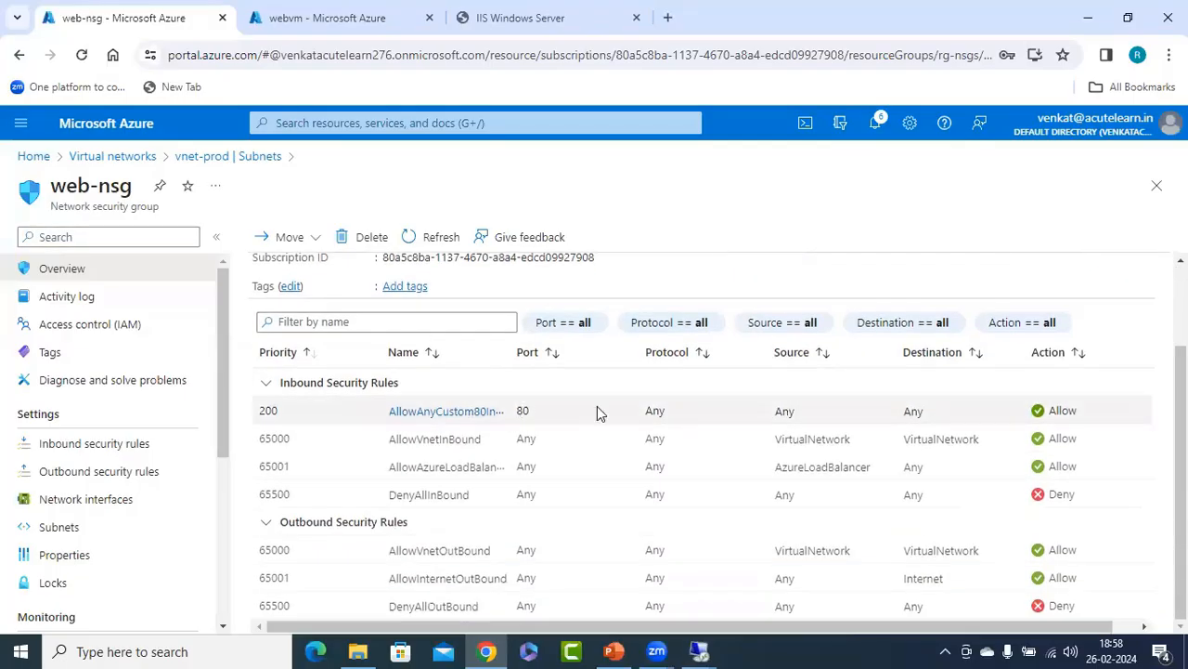
pyautogui.scroll(3, 703, 390)
pyautogui.scroll(-2, 703, 446)
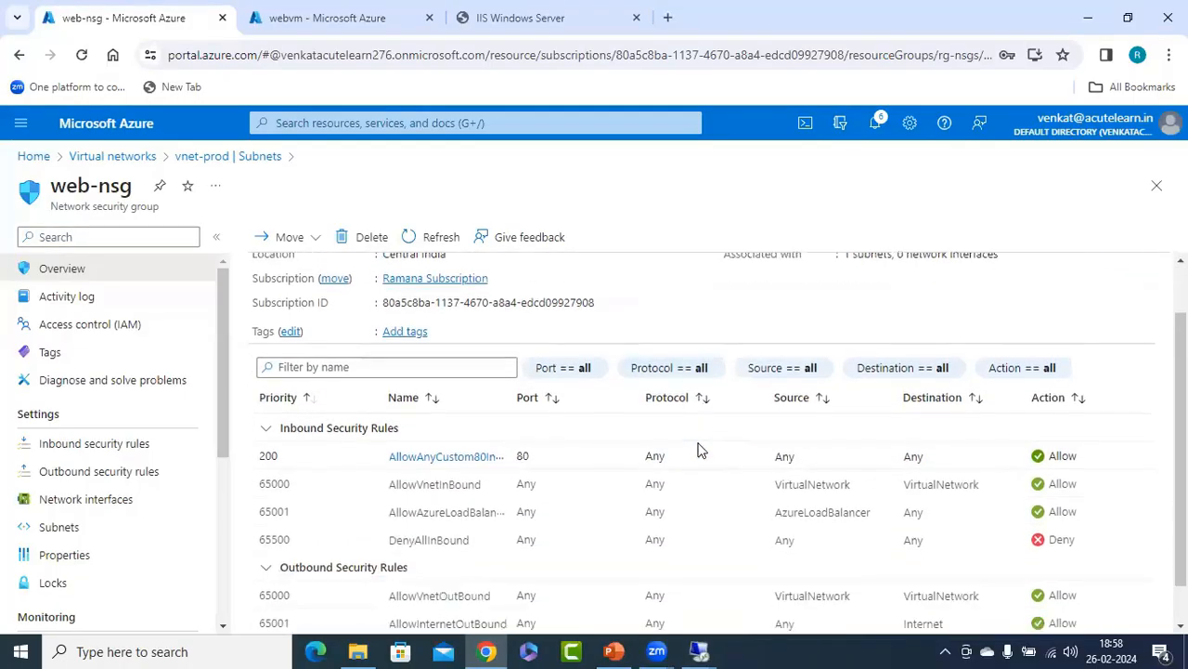
pyautogui.scroll(2, 761, 429)
pyautogui.scroll(-2, 863, 488)
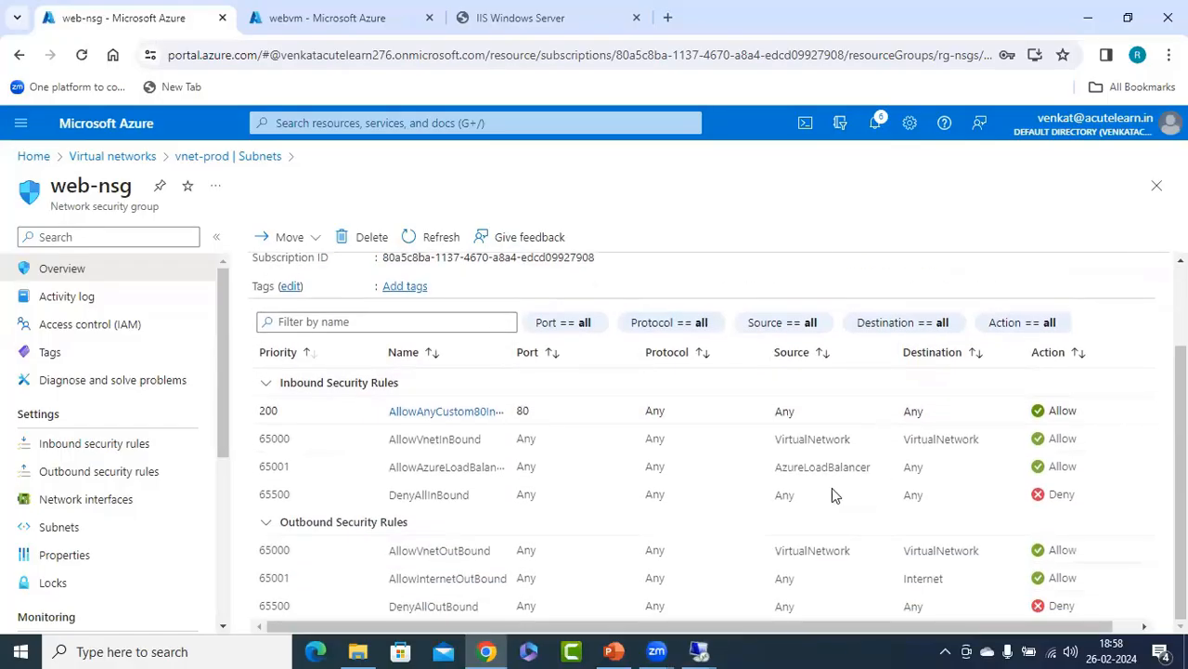
pyautogui.click(448, 413)
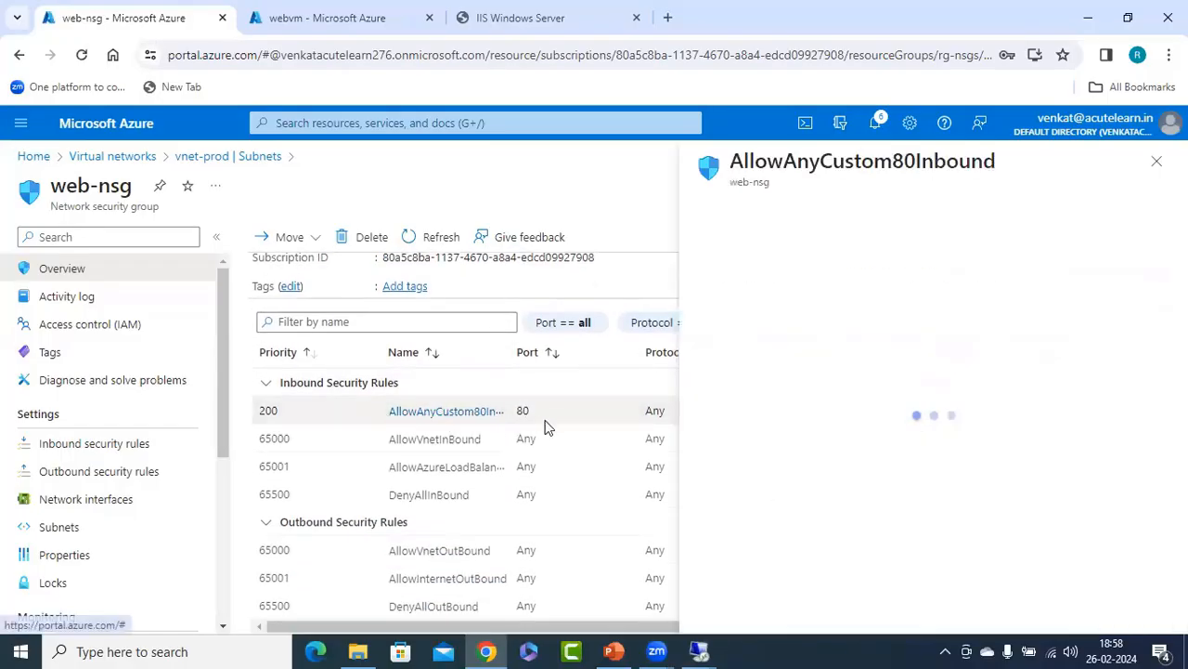
pyautogui.click(803, 594)
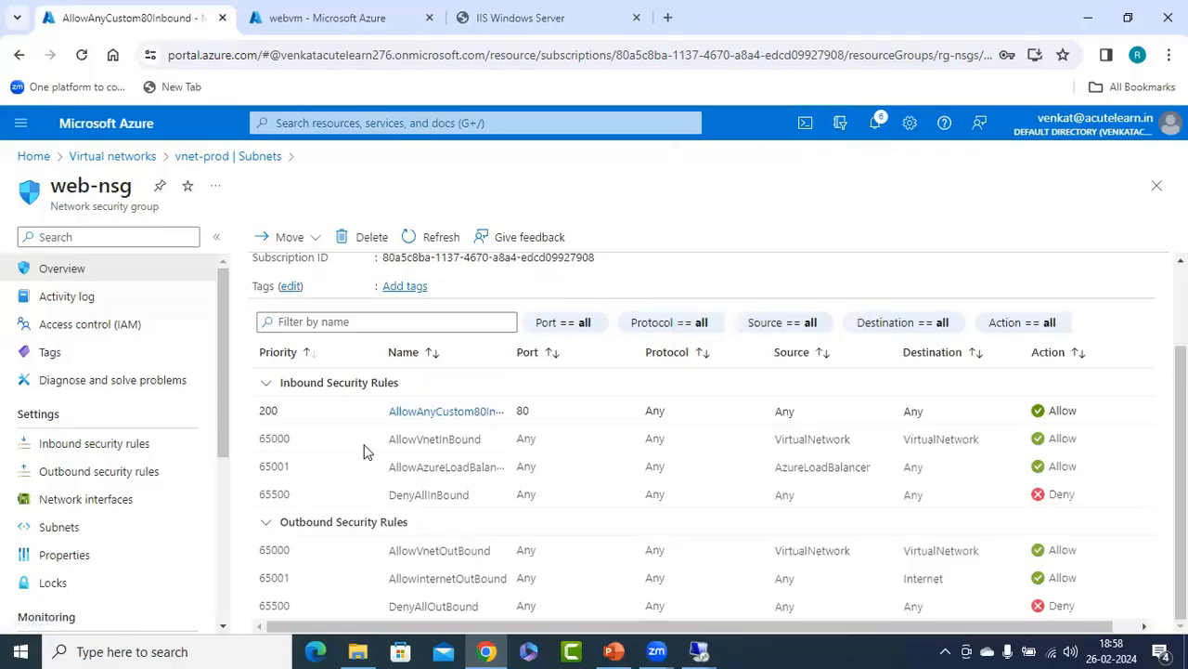
# Delete the AllowAnyCustom80Inbound rule from web-nsg's inbound security rules
pyautogui.click(103, 443)
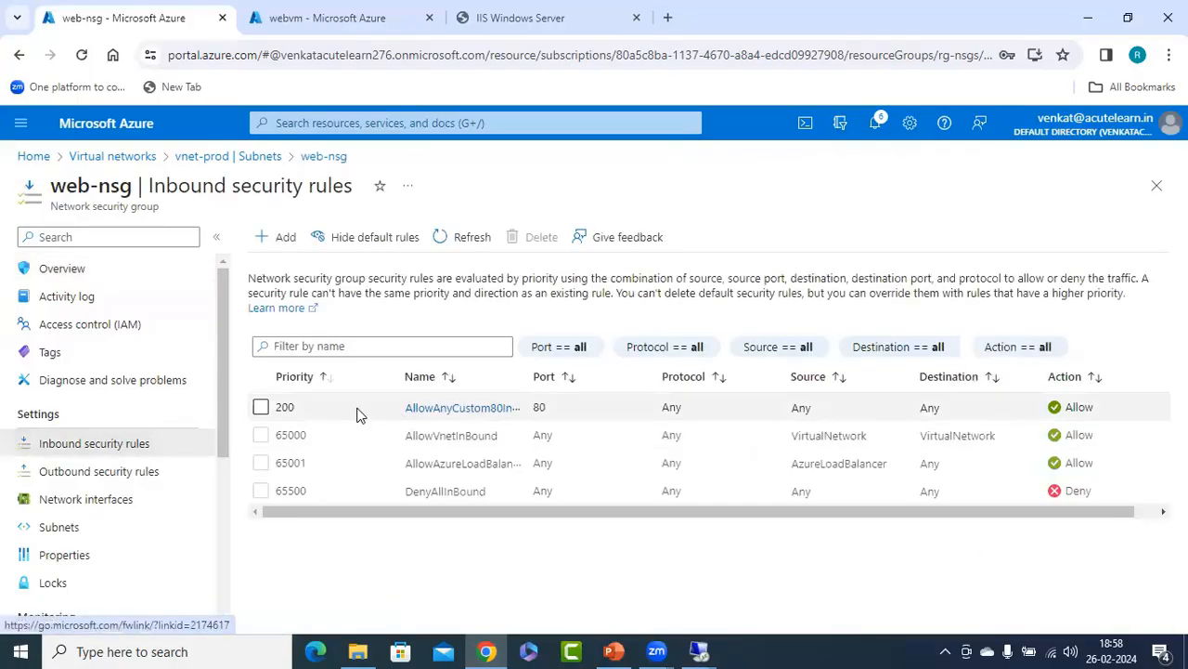
pyautogui.click(261, 406)
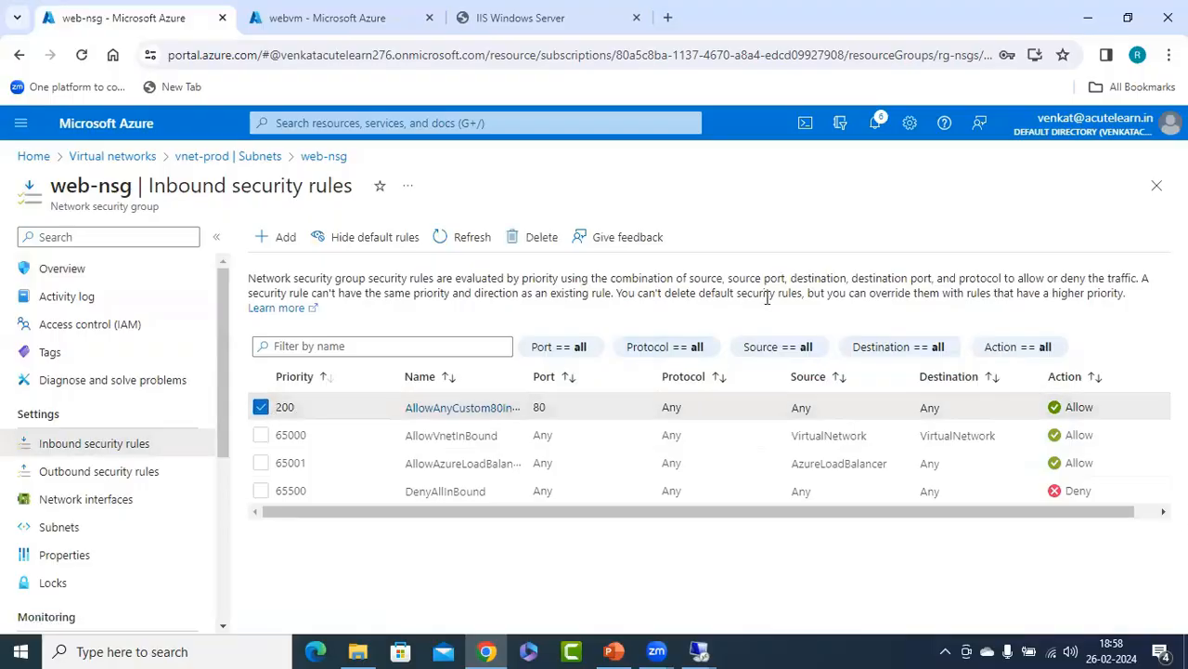
pyautogui.click(518, 241)
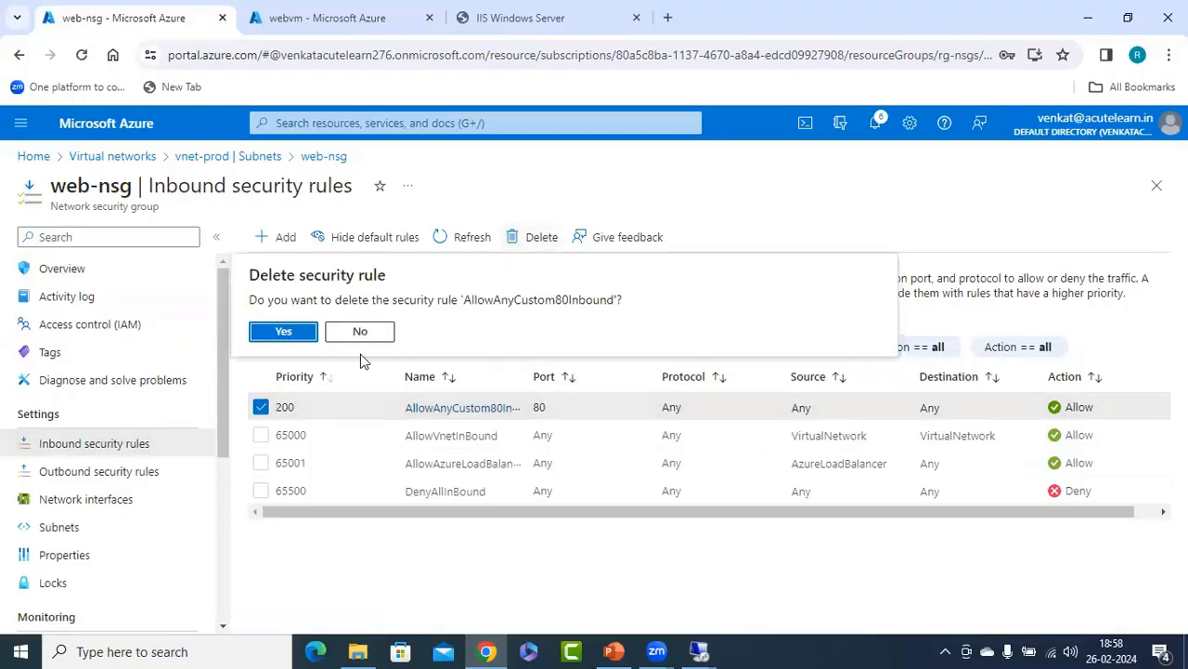
pyautogui.click(283, 331)
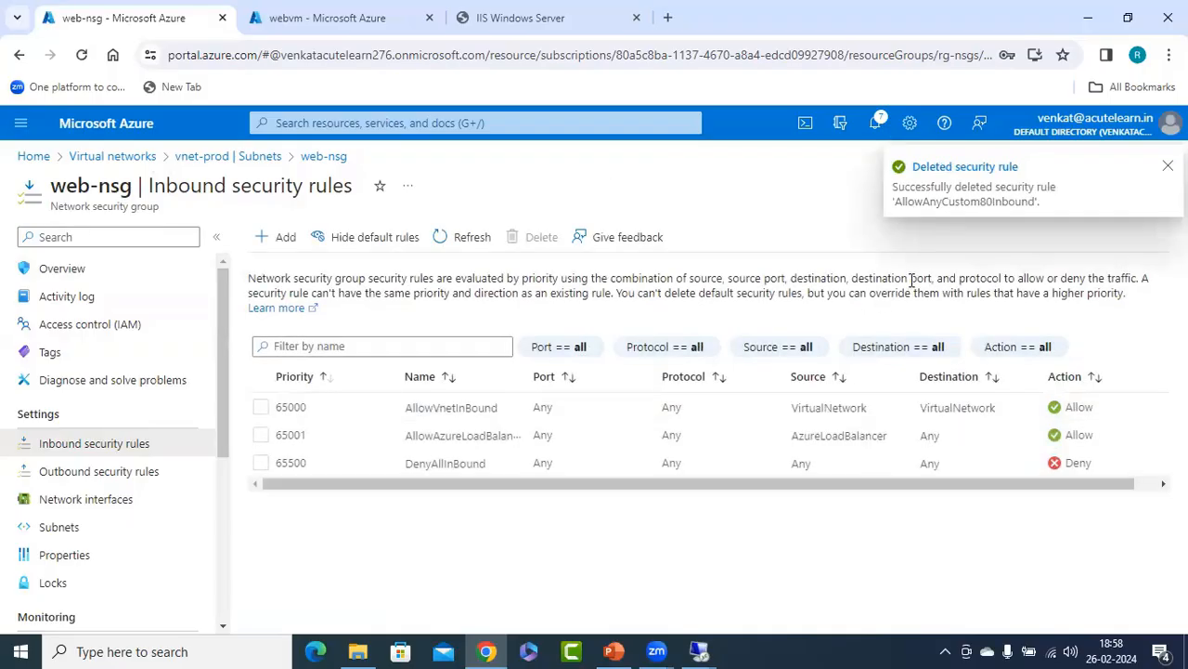
# Review the path from the laptop through web-nsg on the PowerPoint diagram and return to the Azure portal in Chrome
pyautogui.click(1088, 18)
pyautogui.click(613, 650)
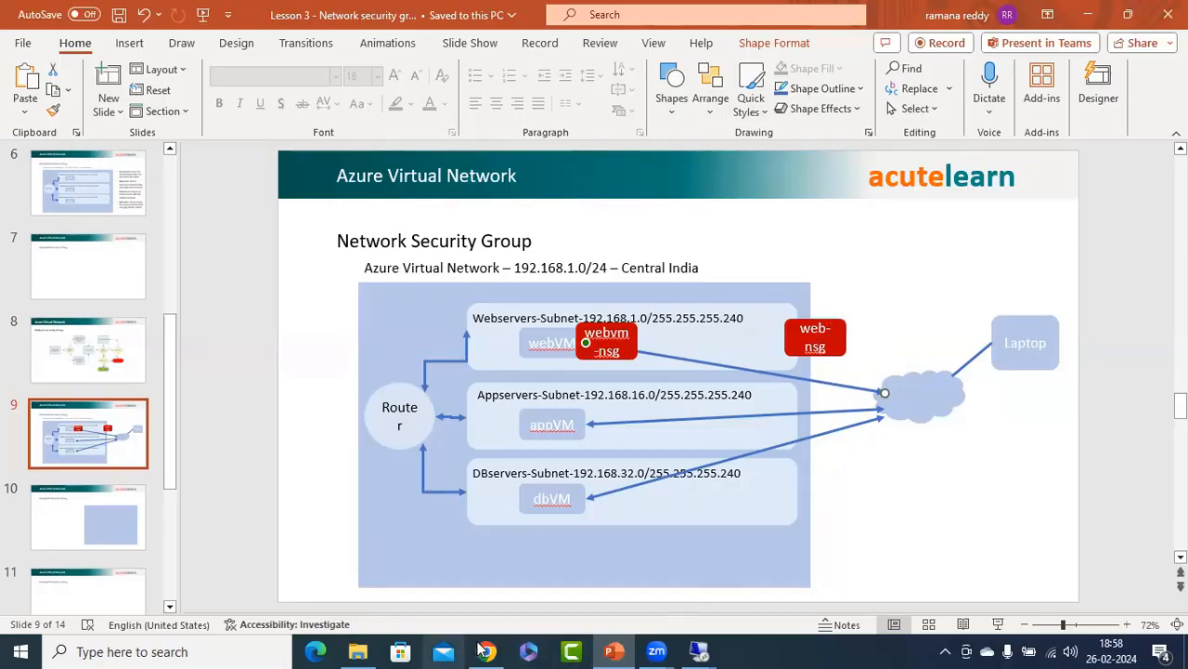
pyautogui.hotkey('alt', 'Tab')
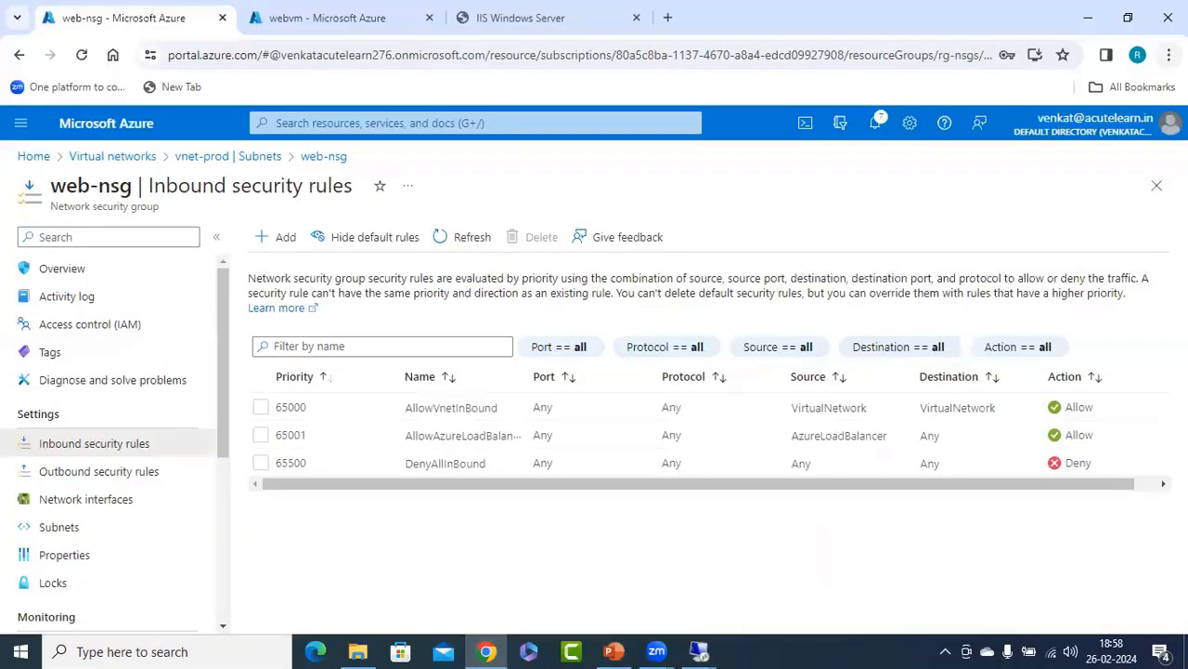
# Load 20.235.246.251 in a new Incognito window, reload the page to test access, and minimize the window
pyautogui.click(1169, 55)
pyautogui.click(931, 139)
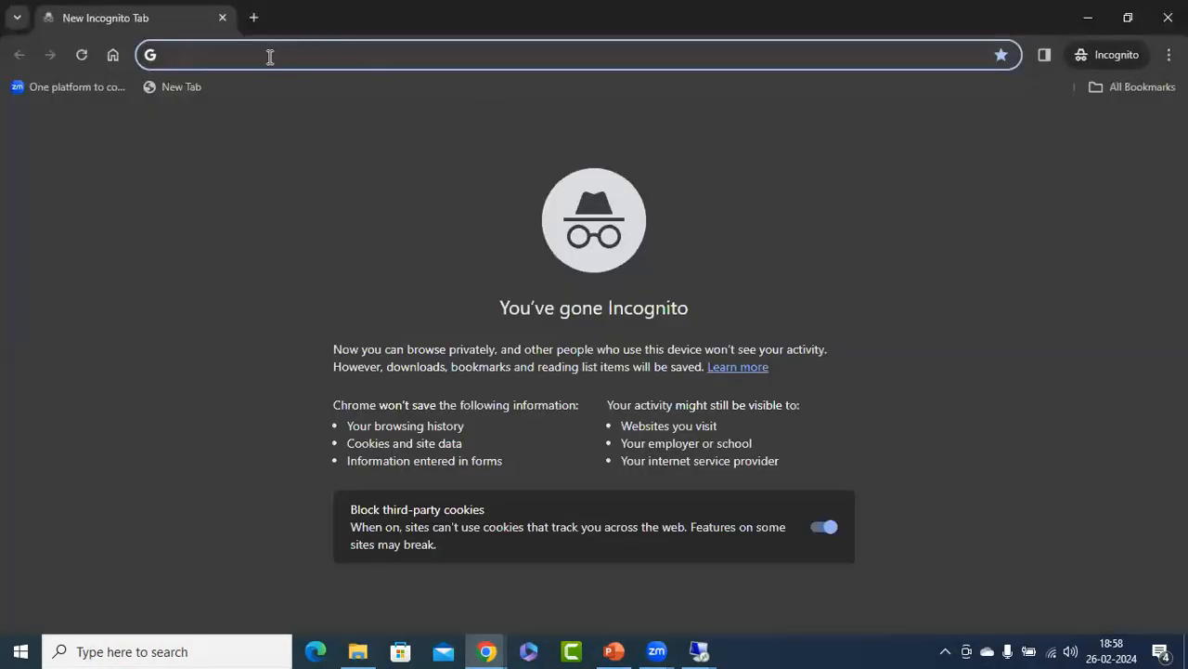
pyautogui.rightClick(269, 57)
pyautogui.click(336, 226)
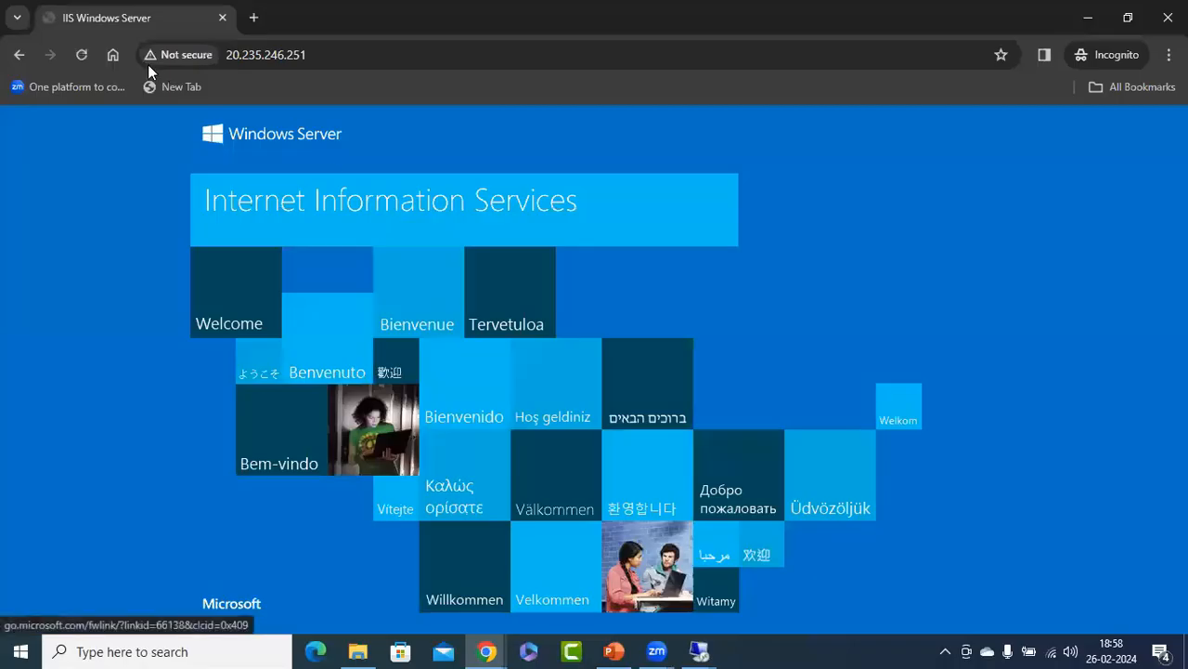
pyautogui.click(83, 56)
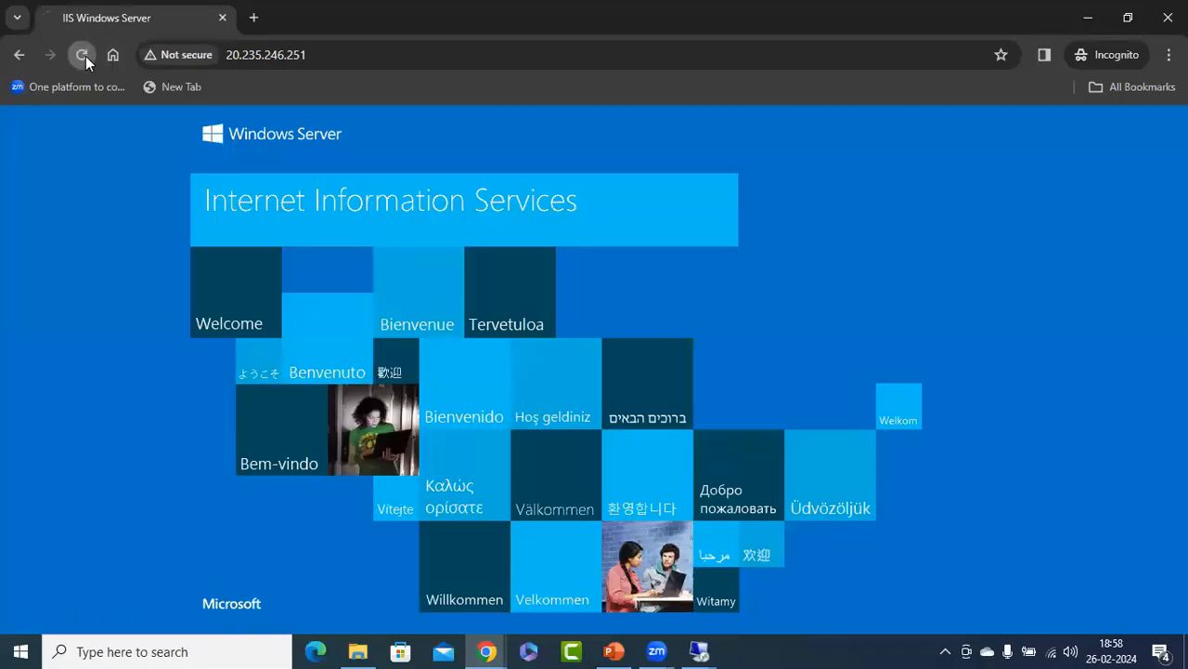
pyautogui.click(1092, 18)
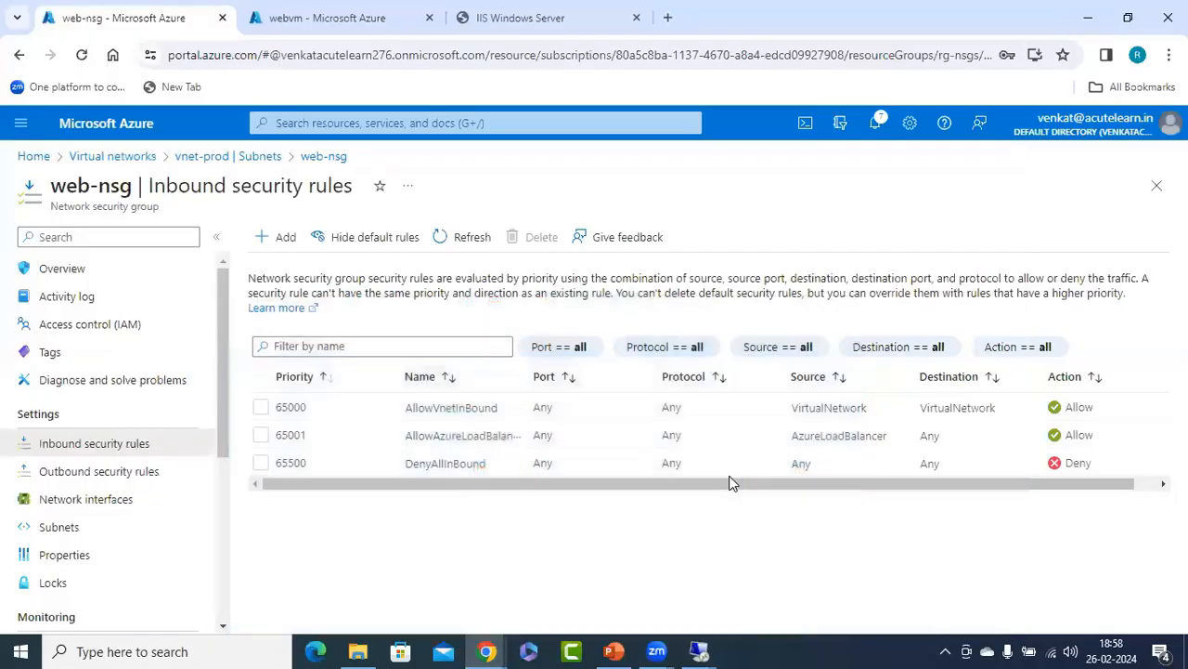
# Refresh web-nsg's inbound rules, and copy 20.235.246.251 from the Incognito window before closing it
pyautogui.click(449, 238)
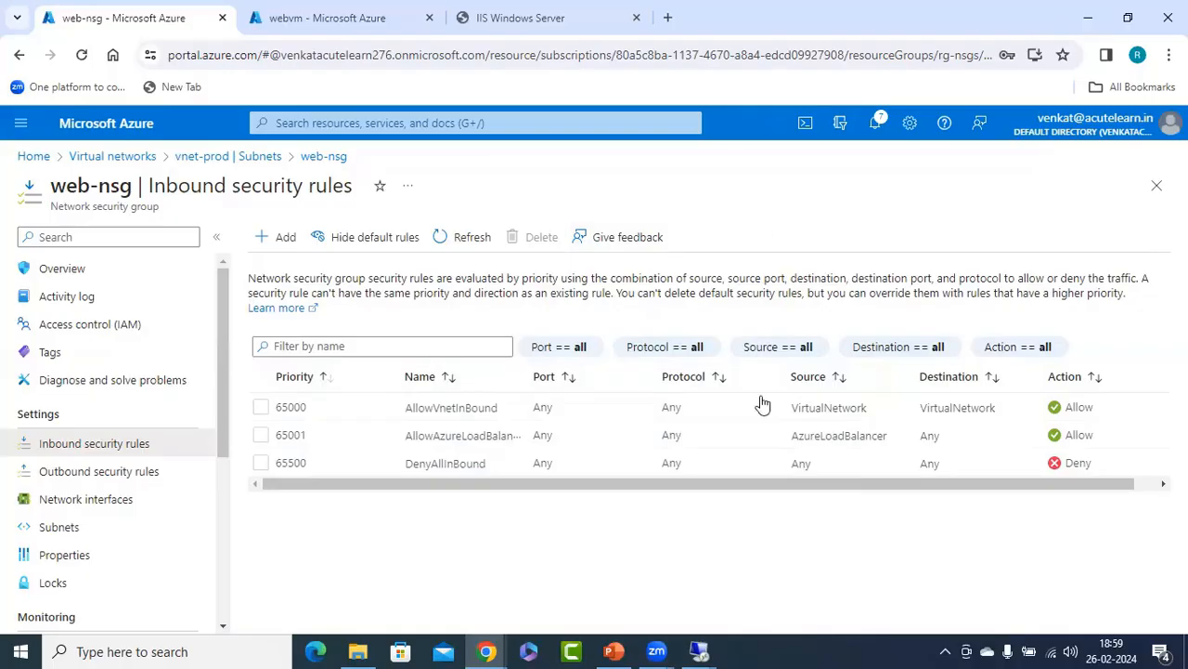
pyautogui.moveTo(486, 651)
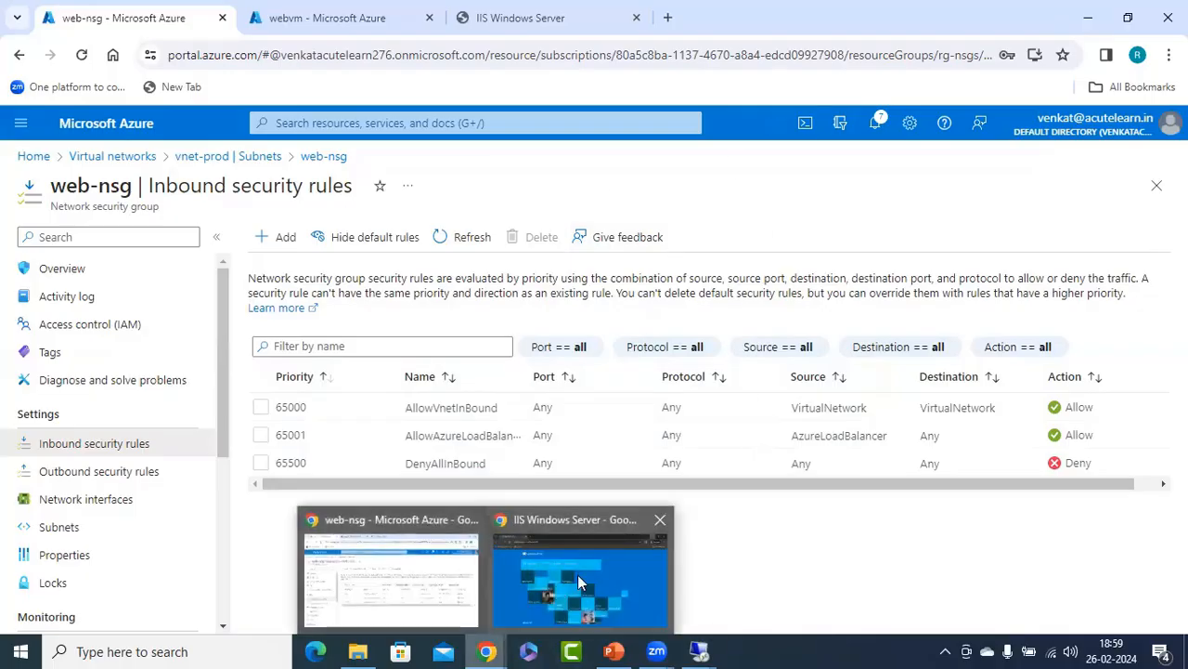
pyautogui.click(578, 574)
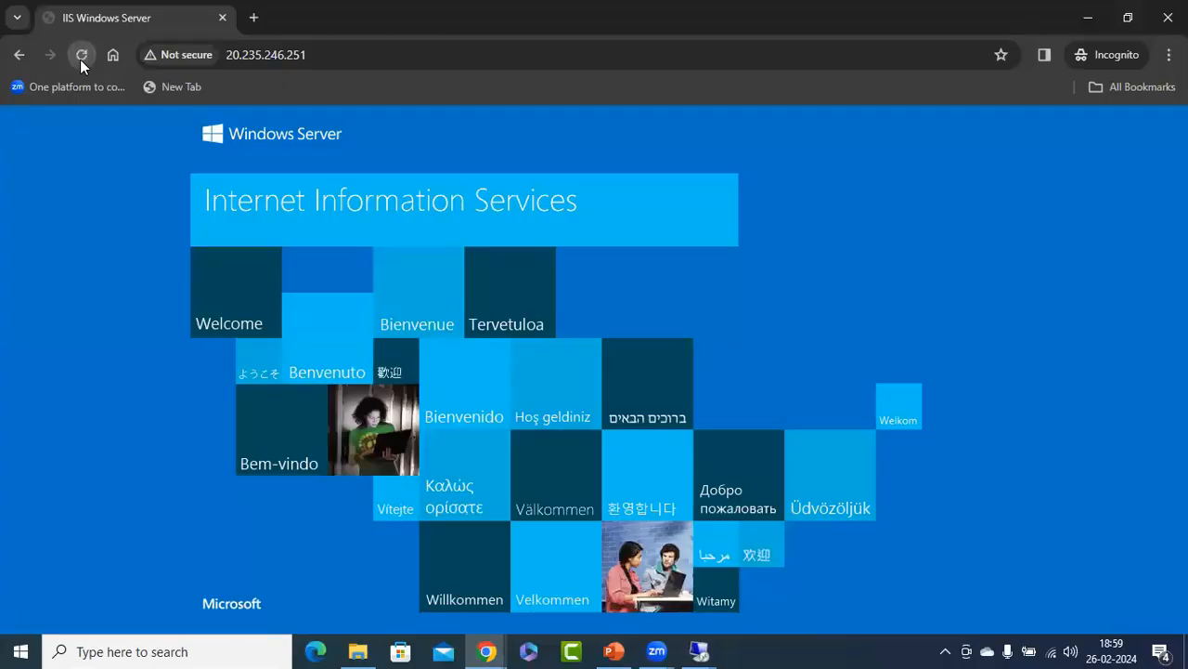
pyautogui.click(388, 58)
pyautogui.hotkey('ctrl', 'c')
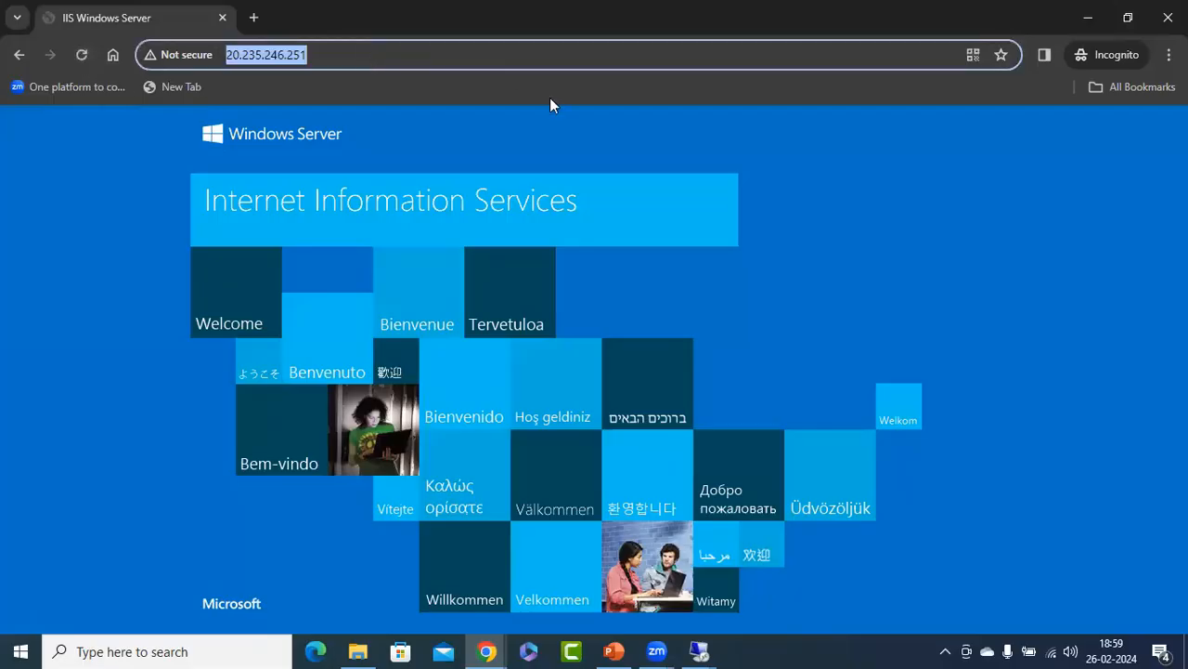
pyautogui.click(1168, 17)
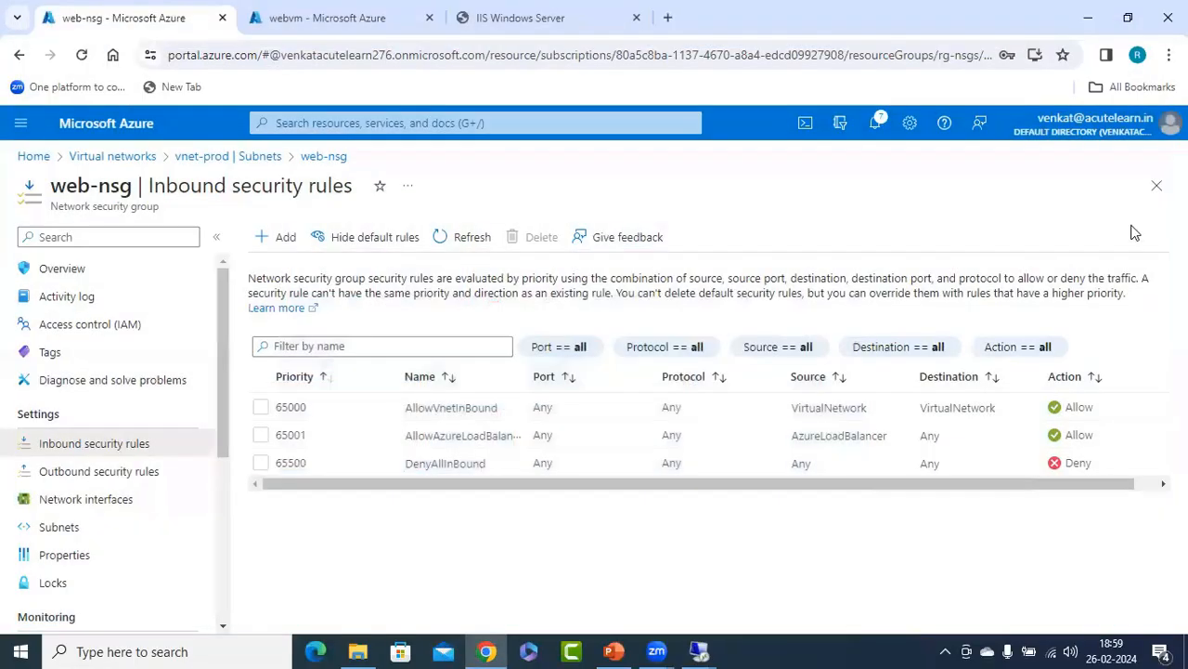
# Load 20.235.246.251 in a new Incognito window, reload the page, and minimize the window
pyautogui.click(1169, 55)
pyautogui.click(998, 142)
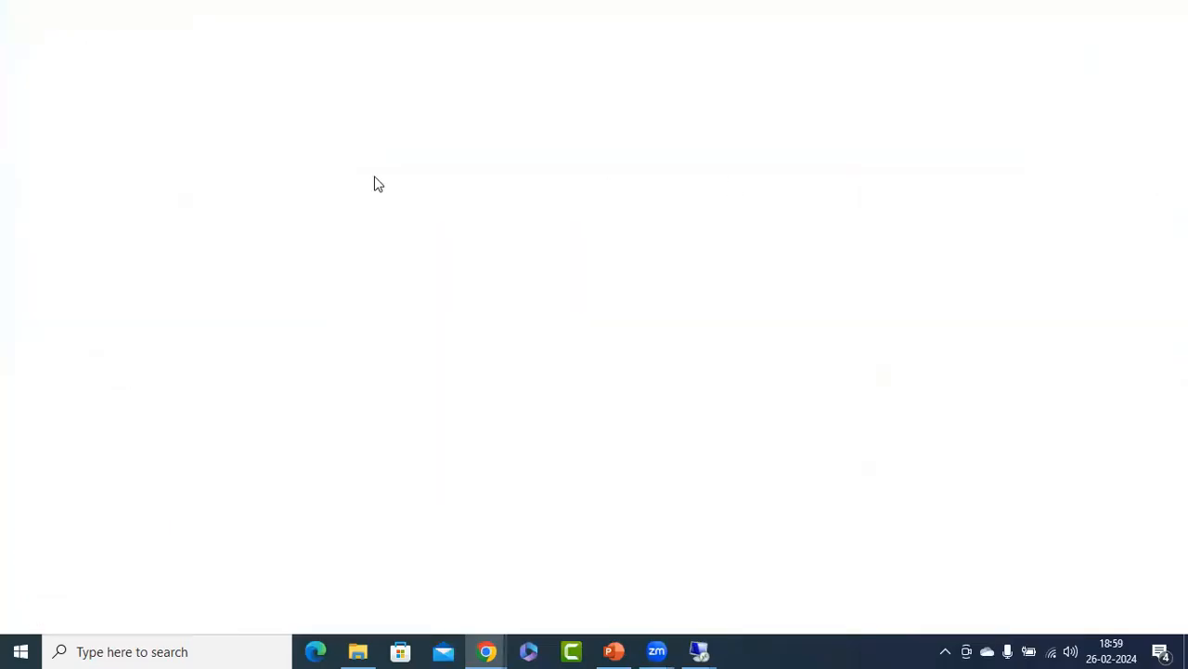
pyautogui.rightClick(221, 68)
pyautogui.click(282, 231)
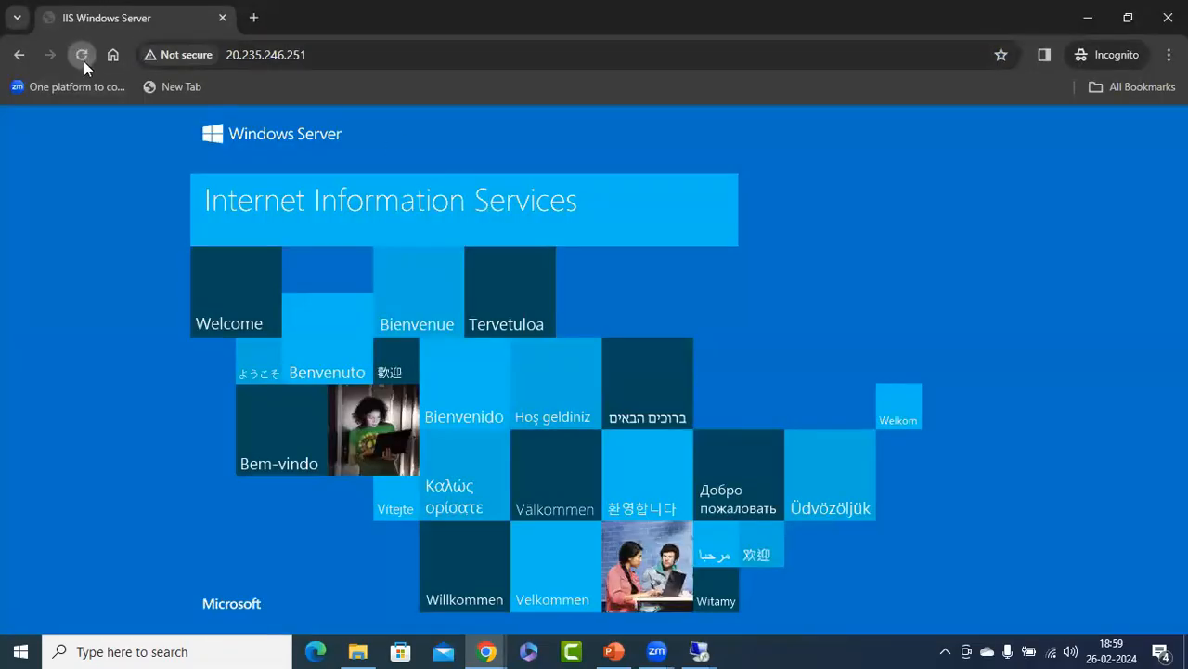
pyautogui.click(79, 57)
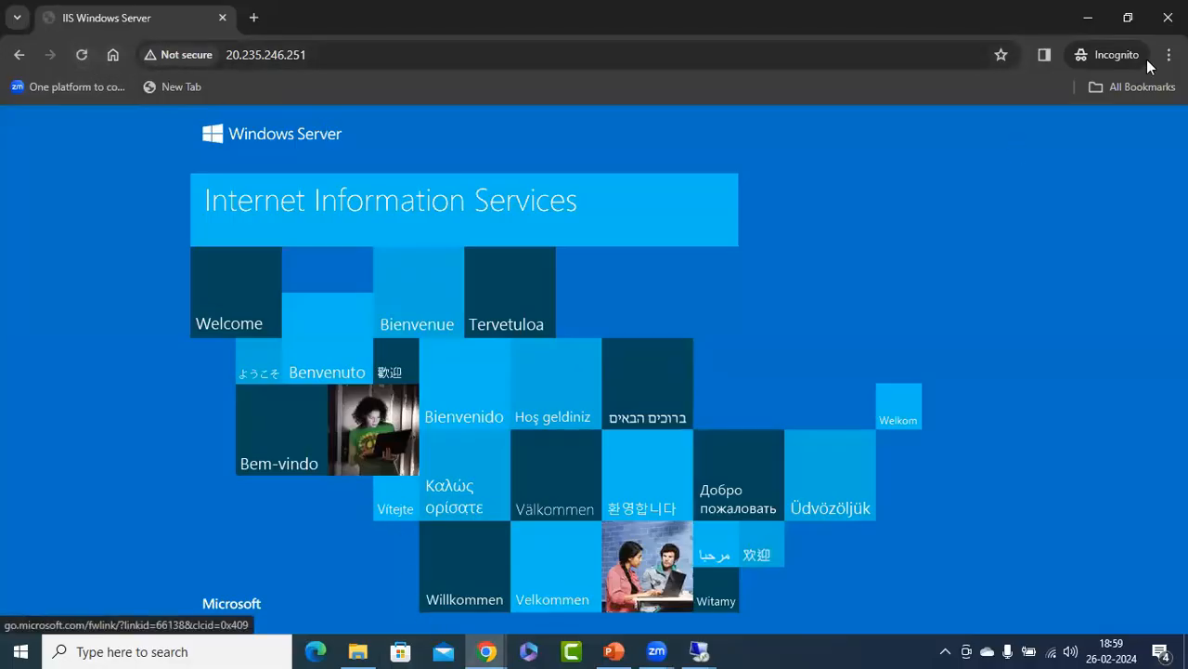
pyautogui.click(1088, 18)
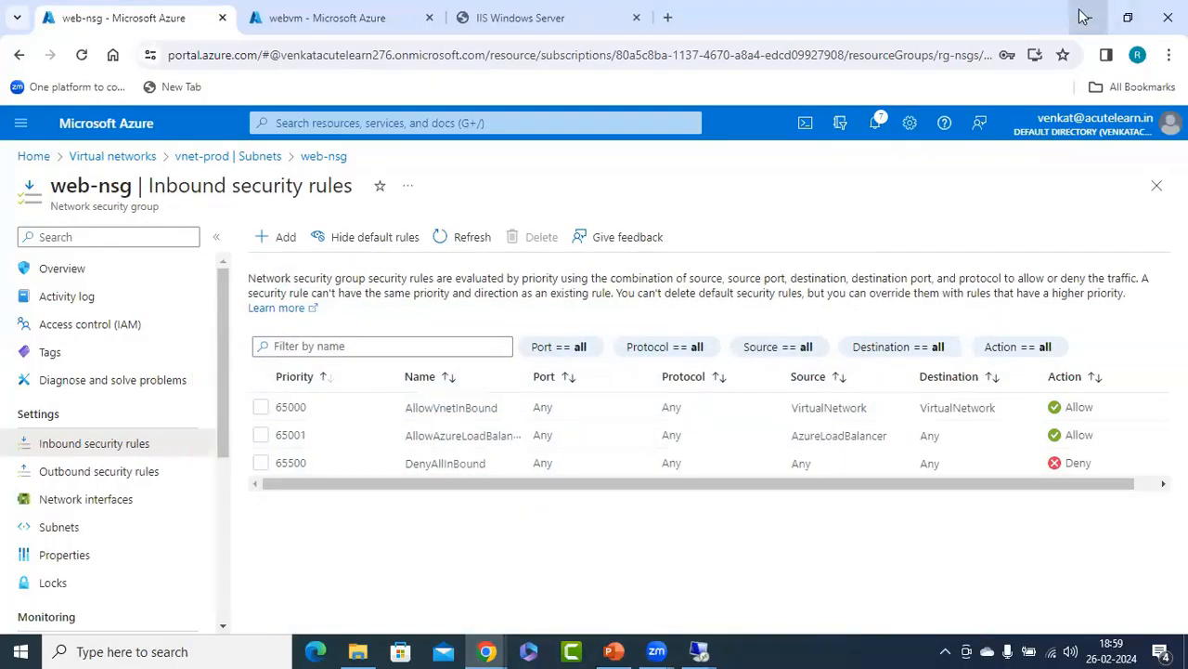
# Reload 20.235.246.251 in the regular browser tab and open the same address in another new Incognito window
pyautogui.click(557, 21)
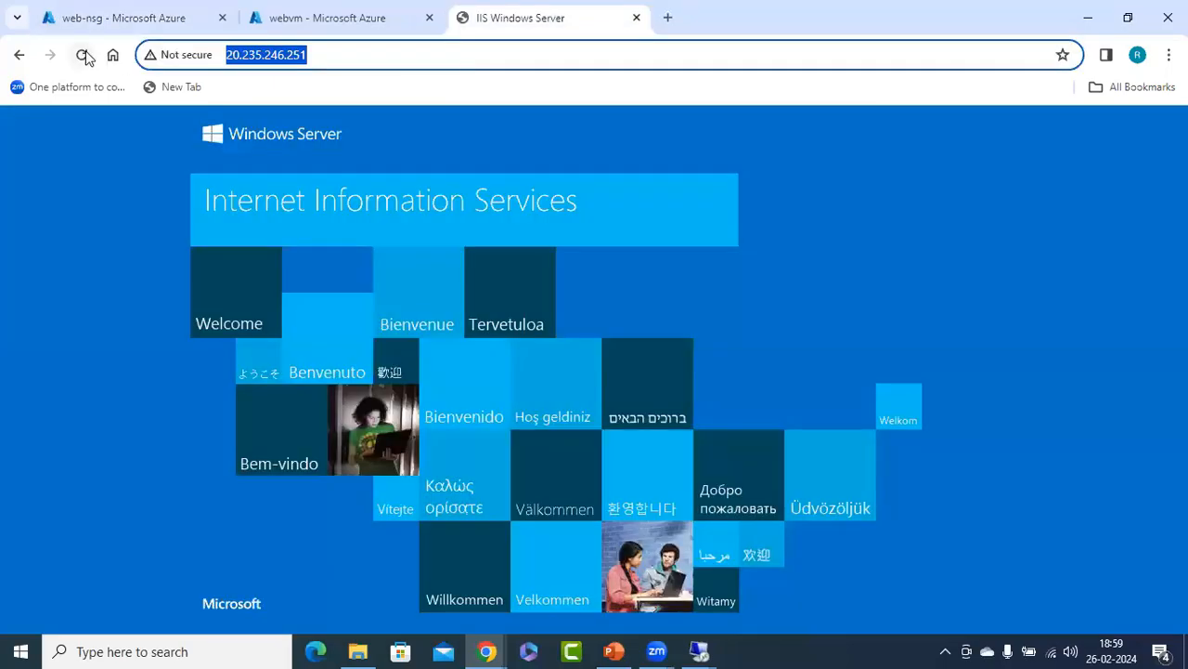
pyautogui.press('Return')
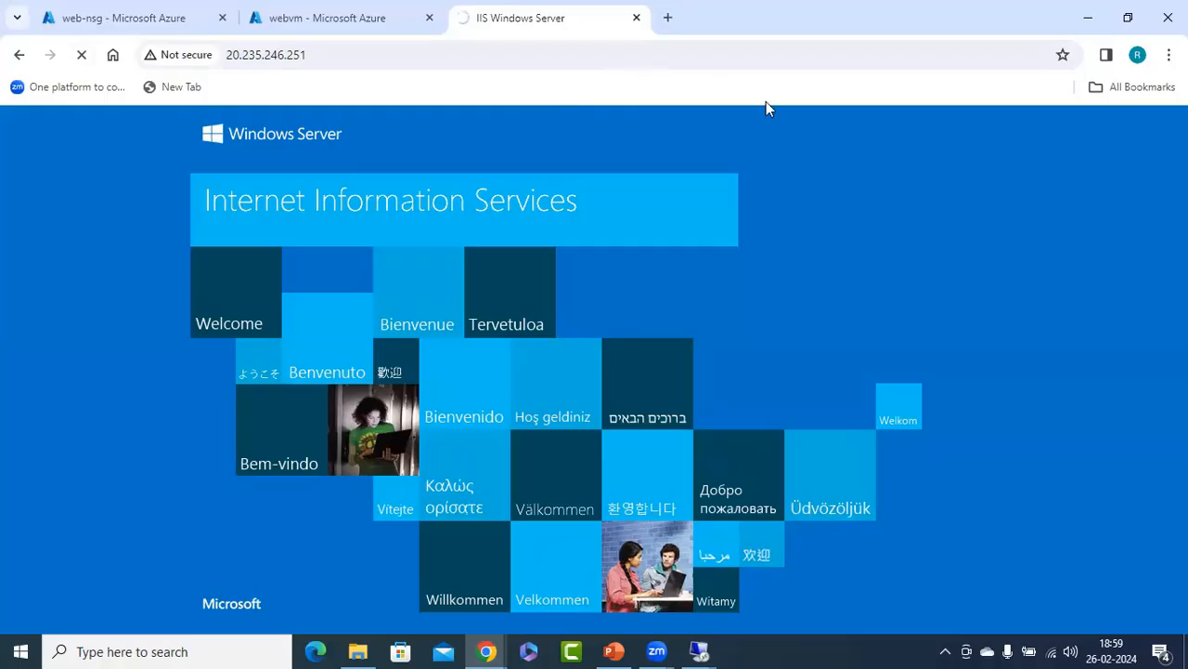
pyautogui.click(1169, 55)
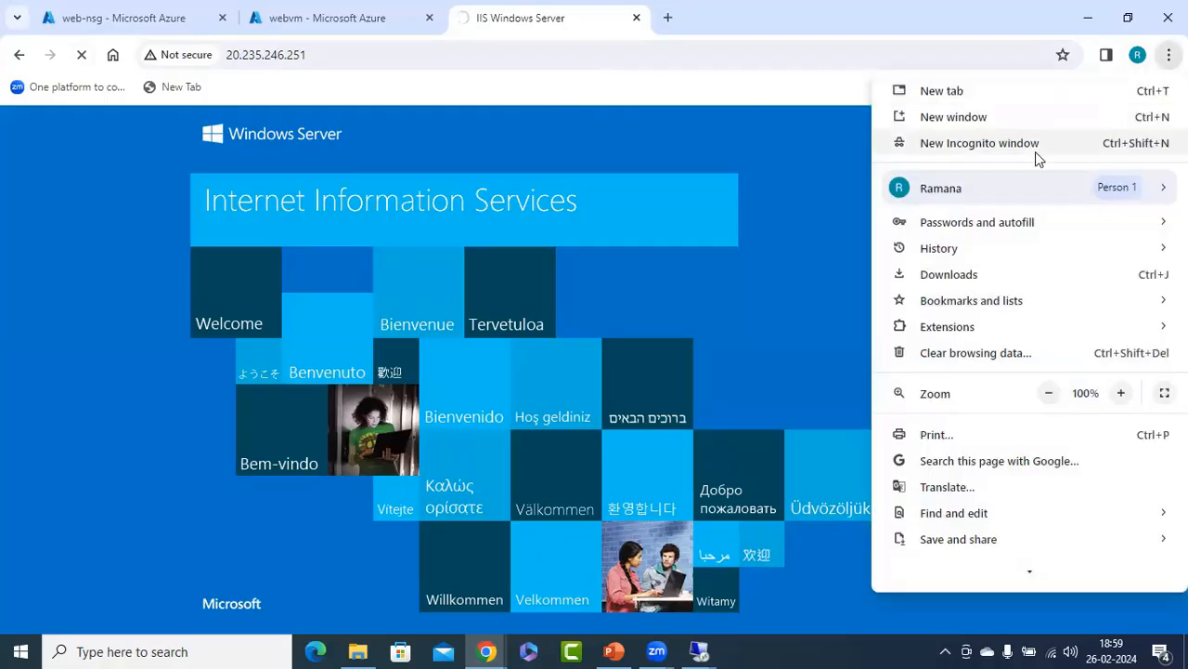
pyautogui.click(984, 144)
pyautogui.rightClick(414, 54)
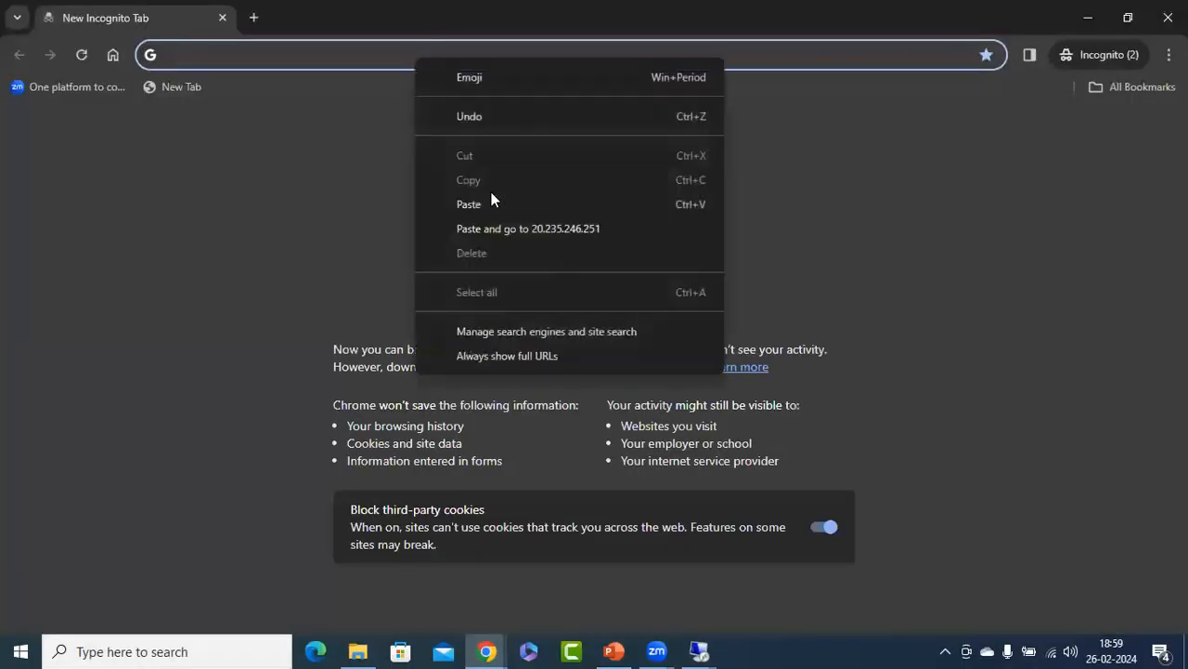
pyautogui.click(522, 233)
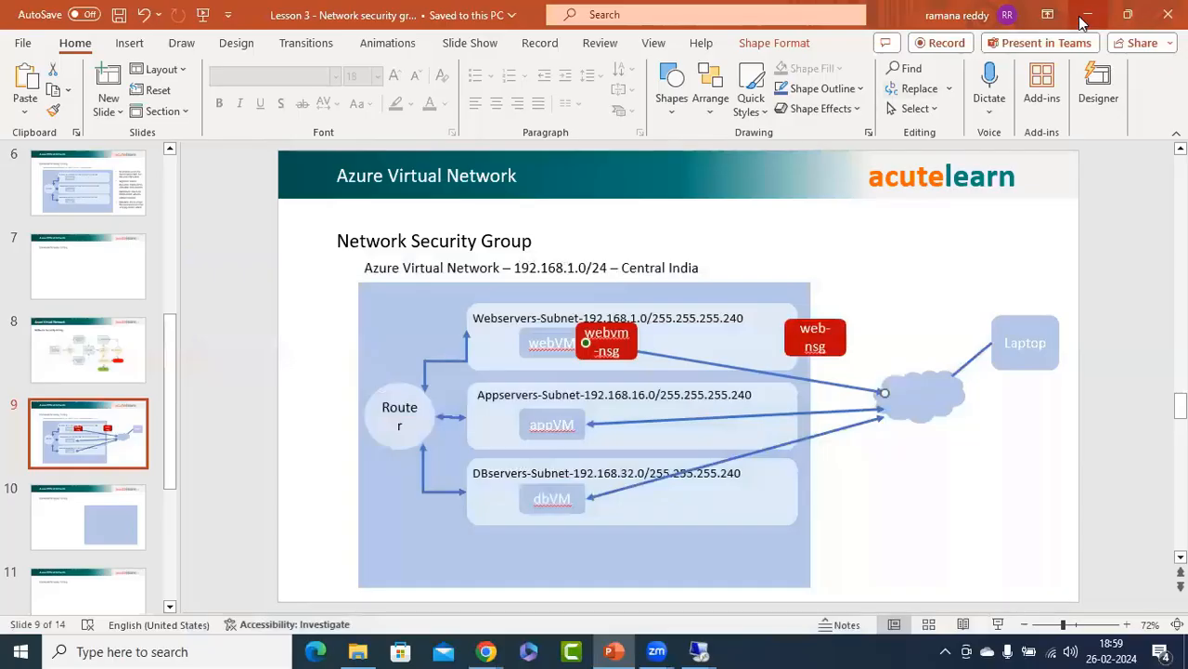
pyautogui.click(1086, 15)
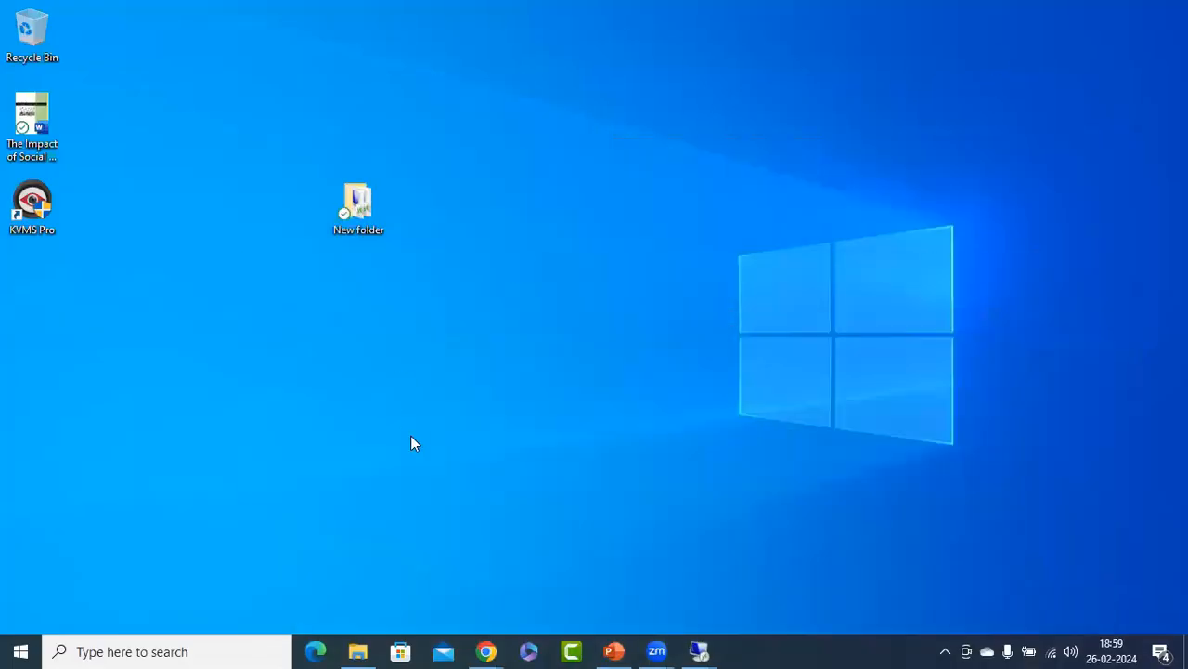
pyautogui.click(316, 650)
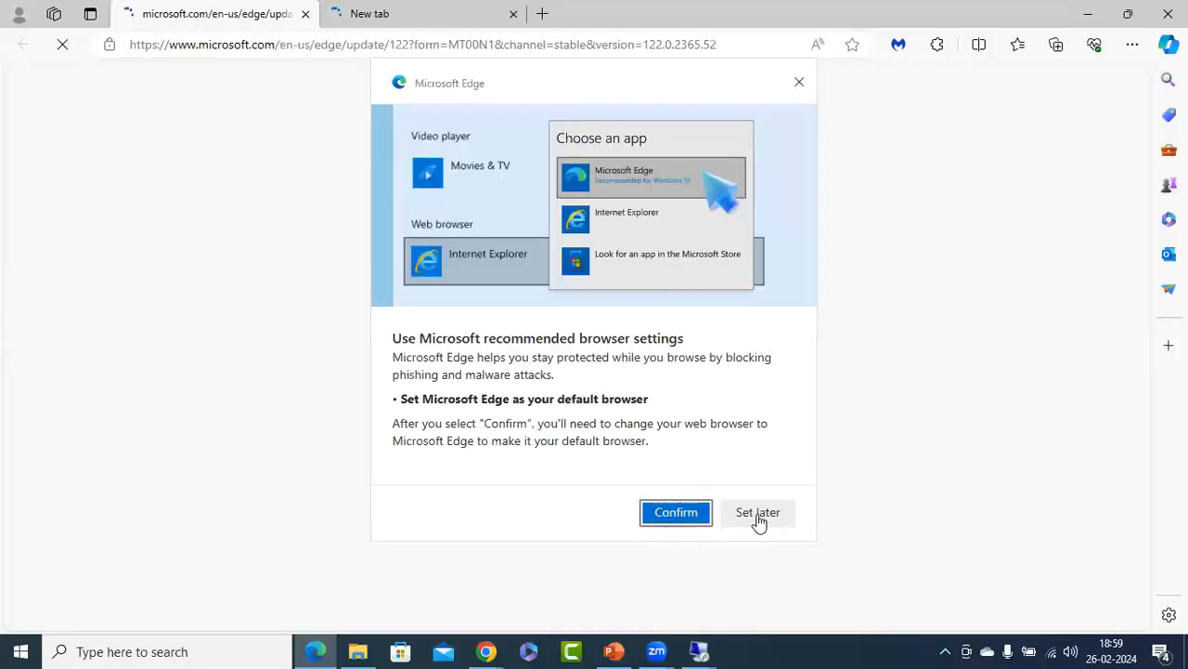
pyautogui.click(756, 515)
pyautogui.click(306, 14)
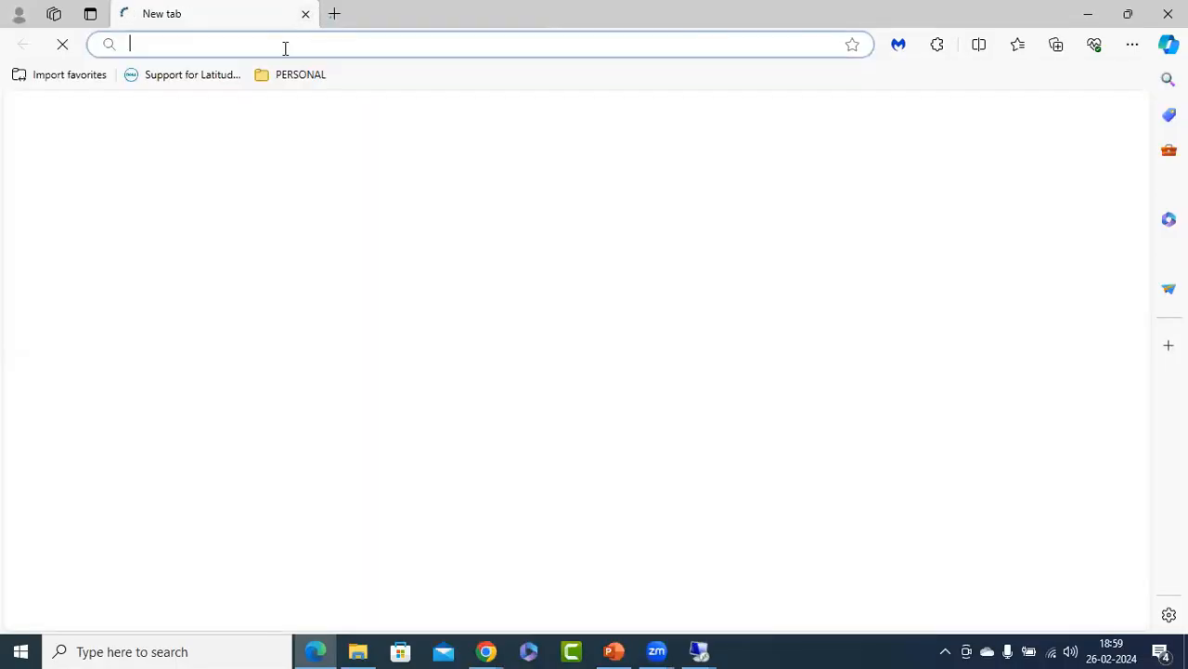
pyautogui.rightClick(287, 48)
pyautogui.click(337, 215)
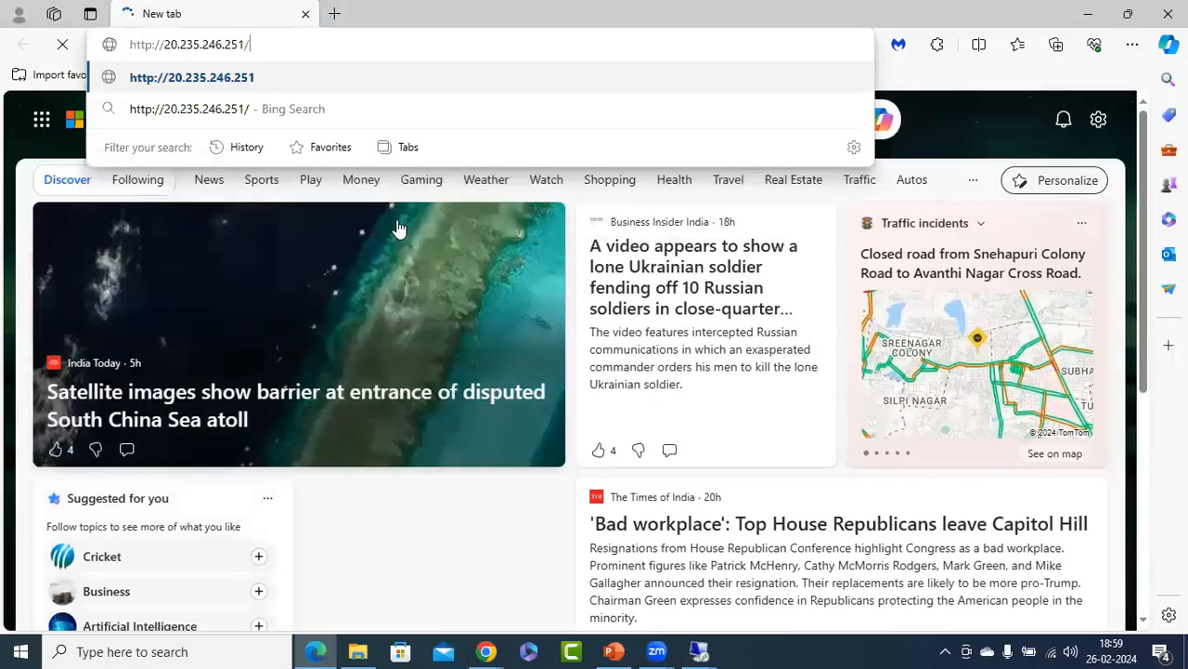
pyautogui.press('Return')
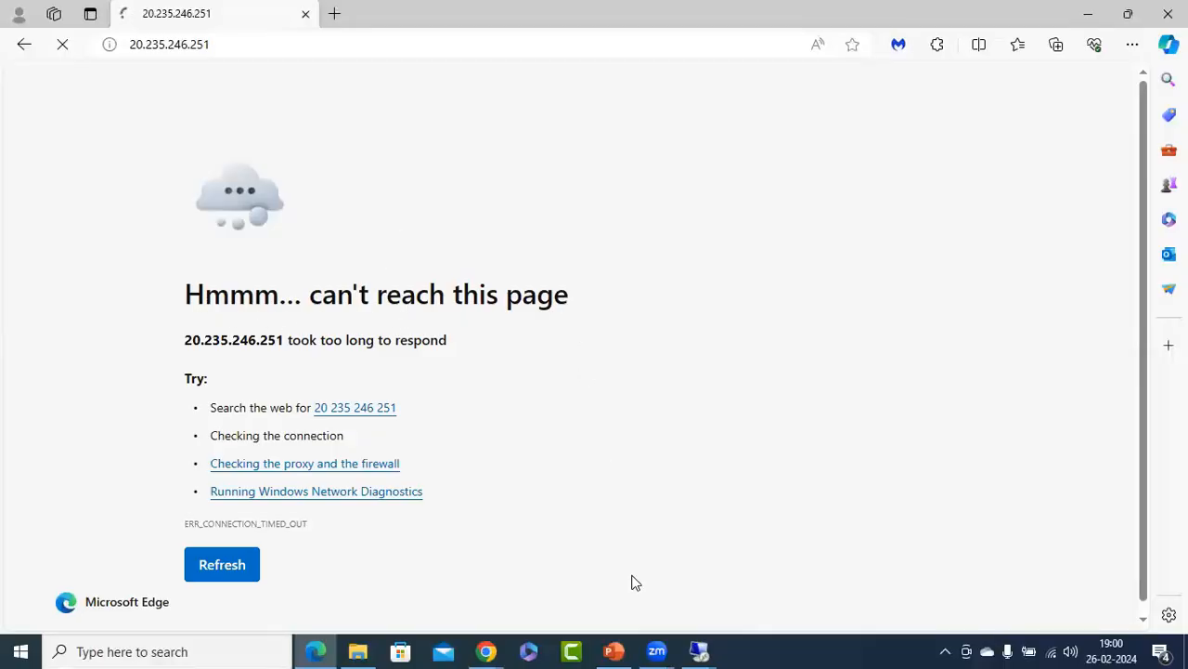
# Switch to the 20.235.246.251 Remote Desktop session, show All Servers in Server Manager, and close the session
pyautogui.click(614, 652)
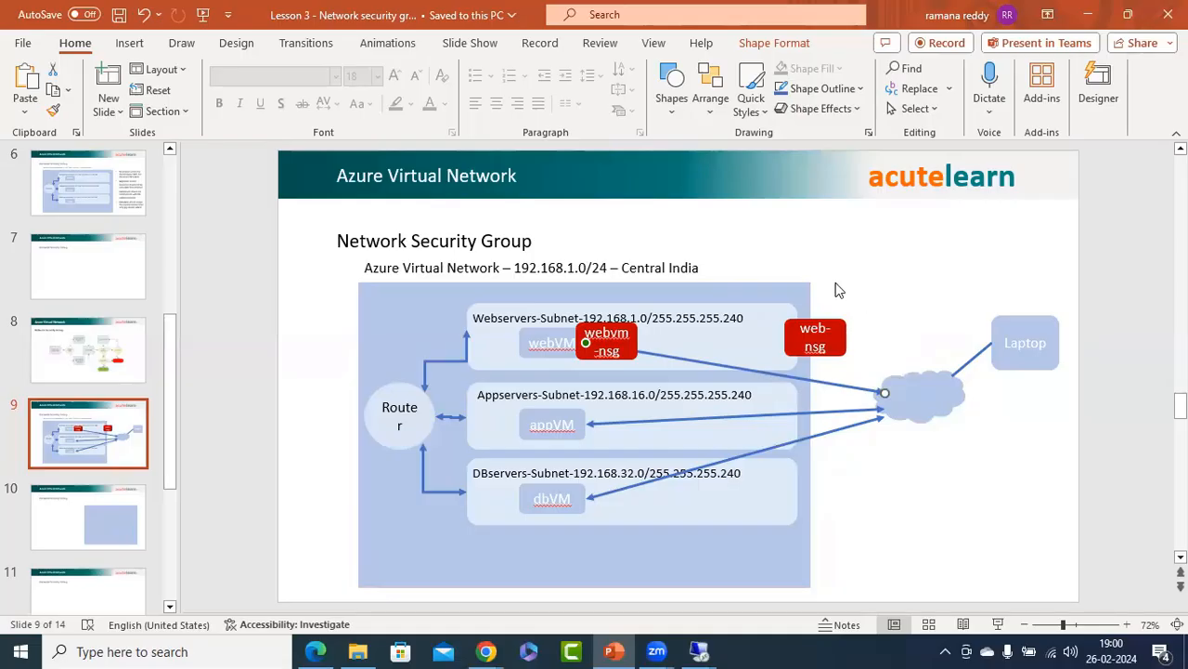
pyautogui.moveTo(698, 650)
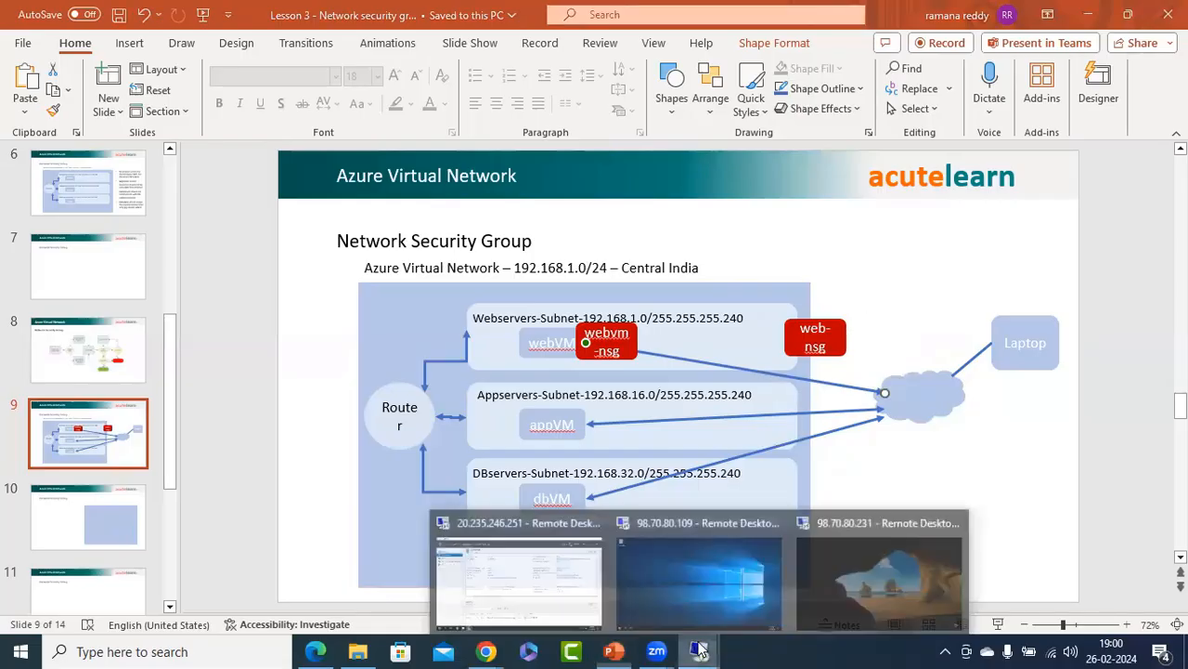
pyautogui.click(540, 595)
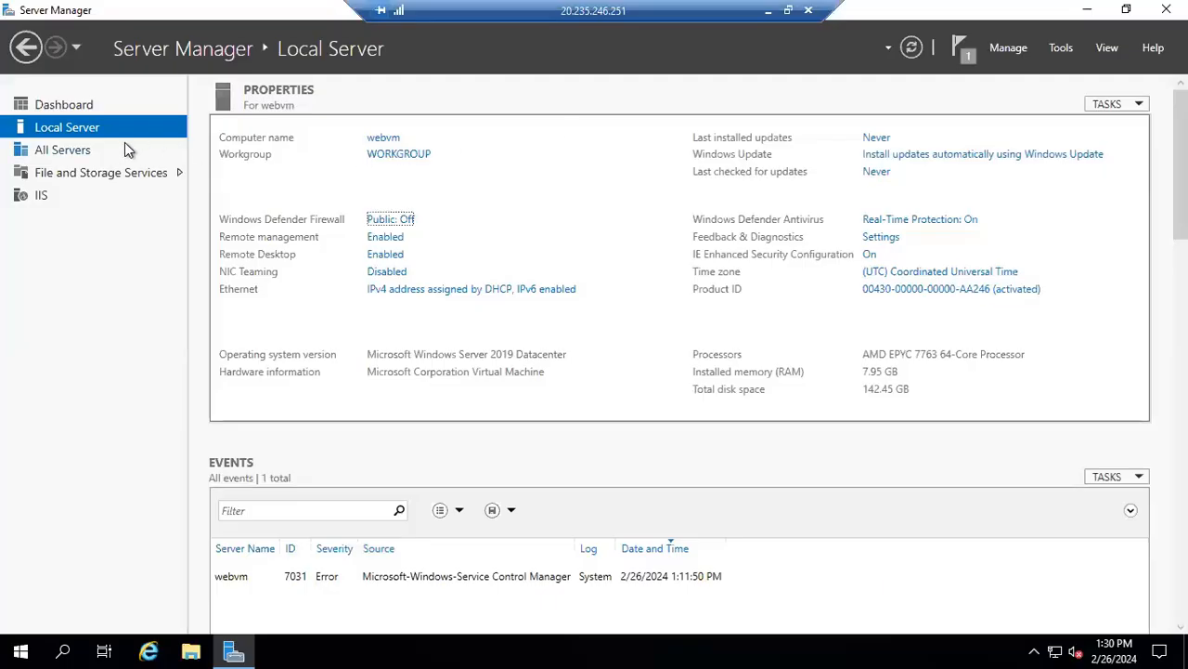
pyautogui.click(167, 149)
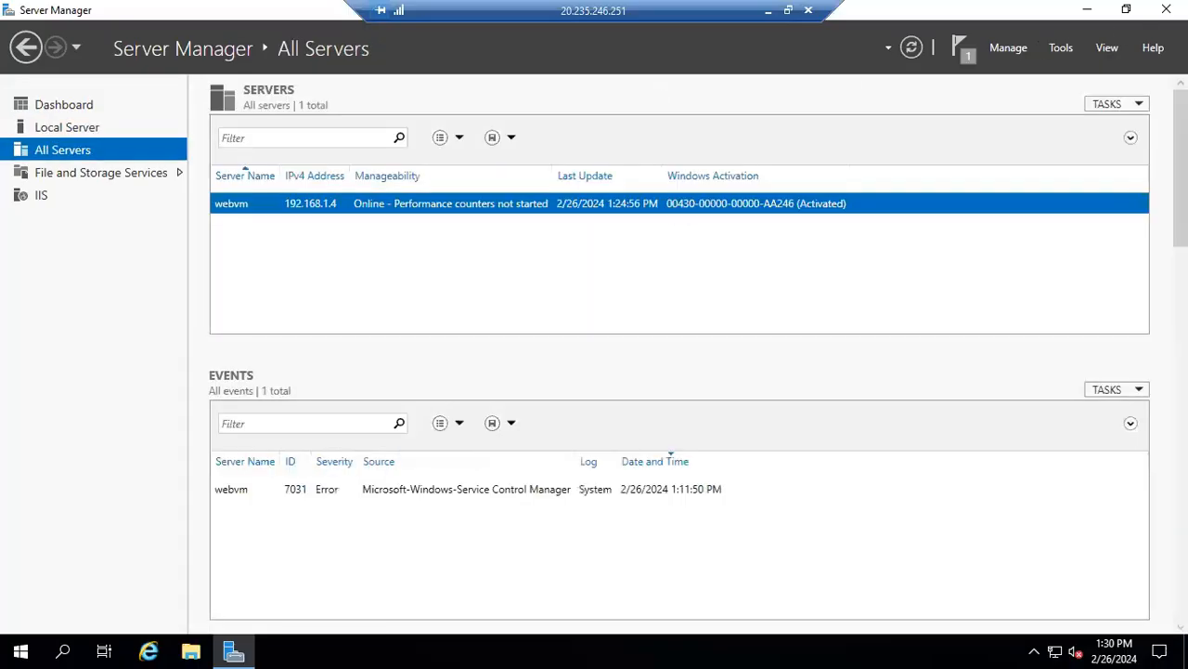
pyautogui.click(809, 11)
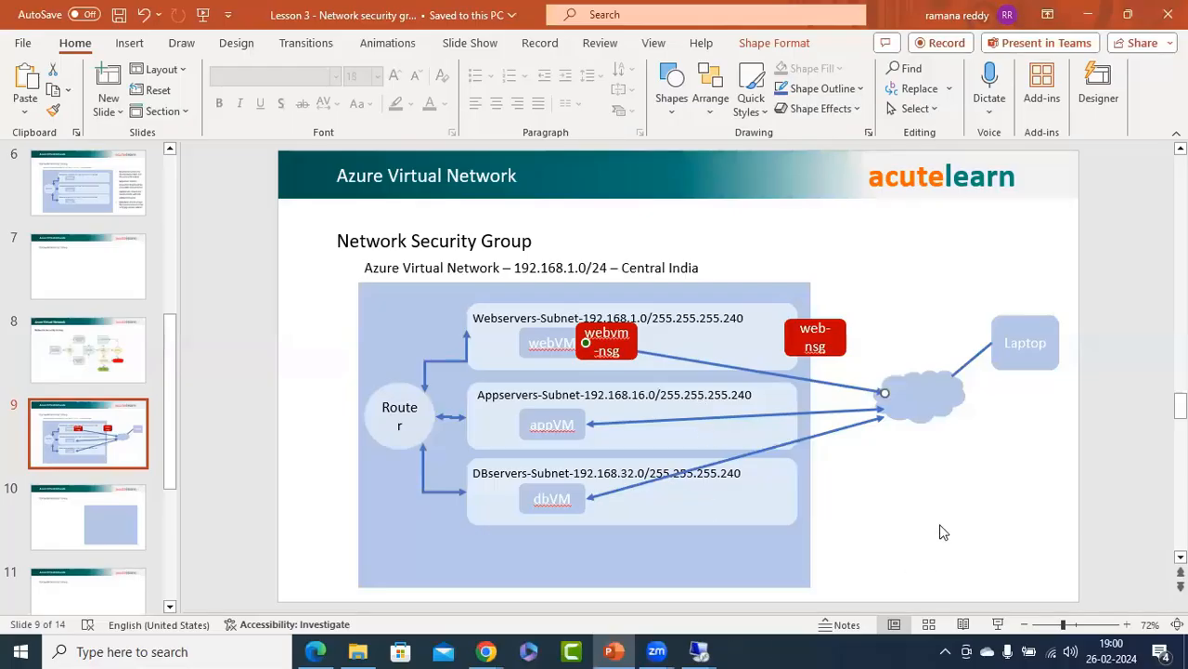
# Try to connect to 20.235.246.251 with a new Remote Desktop Connection and close the connection dialog
pyautogui.rightClick(21, 651)
pyautogui.click(55, 567)
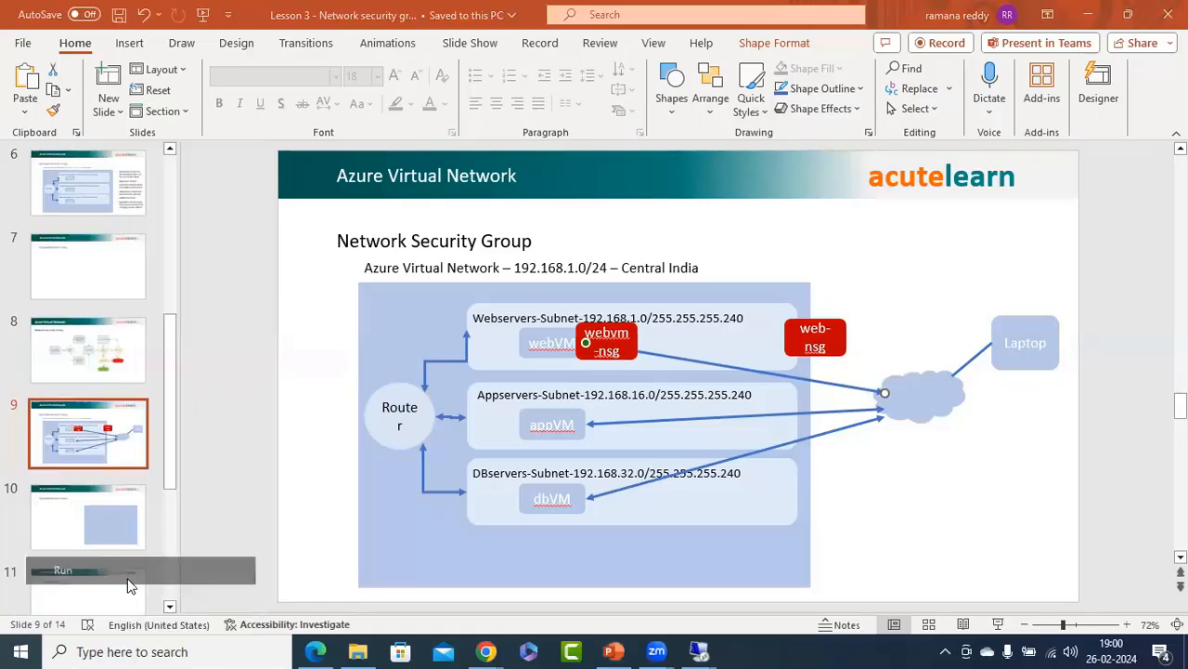
pyautogui.click(148, 597)
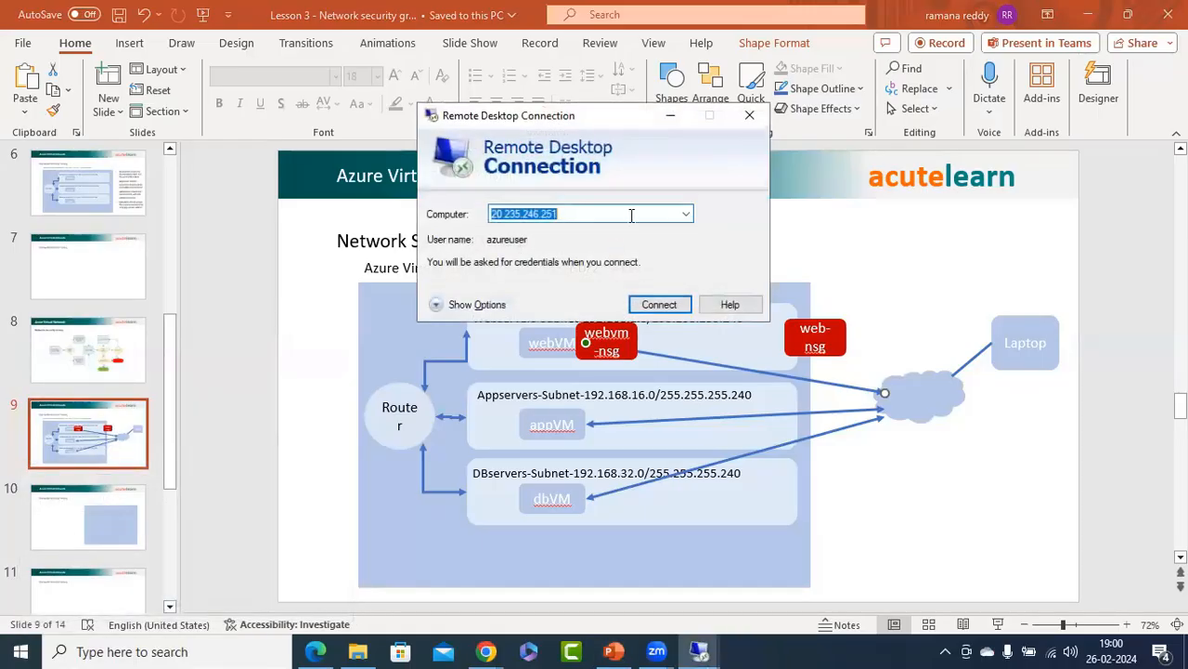
pyautogui.click(659, 303)
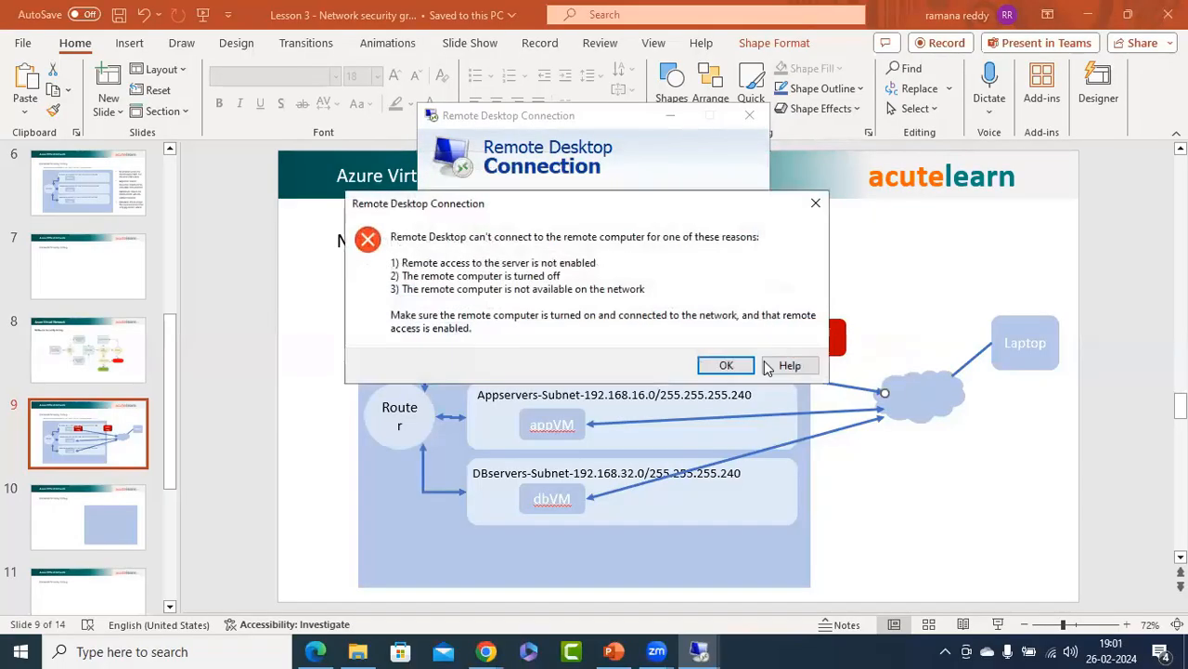
pyautogui.click(741, 367)
pyautogui.click(750, 115)
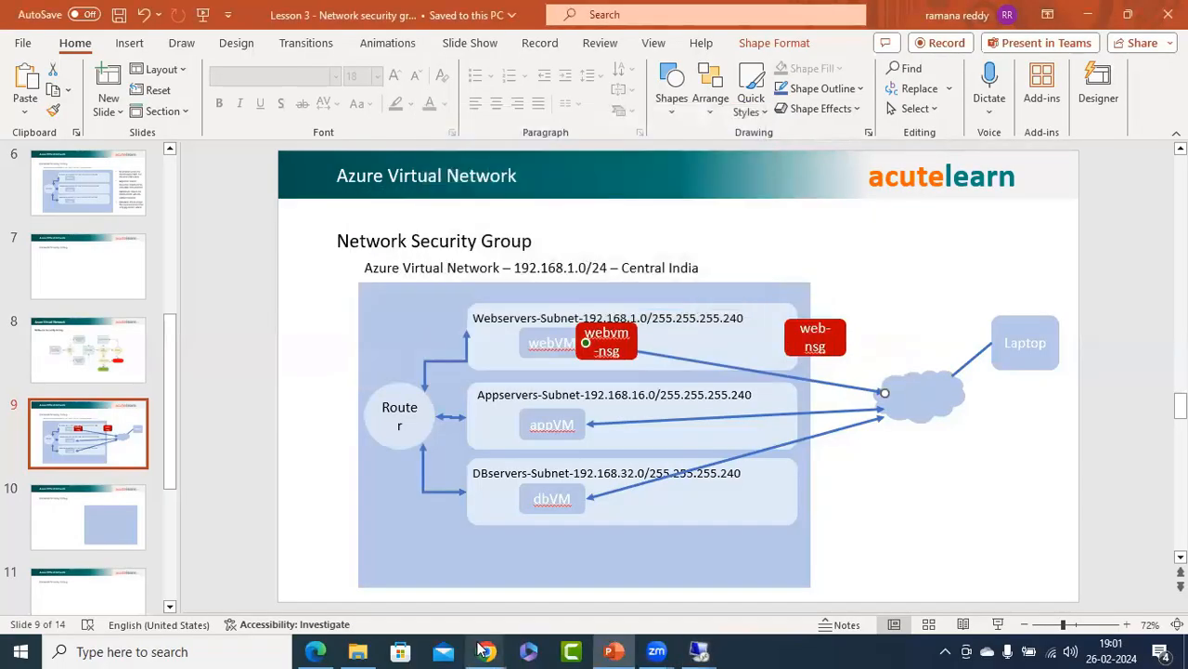
# Switch to web-nsg's inbound security rules in Chrome and start a new rule with destination port 3389
pyautogui.moveTo(486, 651)
pyautogui.click(418, 579)
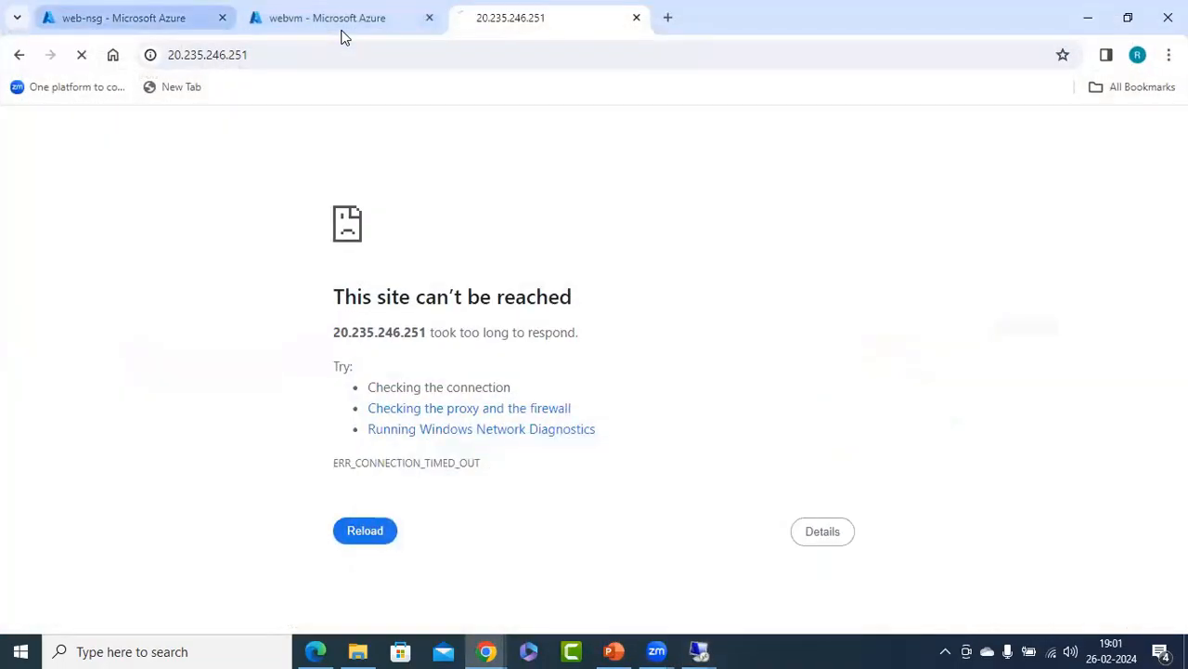
pyautogui.click(172, 18)
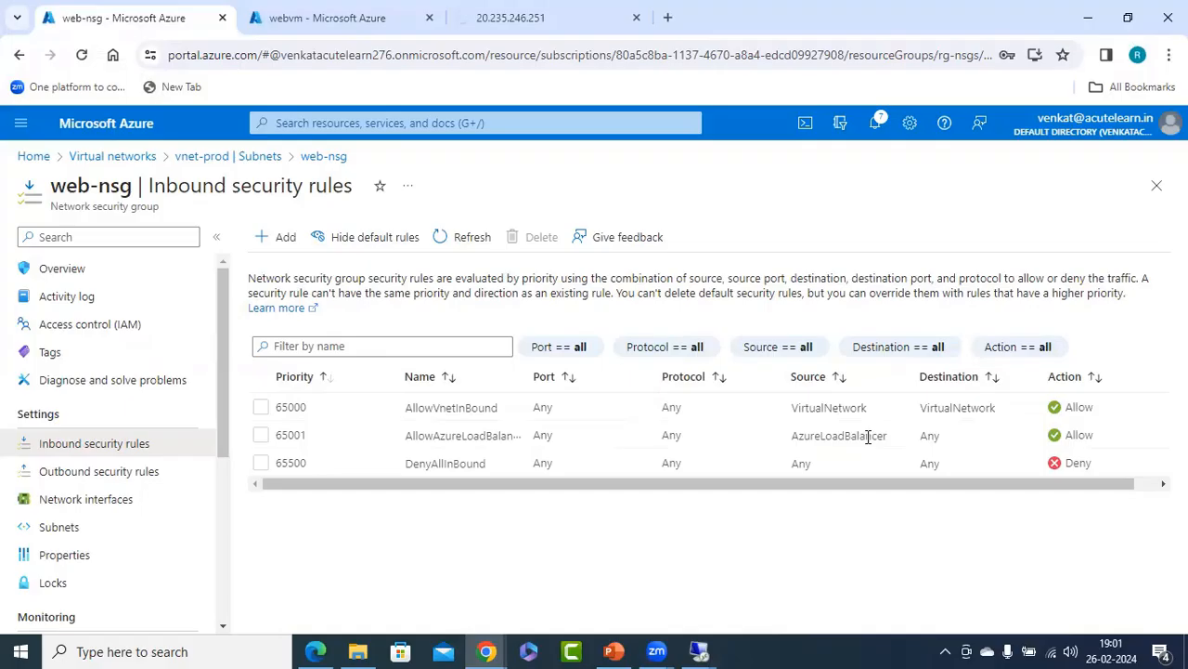
pyautogui.click(269, 238)
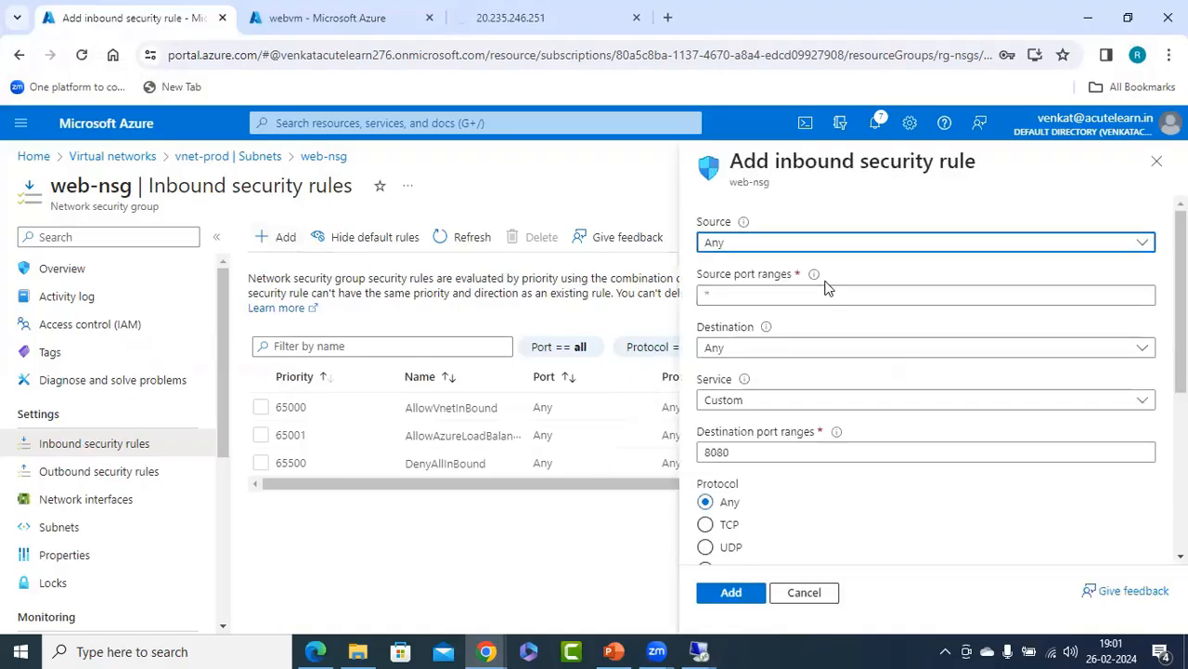
pyautogui.moveTo(761, 444); pyautogui.dragTo(608, 455)
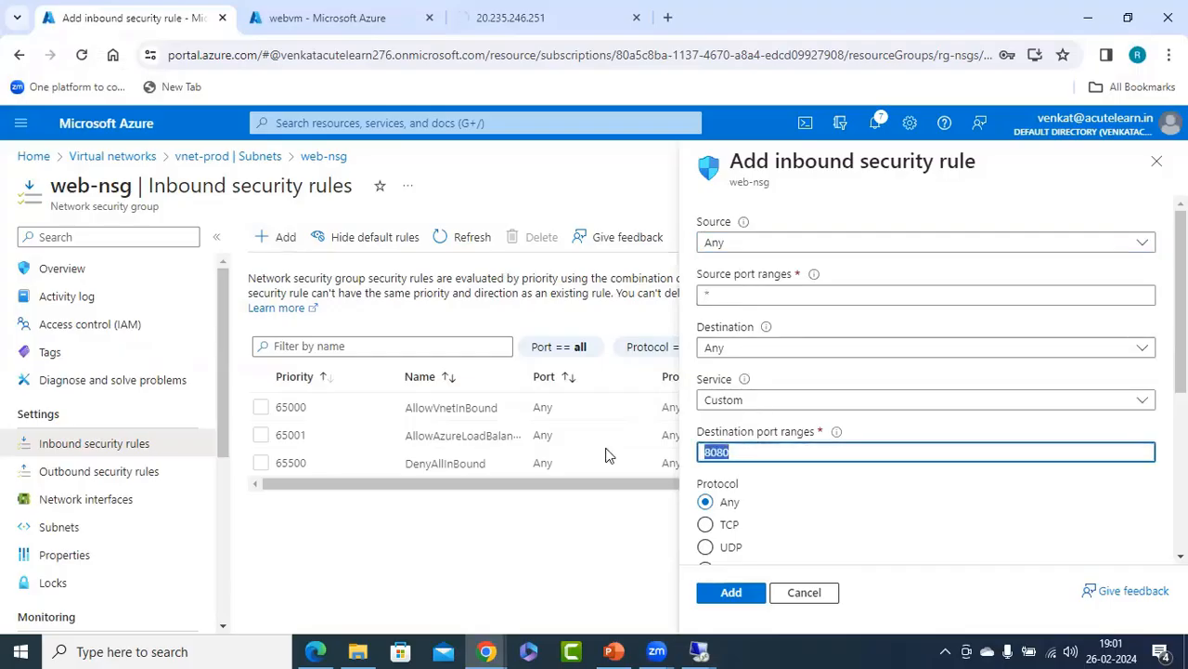
pyautogui.write('3389')
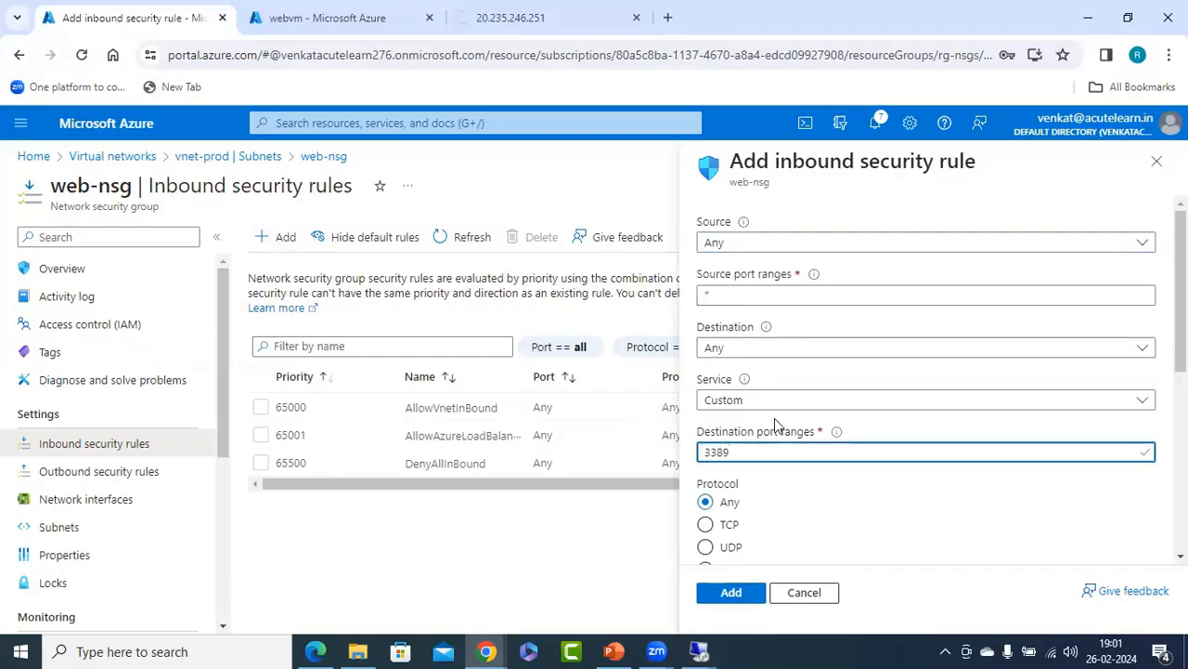
# Set the port 3389 allow rule's priority to 300 and create the rule
pyautogui.scroll(-3, 797, 437)
pyautogui.scroll(5, 797, 436)
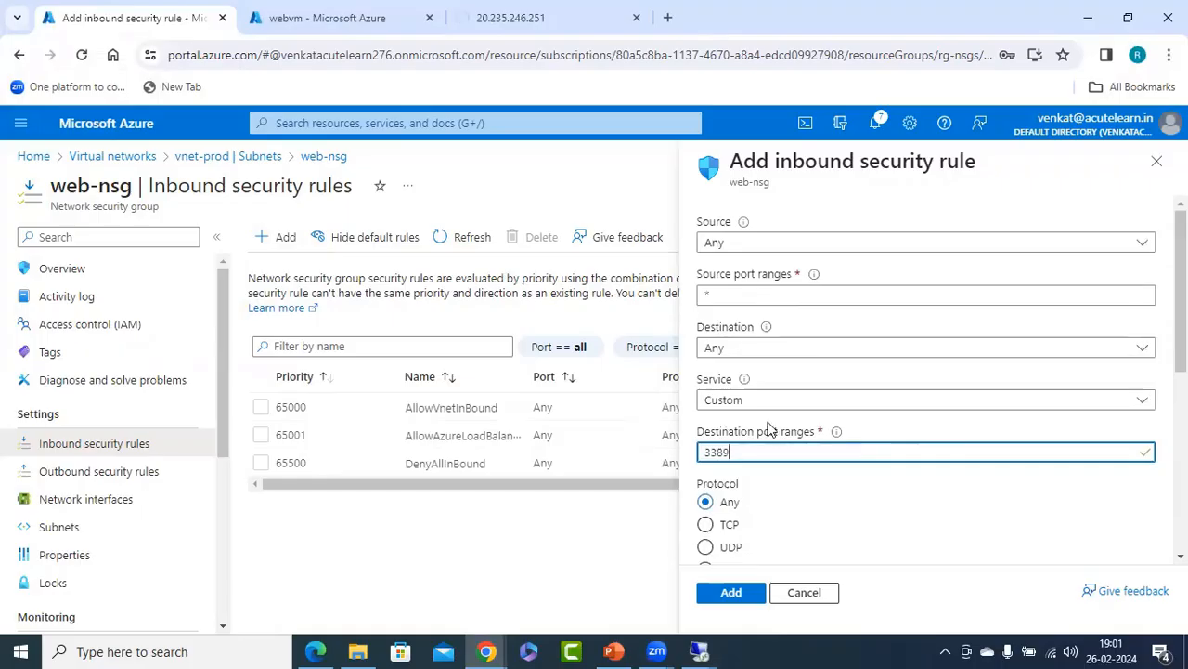
pyautogui.scroll(-5, 840, 427)
pyautogui.moveTo(740, 297); pyautogui.dragTo(602, 293)
pyautogui.write('3')
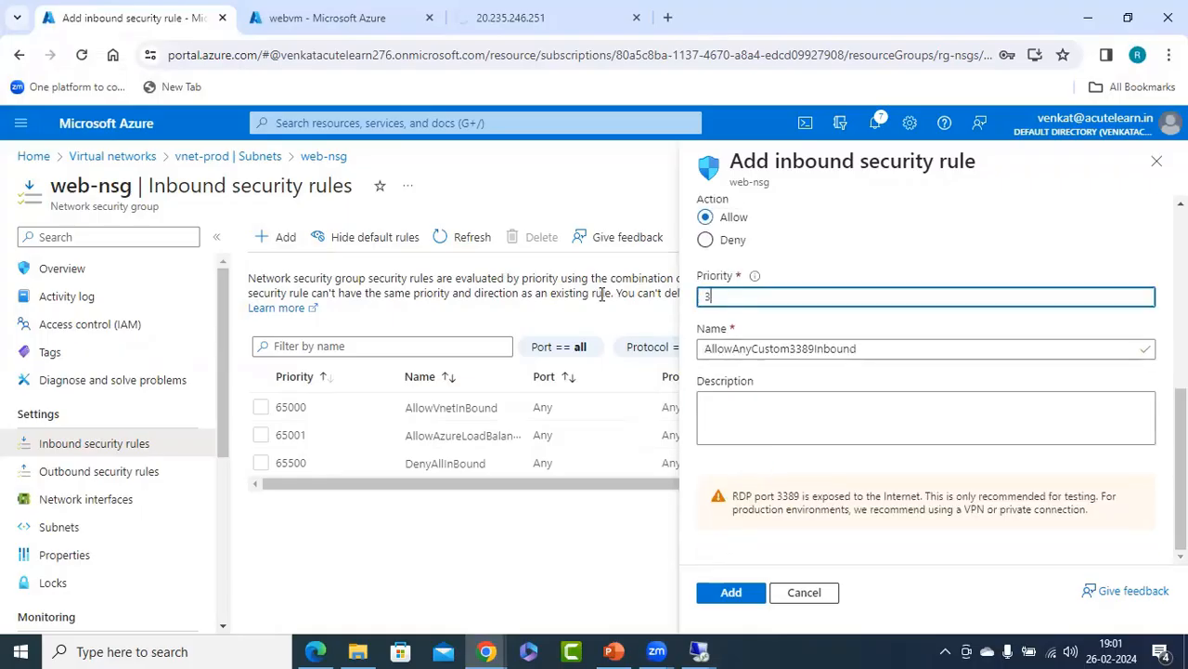
pyautogui.write('00')
pyautogui.click(733, 593)
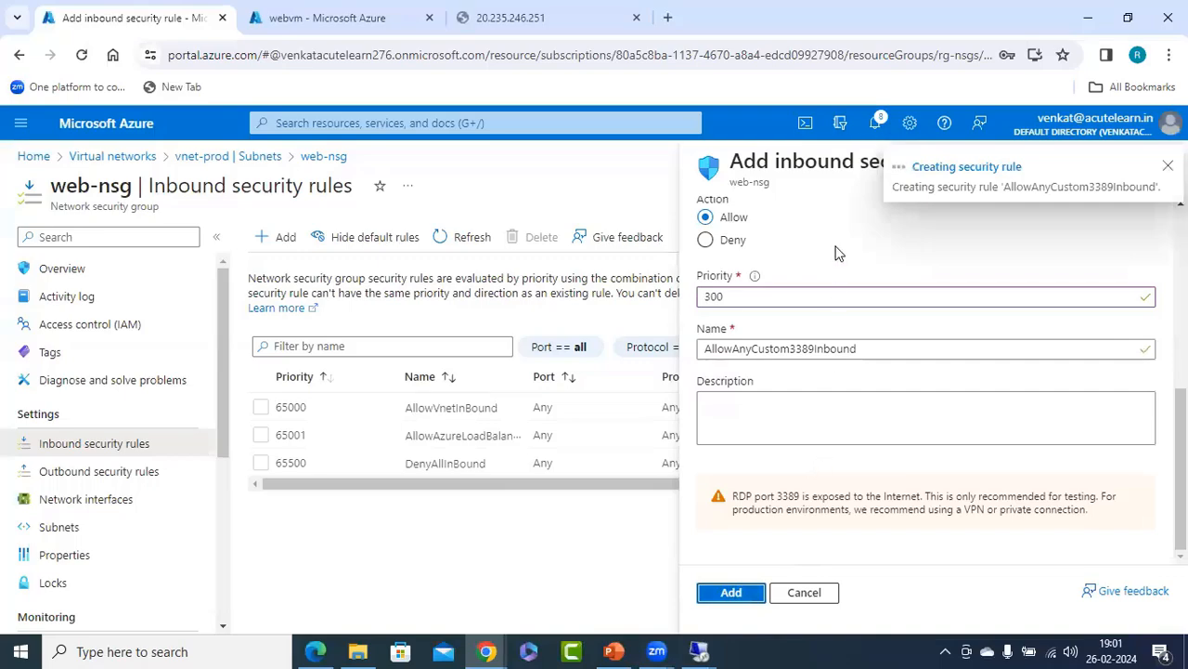
# Add an inbound allow rule to web-nsg for destination port 80, keeping priority 310
pyautogui.click(278, 237)
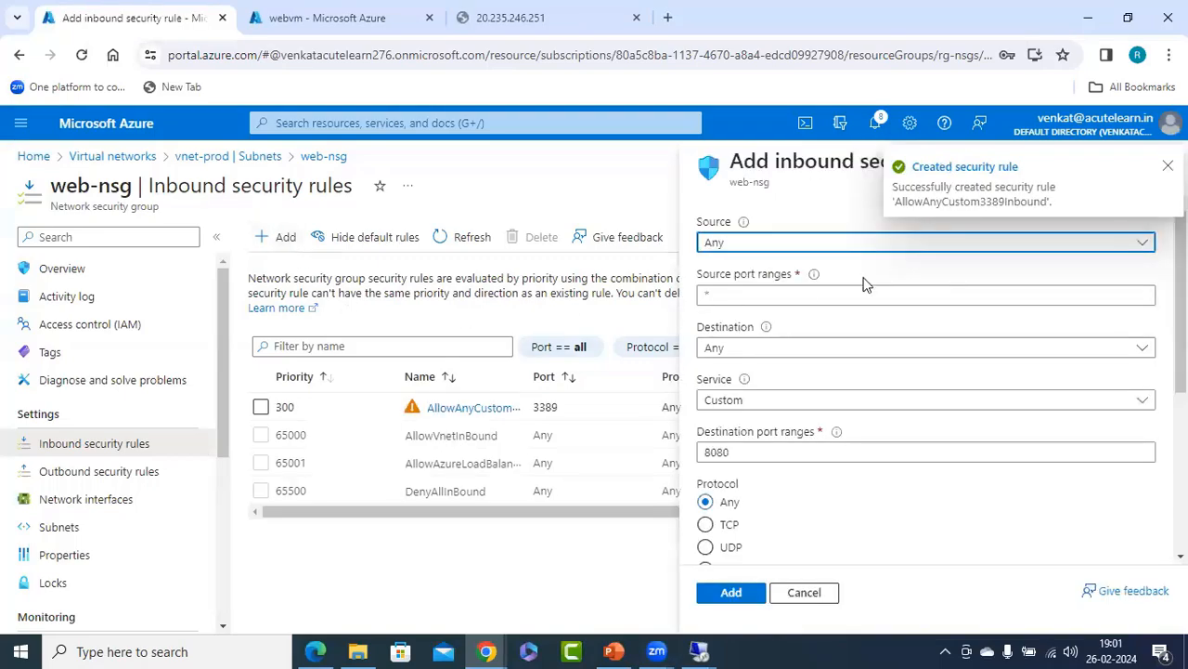
pyautogui.doubleClick(734, 453)
pyautogui.write('80')
pyautogui.scroll(-4, 743, 464)
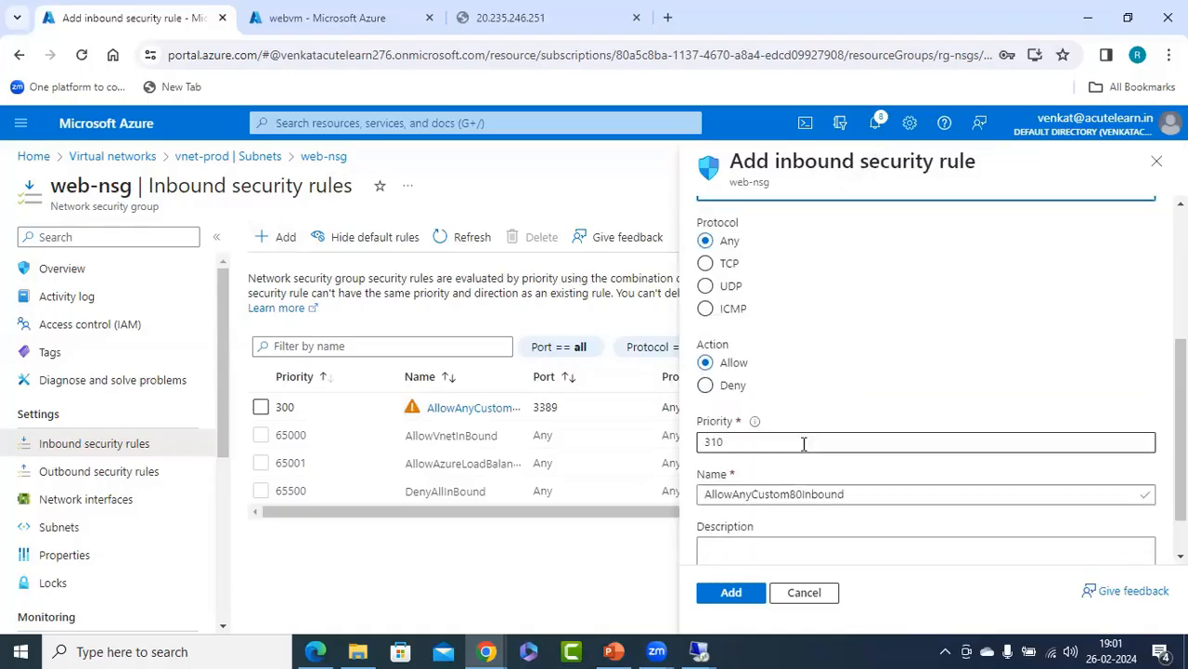
pyautogui.click(731, 593)
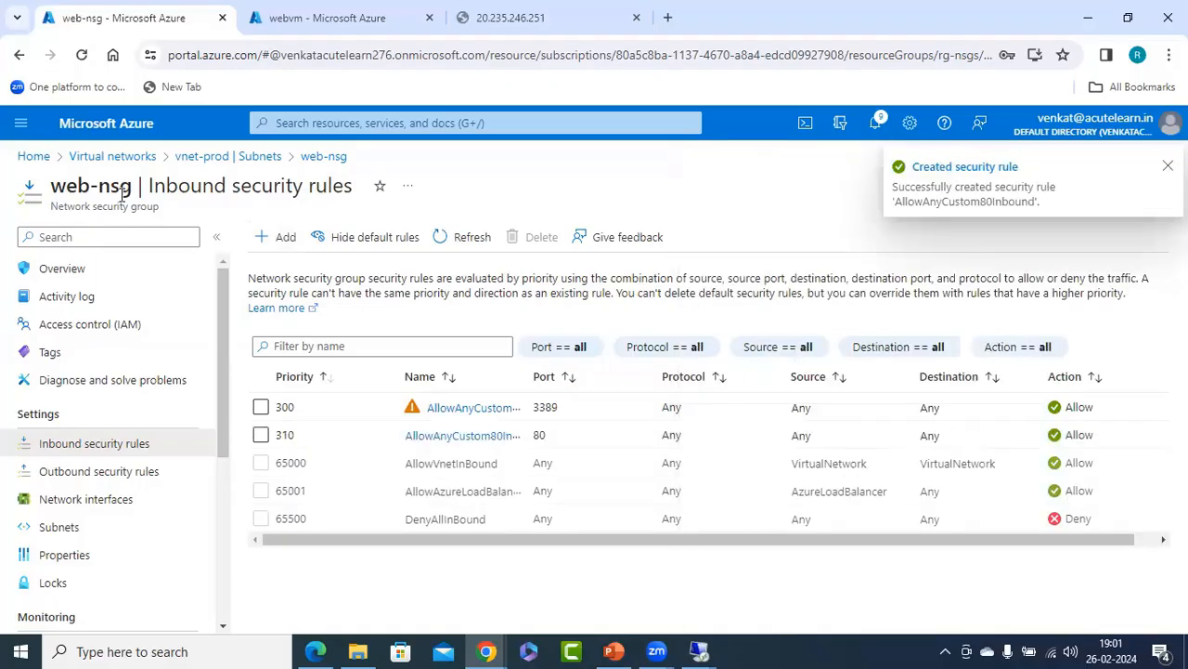
# Switch to PowerPoint and review the Network Security Group diagram on slide 9
pyautogui.click(613, 651)
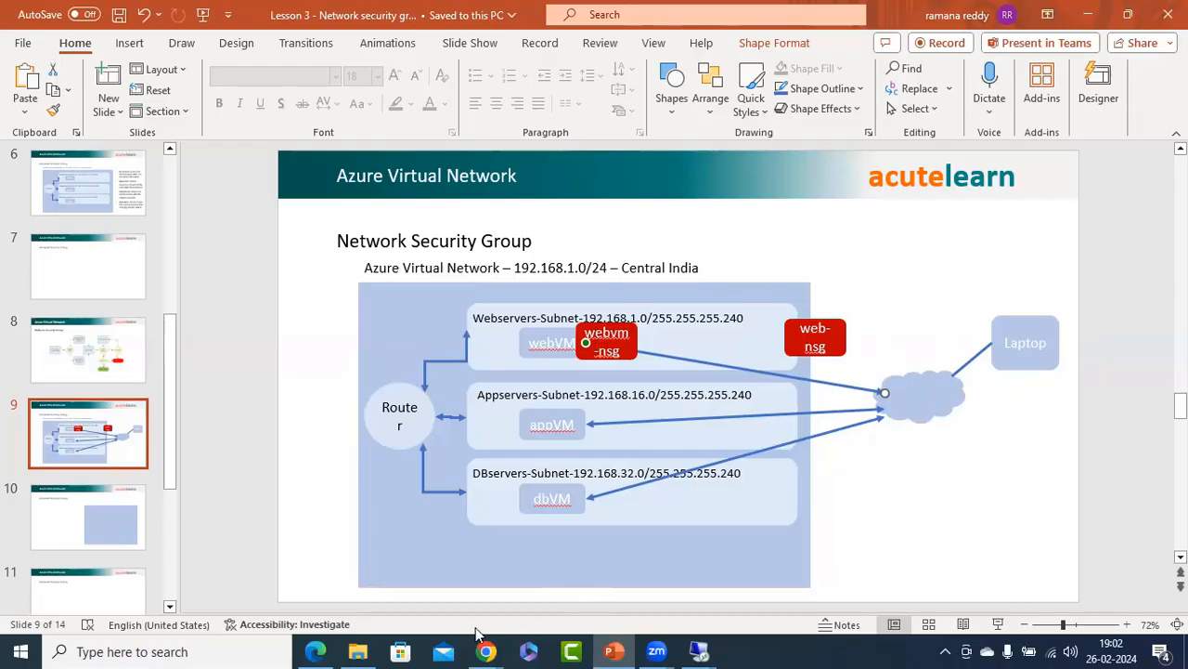
# Switch to Microsoft Edge and reload the web server page at 20.235.246.251 to test web access to webvm
pyautogui.click(316, 650)
pyautogui.click(63, 51)
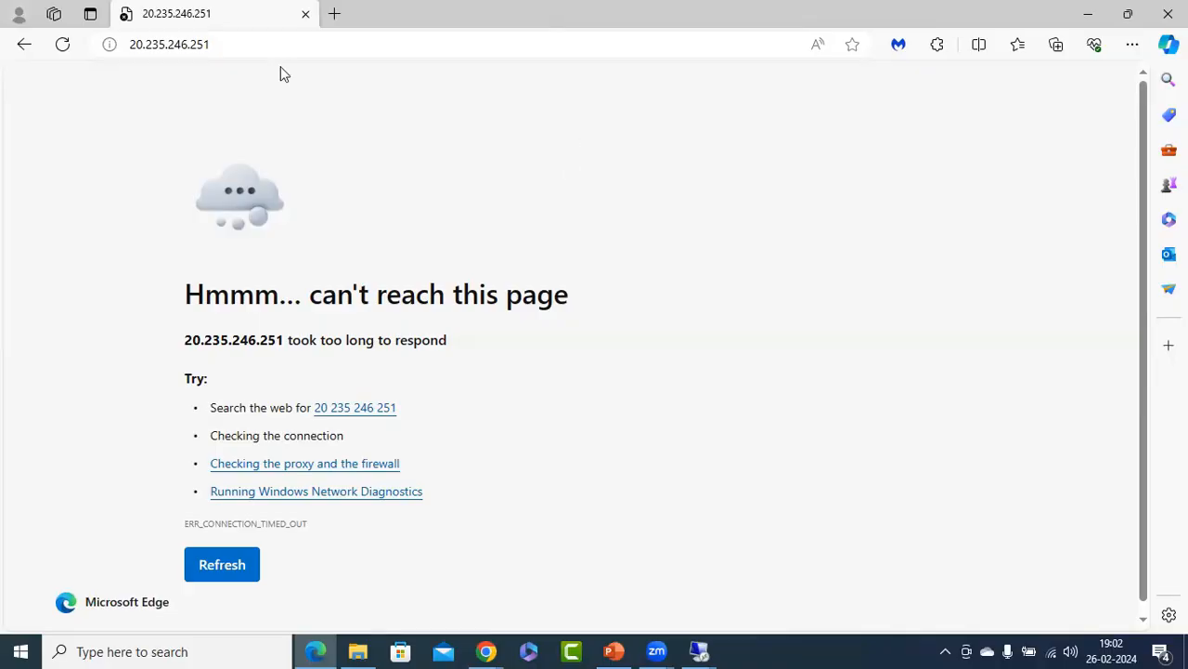
pyautogui.hotkey('ctrl', 'l')
pyautogui.hotkey('ctrl', 'c')
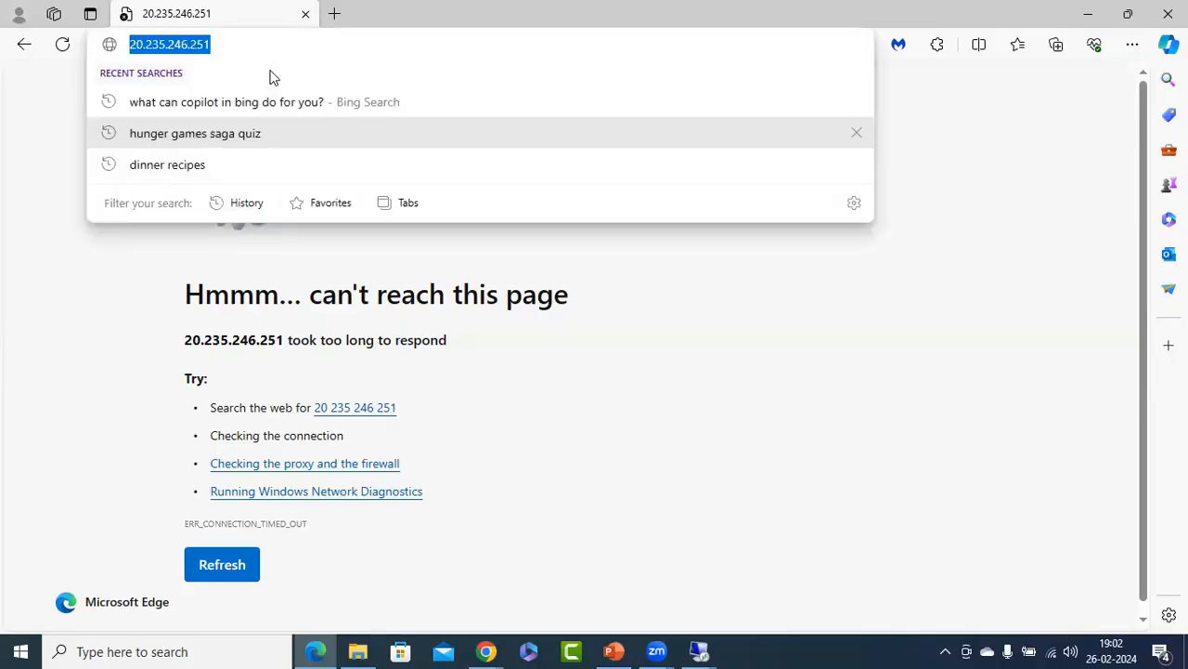
pyautogui.press('Return')
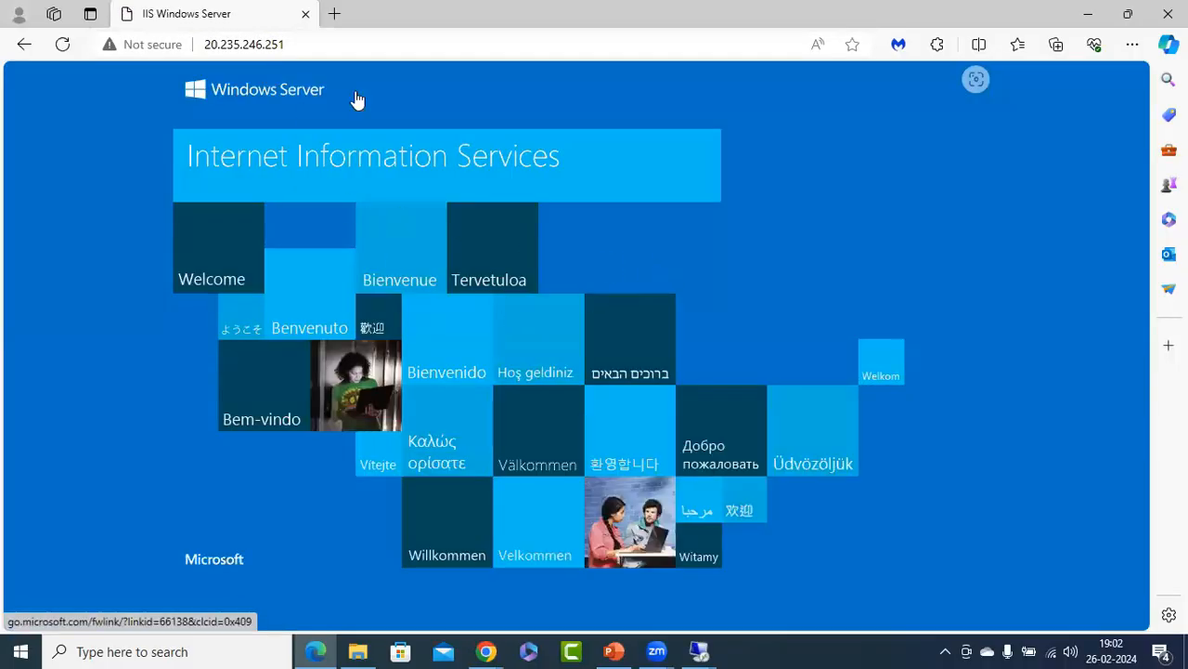
# Open Remote Desktop Connection and start a connection to 20.235.246.251
pyautogui.moveTo(702, 648)
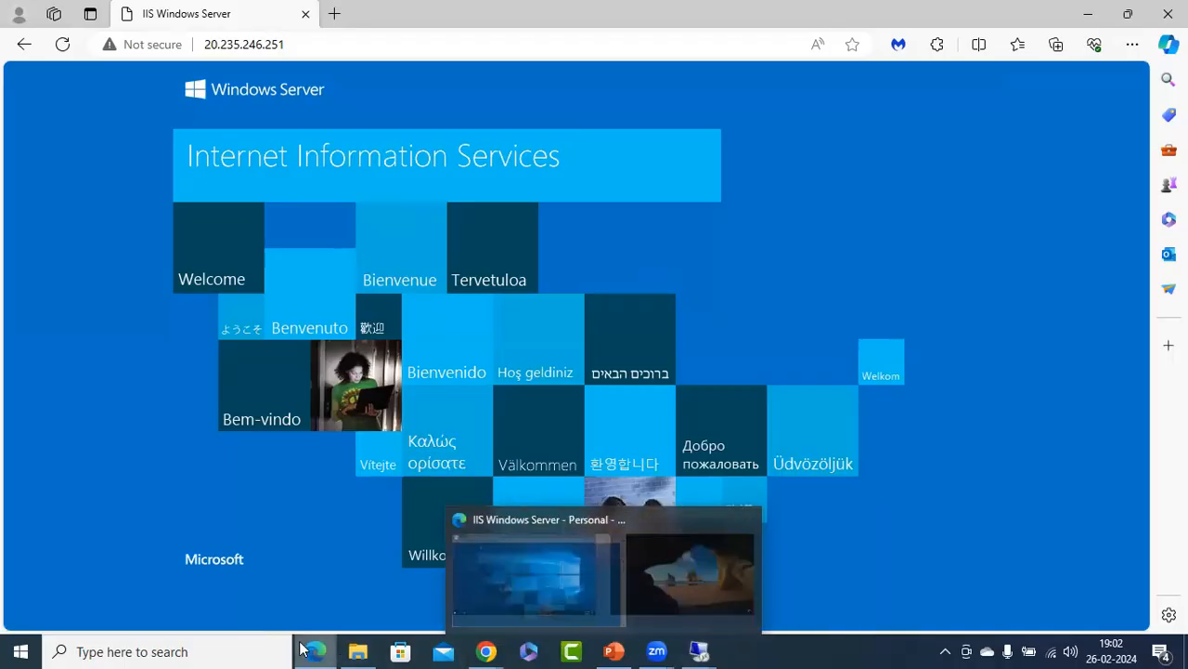
pyautogui.rightClick(13, 648)
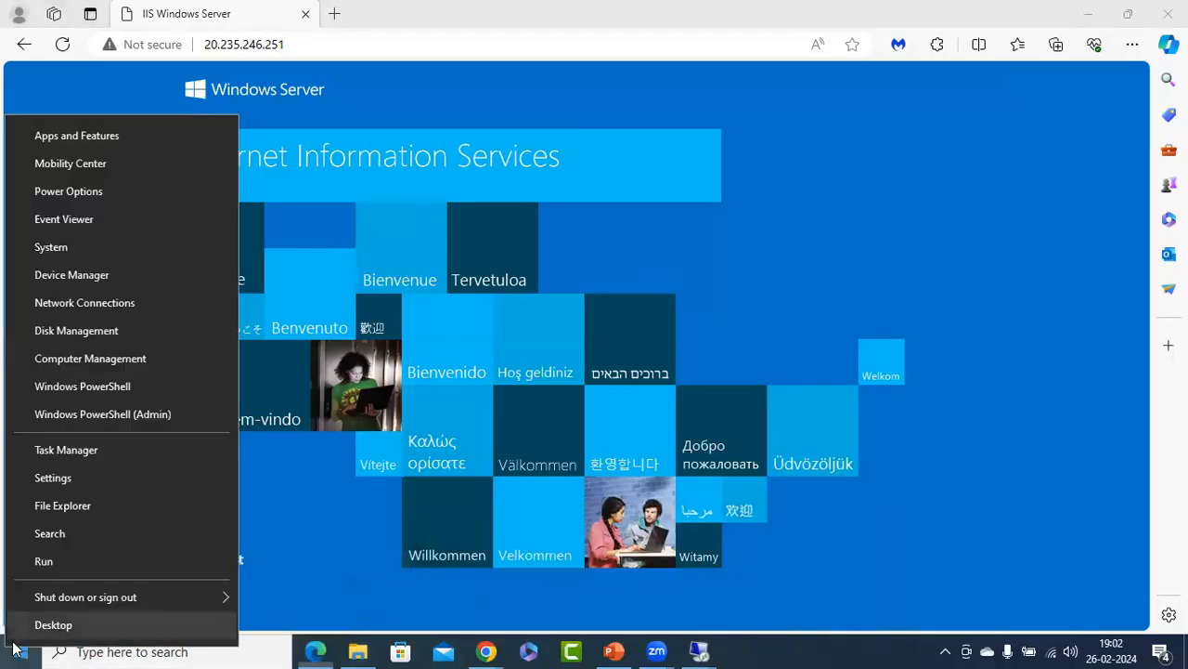
pyautogui.click(62, 568)
pyautogui.press('Return')
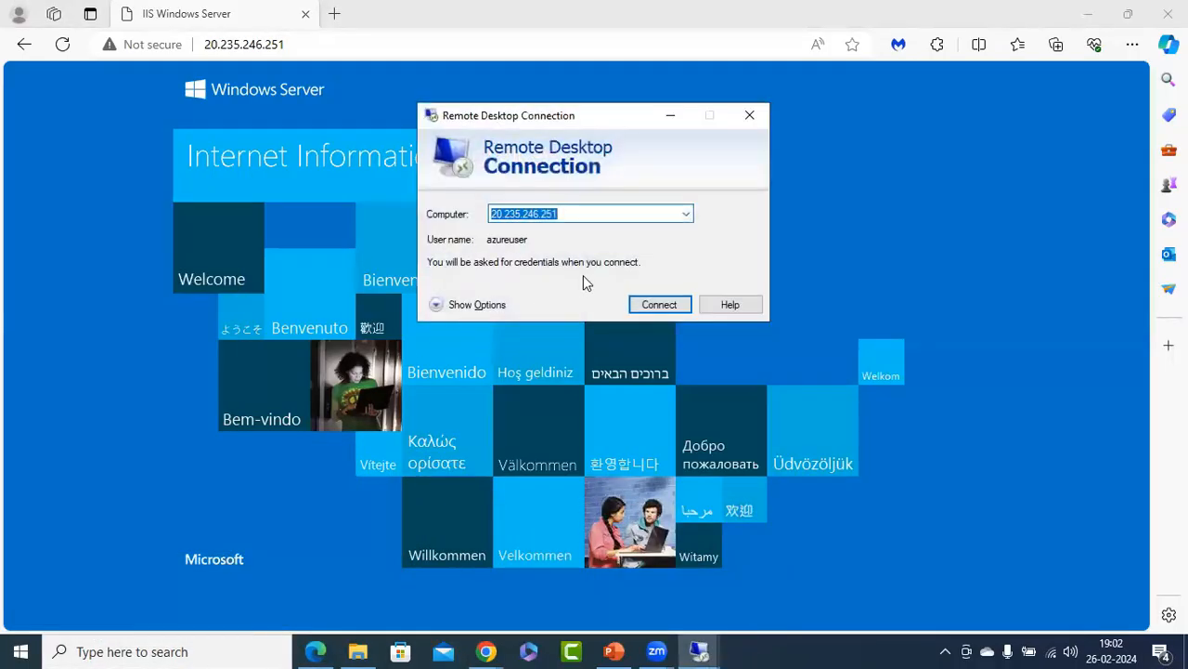
pyautogui.hotkey('ctrl', 'v')
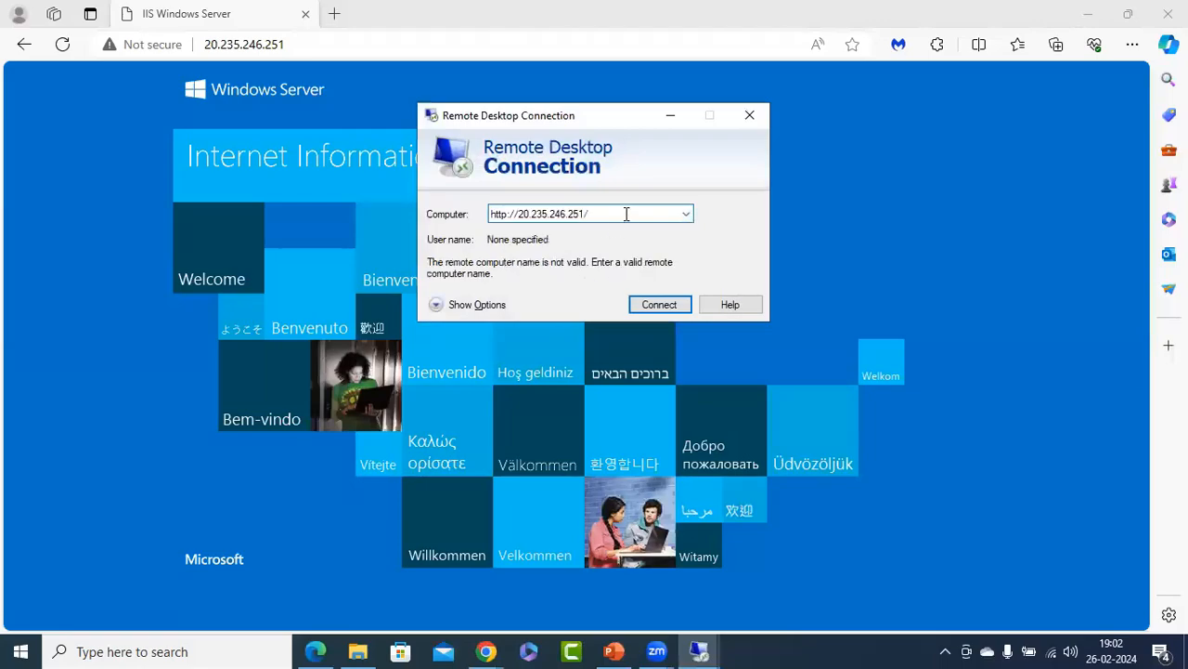
pyautogui.hotkey('ctrl', 'a')
pyautogui.click(686, 214)
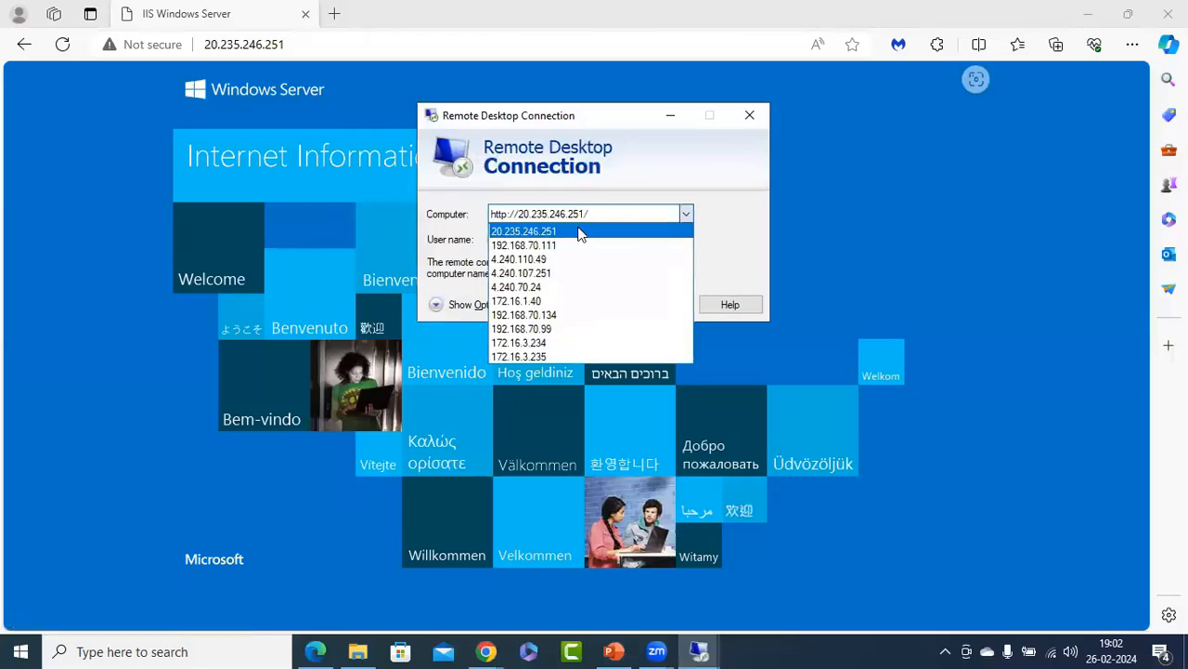
pyautogui.click(559, 232)
pyautogui.click(657, 305)
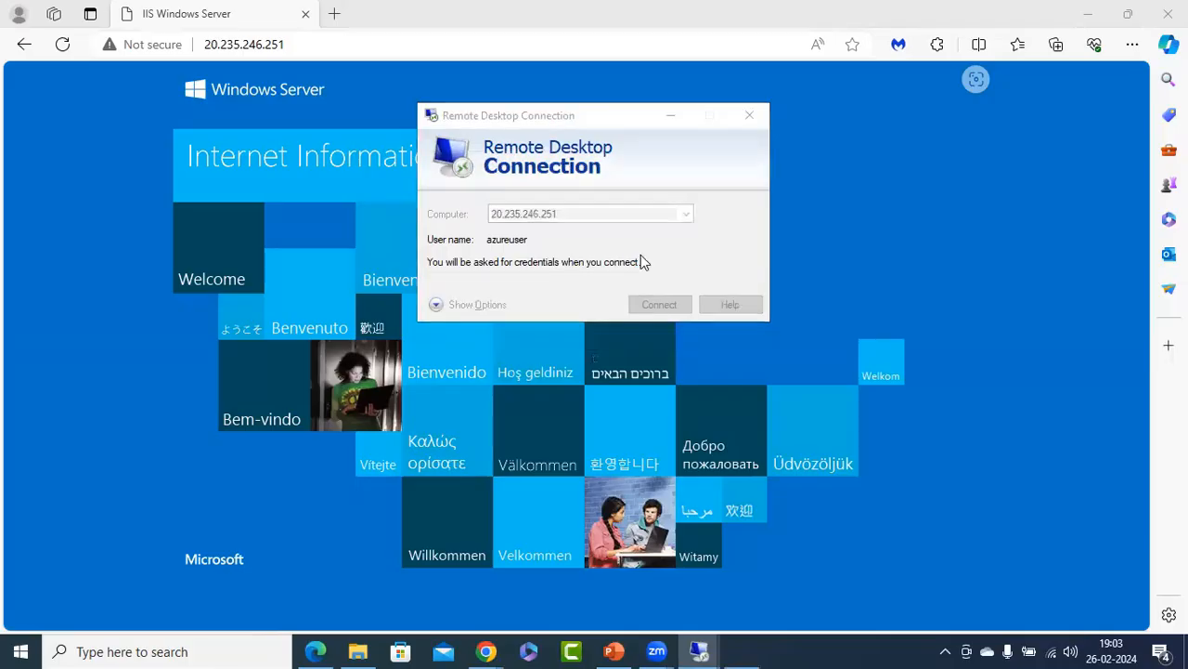
# Enter the azureuser account password and submit the remote desktop credentials
pyautogui.write('•')
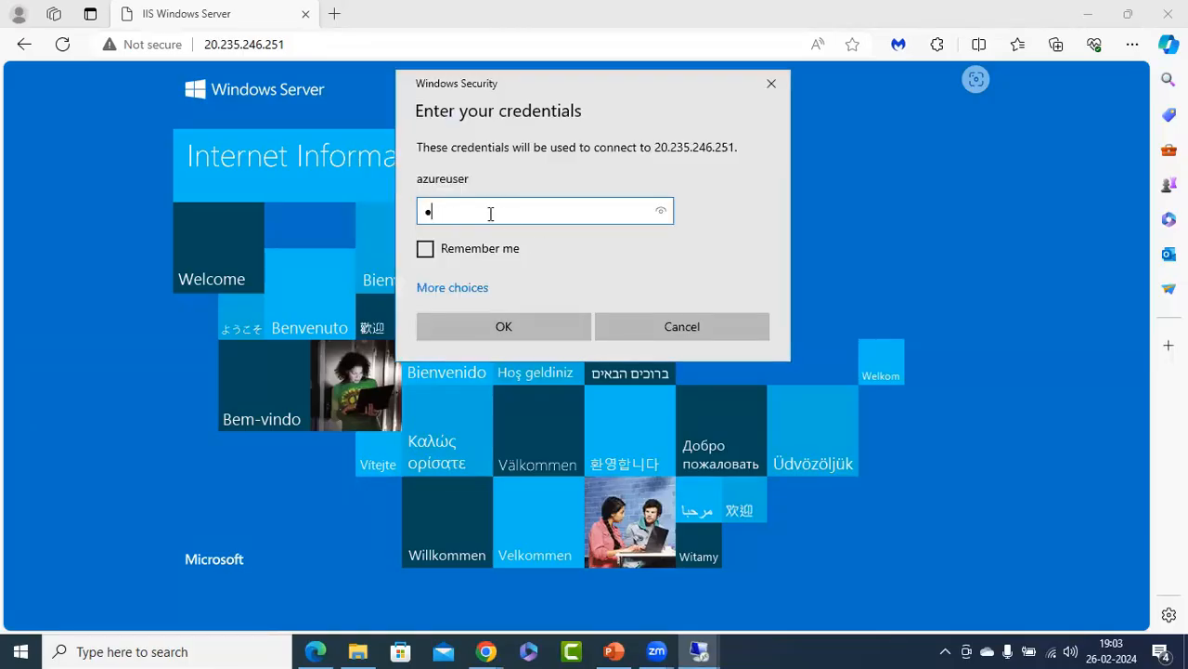
pyautogui.write('•••••••••••')
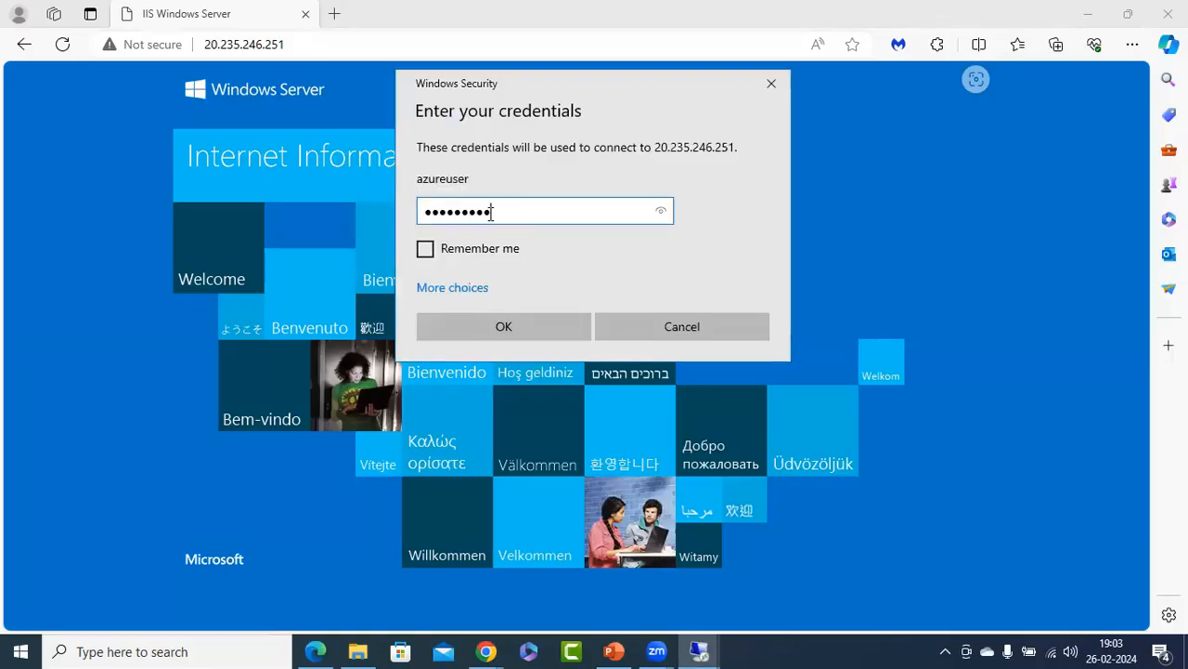
pyautogui.press('Return')
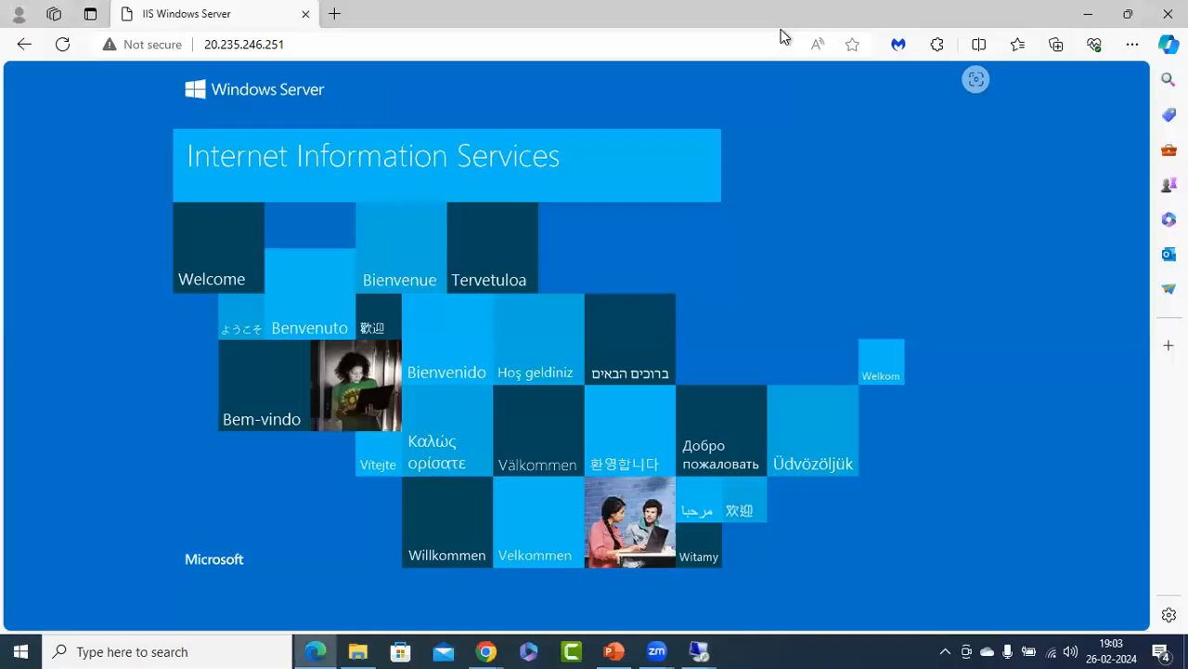
# Return to slide 9 in PowerPoint and place a copy of the web-nsg box at the outer edge of the Appservers subnet
pyautogui.click(1076, 9)
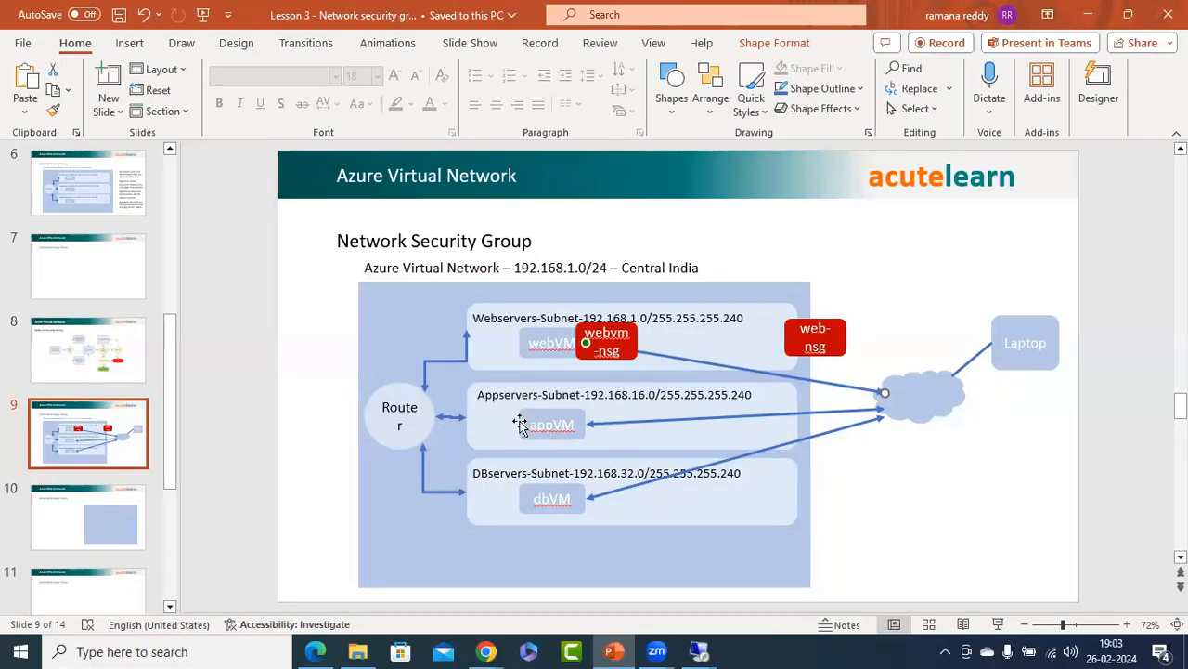
pyautogui.click(815, 340)
pyautogui.hotkey('ctrl', 'c')
pyautogui.hotkey('ctrl', 'v')
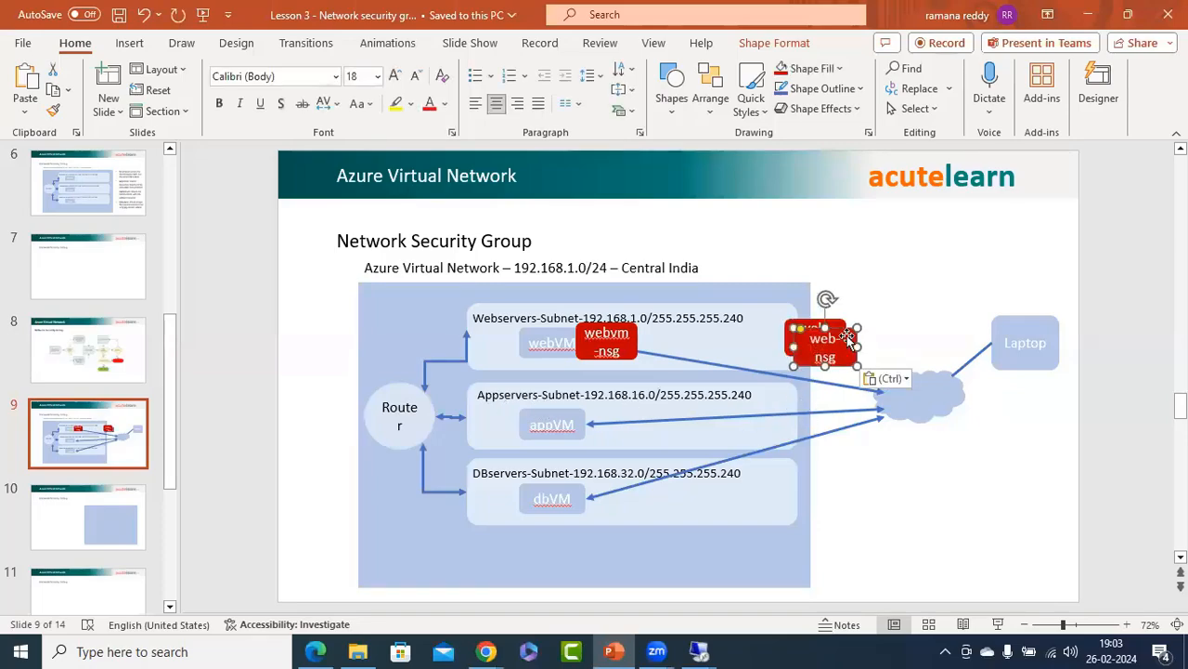
pyautogui.moveTo(829, 345); pyautogui.dragTo(815, 409)
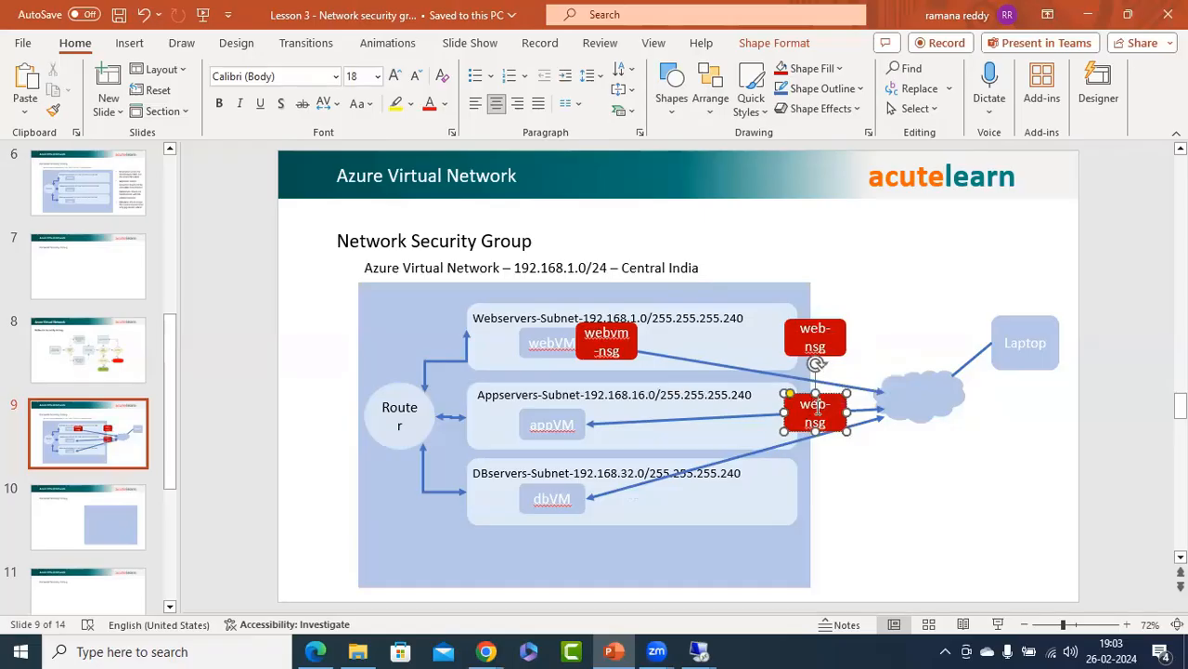
# Relabel the copied box at the Appservers subnet as Appsubnet-nsg and widen it to fit the text
pyautogui.tripleClick(815, 408)
pyautogui.write('appsubnet-')
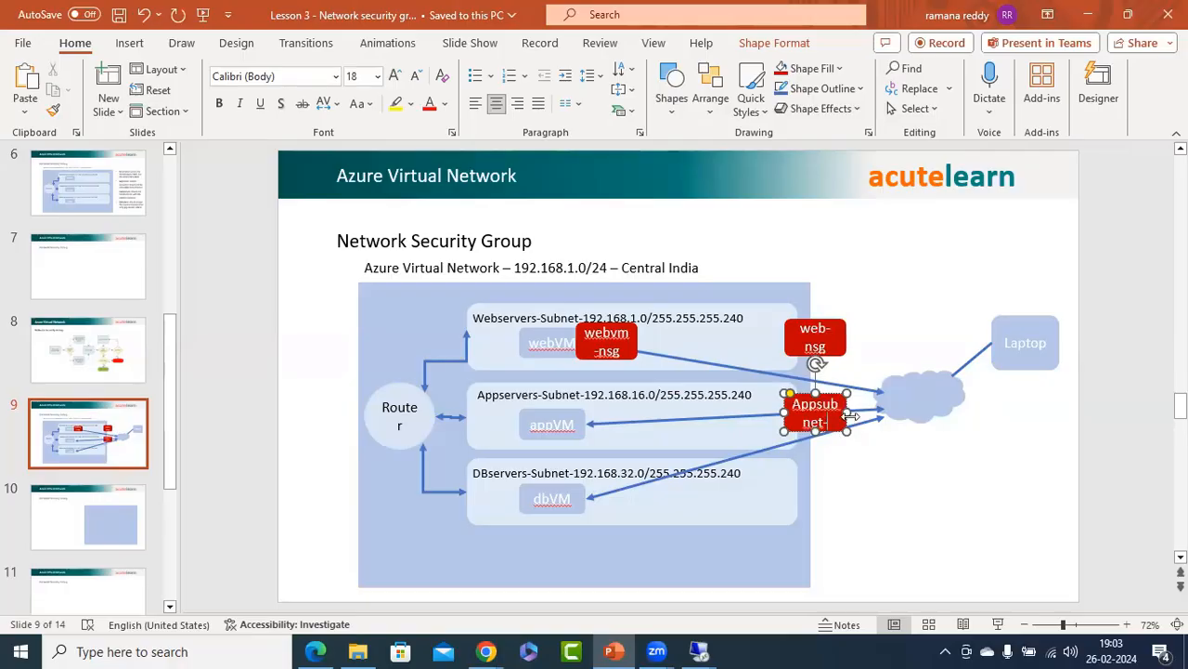
pyautogui.moveTo(847, 414); pyautogui.dragTo(886, 412)
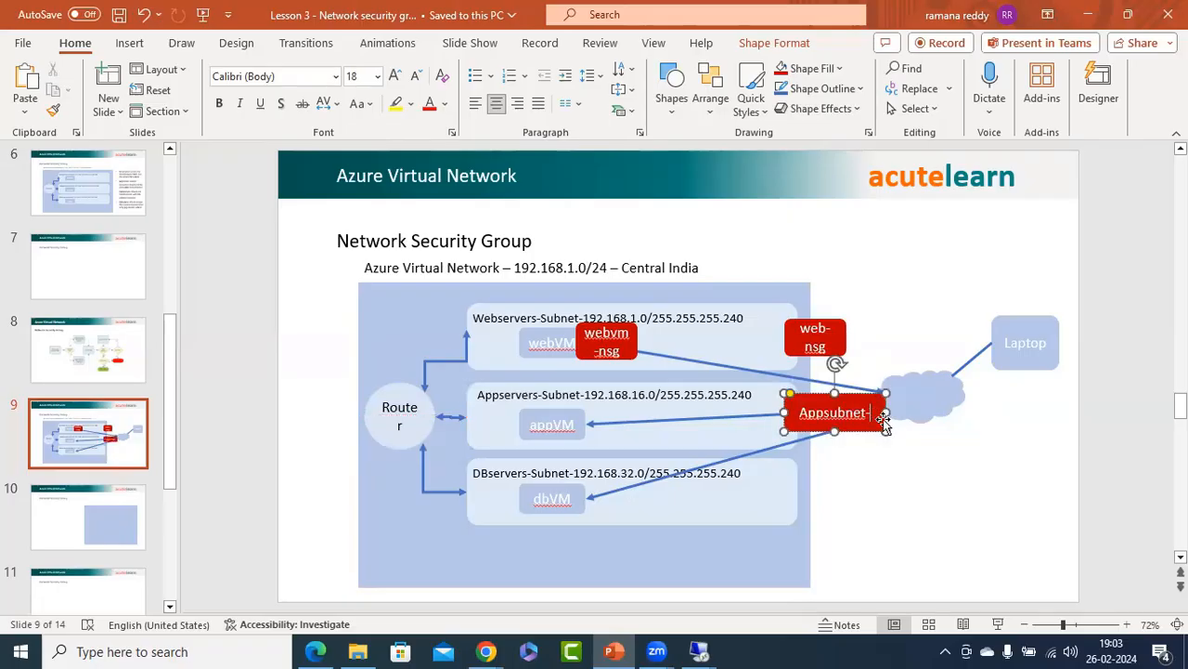
pyautogui.write('nsg')
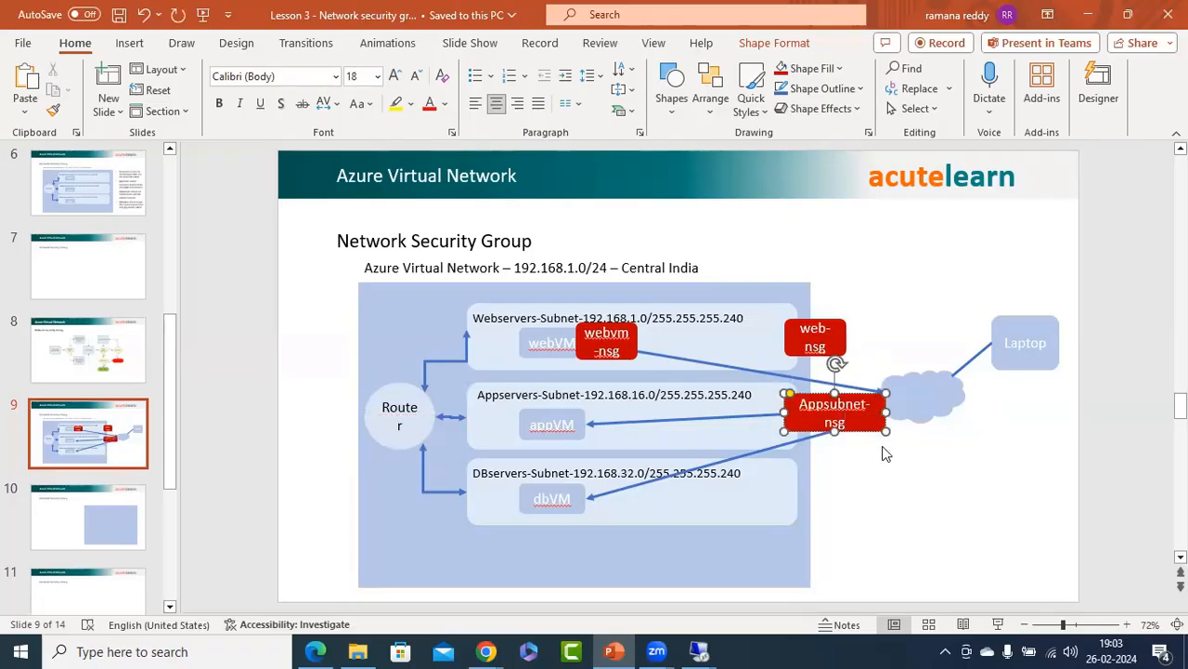
pyautogui.click(889, 485)
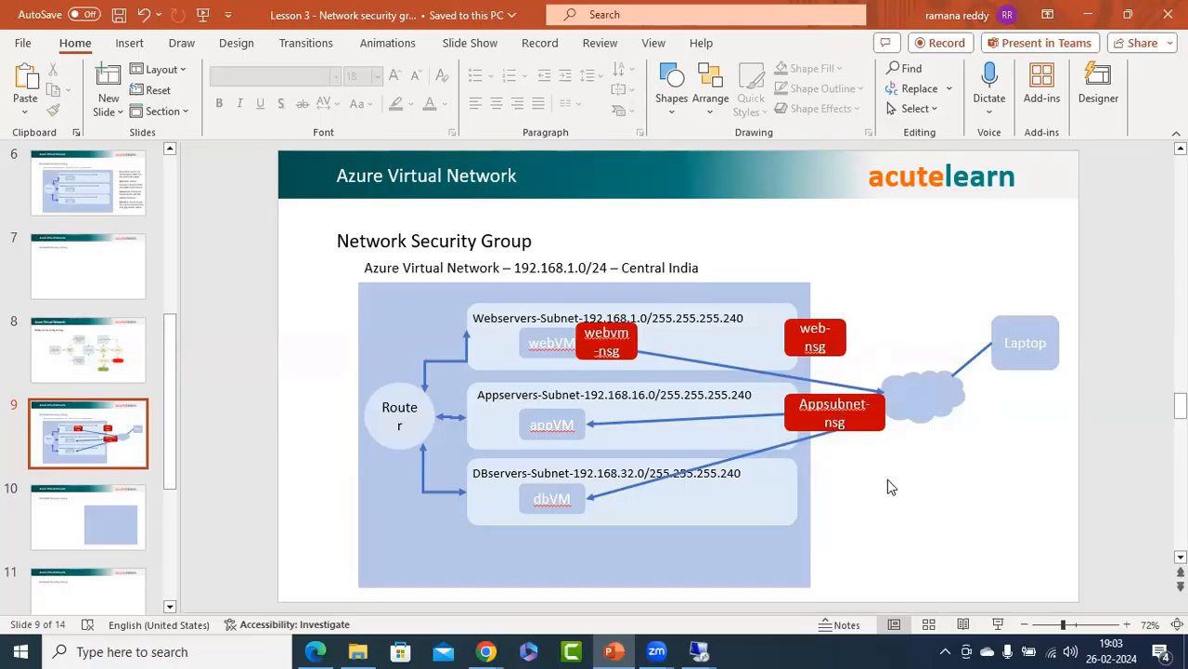
# Duplicate the webvm-nsg box and place the copy beside appVM in the Appservers subnet
pyautogui.click(632, 353)
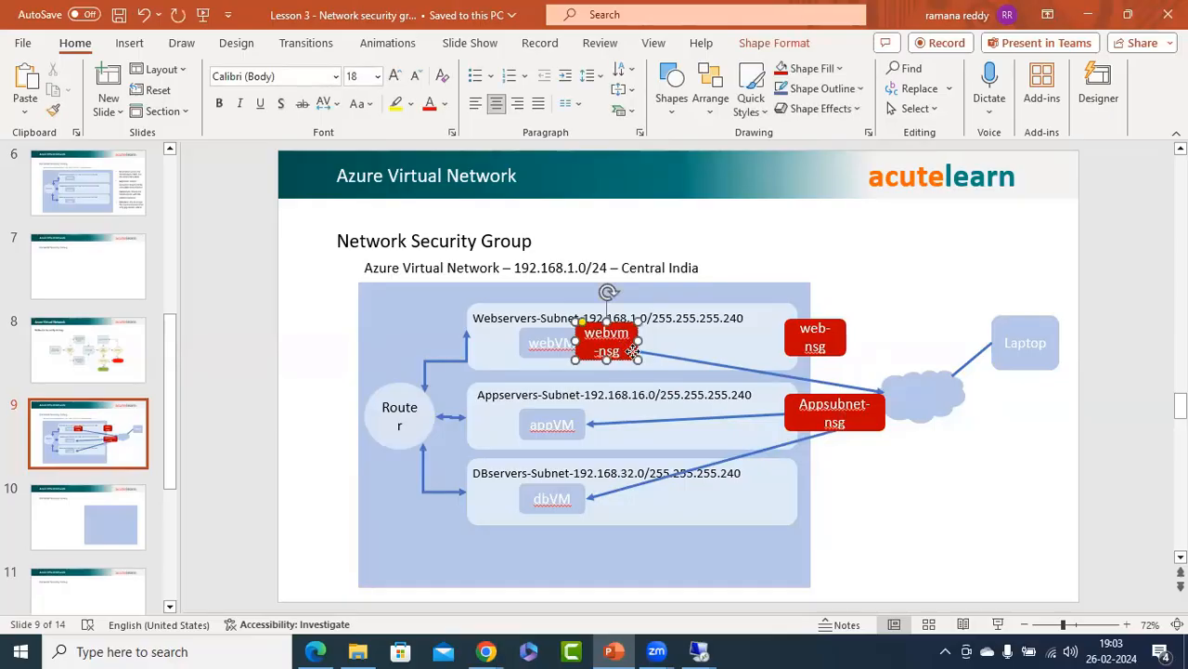
pyautogui.hotkey('ctrl', 'c')
pyautogui.hotkey('ctrl', 'v')
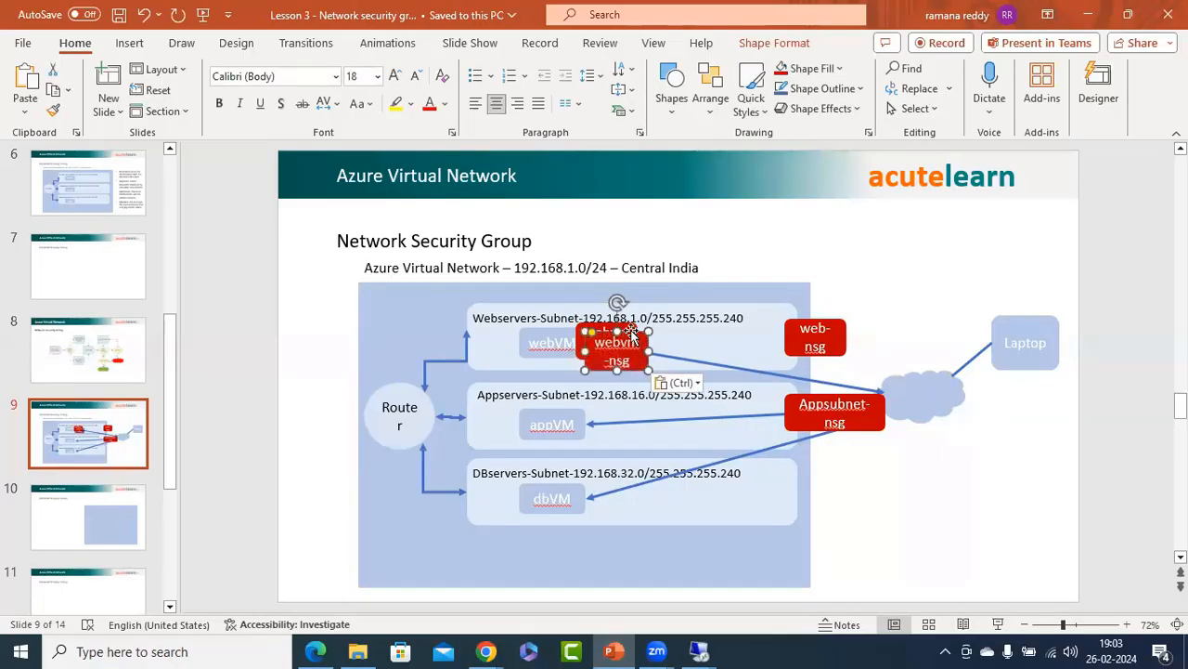
pyautogui.moveTo(631, 330); pyautogui.dragTo(621, 405)
# Relabel the copied box beside appVM as appvm-nsg and deselect it
pyautogui.write('appvm')
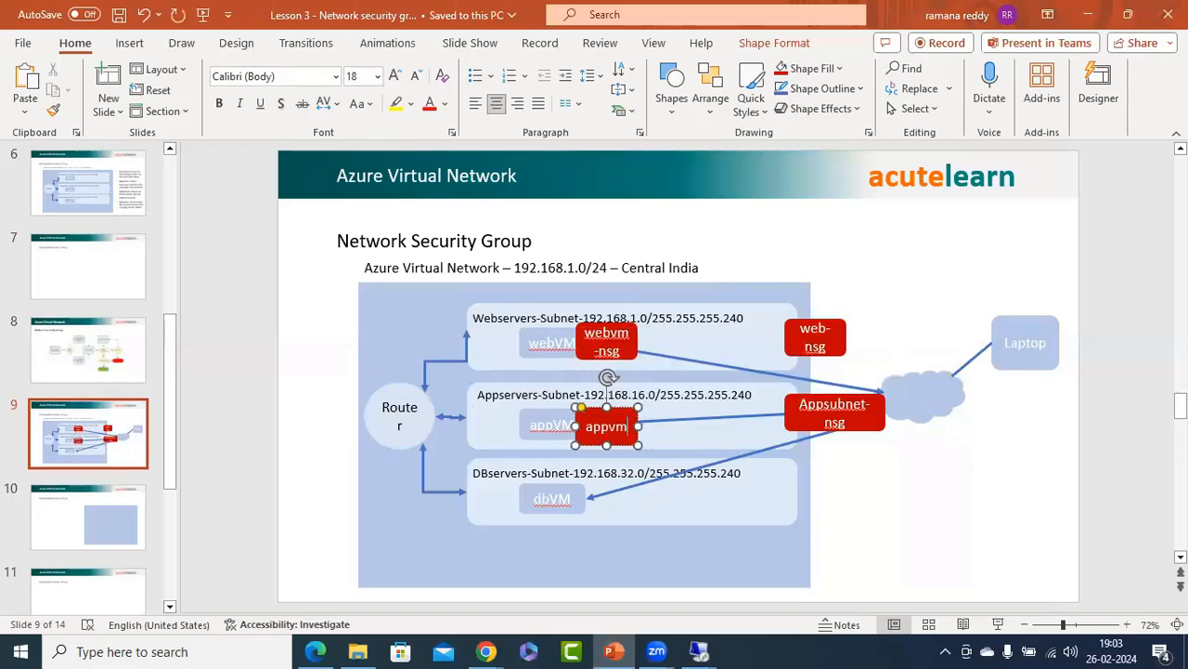
pyautogui.press('Return')
pyautogui.write('-')
pyautogui.press('BackSpace')
pyautogui.press('BackSpace')
pyautogui.write('-nsg')
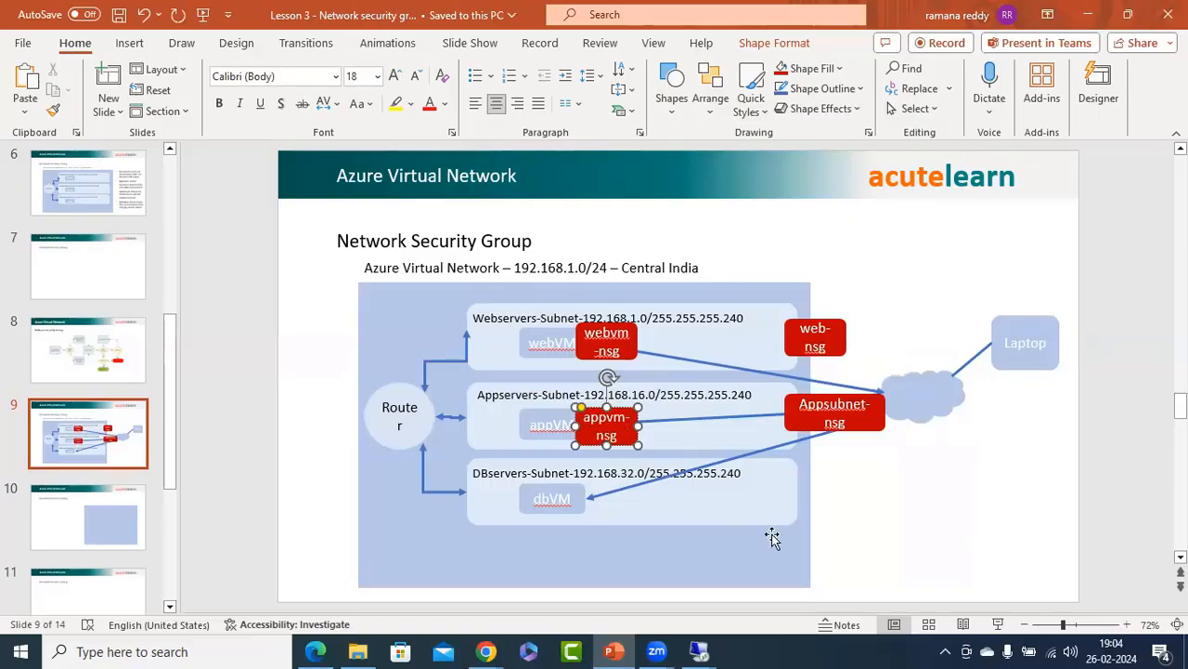
pyautogui.click(926, 505)
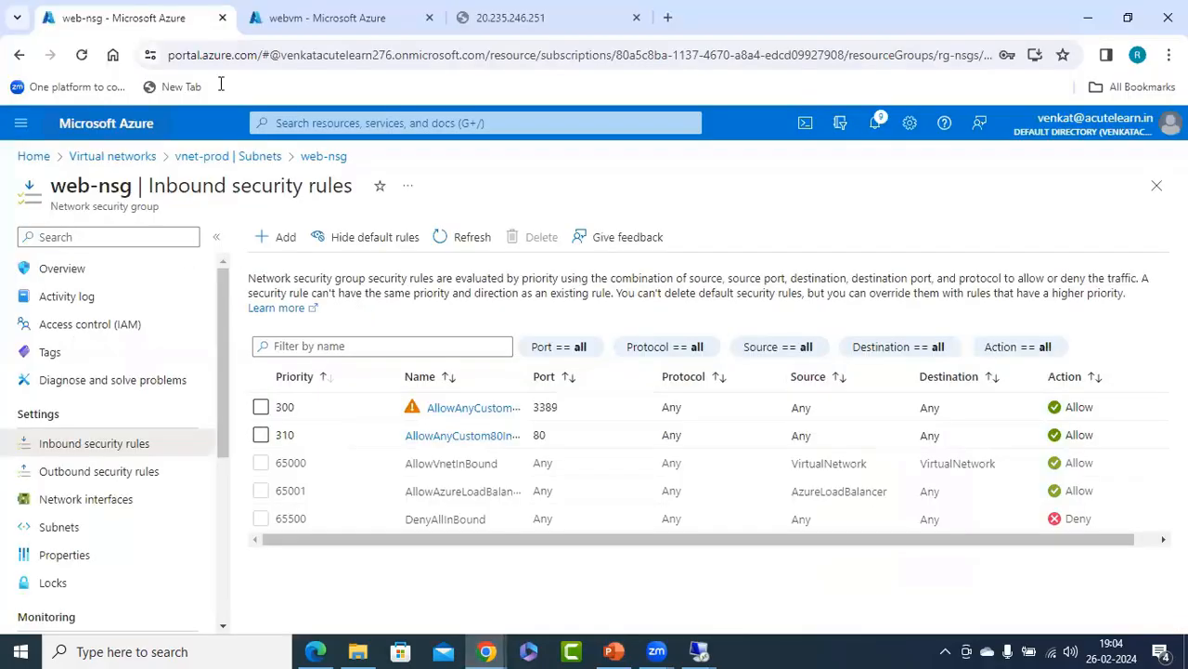
# Switch to the Azure portal in Chrome, open appvm1's network settings, and review the inbound rules of appvm1-nsg
pyautogui.click(325, 19)
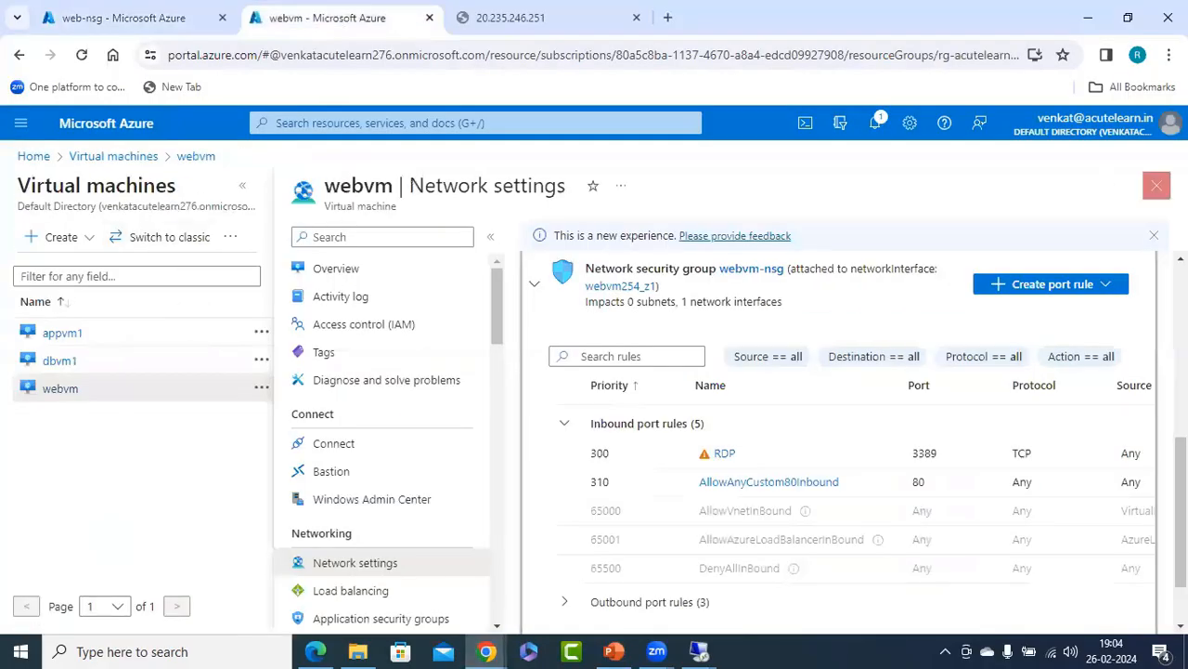
pyautogui.click(1156, 185)
pyautogui.click(79, 377)
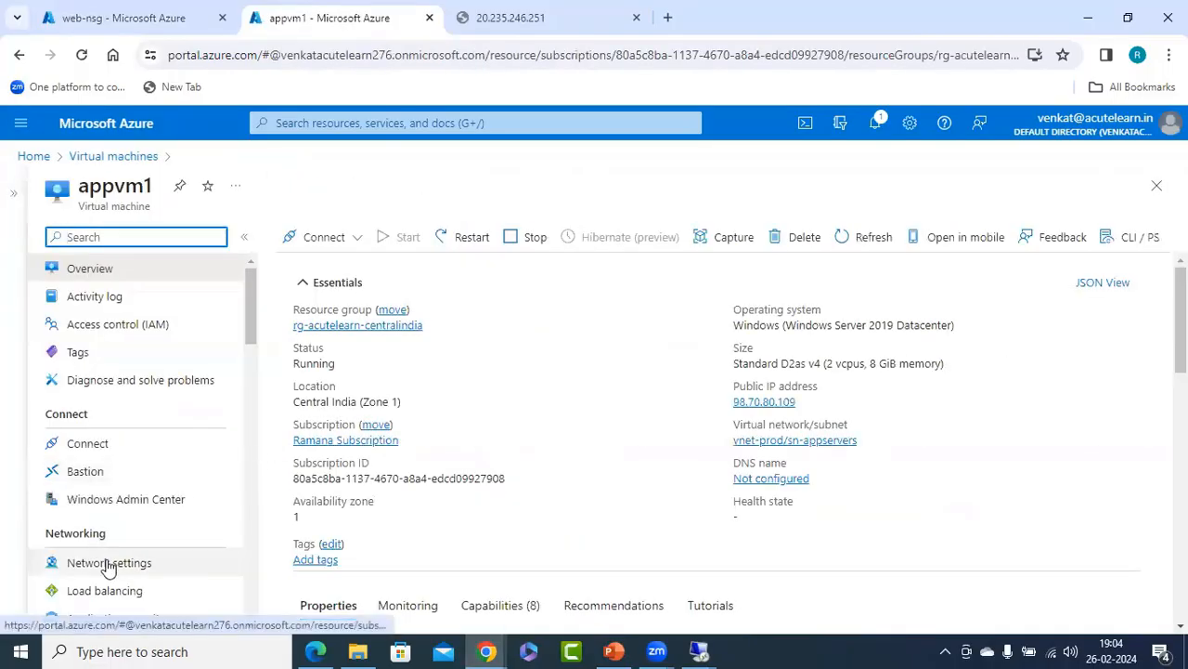
pyautogui.click(108, 564)
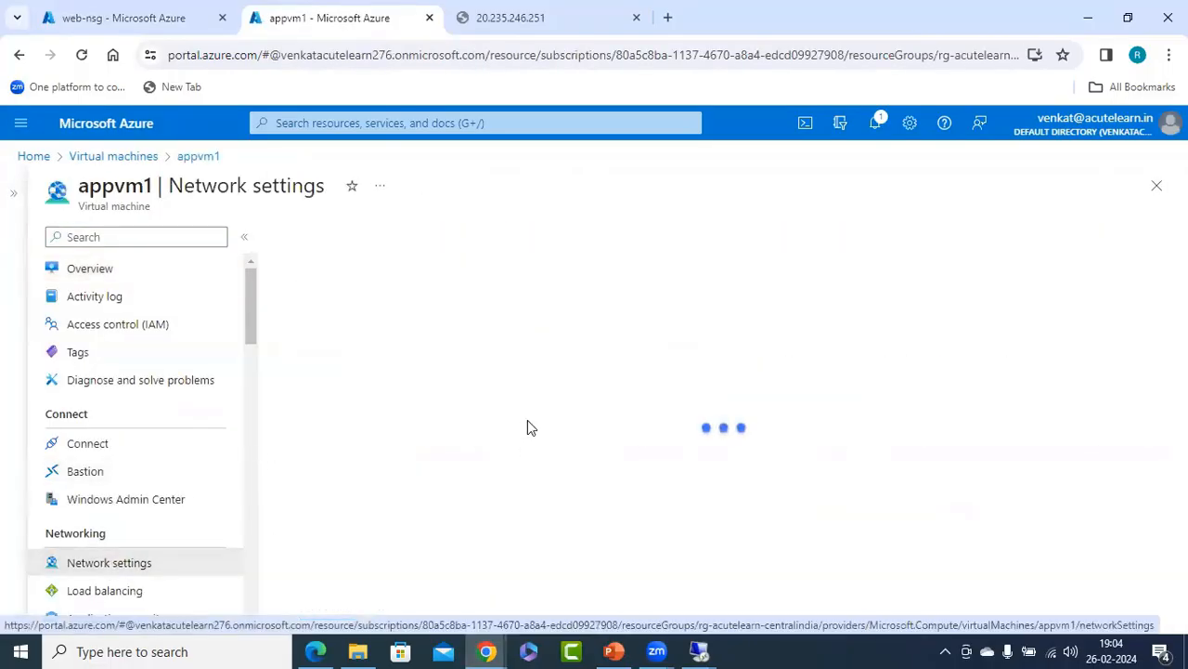
pyautogui.scroll(-3, 631, 441)
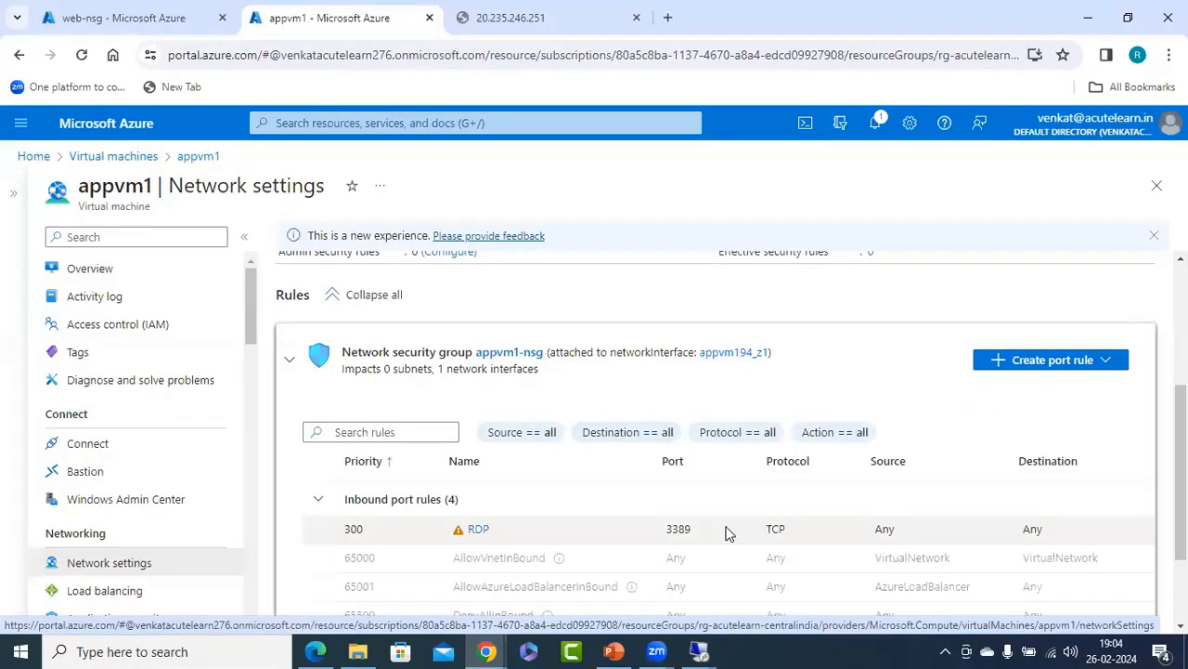
pyautogui.click(102, 21)
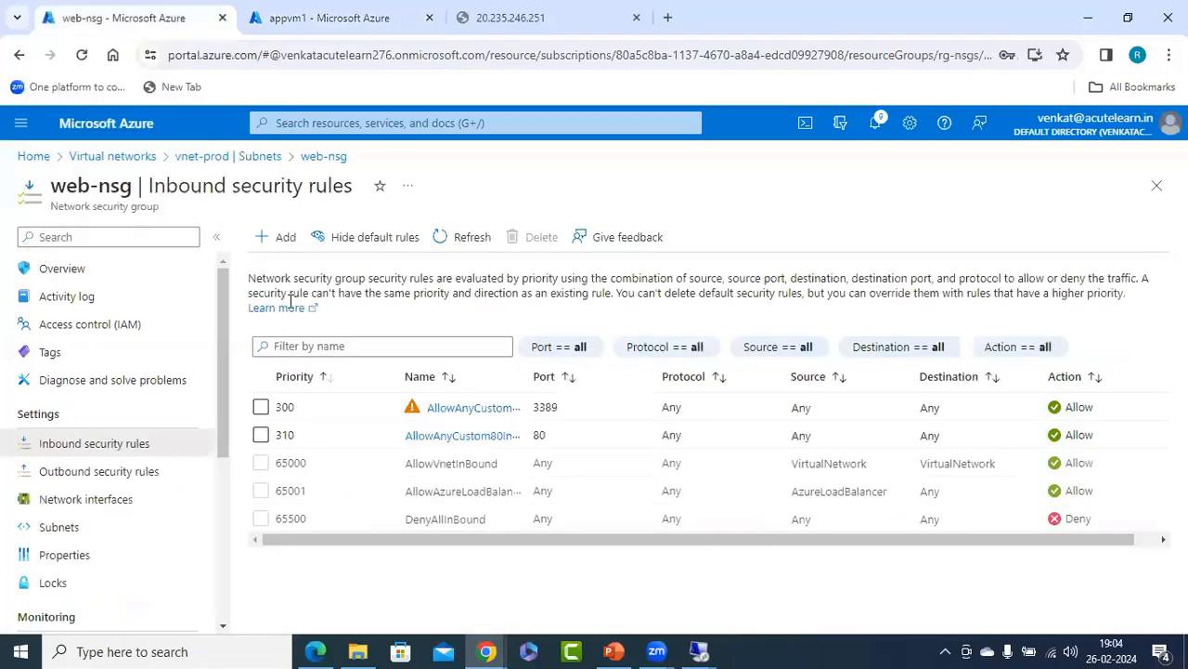
pyautogui.click(362, 124)
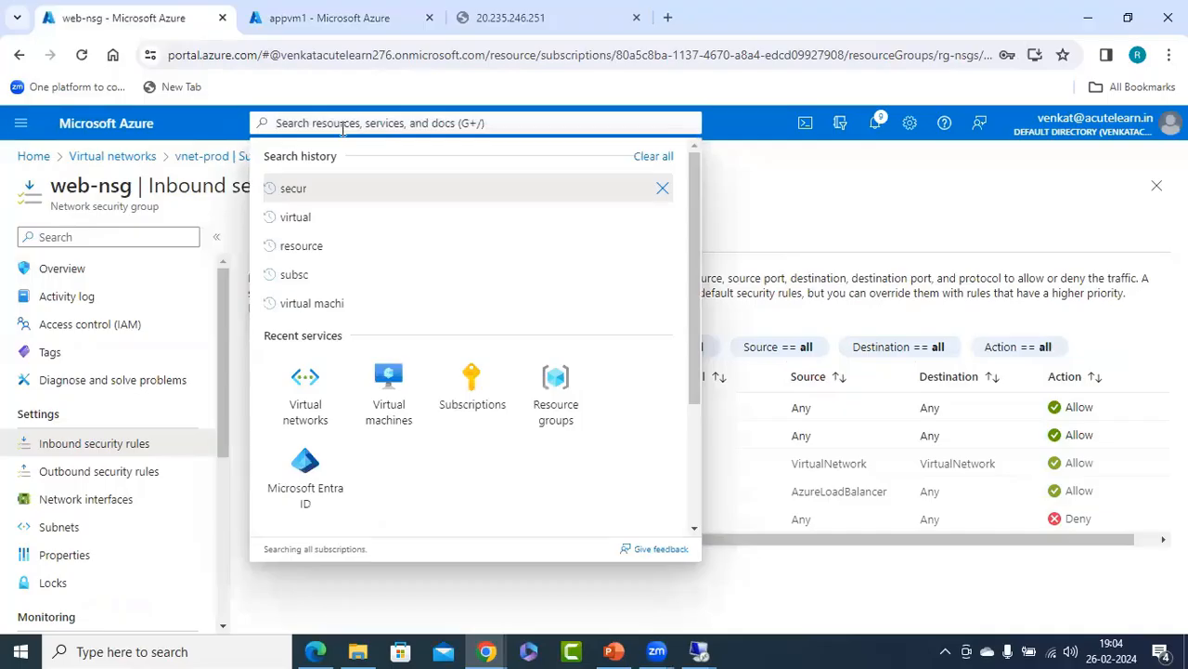
pyautogui.write('network')
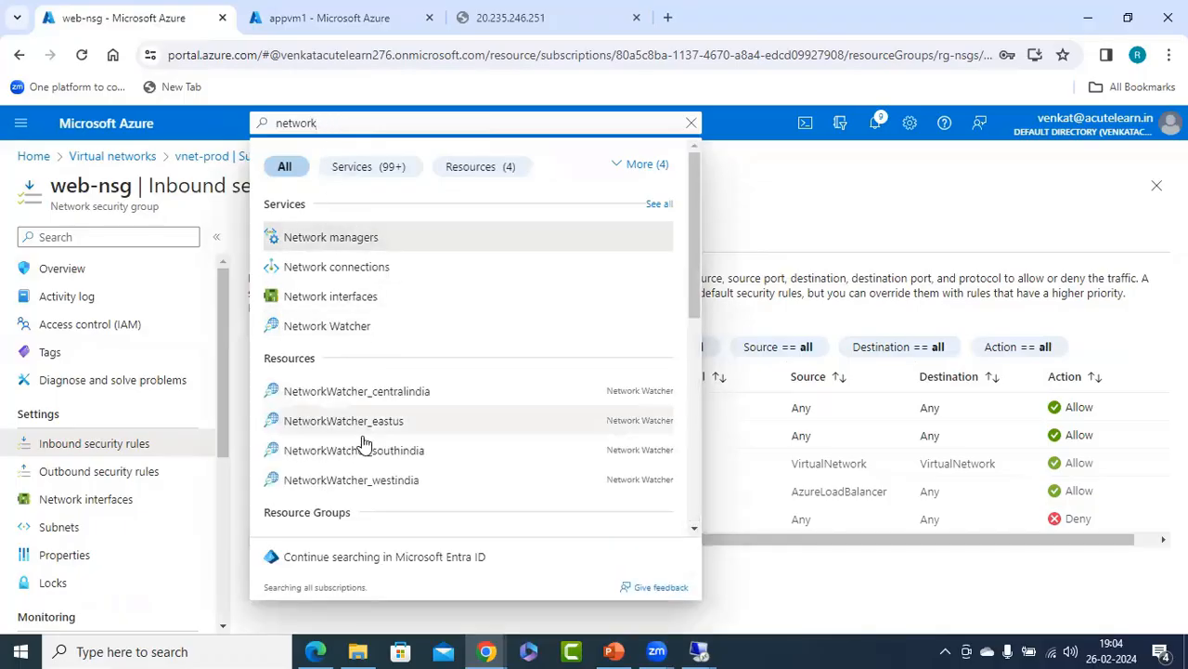
pyautogui.scroll(-1, 371, 403)
pyautogui.scroll(-3, 428, 244)
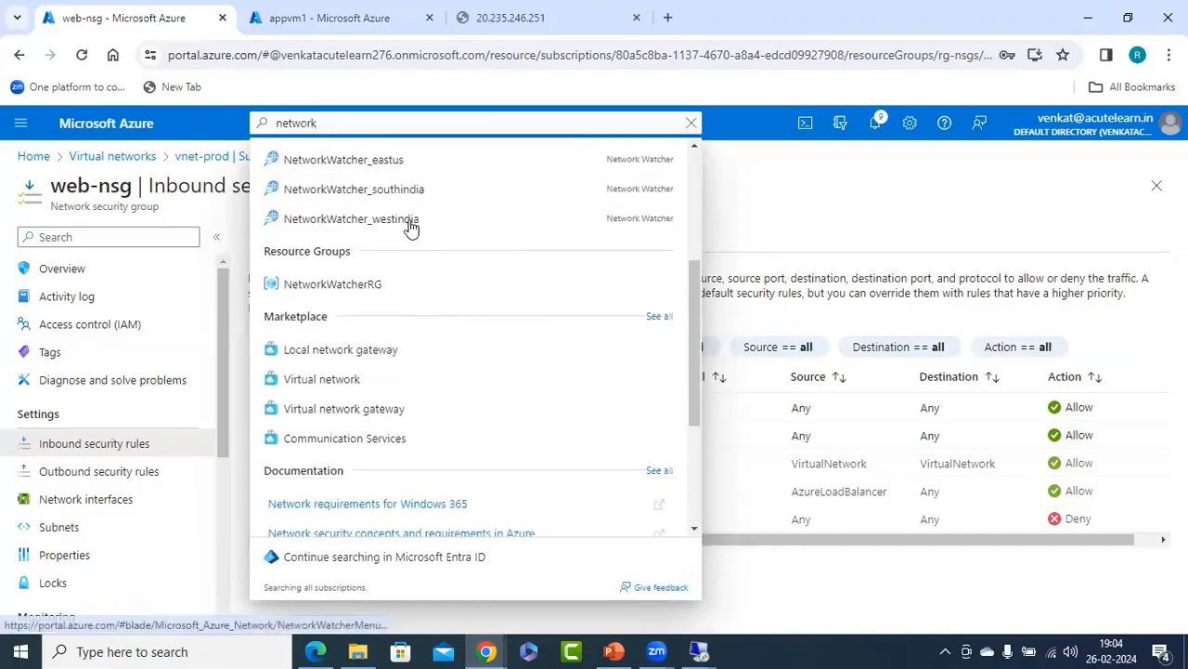
pyautogui.scroll(-2, 408, 306)
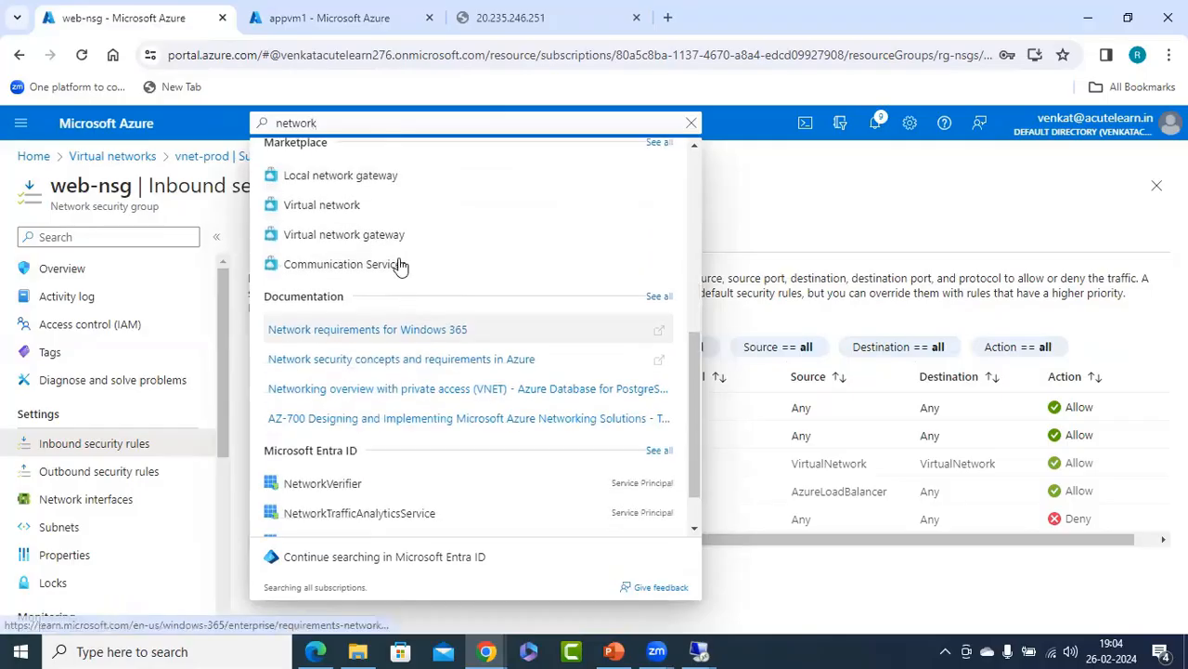
pyautogui.scroll(3, 371, 232)
pyautogui.click(348, 123)
pyautogui.write('s')
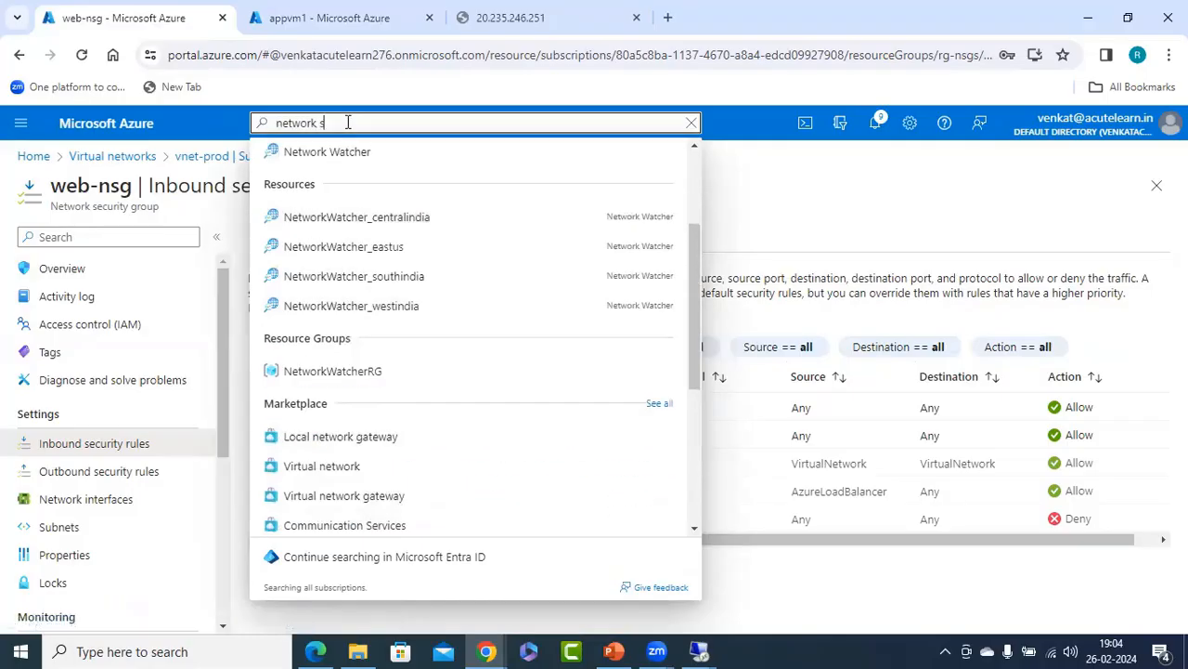
pyautogui.write('ecu')
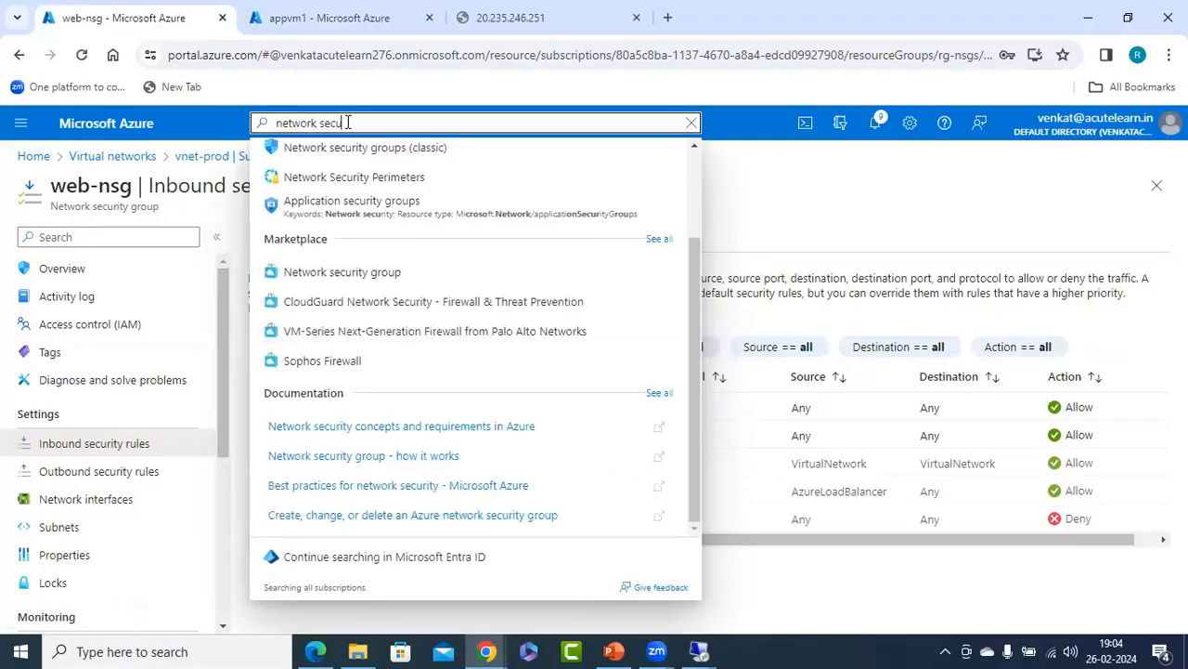
pyautogui.click(359, 272)
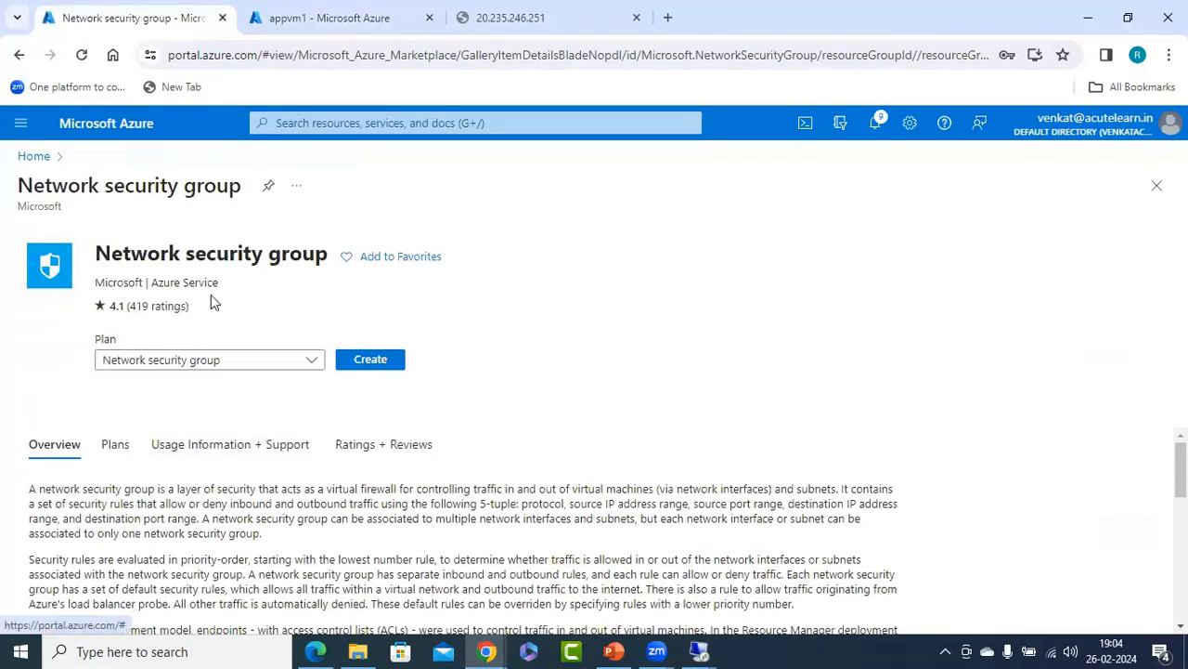
pyautogui.click(38, 158)
# Search the portal for network security groups and open that service's list
pyautogui.click(382, 124)
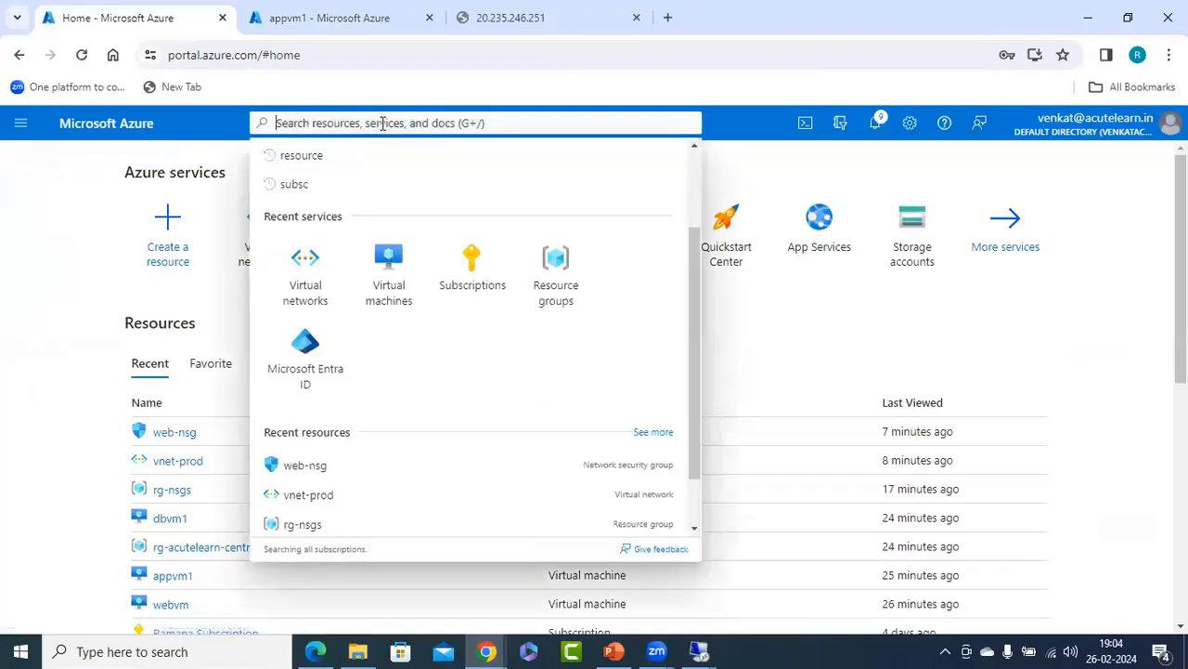
pyautogui.write('network secu')
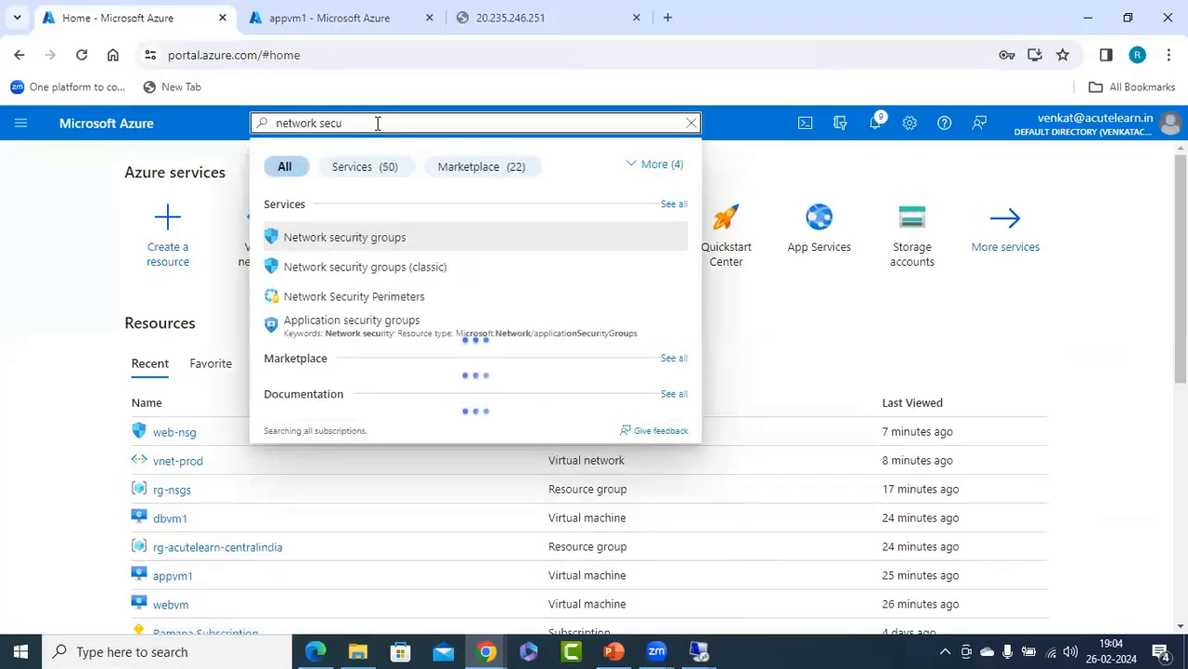
pyautogui.click(327, 240)
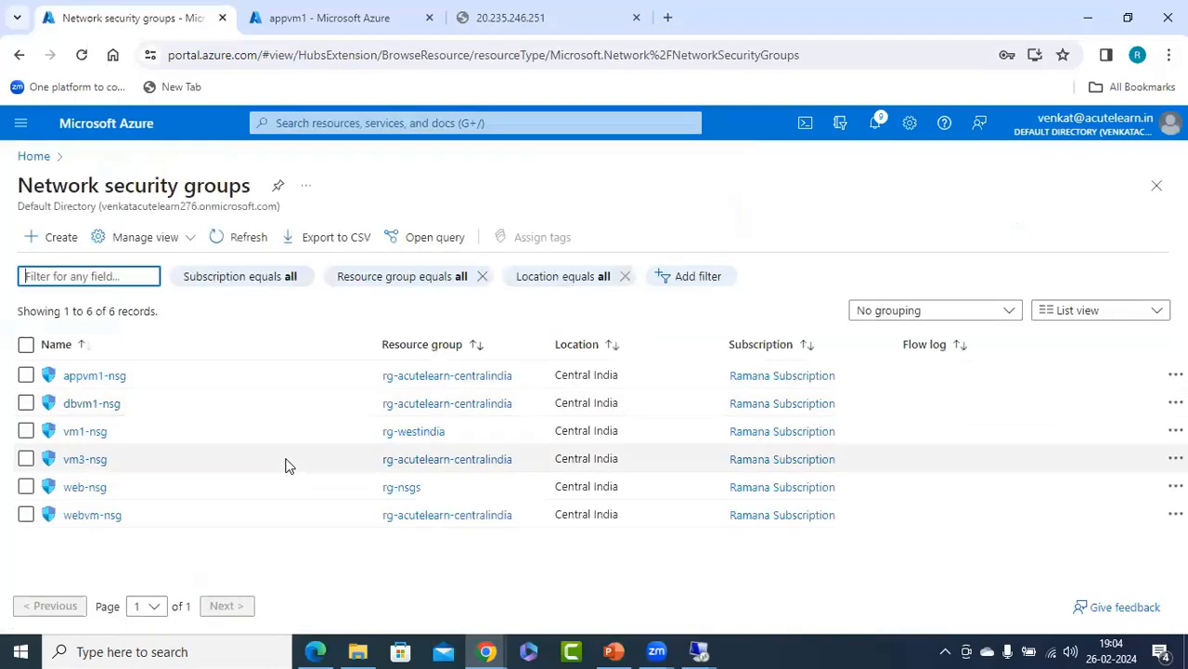
# Create a network security group named appsubnet-nsg in resource group rg-nsgs, region Central India
pyautogui.click(60, 236)
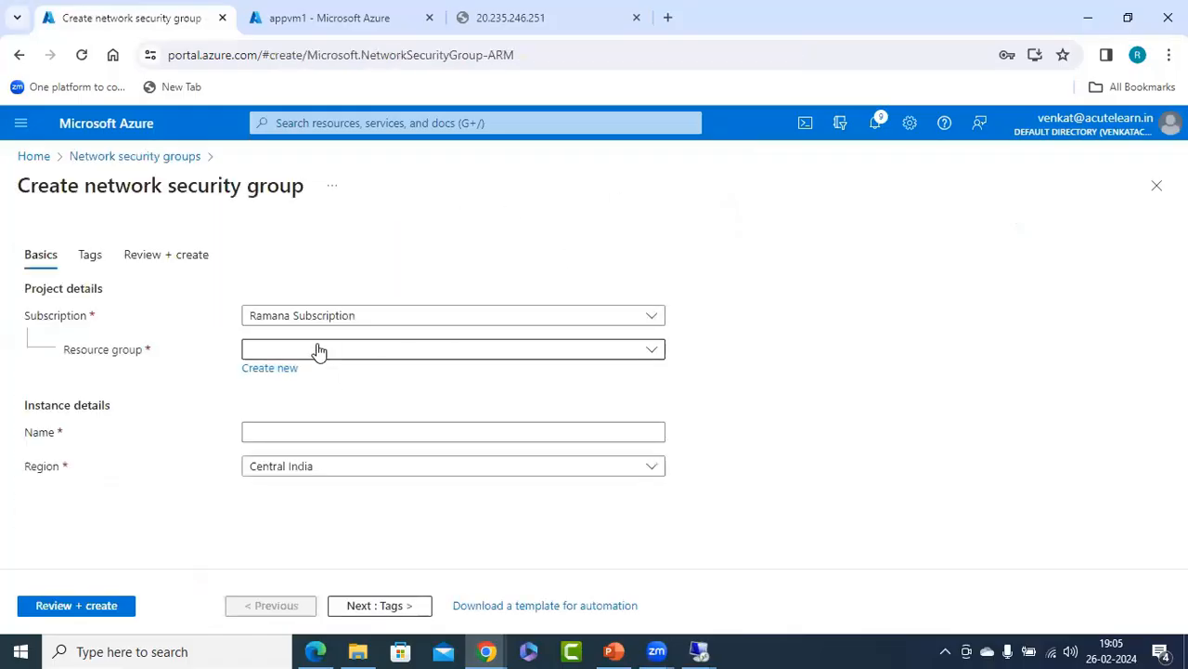
pyautogui.click(318, 348)
pyautogui.click(299, 432)
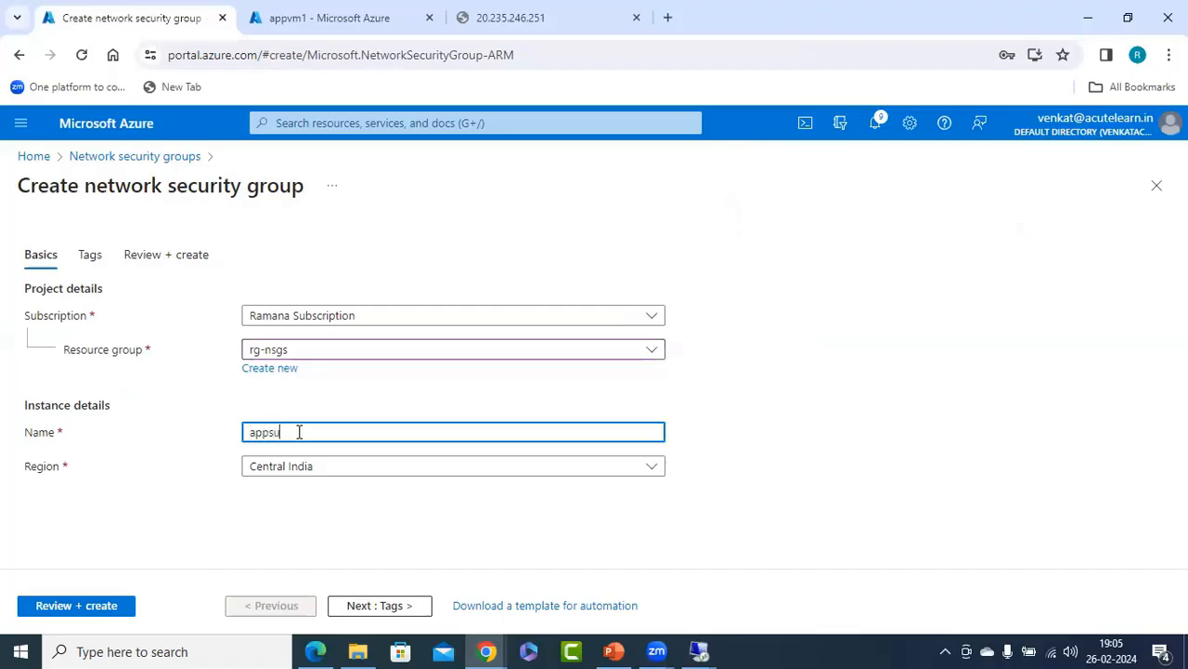
pyautogui.write('appsubnet-')
pyautogui.press('BackSpace')
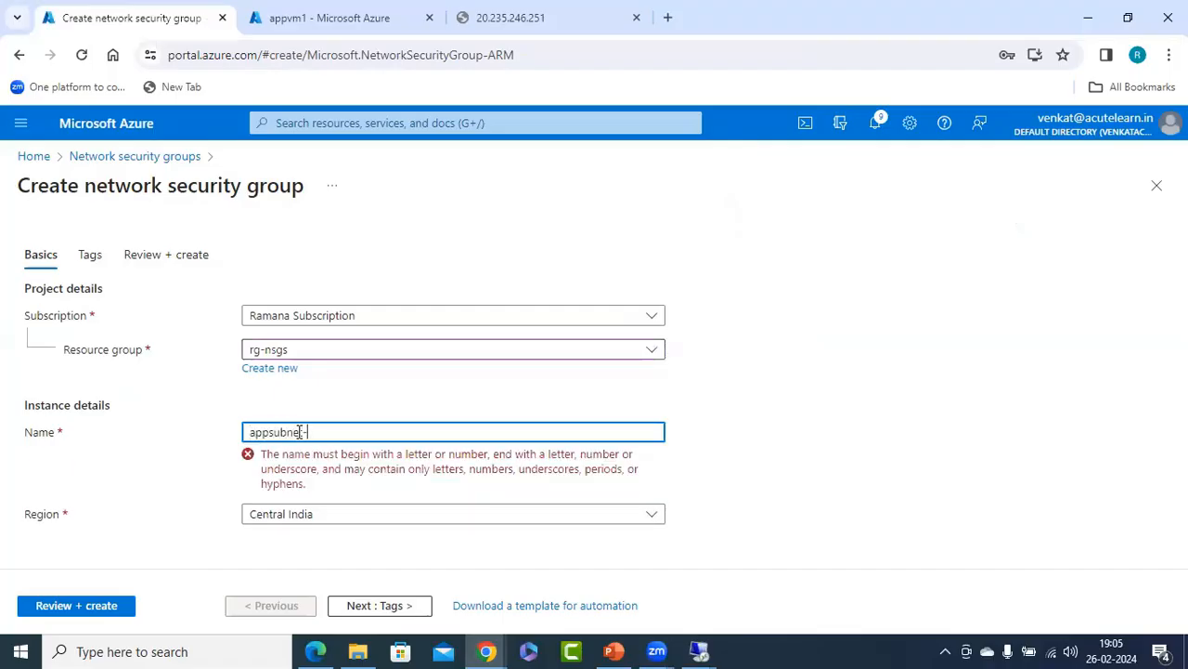
pyautogui.write('nsg')
pyautogui.press('Tab')
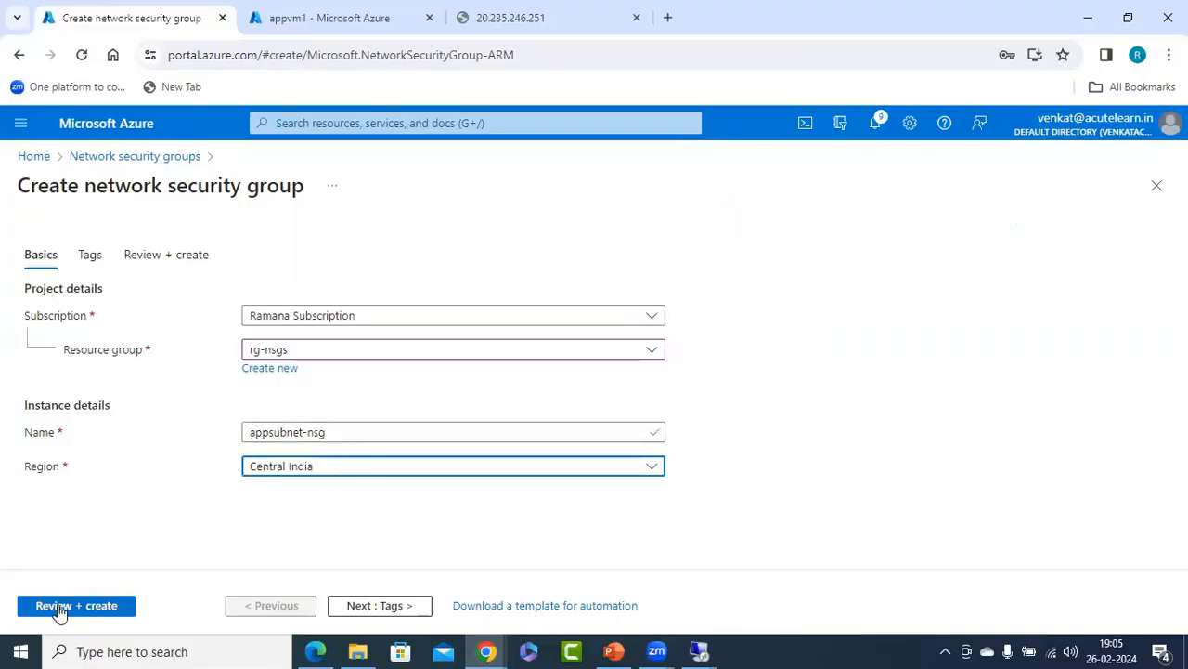
pyautogui.click(24, 611)
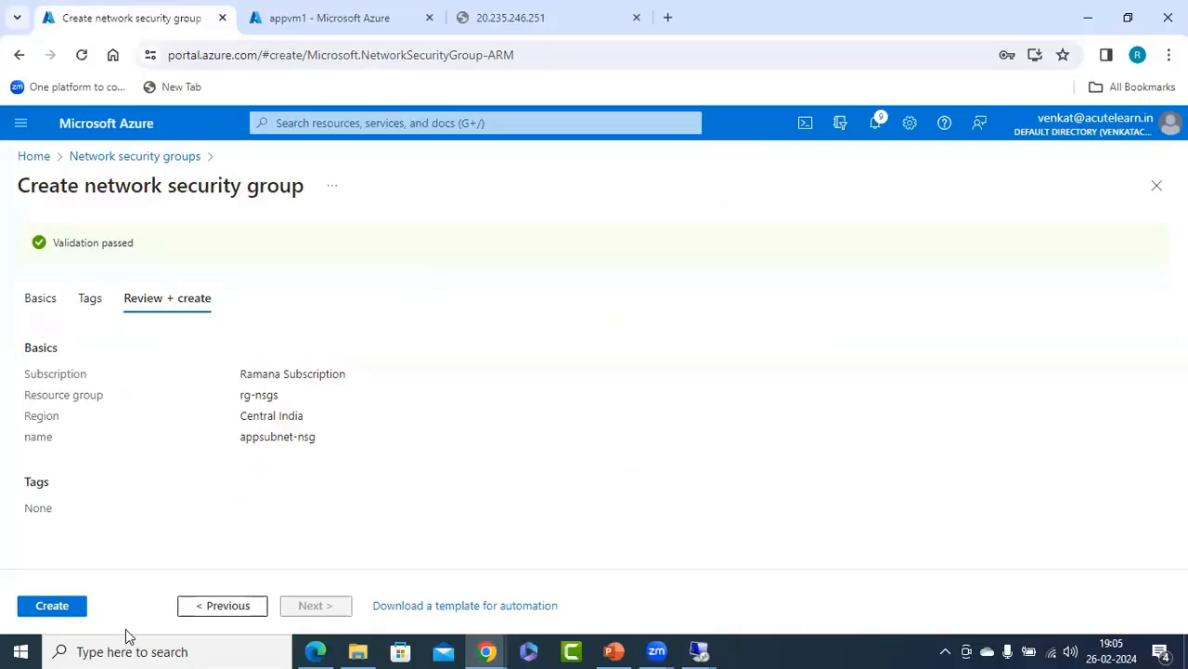
pyautogui.click(37, 605)
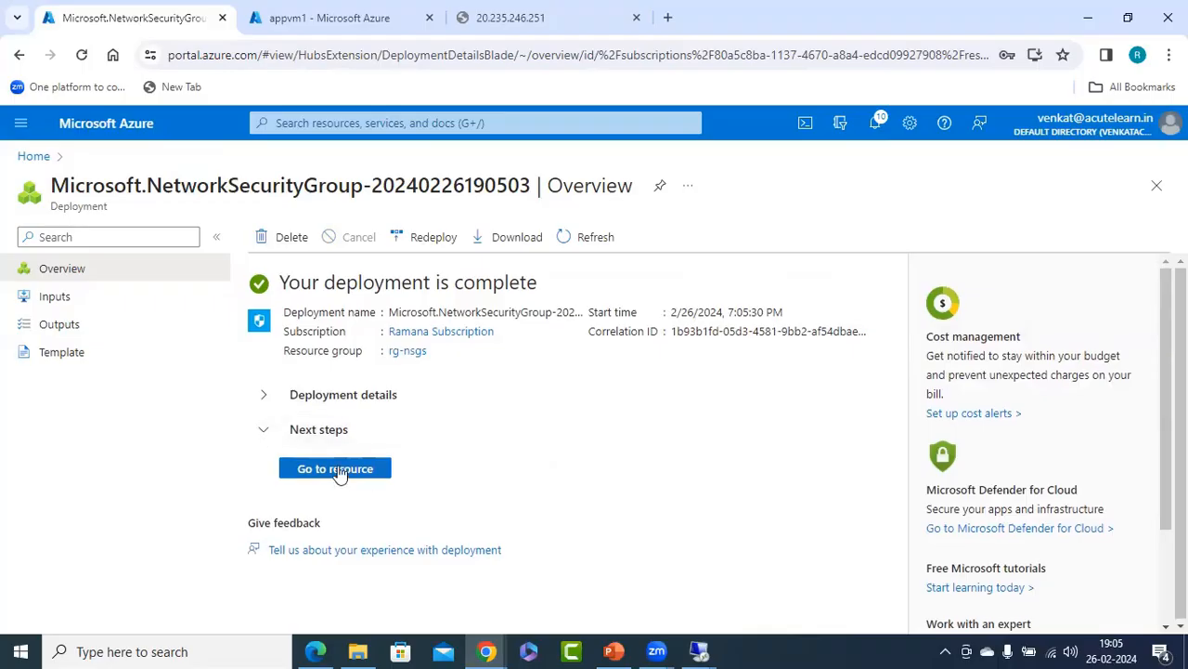
# Return to the portal home and open the subnets of the vnet-prod virtual network
pyautogui.click(51, 158)
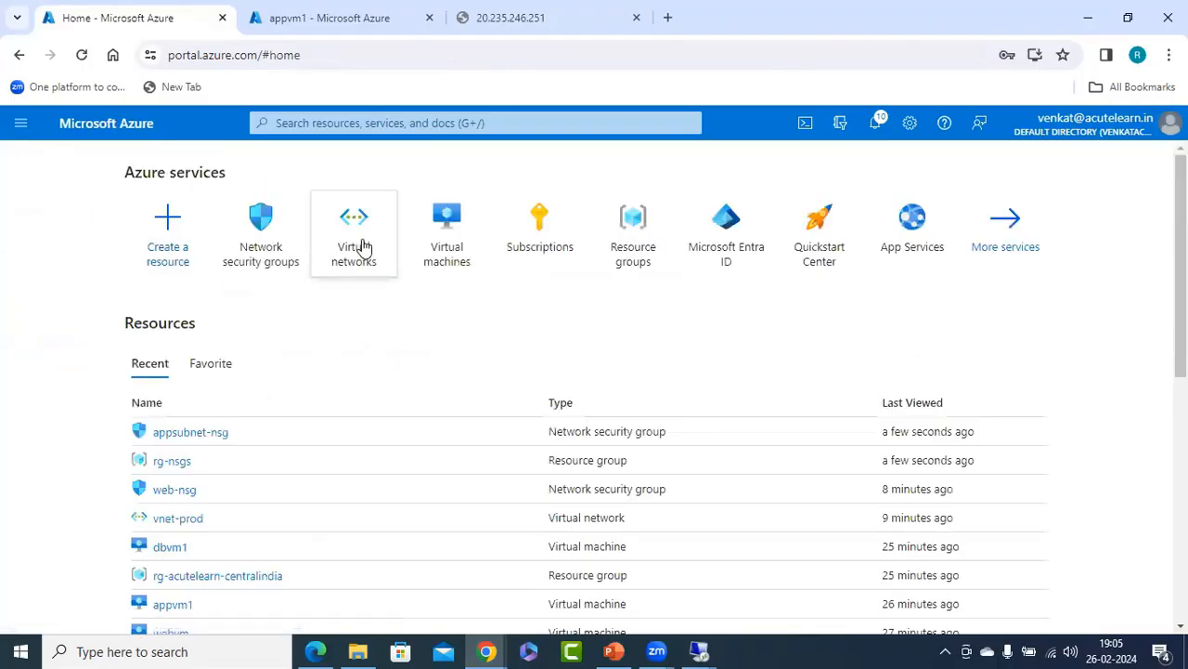
pyautogui.click(361, 247)
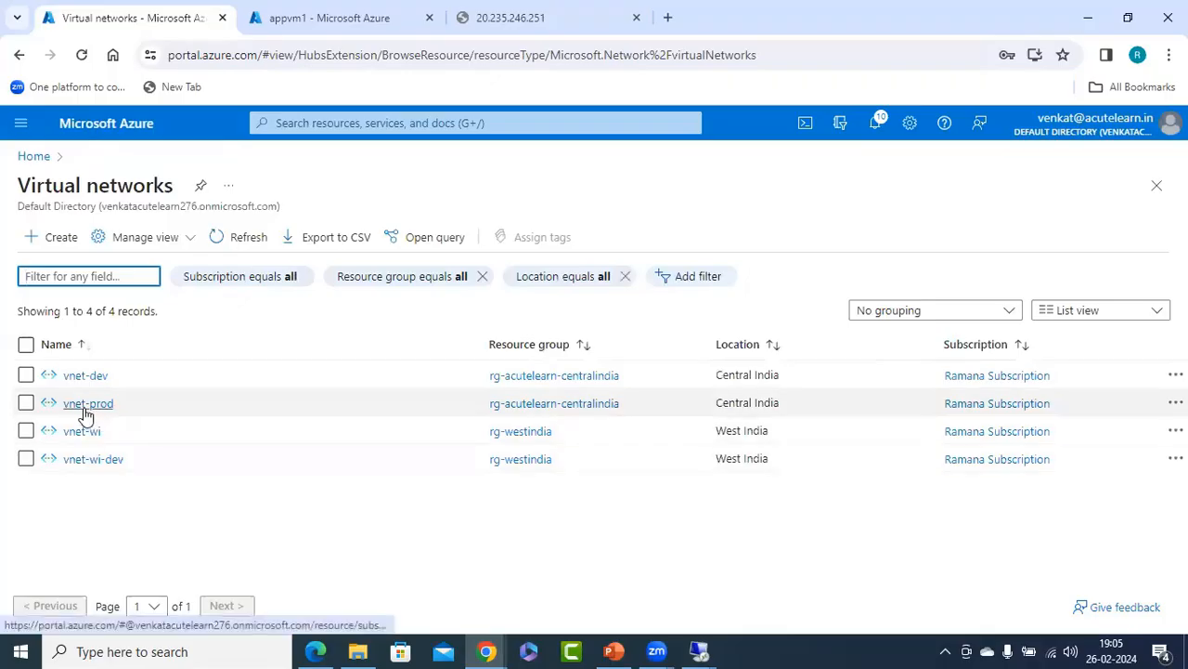
pyautogui.click(82, 406)
pyautogui.click(338, 502)
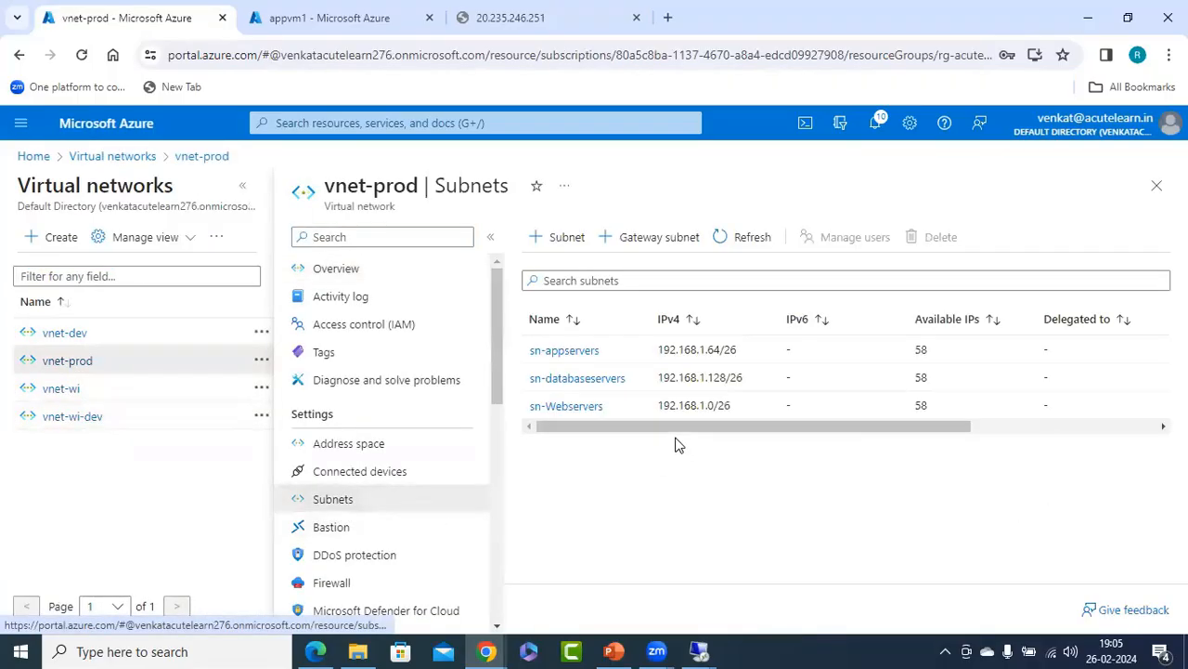
# Assign appsubnet-nsg to the sn-appservers subnet, save it, and switch to the PowerPoint network diagram
pyautogui.click(568, 351)
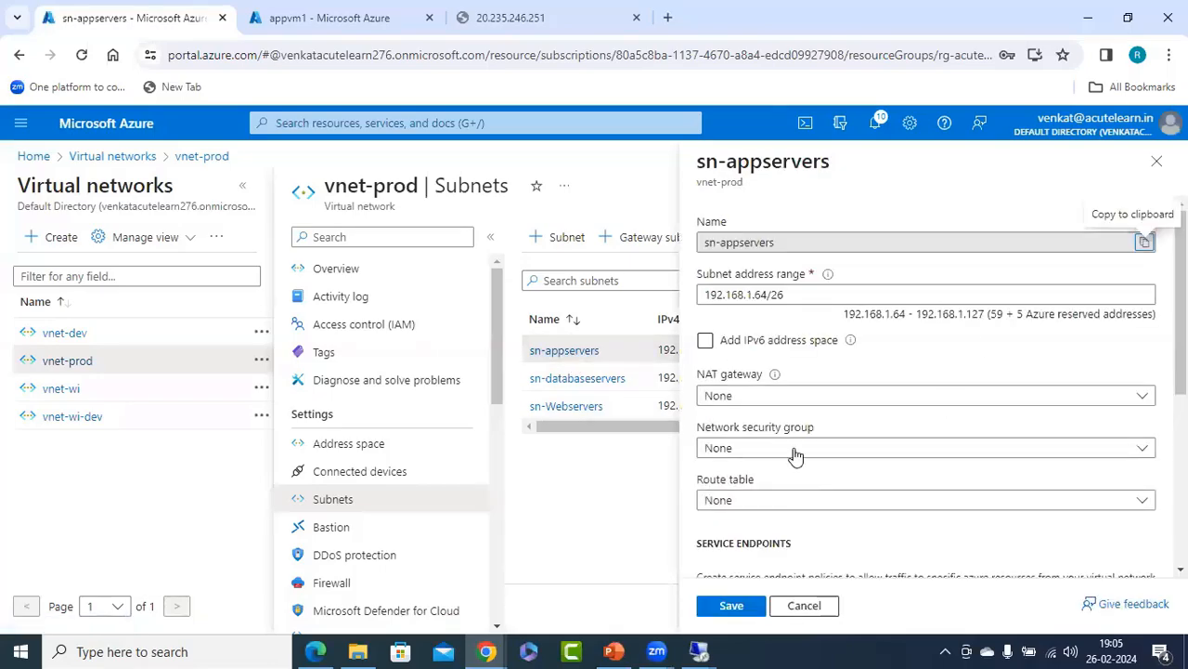
pyautogui.click(775, 449)
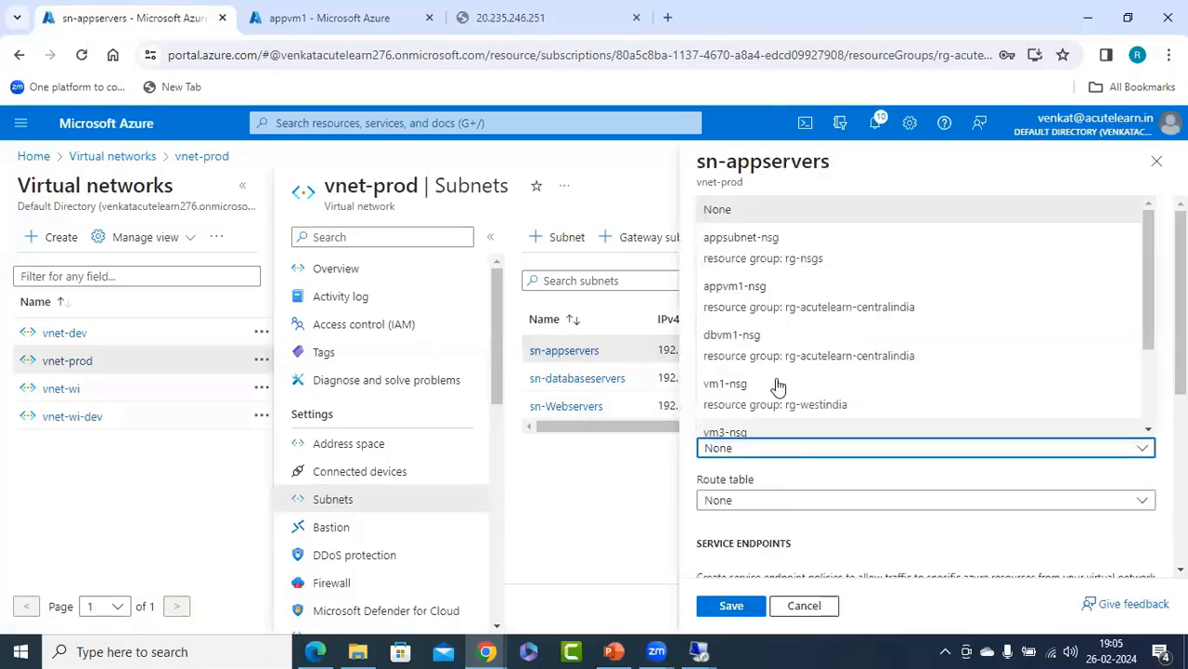
pyautogui.click(736, 255)
pyautogui.click(733, 606)
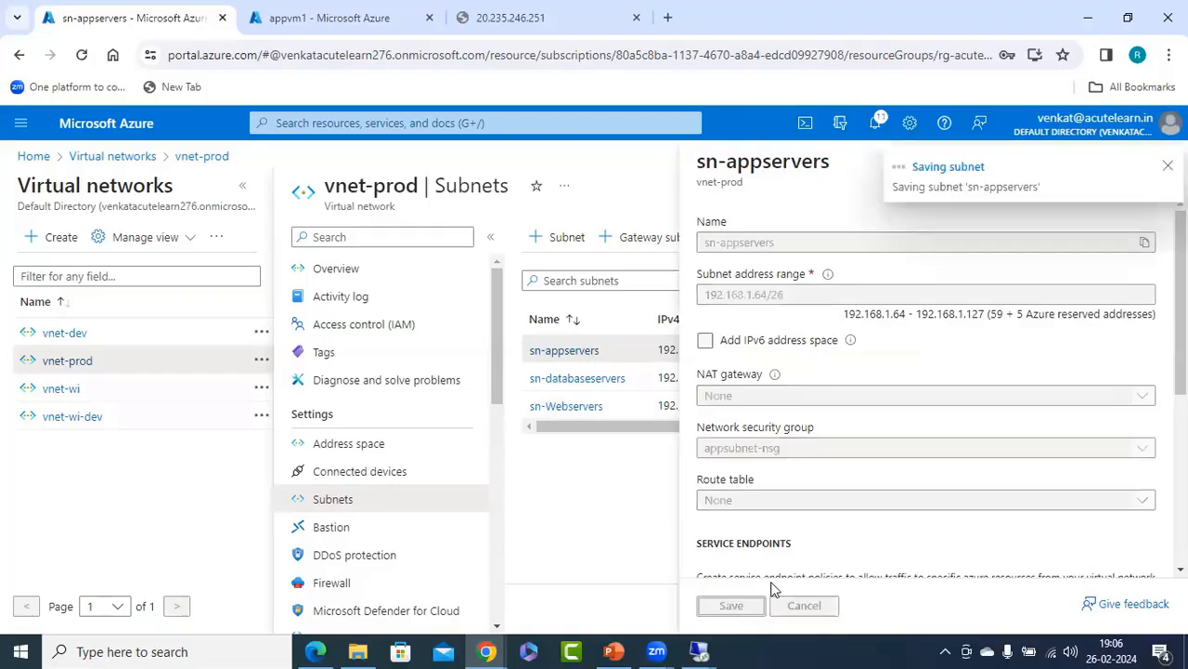
pyautogui.click(613, 651)
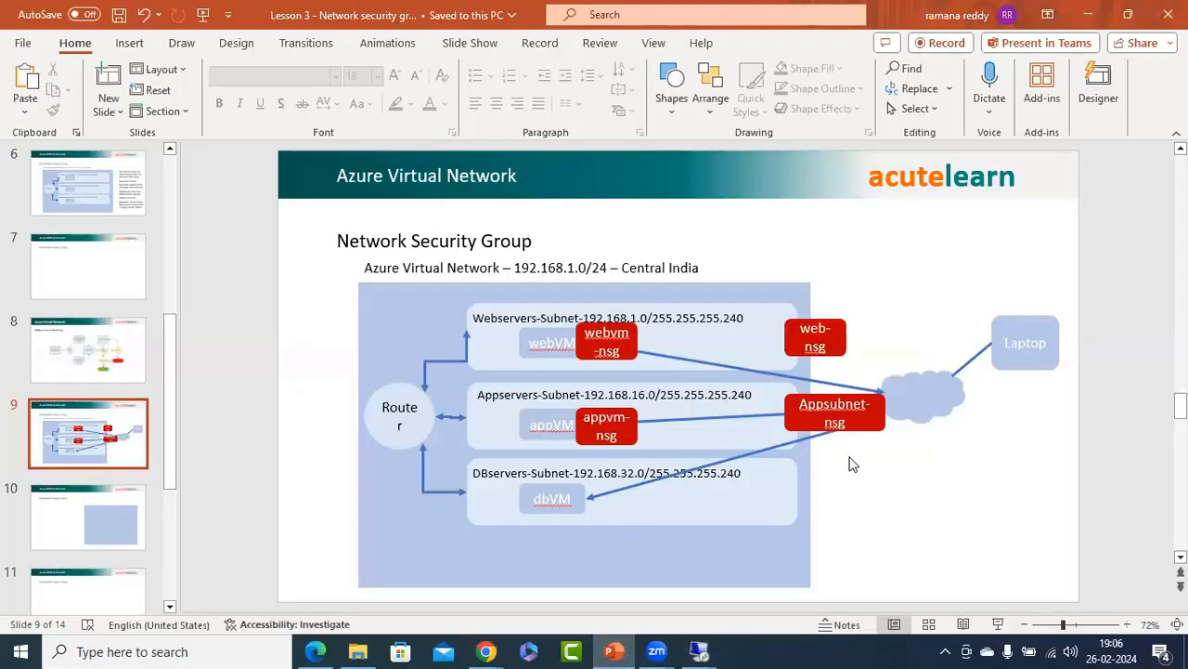
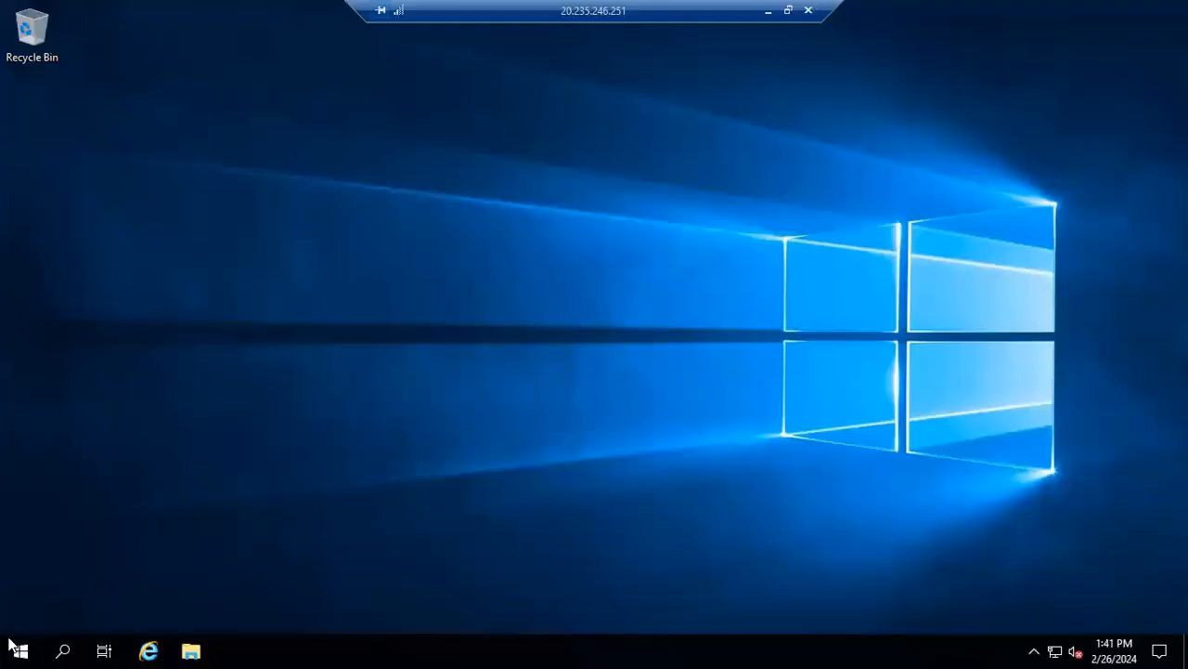
# Launch Remote Desktop Connection inside the 20.235.246.251 session and connect to 192.168.1.132
pyautogui.rightClick(12, 648)
pyautogui.click(47, 569)
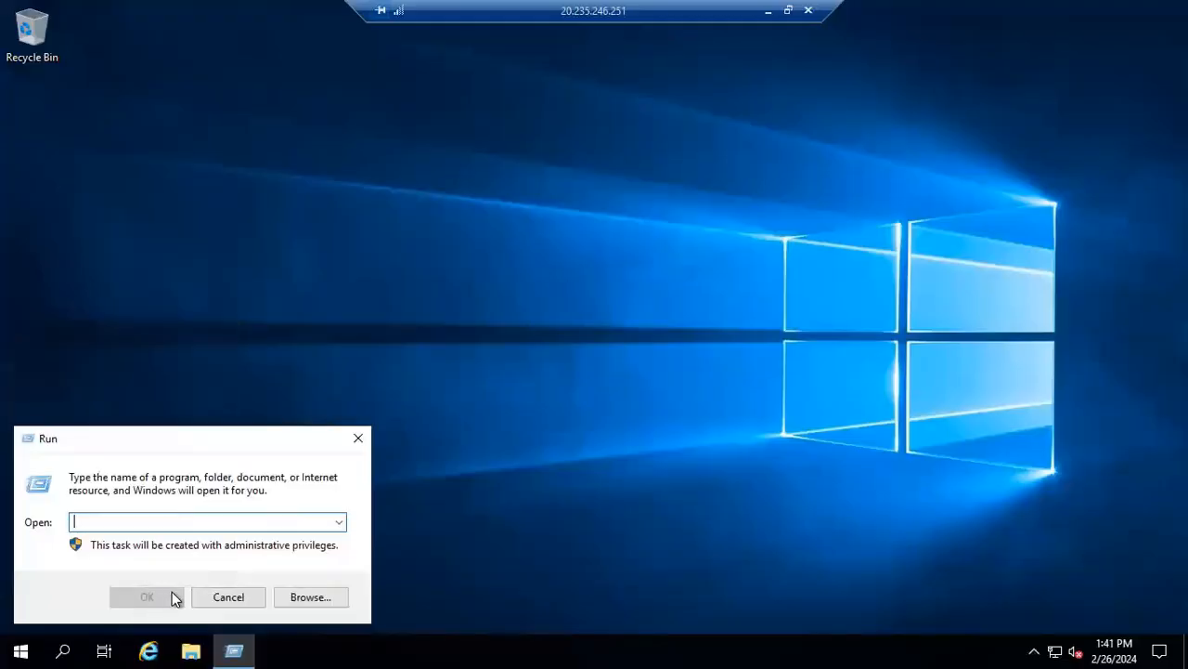
pyautogui.write('cmd')
pyautogui.press('Return')
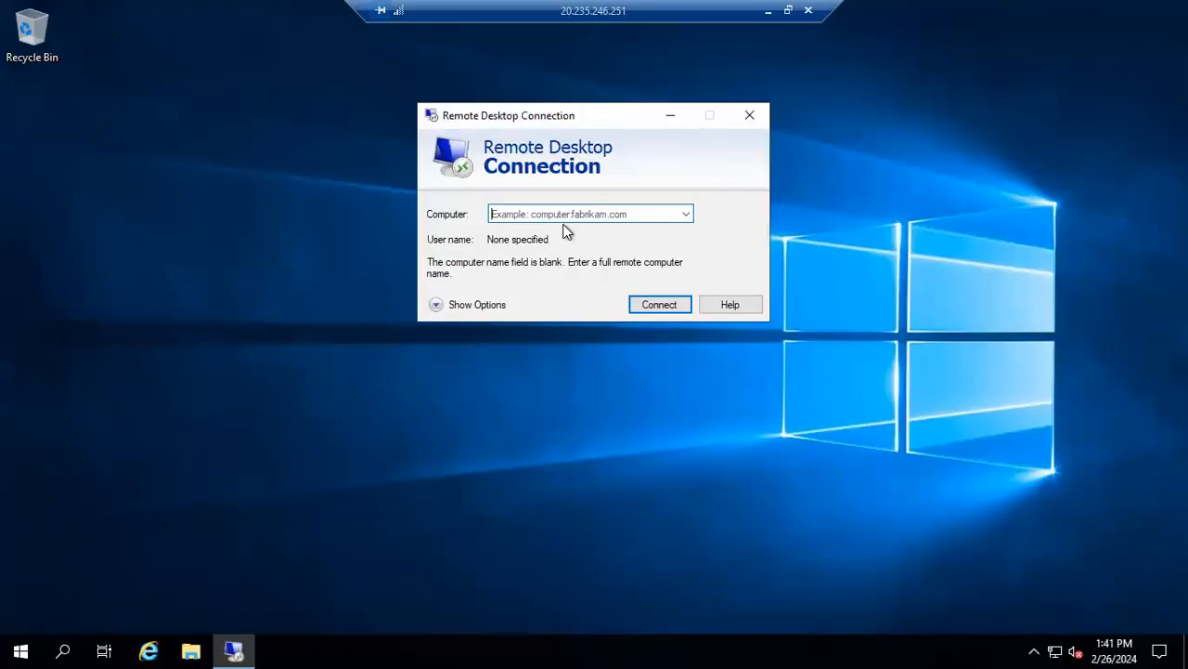
pyautogui.click(519, 213)
pyautogui.write('192.168.1.132')
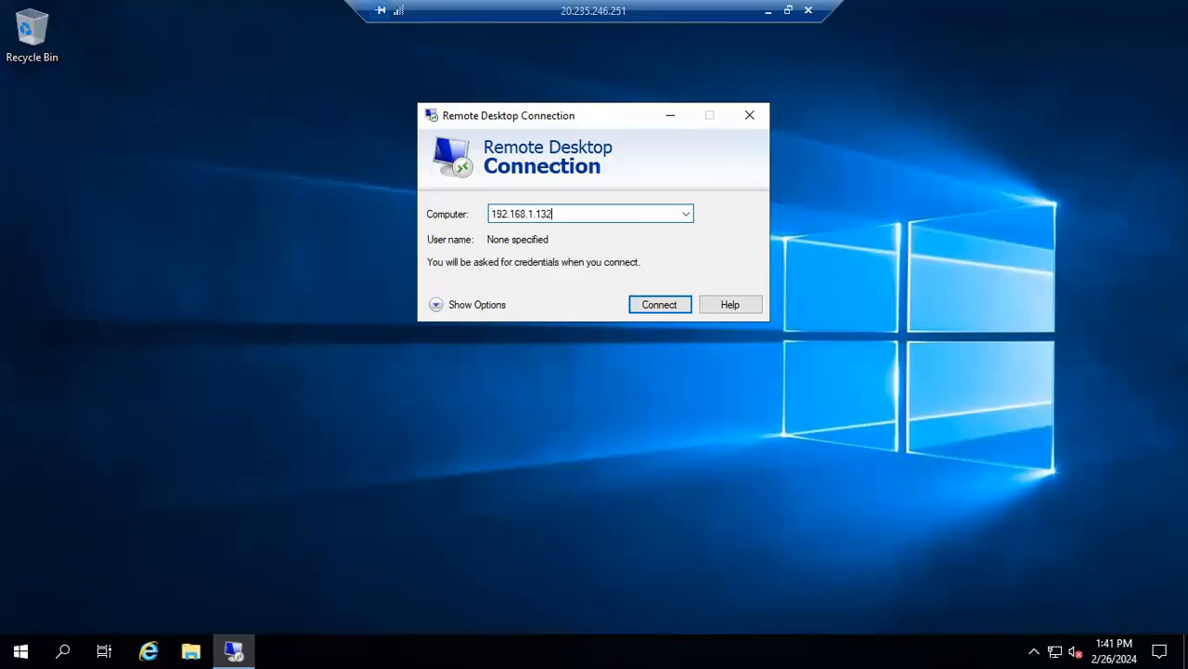
pyautogui.press('Return')
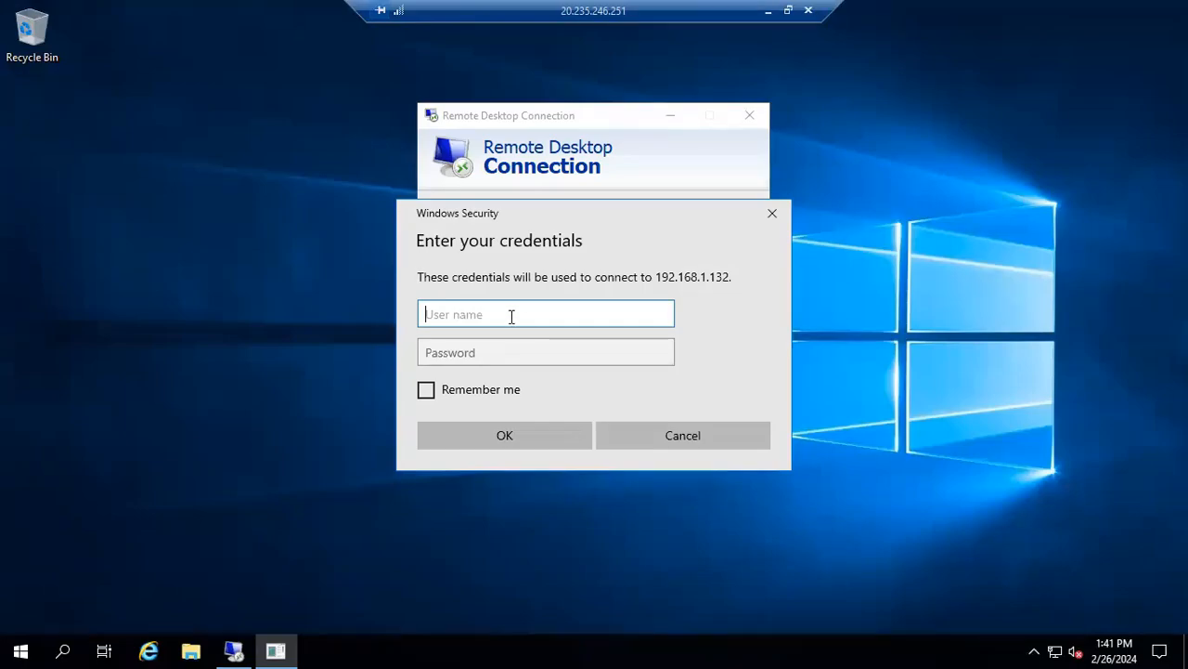
# Sign in as azureuser with the account password and accept dbvm1's certificate, suppressing further prompts for this computer
pyautogui.write('azureuser')
pyautogui.press('Tab')
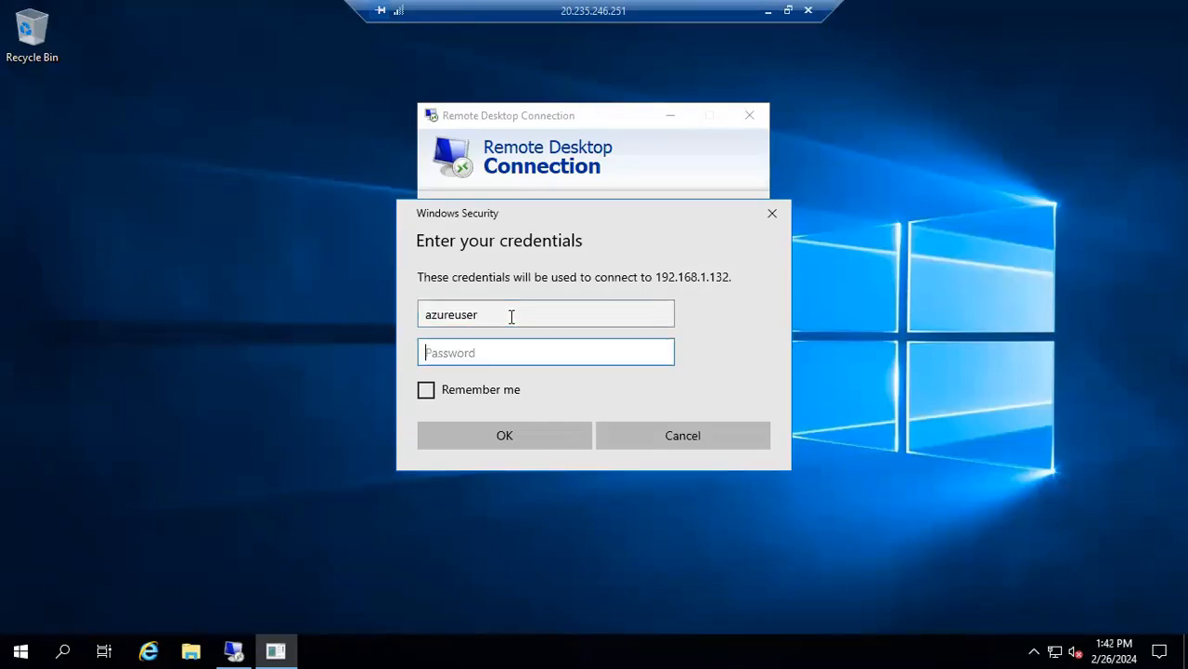
pyautogui.write('****')
pyautogui.press('Return')
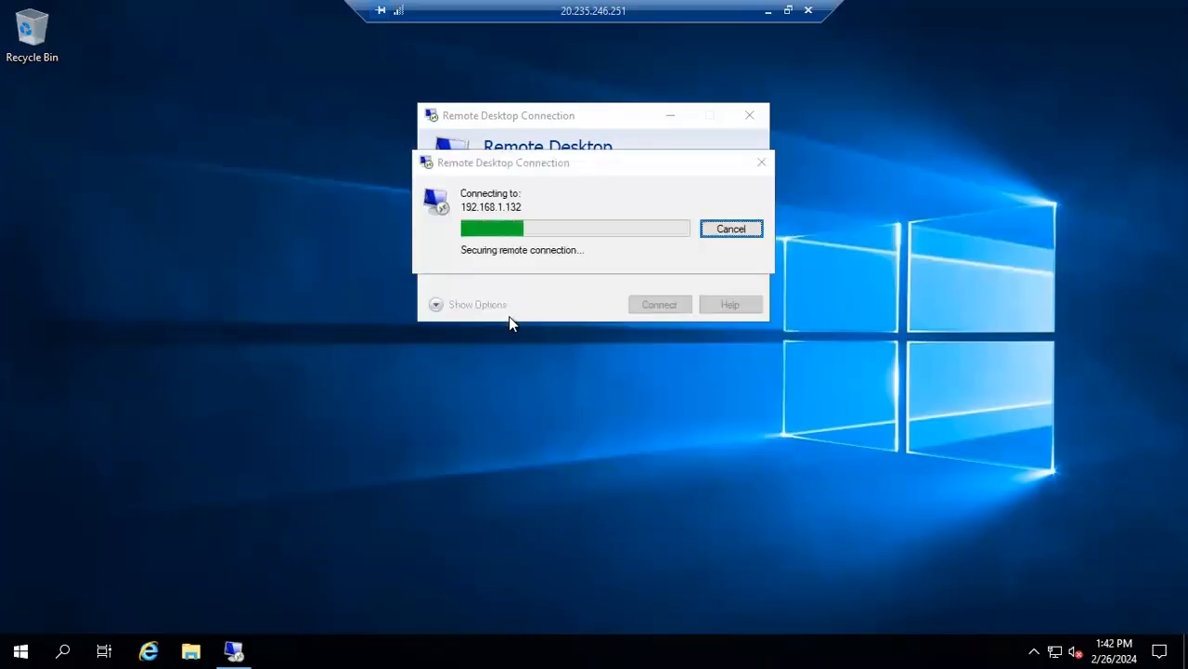
pyautogui.click(573, 332)
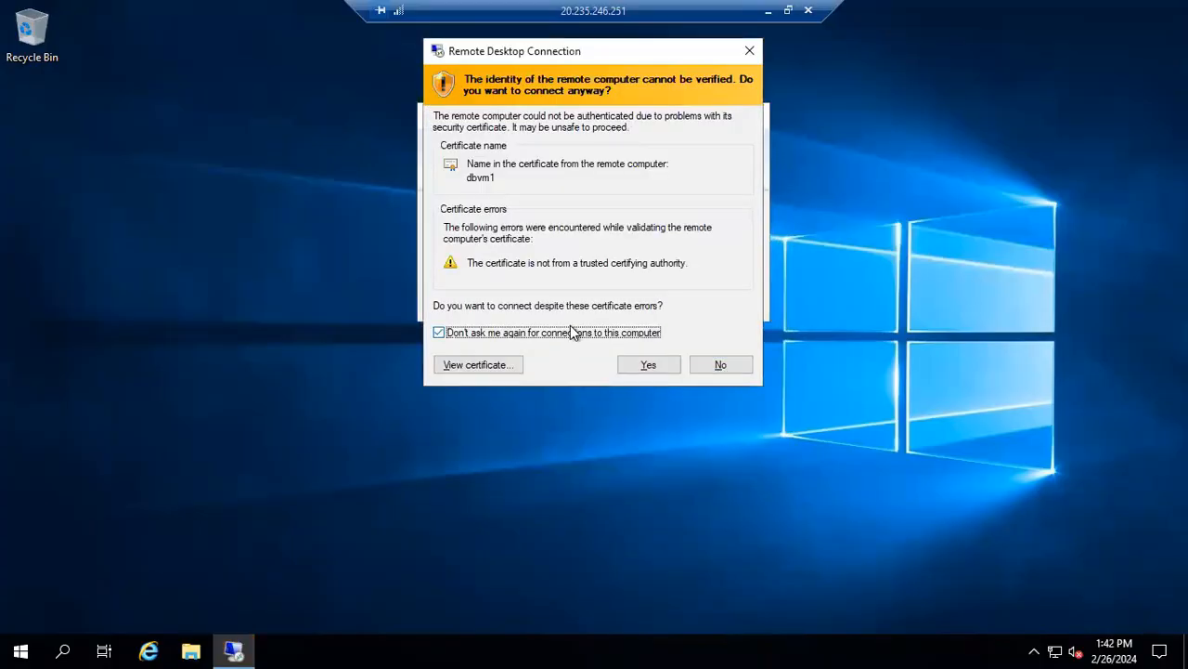
pyautogui.click(648, 364)
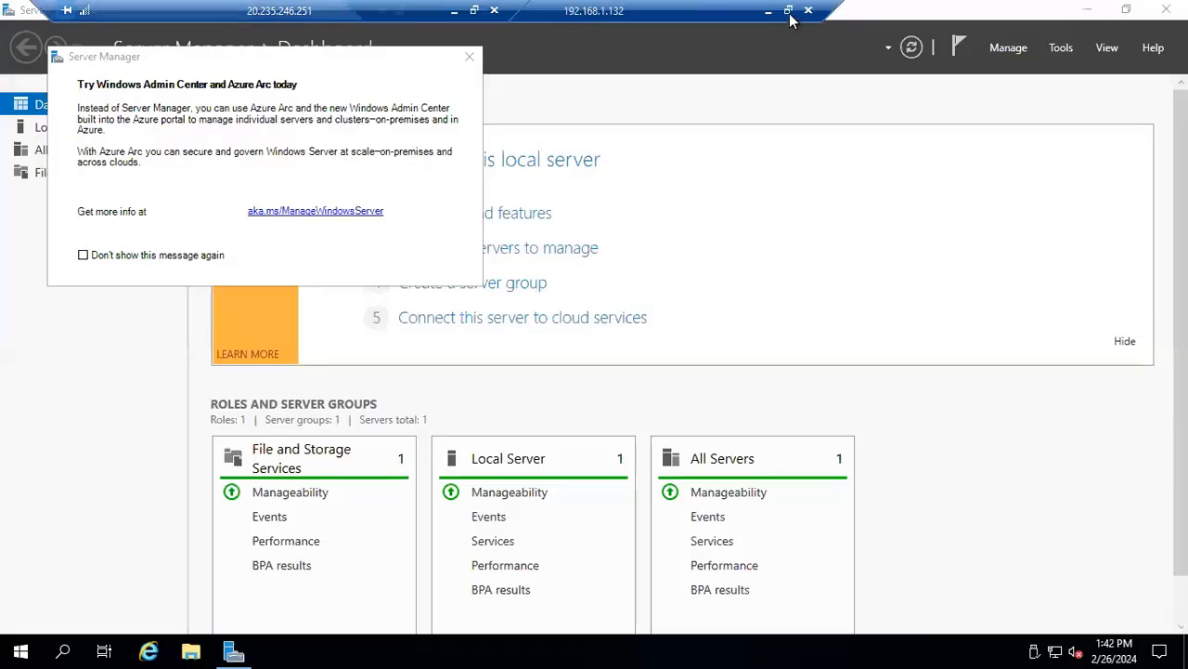
# Shrink the 192.168.1.132 session to a movable window, reposition it, and minimize the 20.235.246.251 session
pyautogui.click(788, 10)
pyautogui.moveTo(368, 11); pyautogui.dragTo(997, 10)
pyautogui.moveTo(482, 14); pyautogui.dragTo(553, 83)
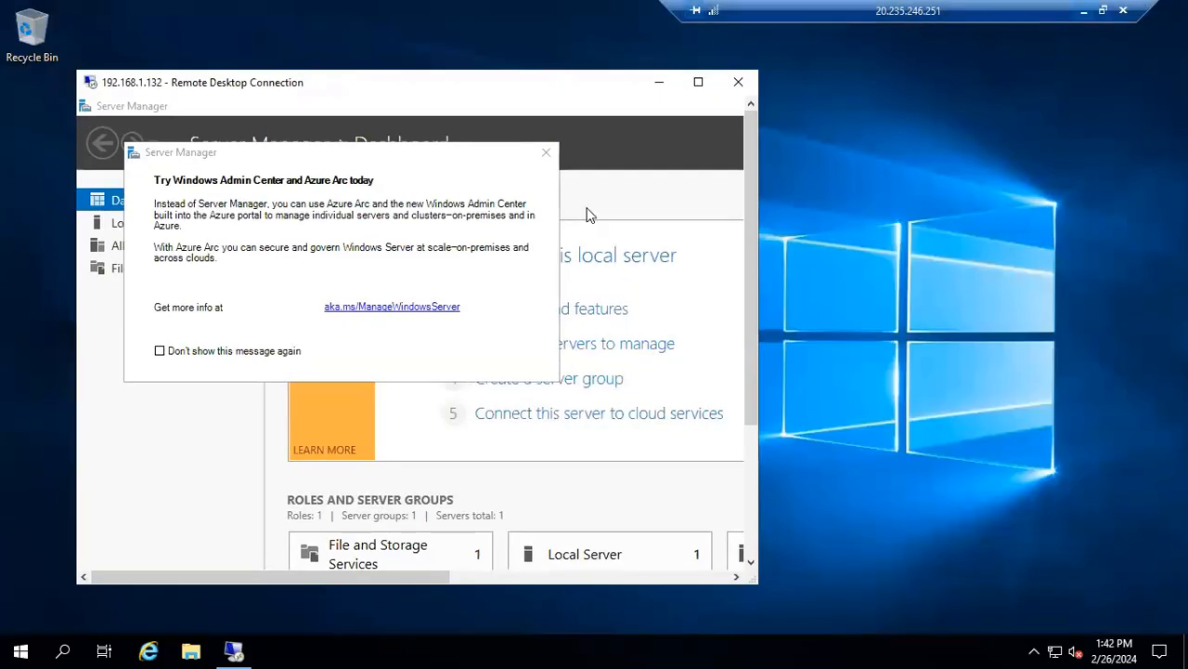
pyautogui.click(1083, 10)
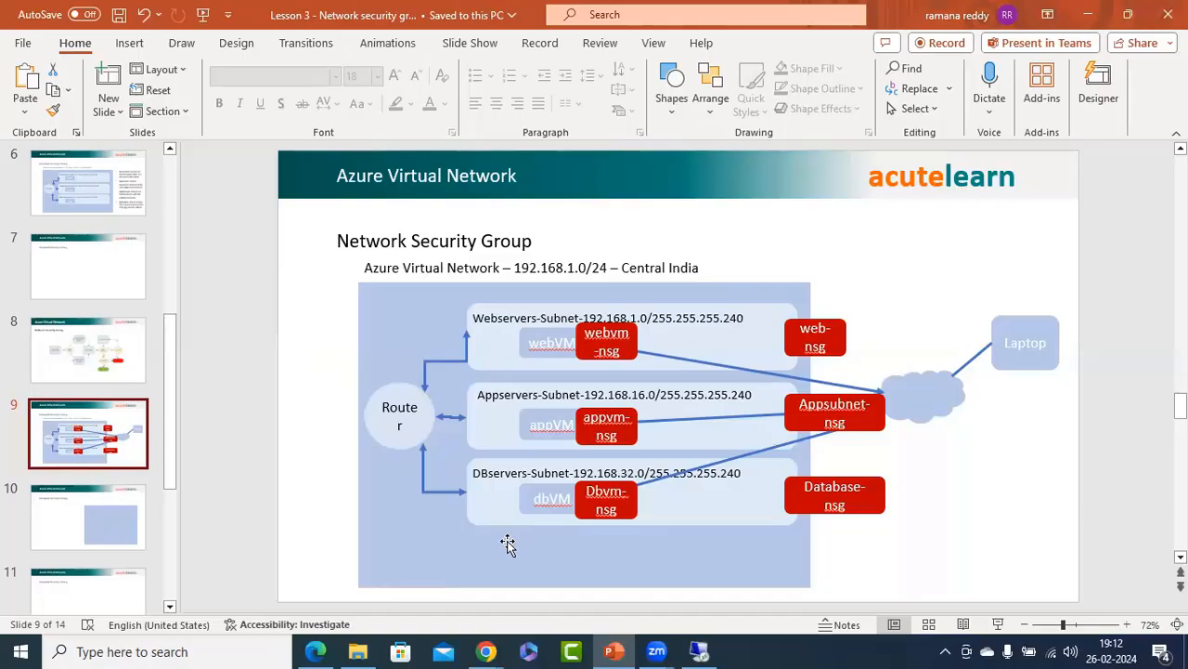
# Review the access requirements on slide 6, return to the 20.235.246.251 remote session, and dismiss the Server Manager message
pyautogui.click(120, 200)
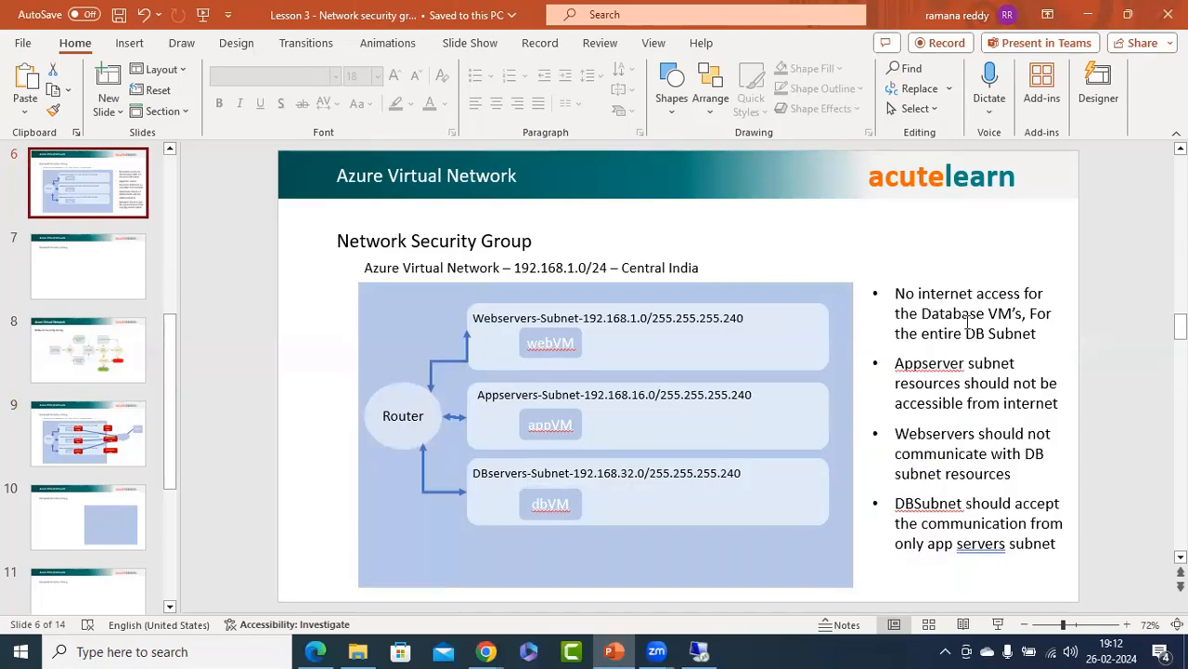
pyautogui.click(699, 650)
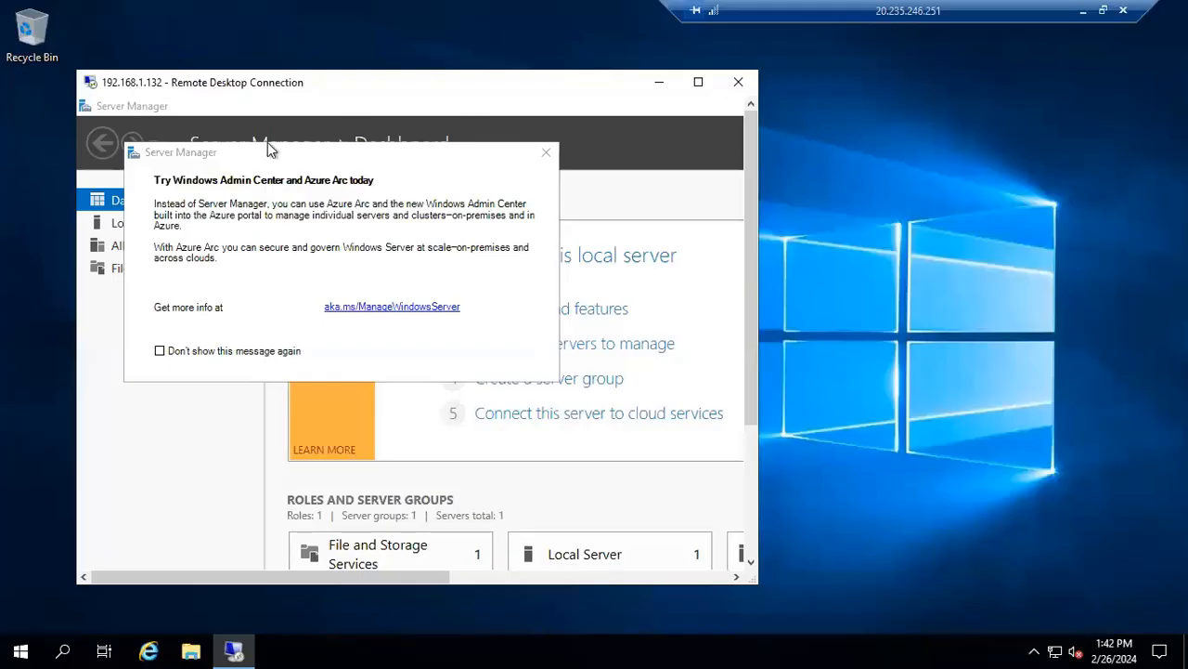
pyautogui.click(546, 156)
# Find and launch Microsoft Edge inside the 192.168.1.132 remote session
pyautogui.moveTo(749, 140); pyautogui.dragTo(750, 357)
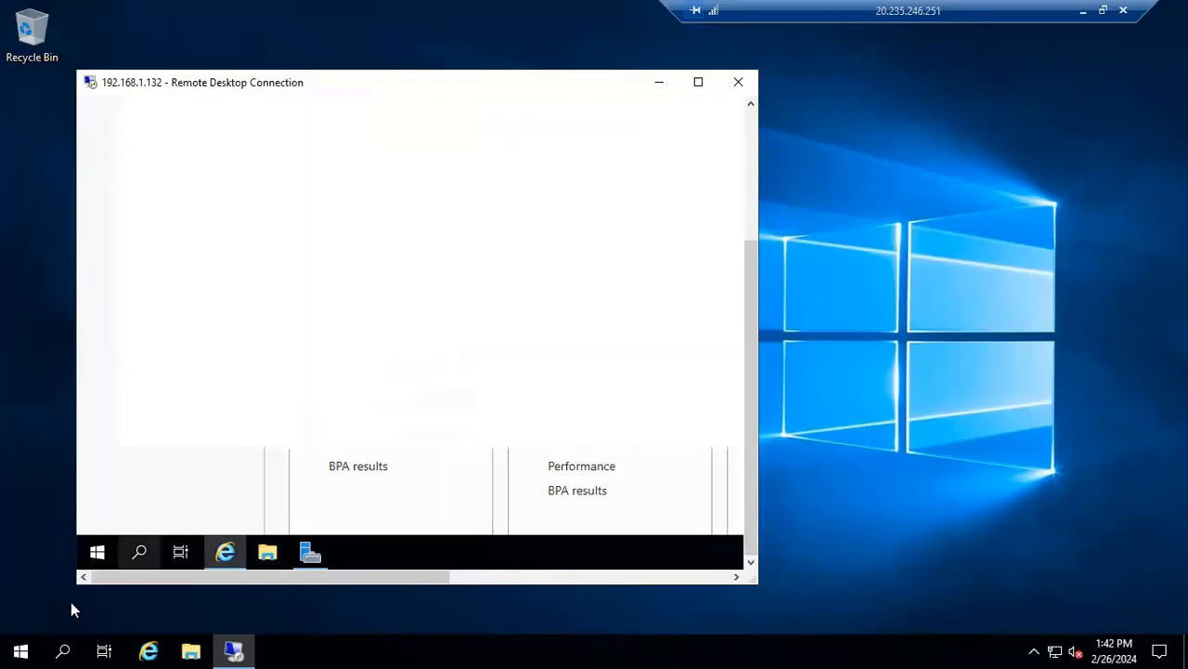
pyautogui.click(97, 551)
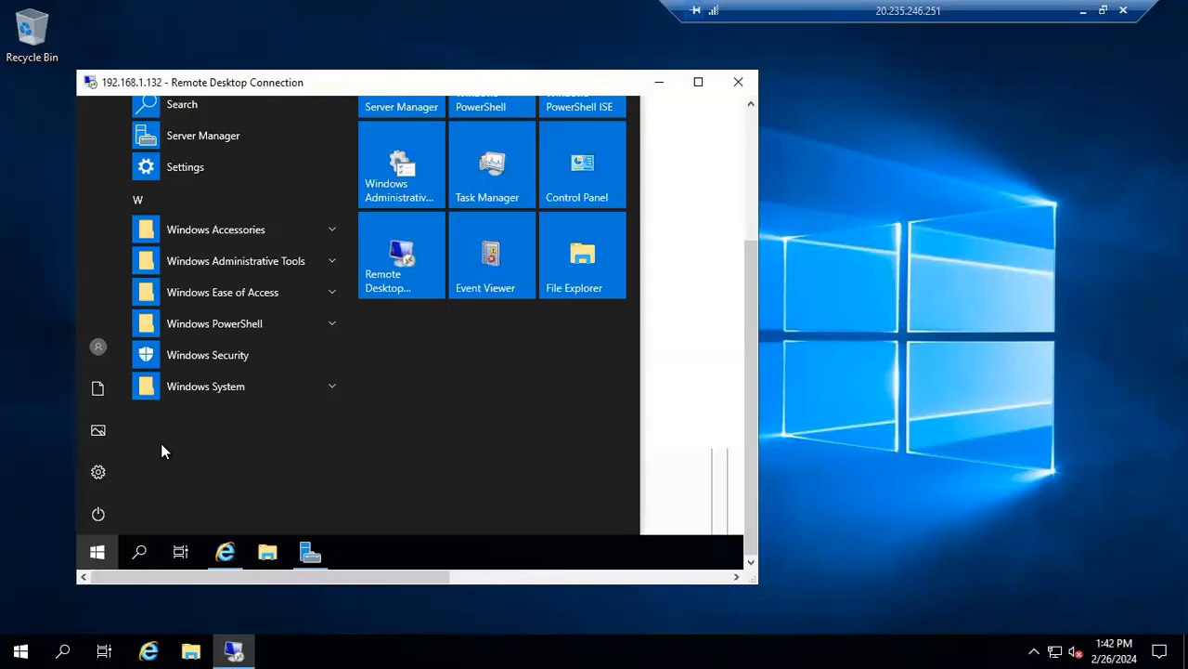
pyautogui.write('c')
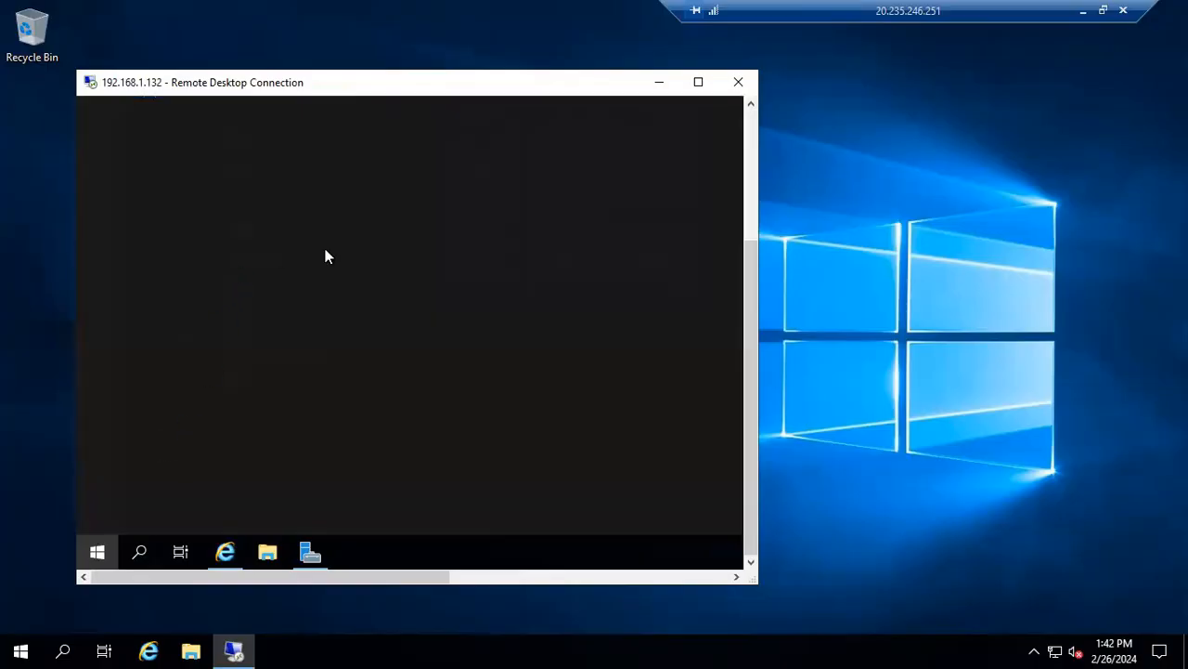
pyautogui.write('edge')
pyautogui.press('Return')
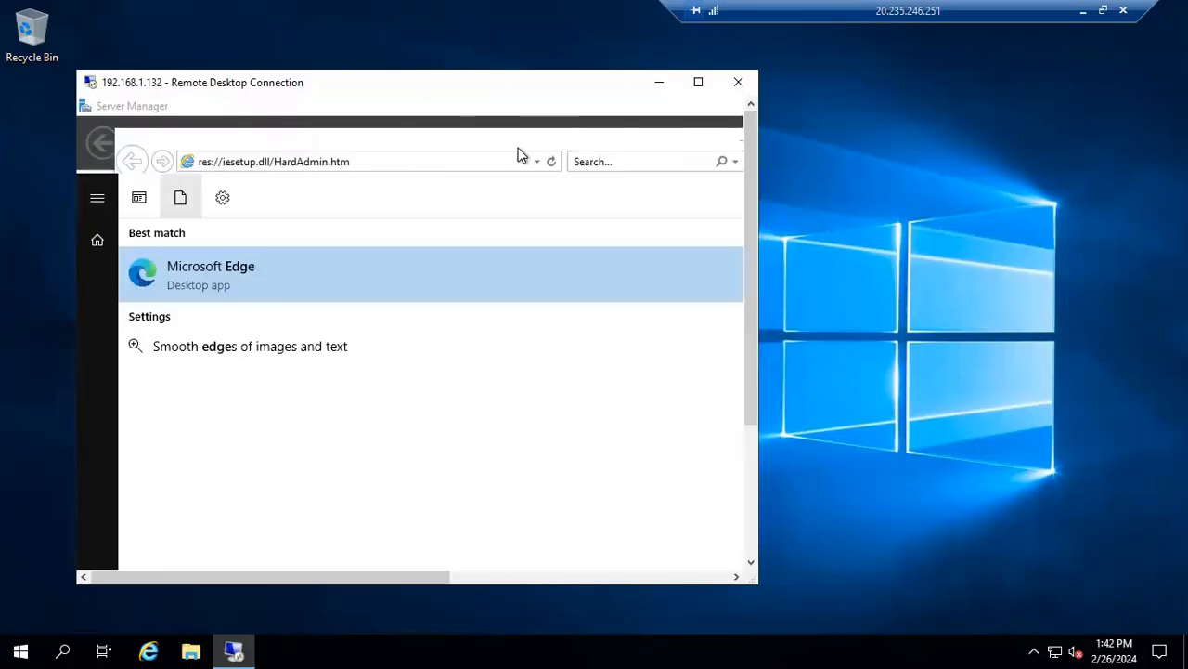
pyautogui.click(218, 287)
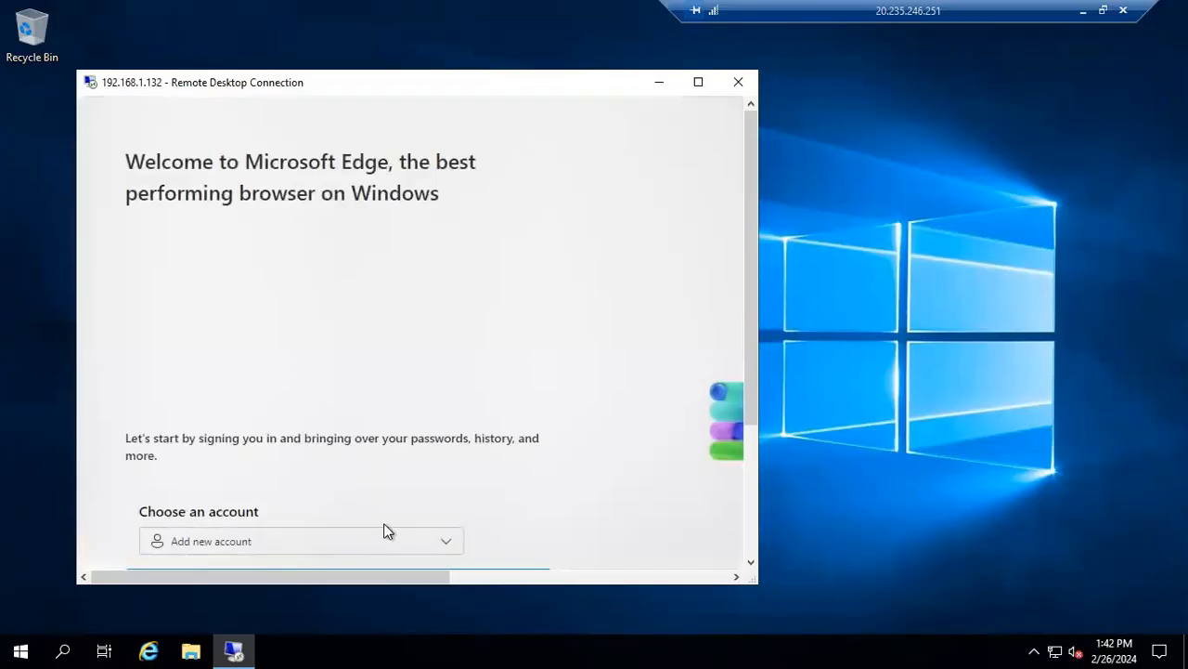
# Complete Edge's first-run setup without account or Google data, opting out of the more useful Microsoft experience
pyautogui.moveTo(753, 265); pyautogui.dragTo(734, 443)
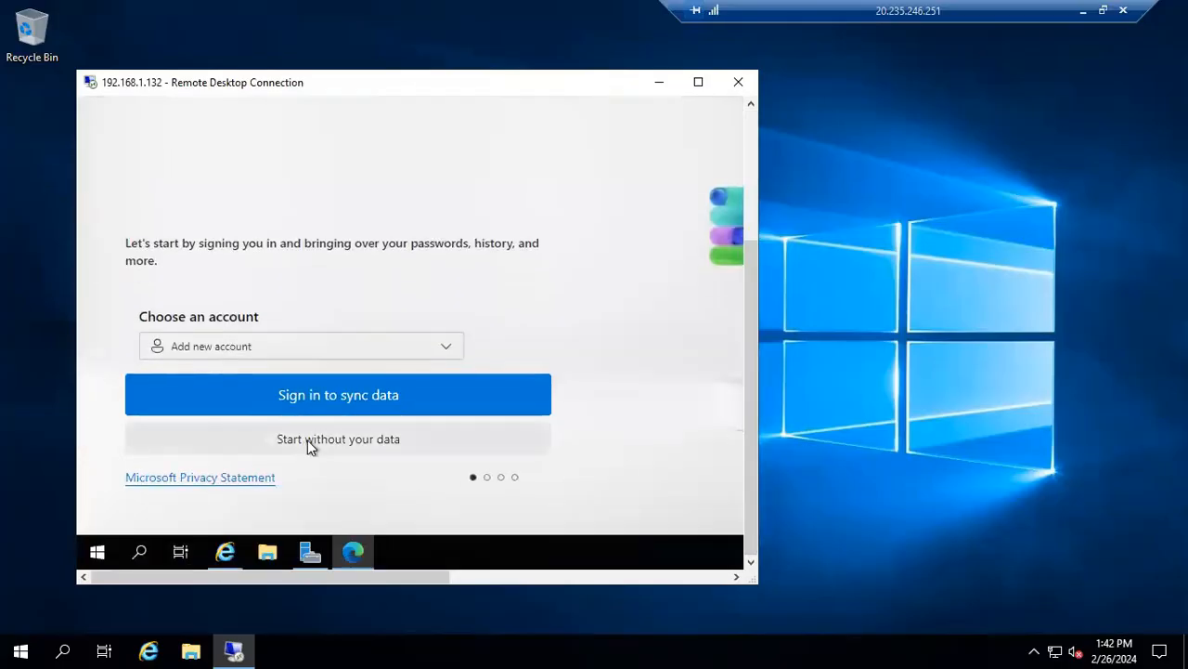
pyautogui.click(308, 440)
pyautogui.click(199, 440)
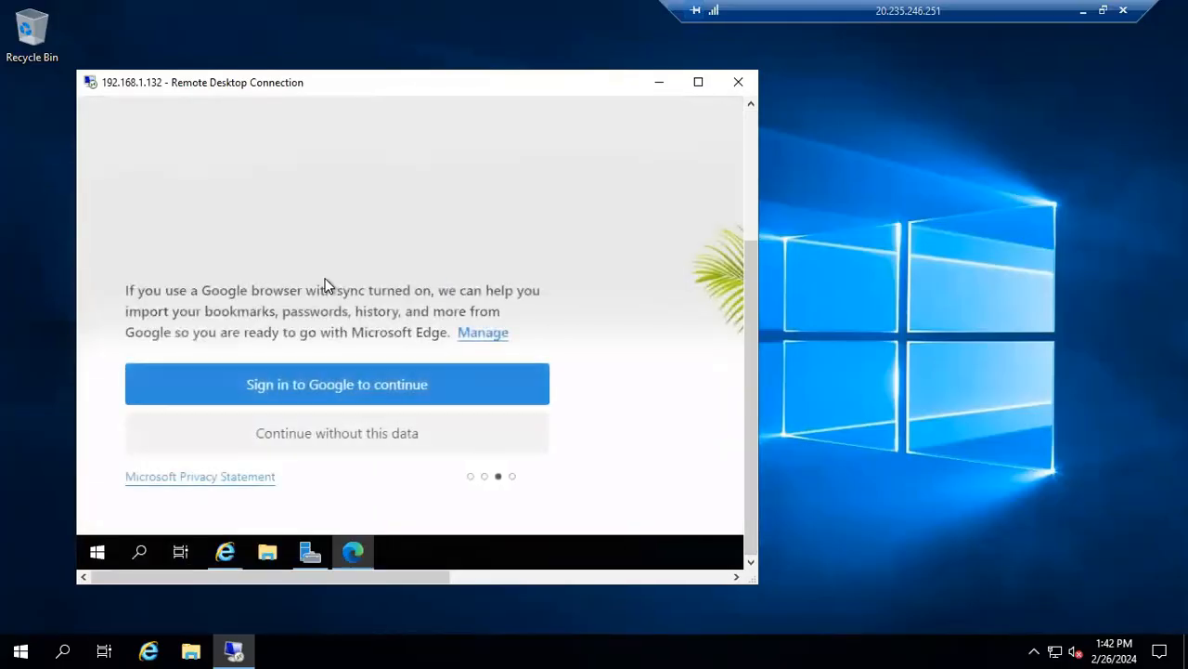
pyautogui.click(318, 444)
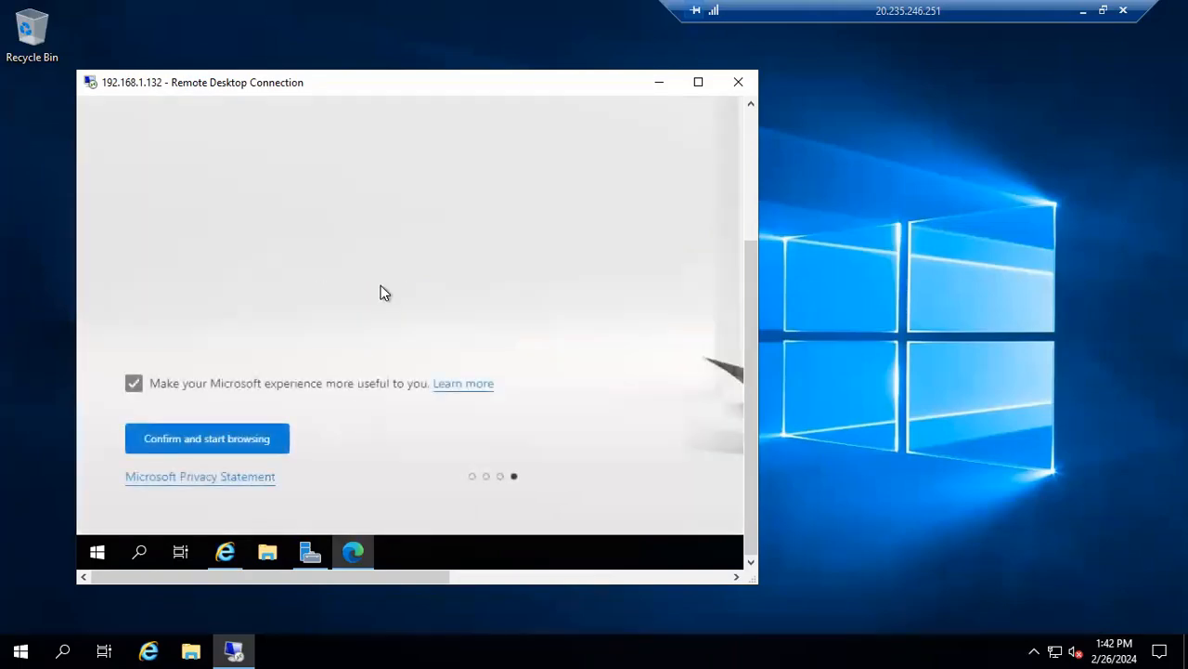
pyautogui.click(135, 387)
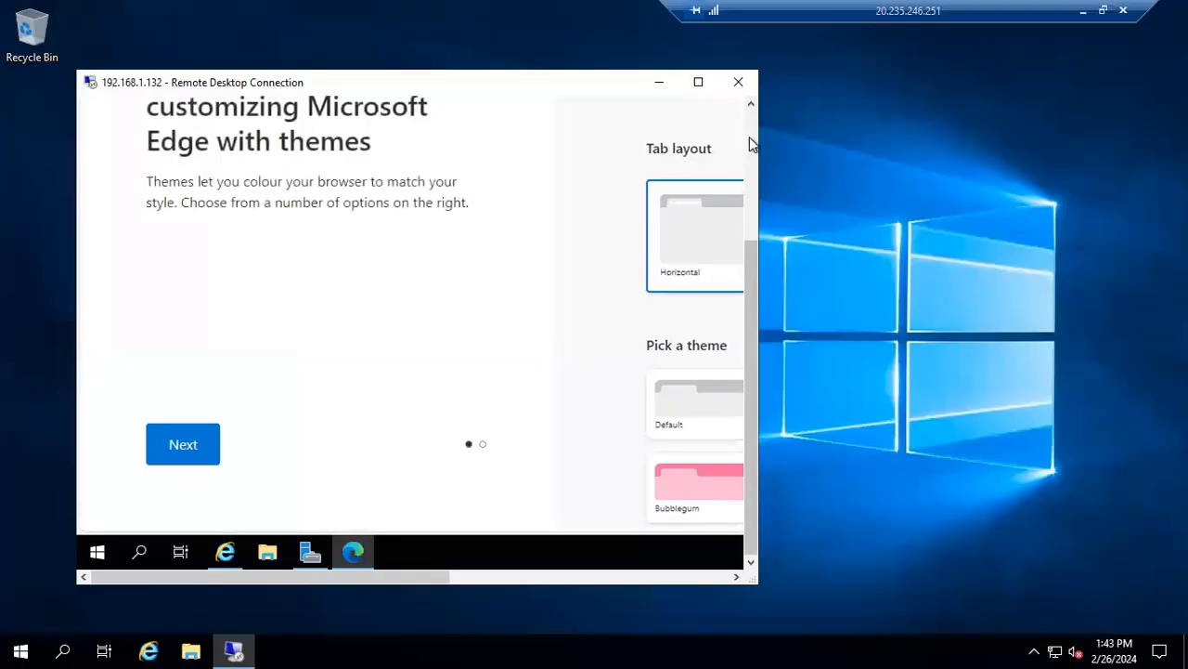
pyautogui.click(750, 140)
pyautogui.click(453, 109)
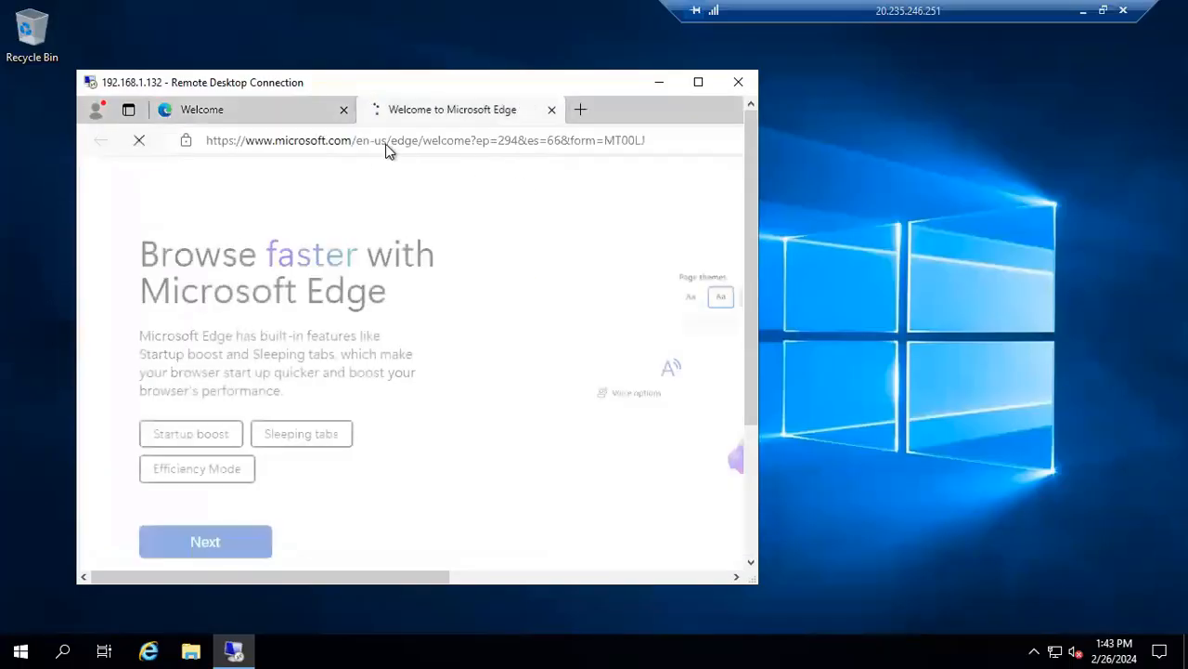
pyautogui.click(404, 140)
pyautogui.write('www.go')
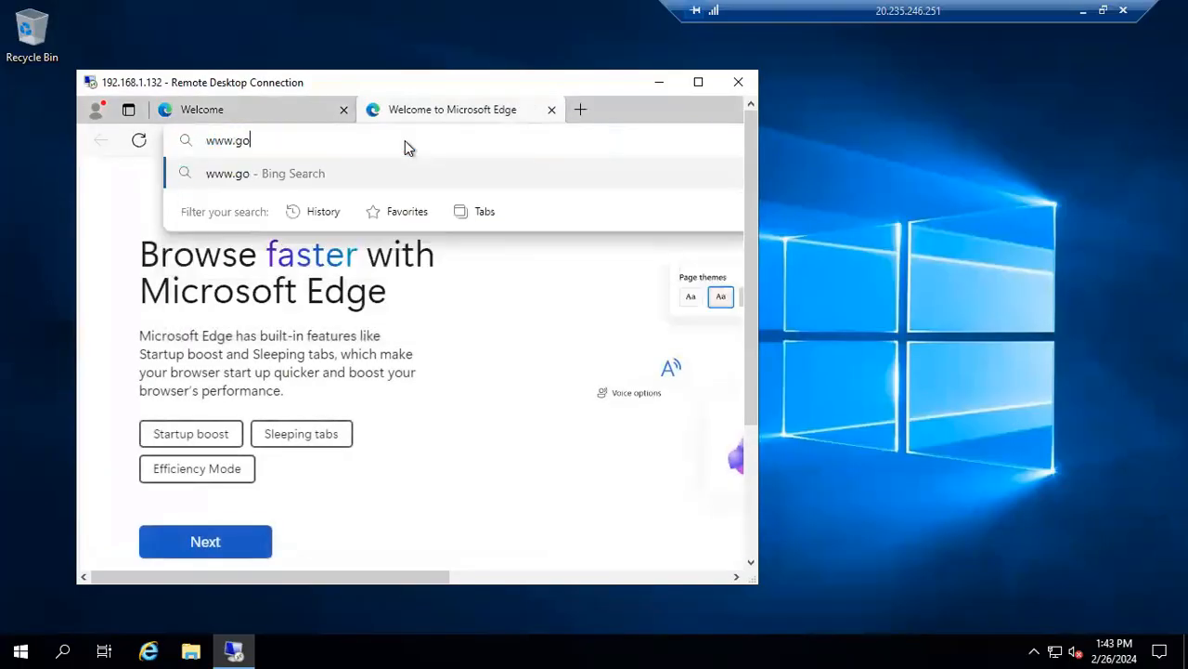
pyautogui.write('ogle.com')
pyautogui.press('Return')
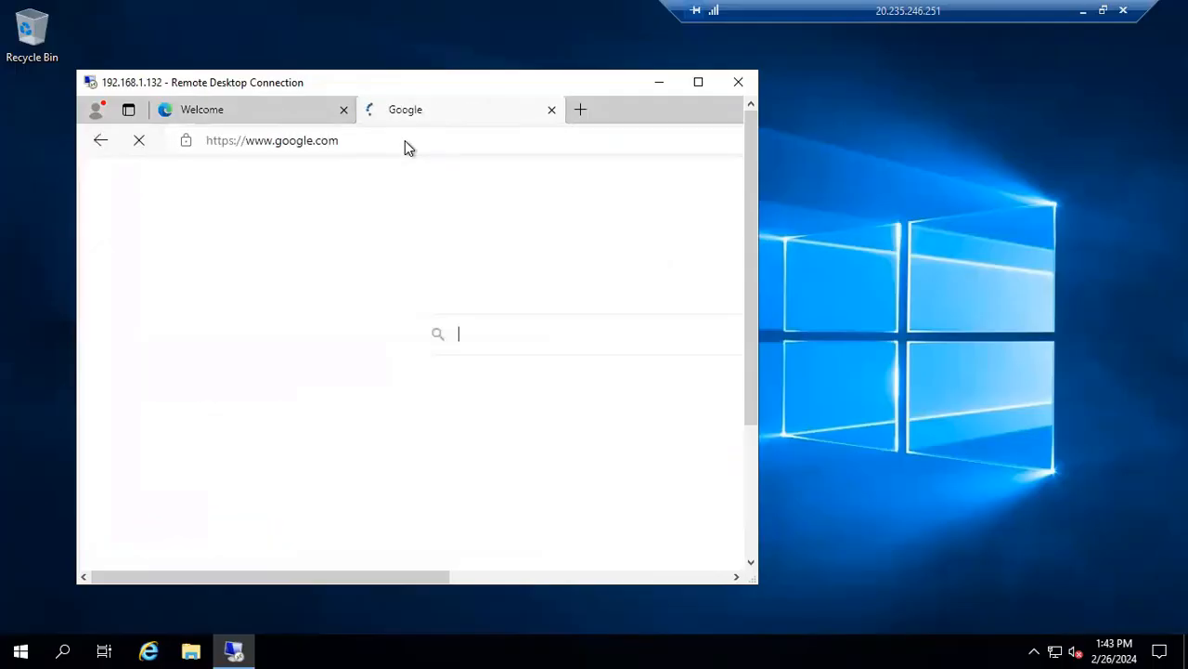
pyautogui.click(581, 111)
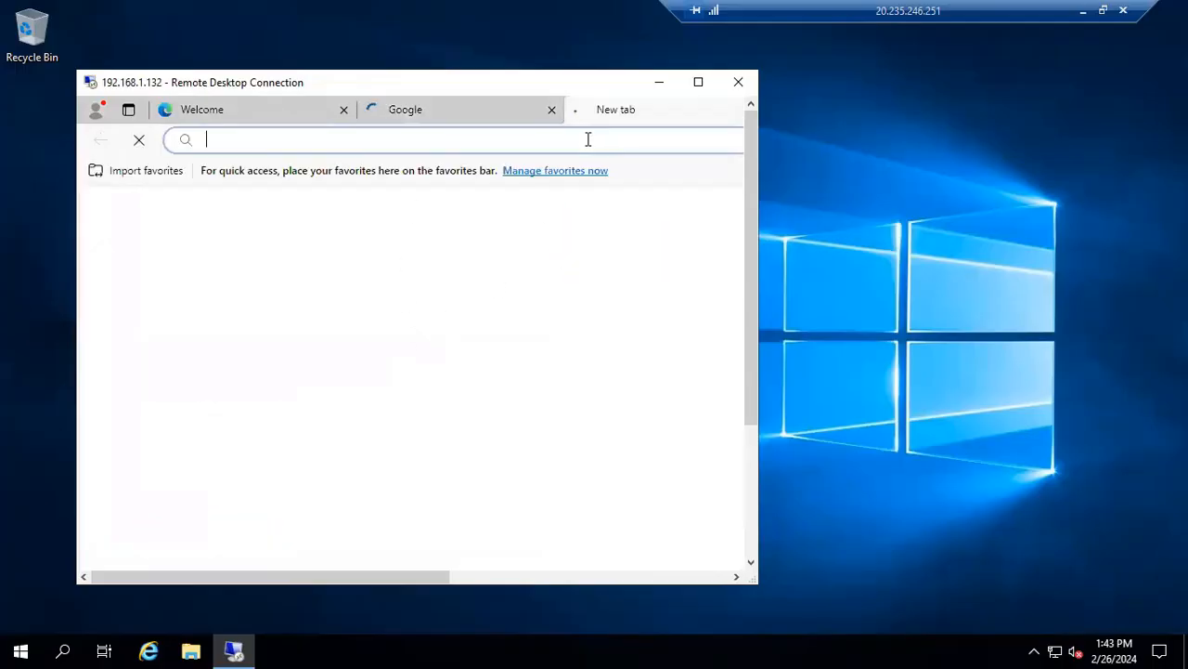
pyautogui.write('www.')
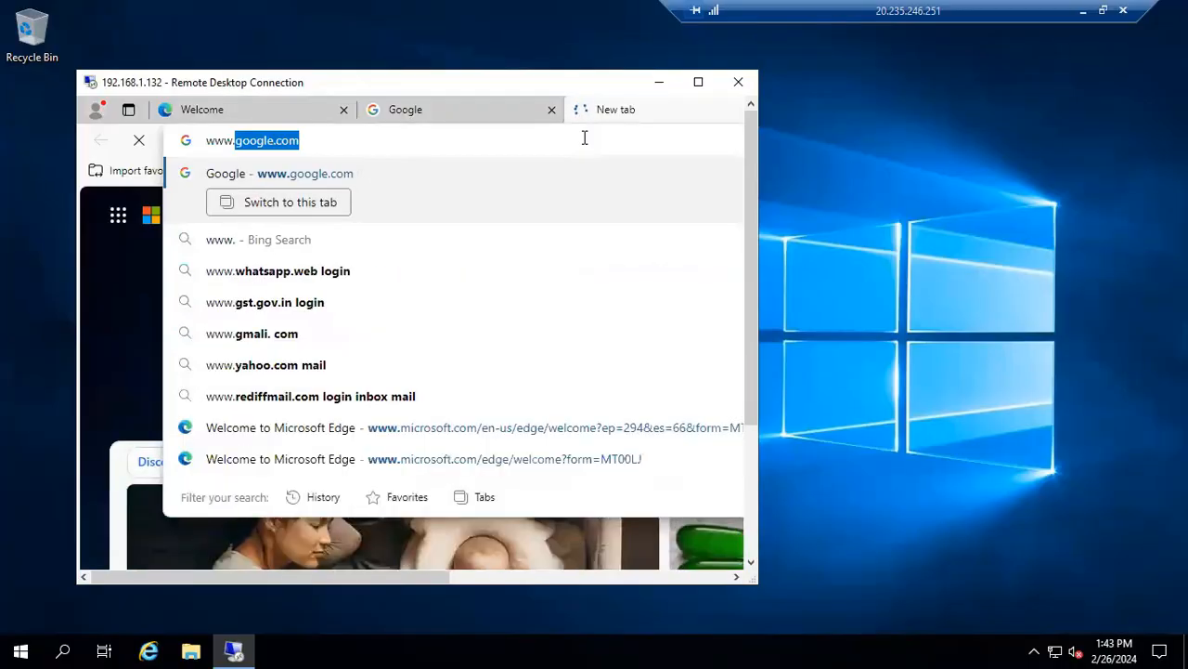
pyautogui.write('acutelearn.co')
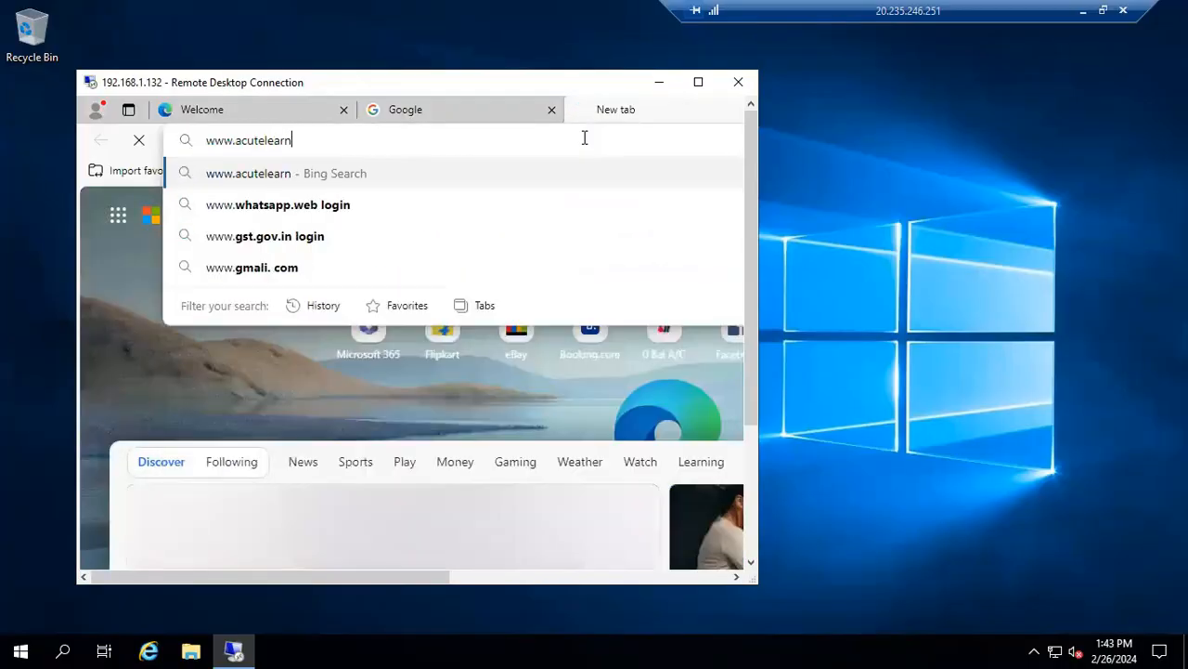
pyautogui.write('m')
pyautogui.press('Return')
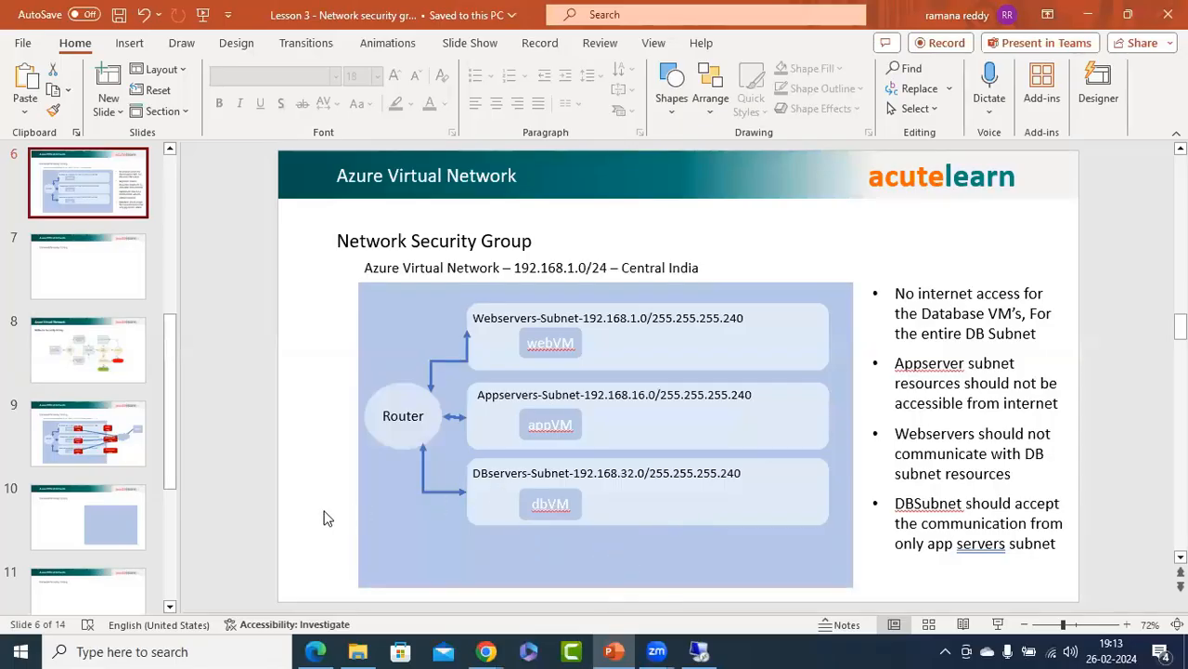
# Show the NSG network diagram on slide 9 and switch to the Azure portal in Chrome
pyautogui.click(110, 444)
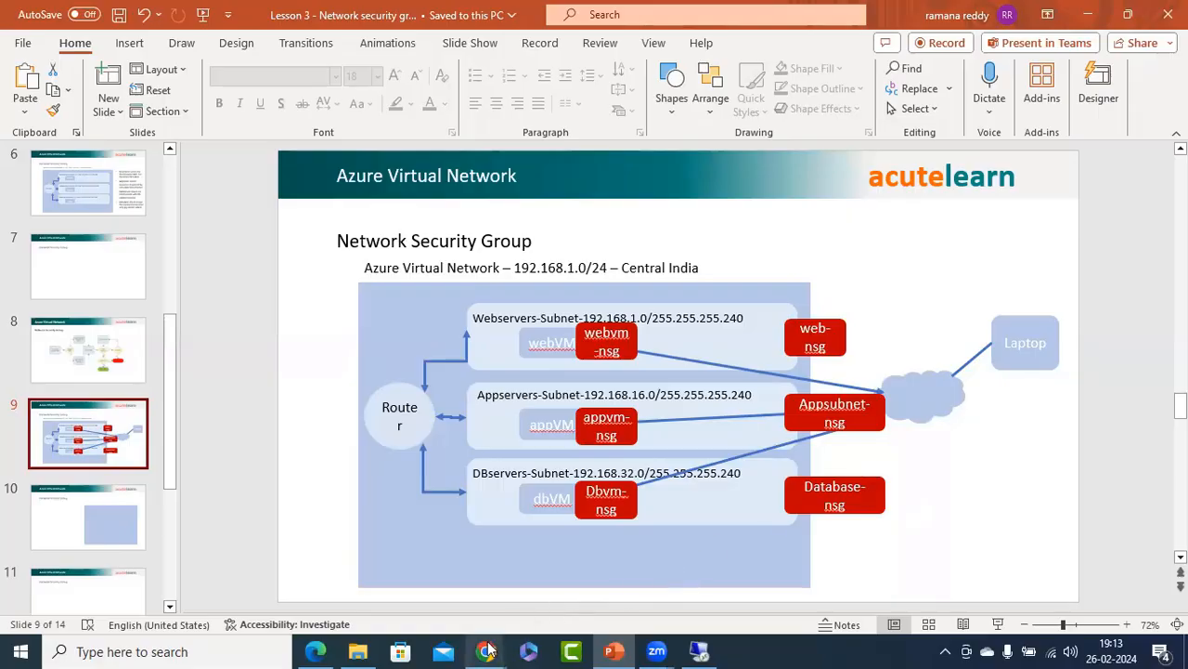
pyautogui.moveTo(487, 651)
pyautogui.click(419, 602)
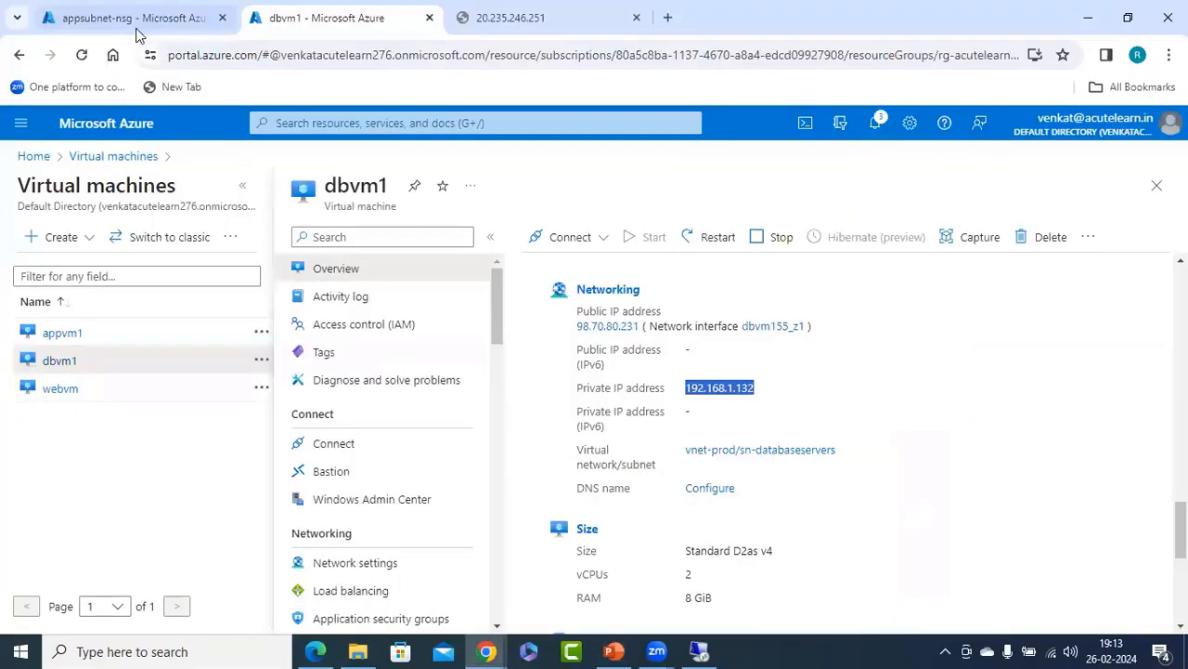
# Return from appsubnet-nsg to vnet-prod's subnets, refresh the list, and check the security group assigned to each subnet
pyautogui.click(130, 17)
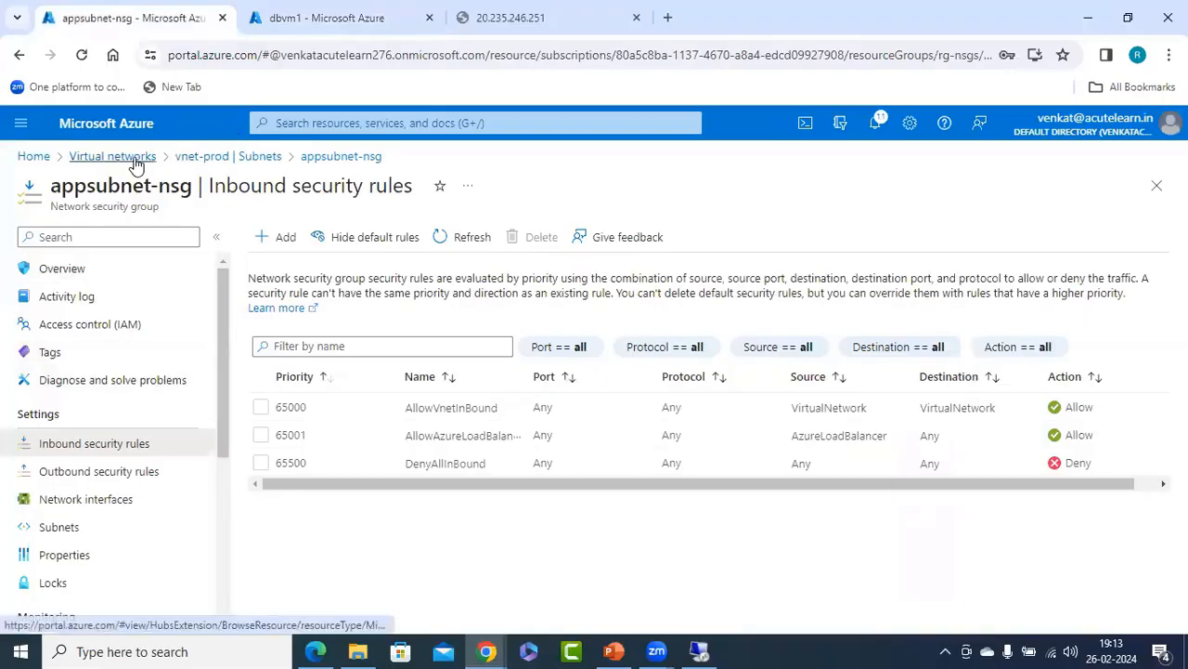
pyautogui.click(238, 157)
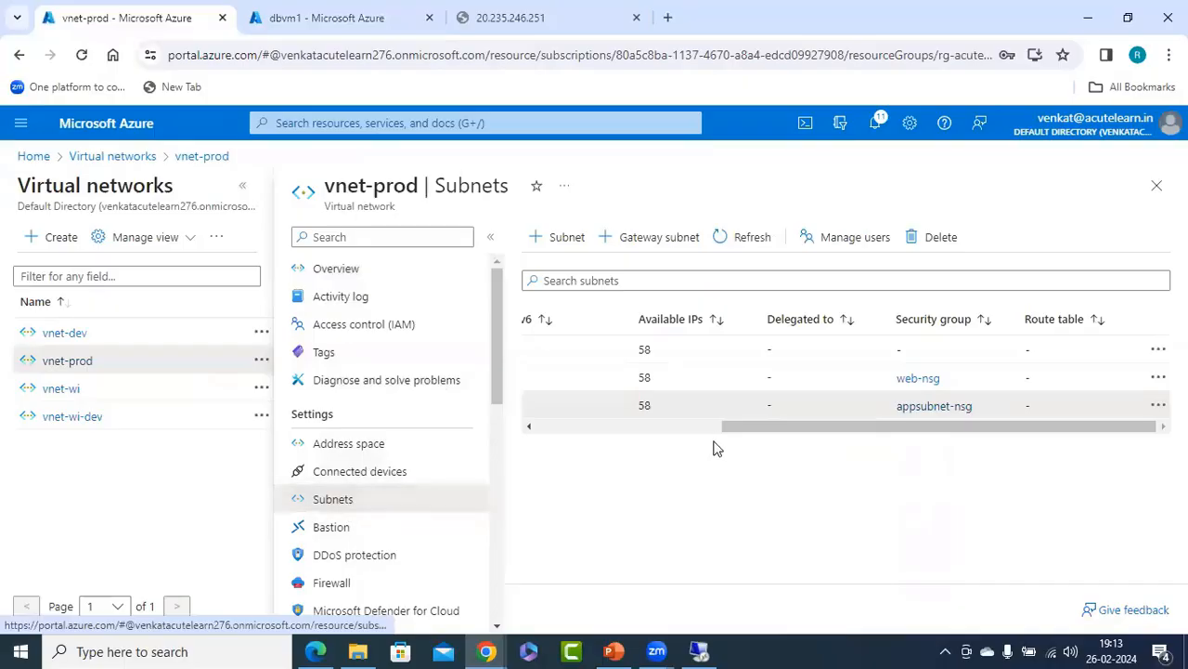
pyautogui.moveTo(798, 430); pyautogui.dragTo(559, 432)
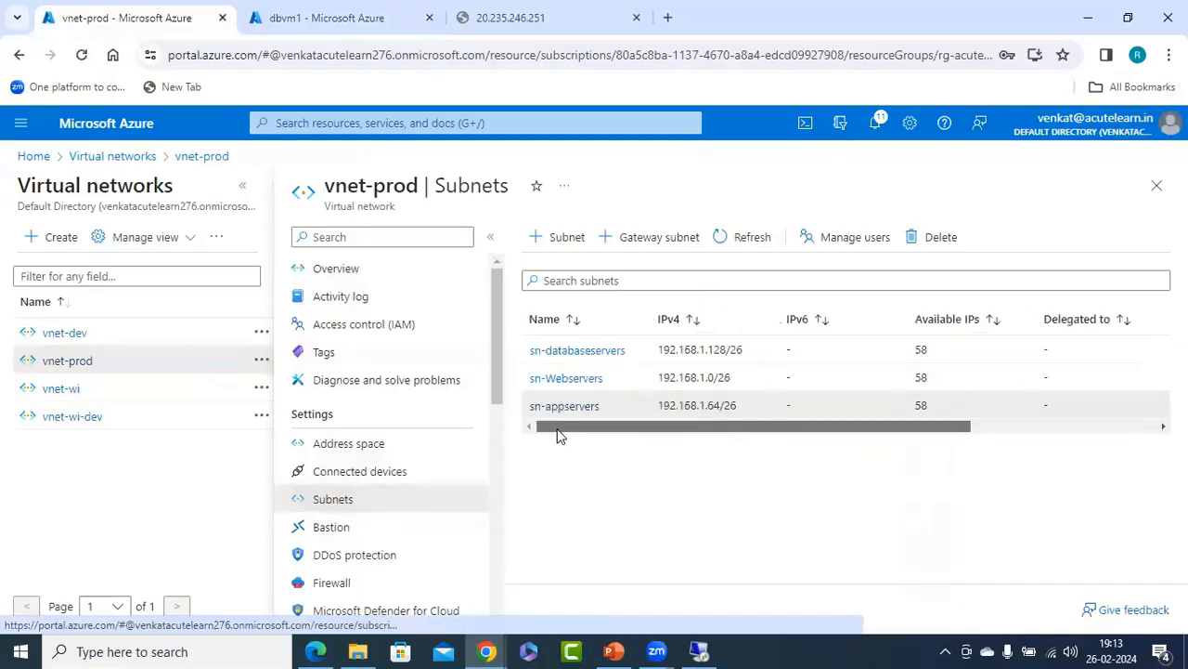
pyautogui.click(742, 237)
pyautogui.moveTo(697, 430); pyautogui.dragTo(890, 430)
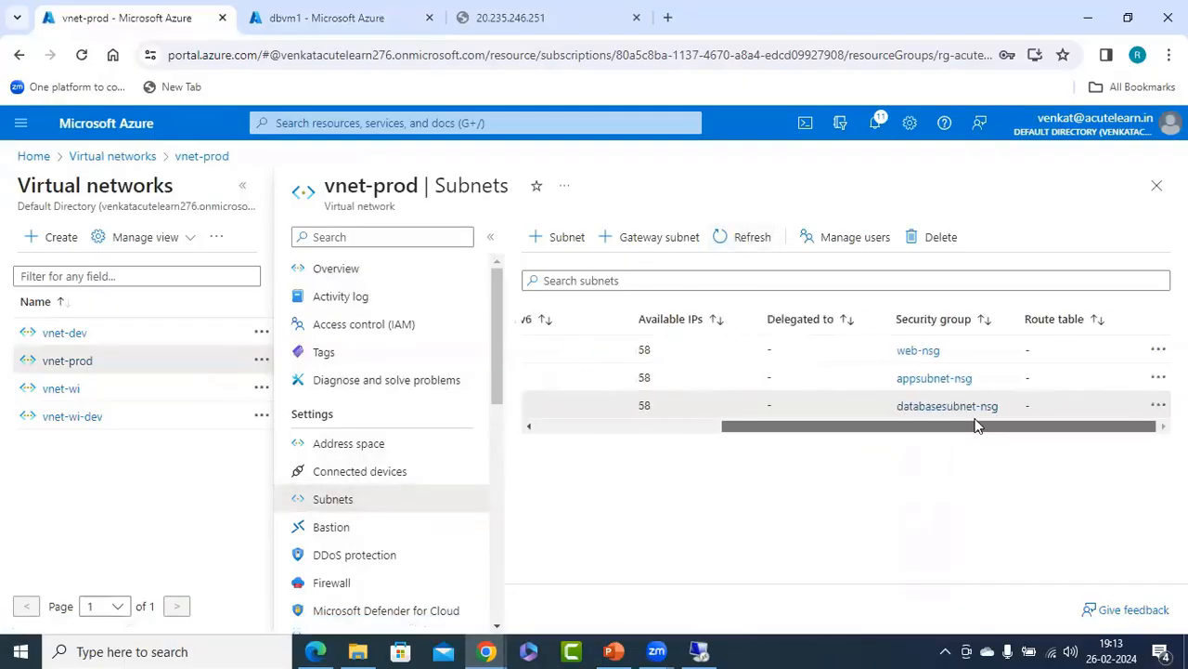
# Open web-nsg from the subnets list, consult the PowerPoint network diagram, and open the NSG's outbound security rules in the portal
pyautogui.click(915, 350)
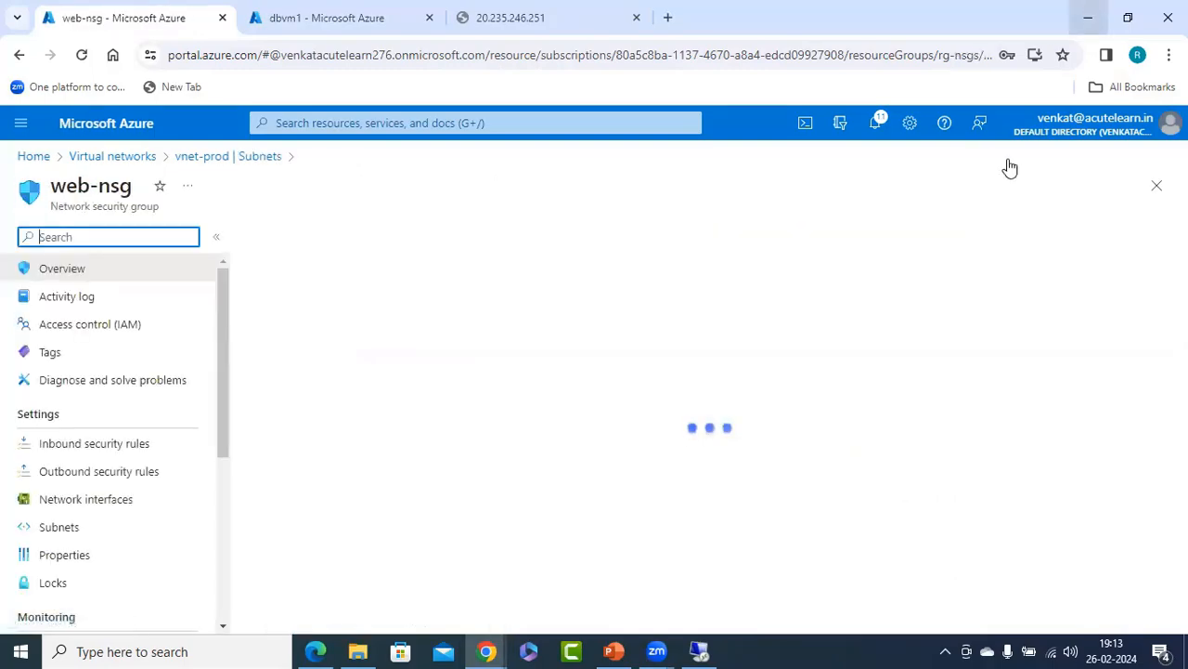
pyautogui.click(612, 651)
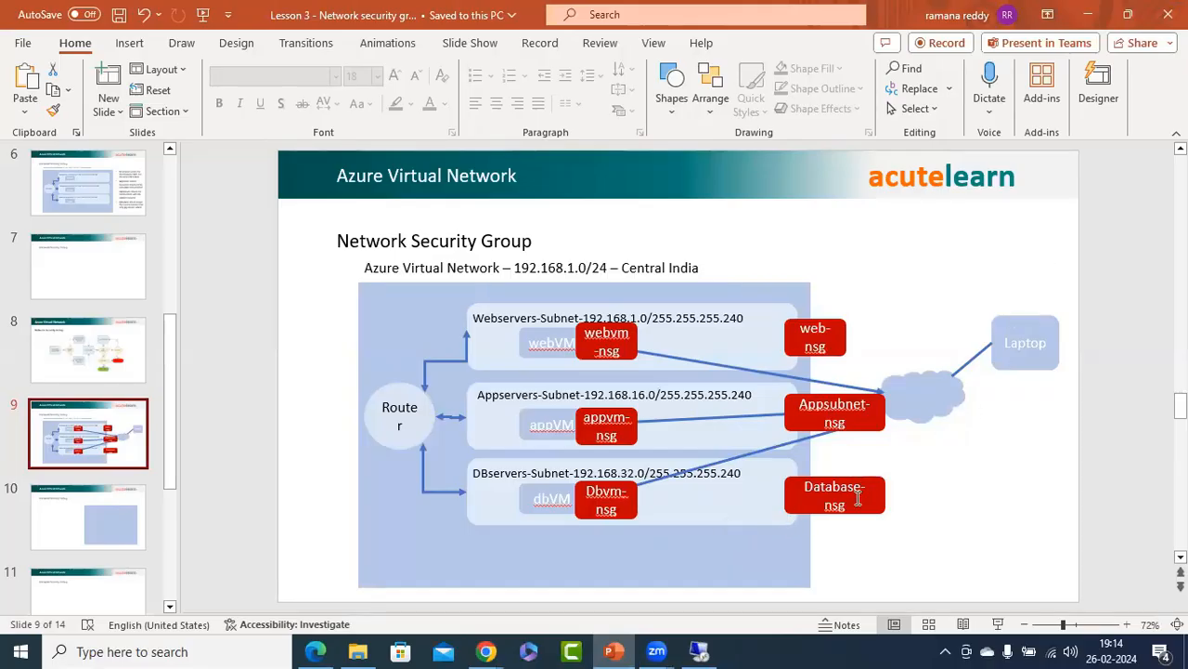
pyautogui.moveTo(485, 651)
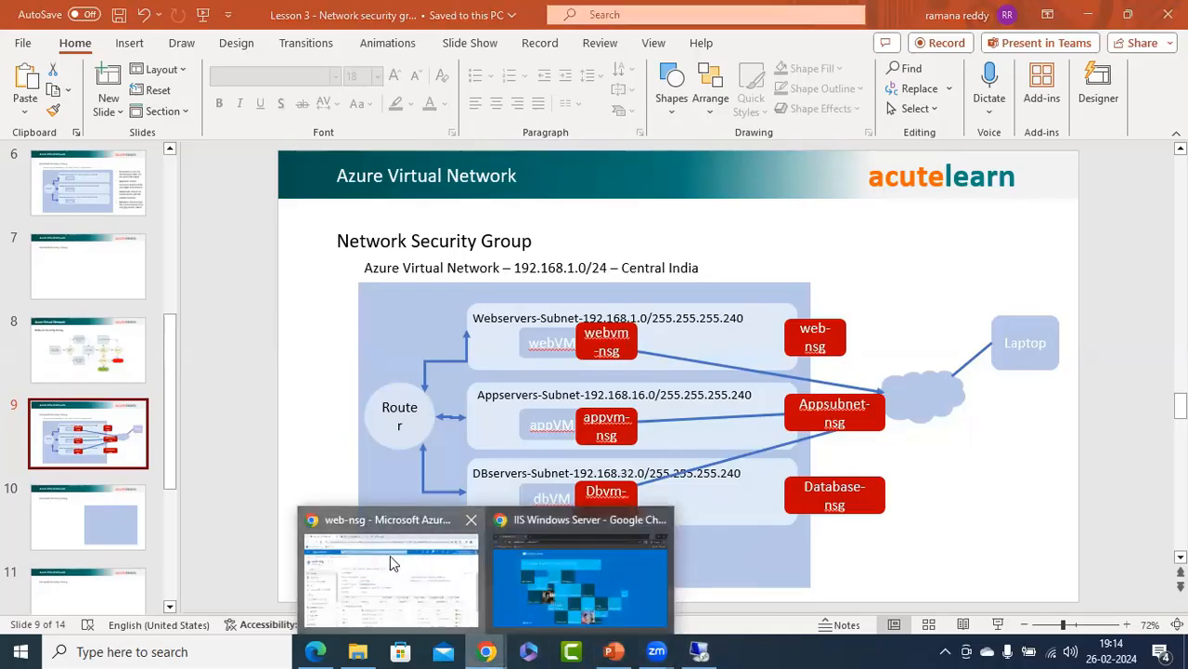
pyautogui.click(390, 555)
pyautogui.scroll(-3, 538, 484)
pyautogui.click(32, 477)
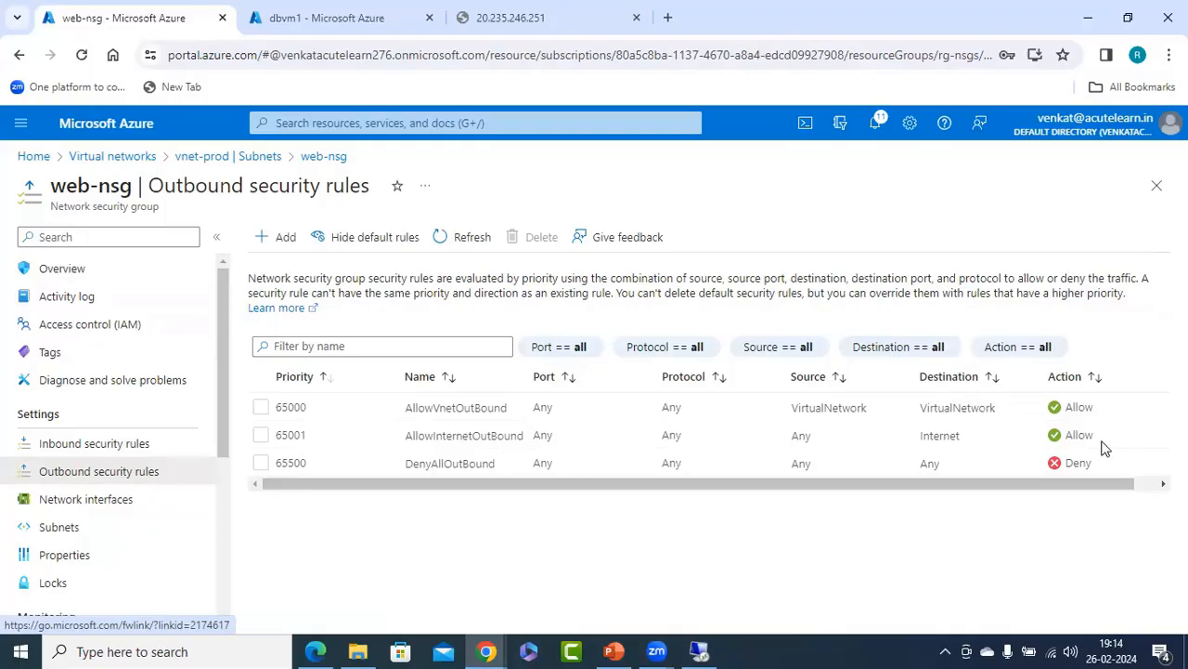
# Start a new outbound rule in web-nsg with the Internet service tag as destination and * as destination port range
pyautogui.click(282, 243)
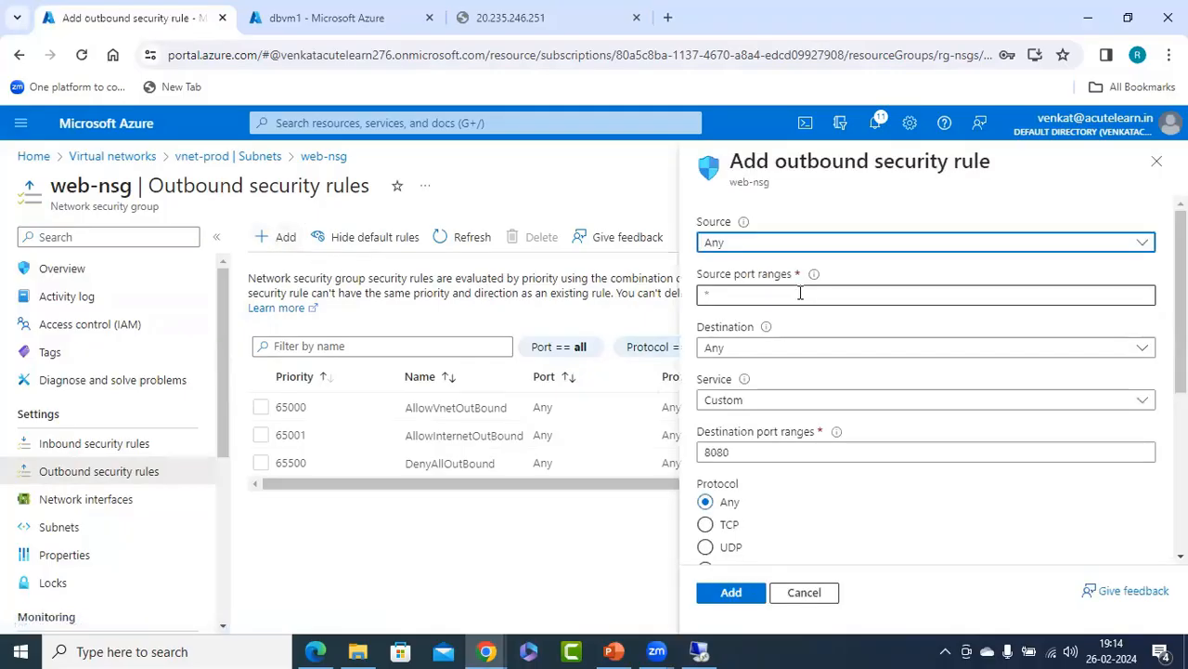
pyautogui.click(752, 245)
pyautogui.click(753, 246)
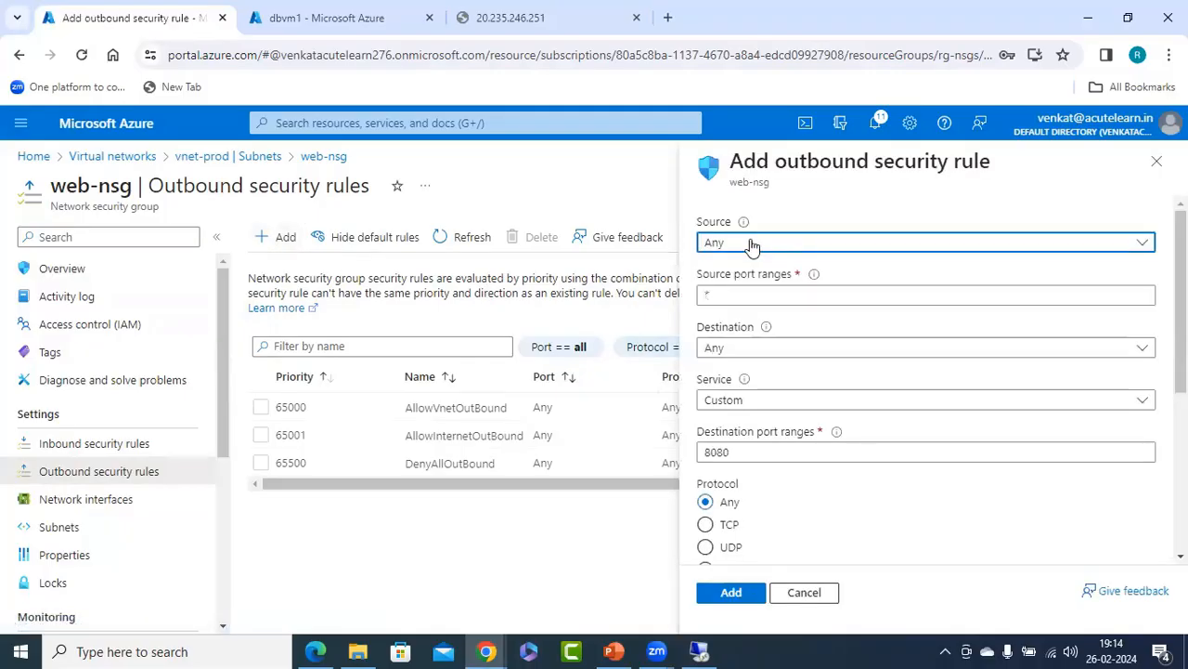
pyautogui.click(756, 352)
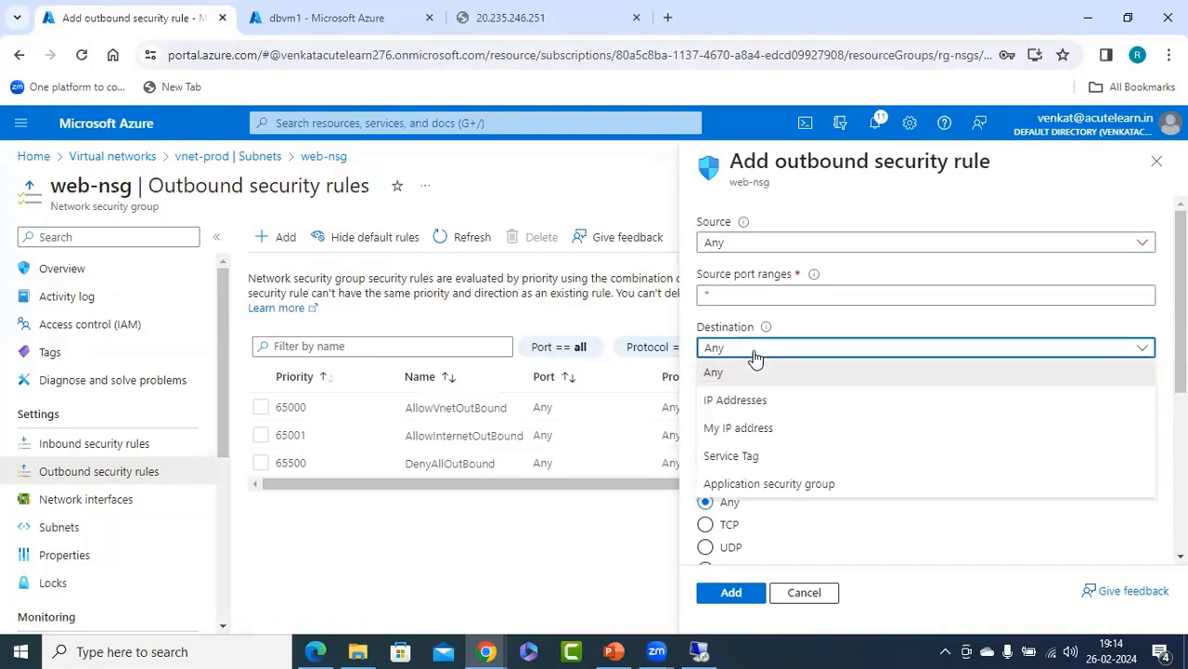
pyautogui.click(748, 456)
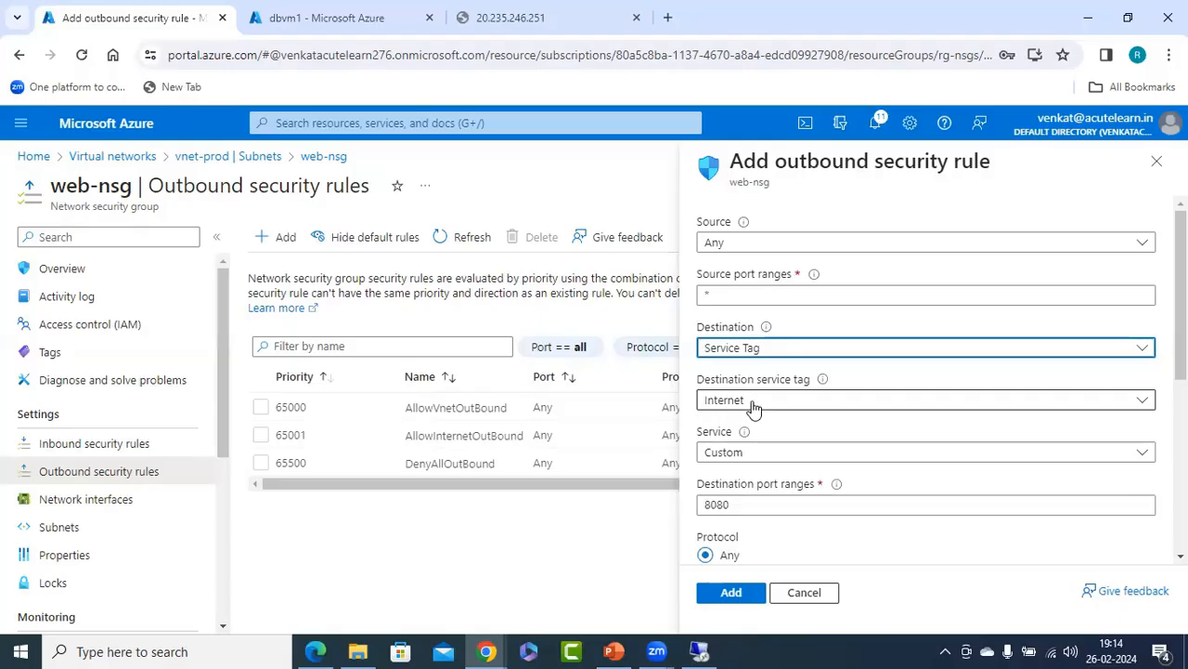
pyautogui.click(754, 408)
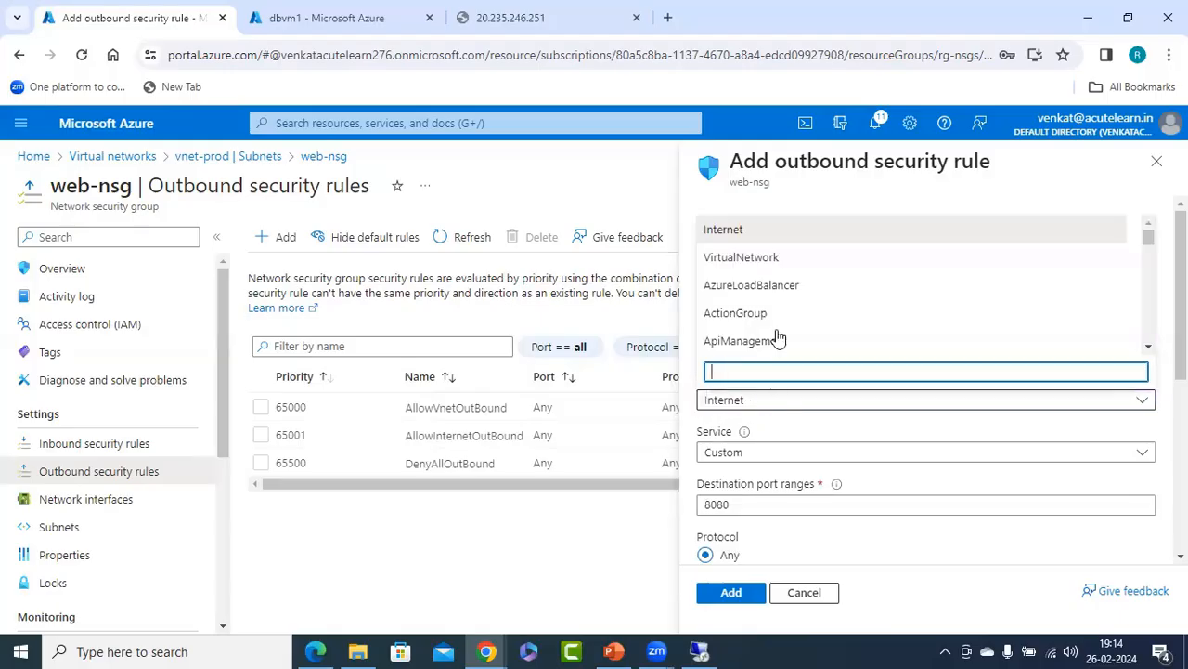
pyautogui.click(769, 430)
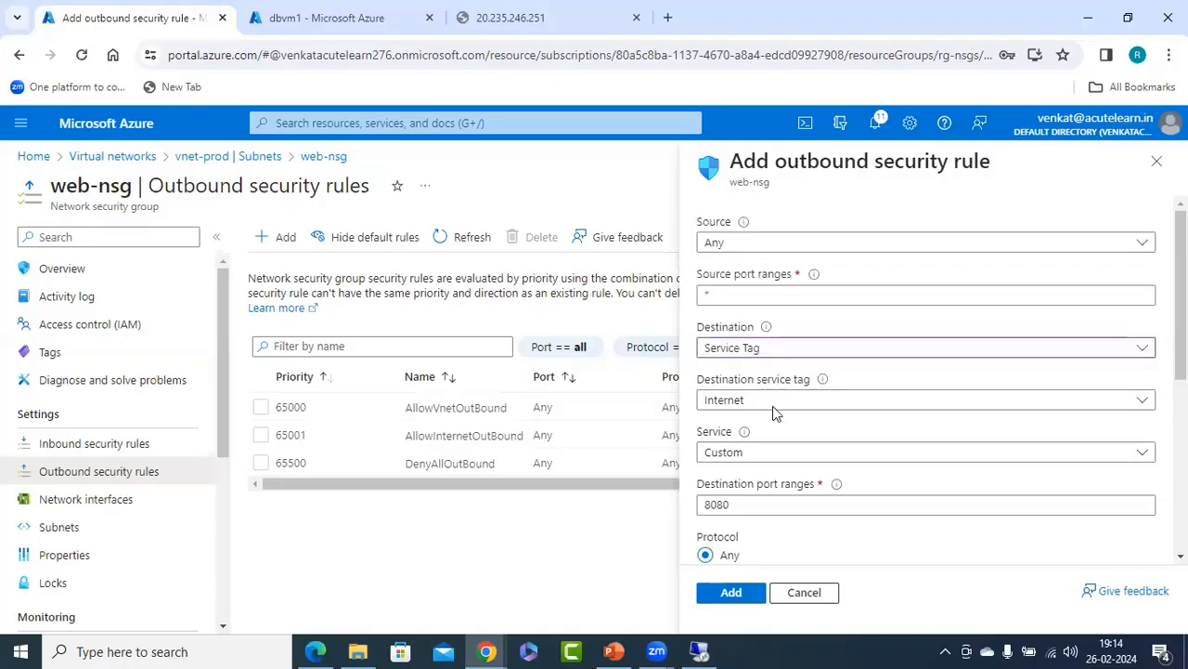
pyautogui.moveTo(741, 504); pyautogui.dragTo(678, 513)
pyautogui.write('*')
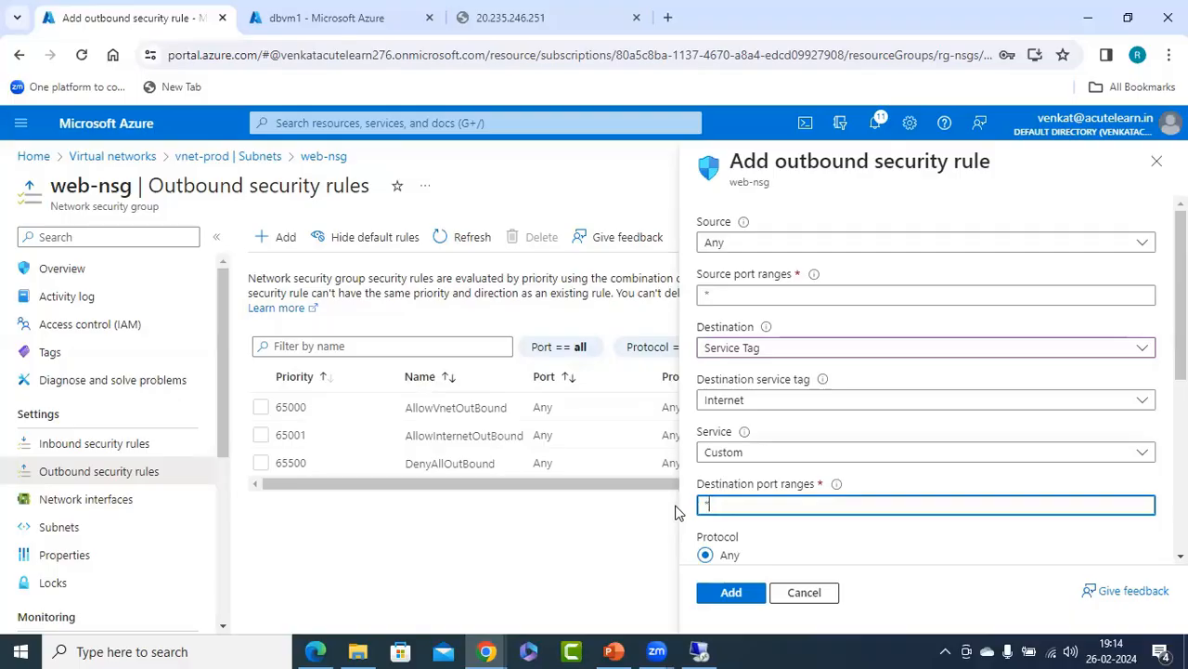
pyautogui.click(816, 539)
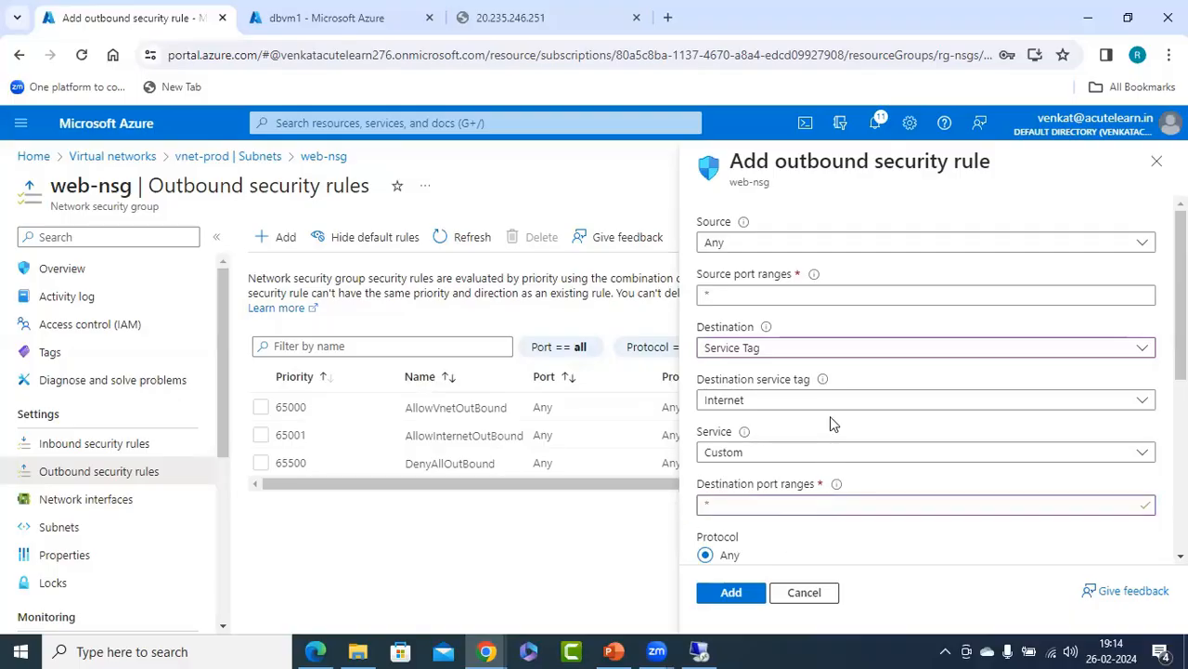
# Set the outbound rule's action to Deny and its priority to 400, and review its settings
pyautogui.scroll(-1, 830, 417)
pyautogui.scroll(-3, 822, 441)
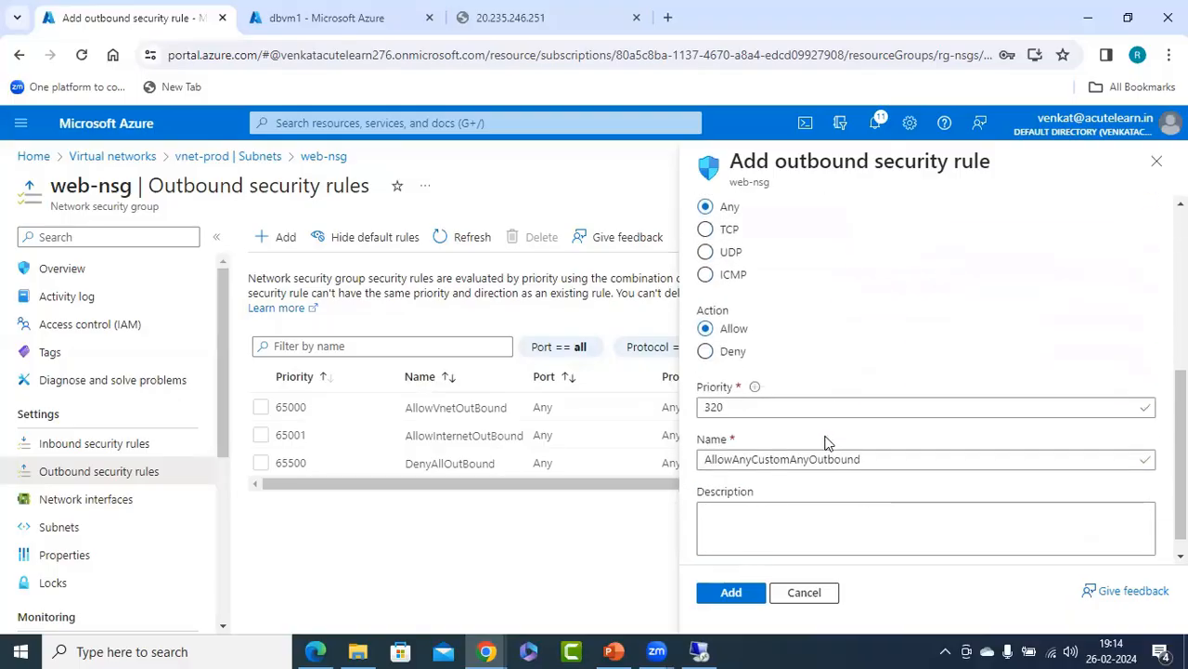
pyautogui.click(732, 352)
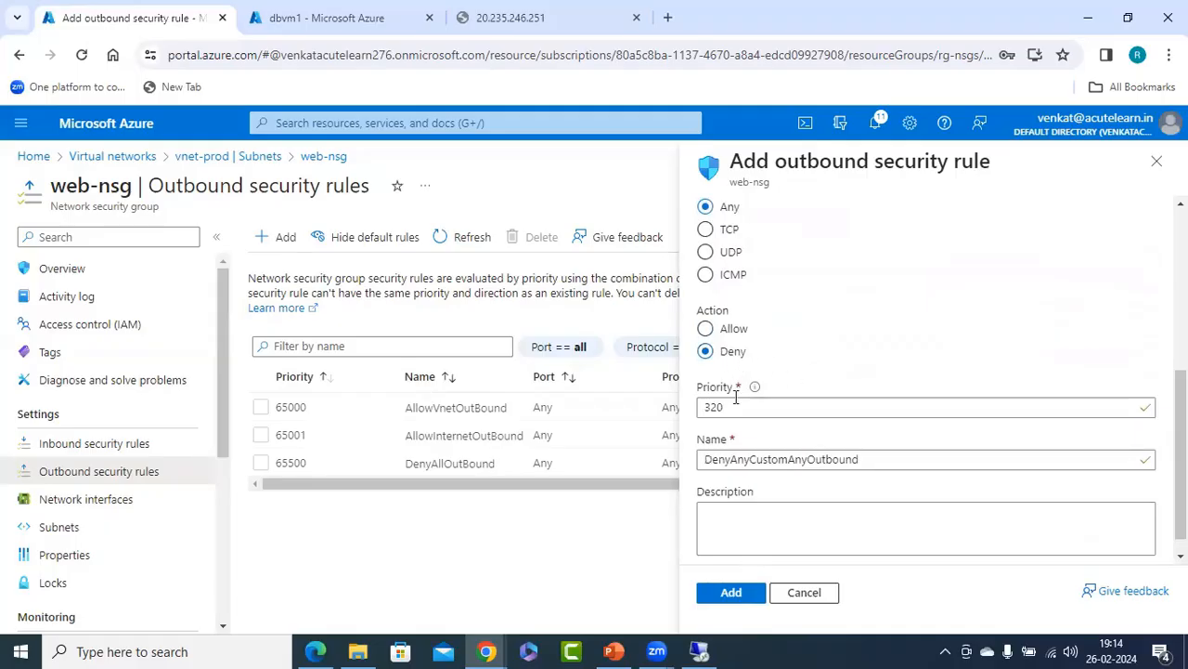
pyautogui.moveTo(733, 407); pyautogui.dragTo(655, 407)
pyautogui.write('400')
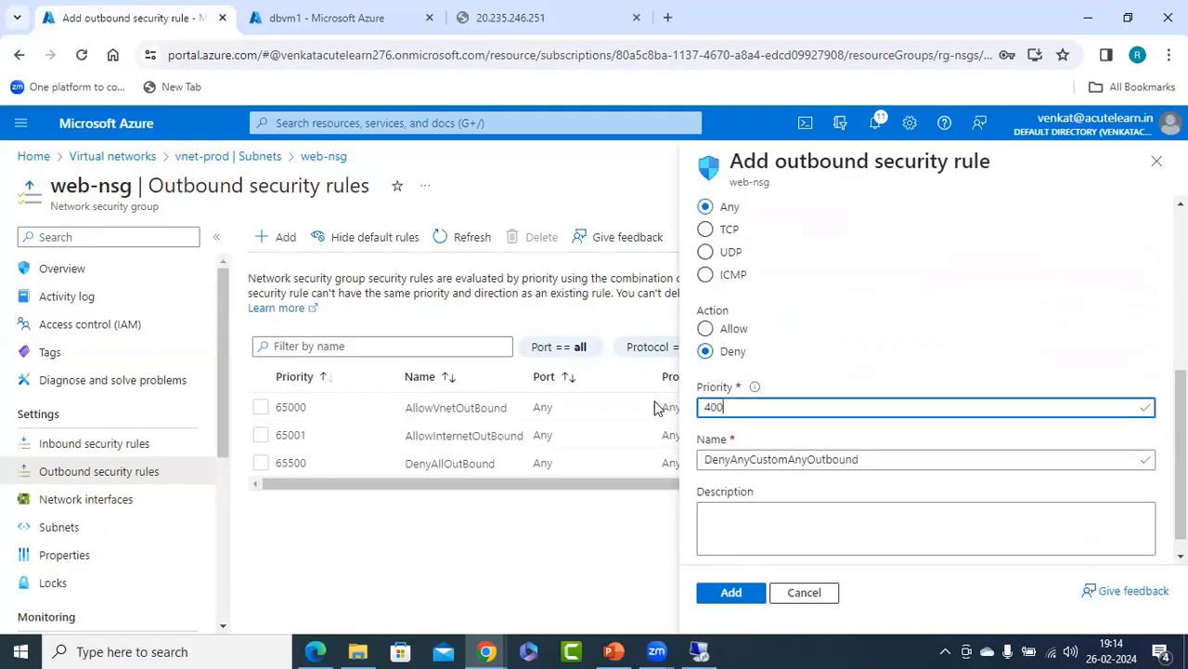
pyautogui.click(833, 379)
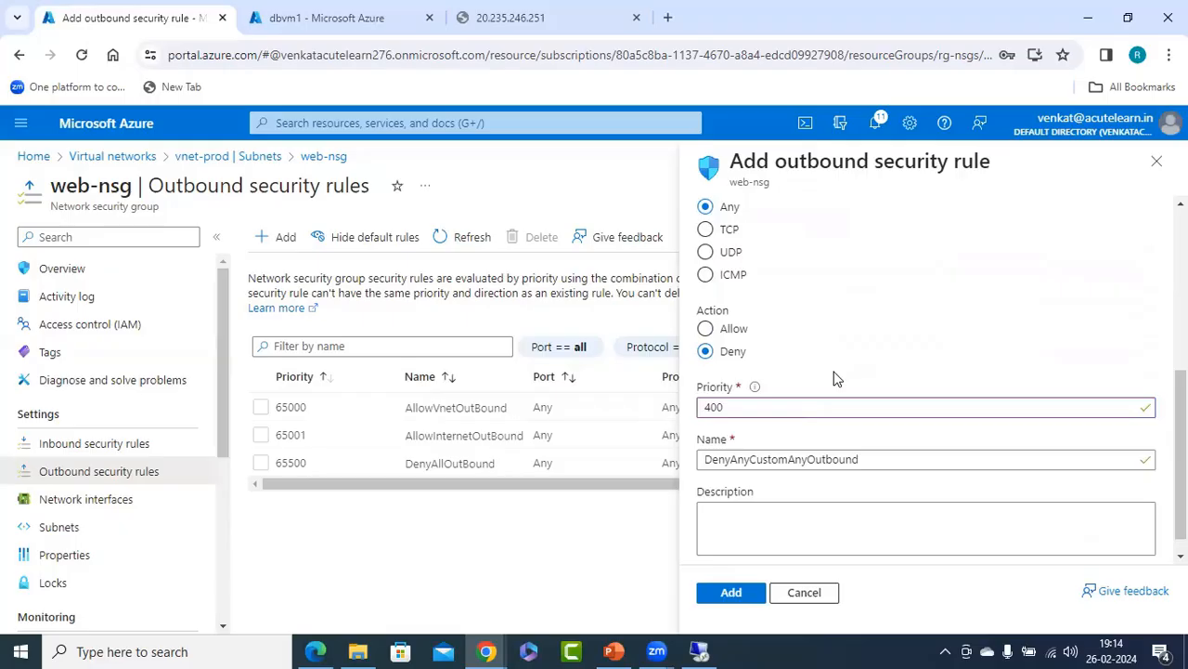
pyautogui.scroll(-1, 838, 357)
pyautogui.scroll(5, 838, 357)
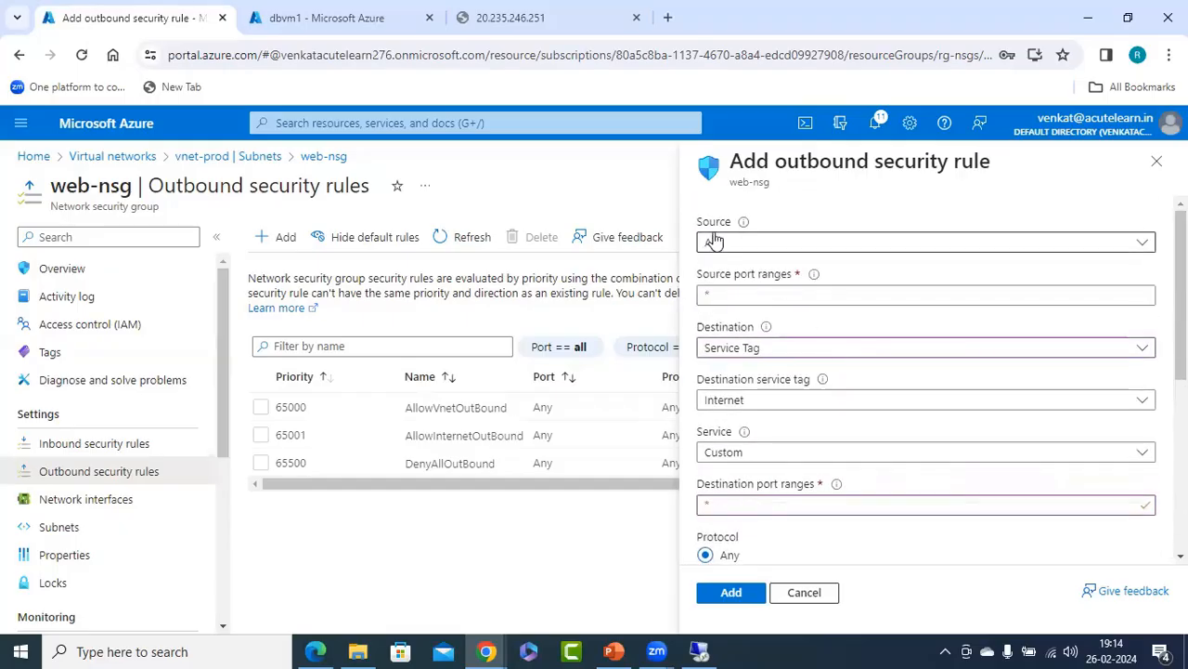
# Consult the NSG network diagram in PowerPoint, return to the Azure portal in Chrome, and add the deny rule to web-nsg
pyautogui.click(614, 651)
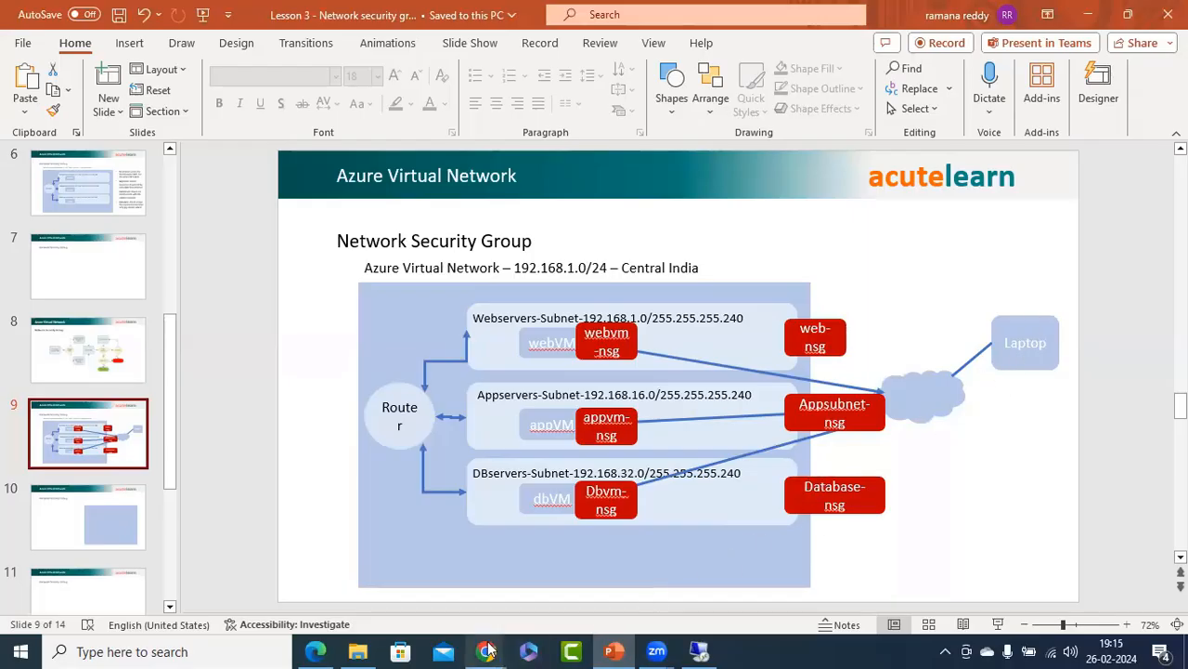
pyautogui.moveTo(486, 651)
pyautogui.click(390, 610)
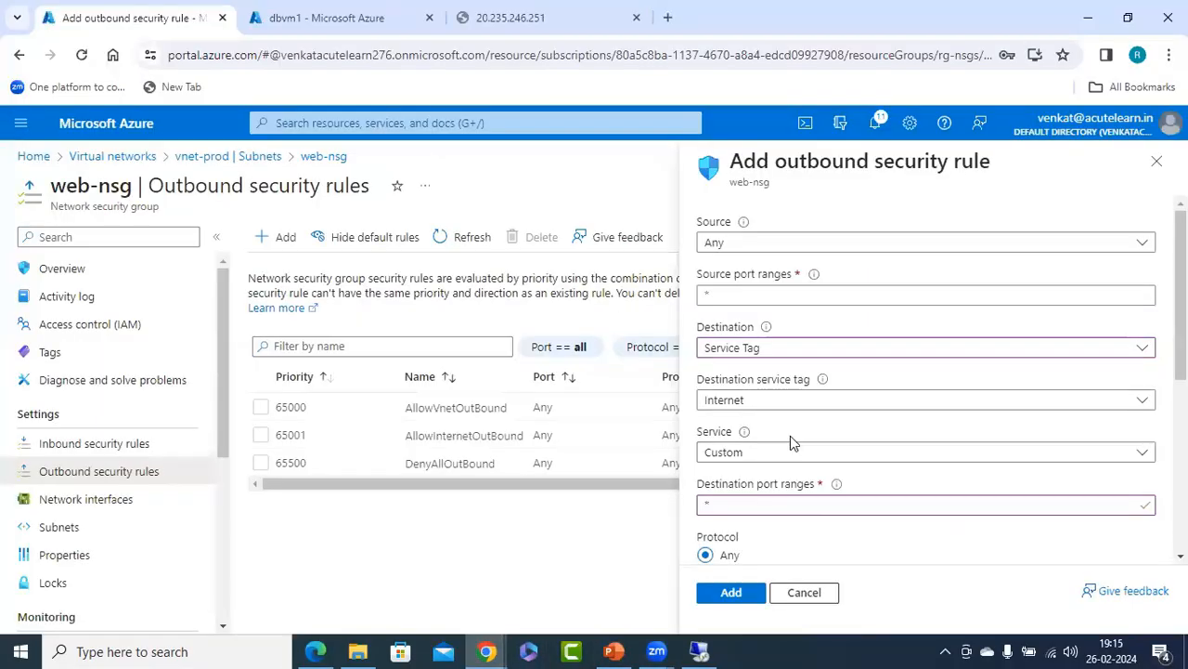
pyautogui.scroll(-1, 791, 435)
pyautogui.scroll(-3, 766, 492)
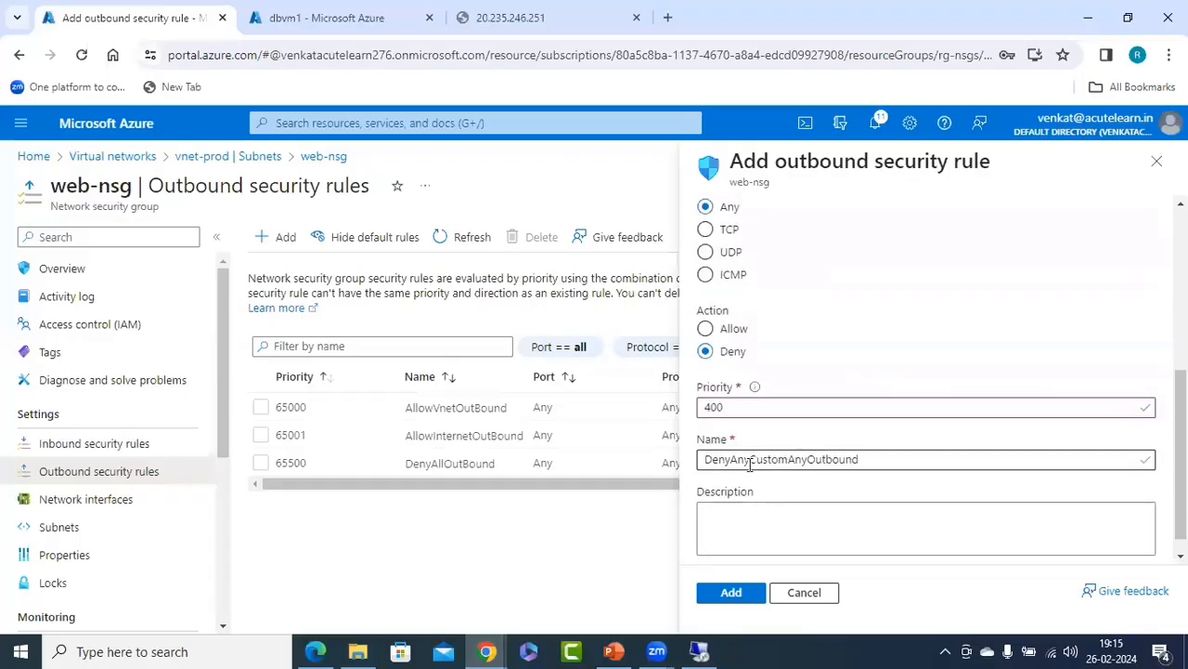
pyautogui.click(733, 593)
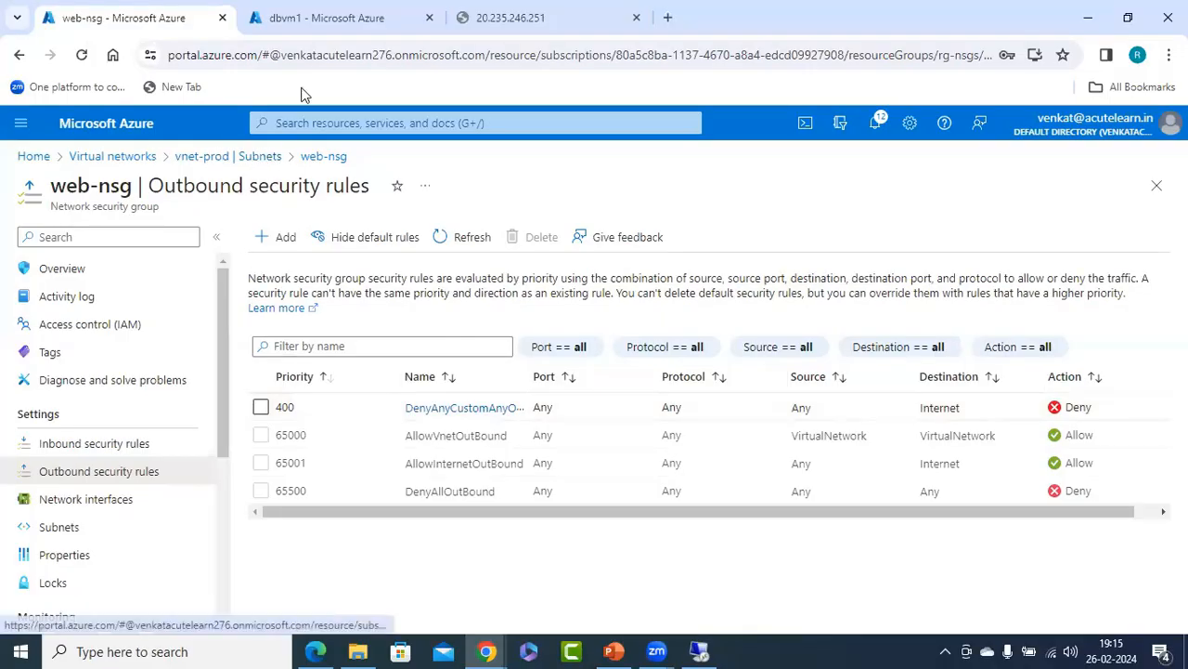
# Test internet access in the 192.168.1.132 remote session by loading the acutelearn home page and the MS Office 365 course page in full screen
pyautogui.click(698, 651)
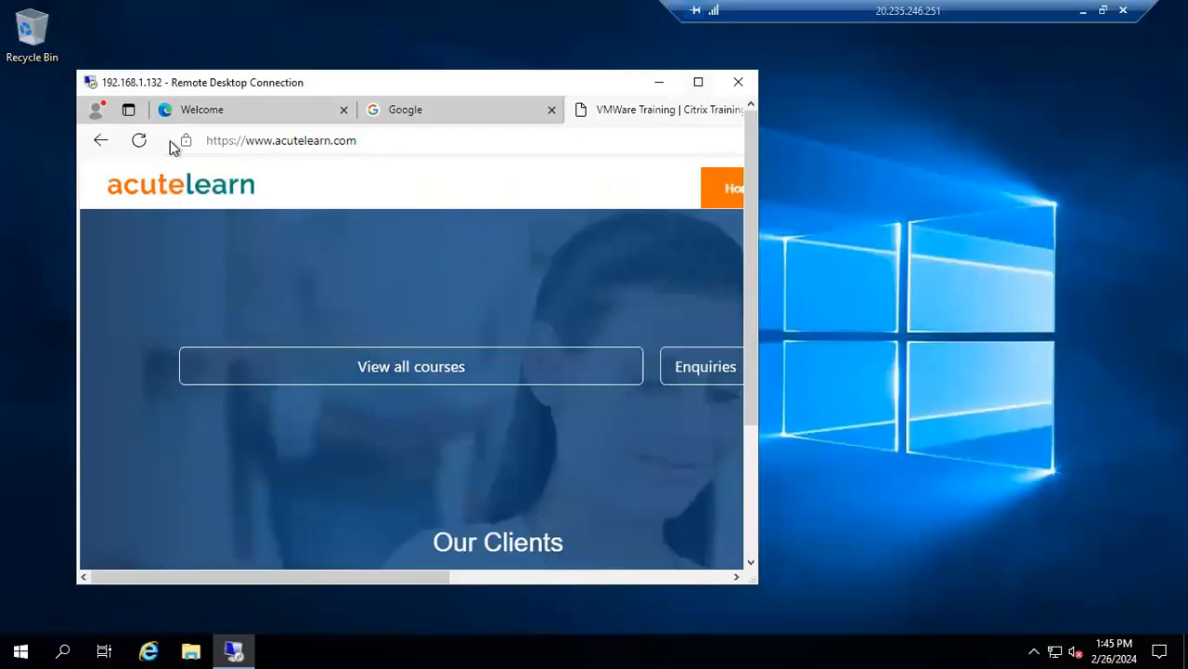
pyautogui.click(718, 198)
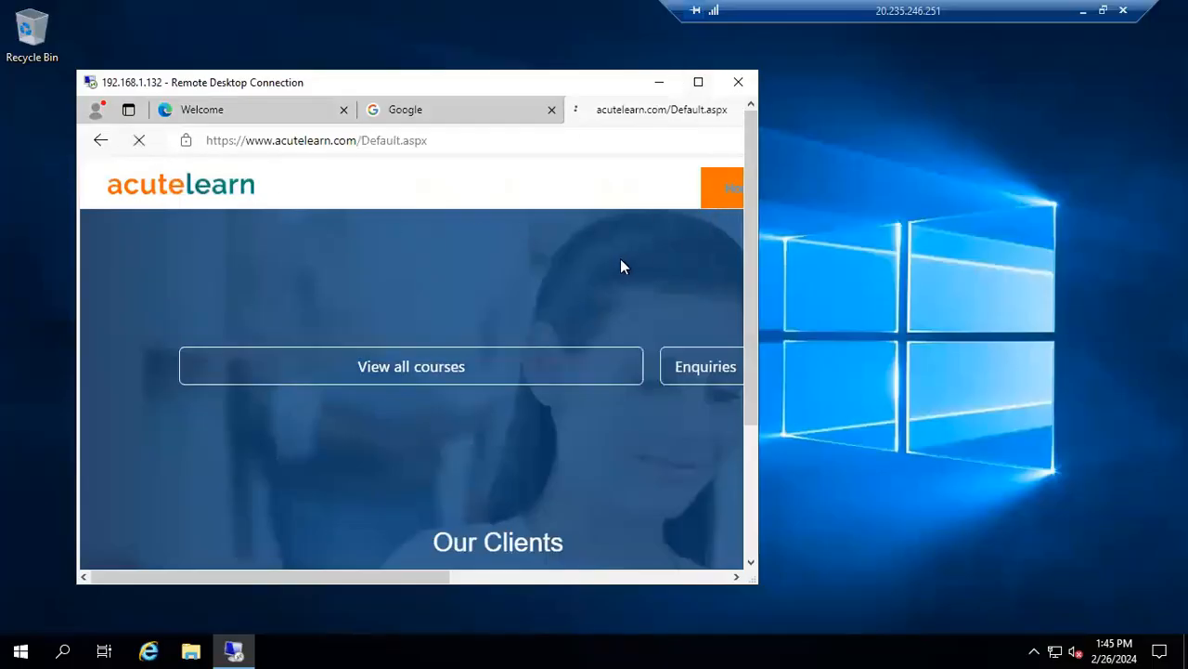
pyautogui.click(698, 82)
pyautogui.click(780, 109)
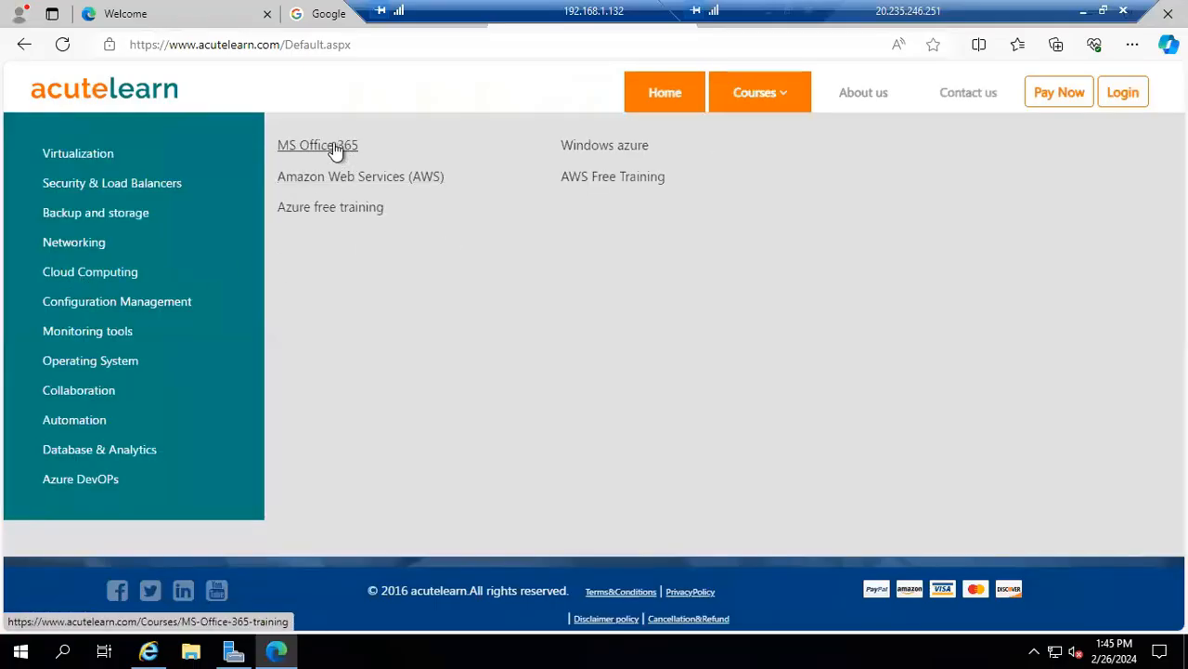
pyautogui.click(336, 146)
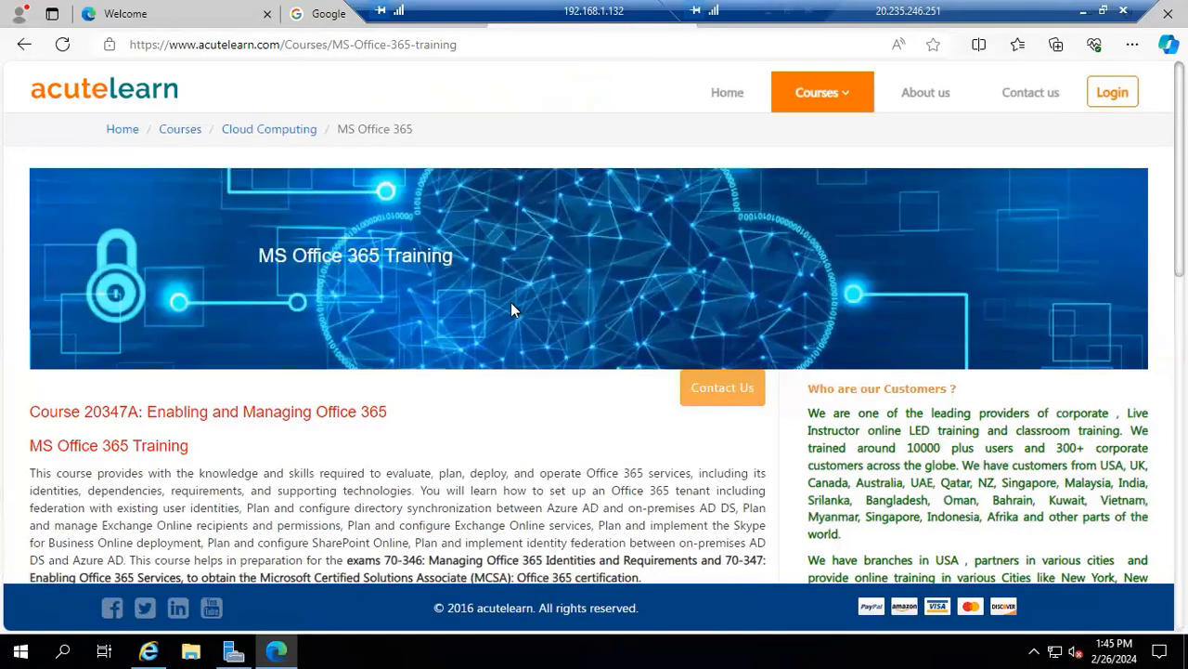
# Test further browsing on the acutelearn site by opening the Azure Data & Analytics and Windows PowerShell course pages
pyautogui.moveTo(555, 10); pyautogui.dragTo(390, 12)
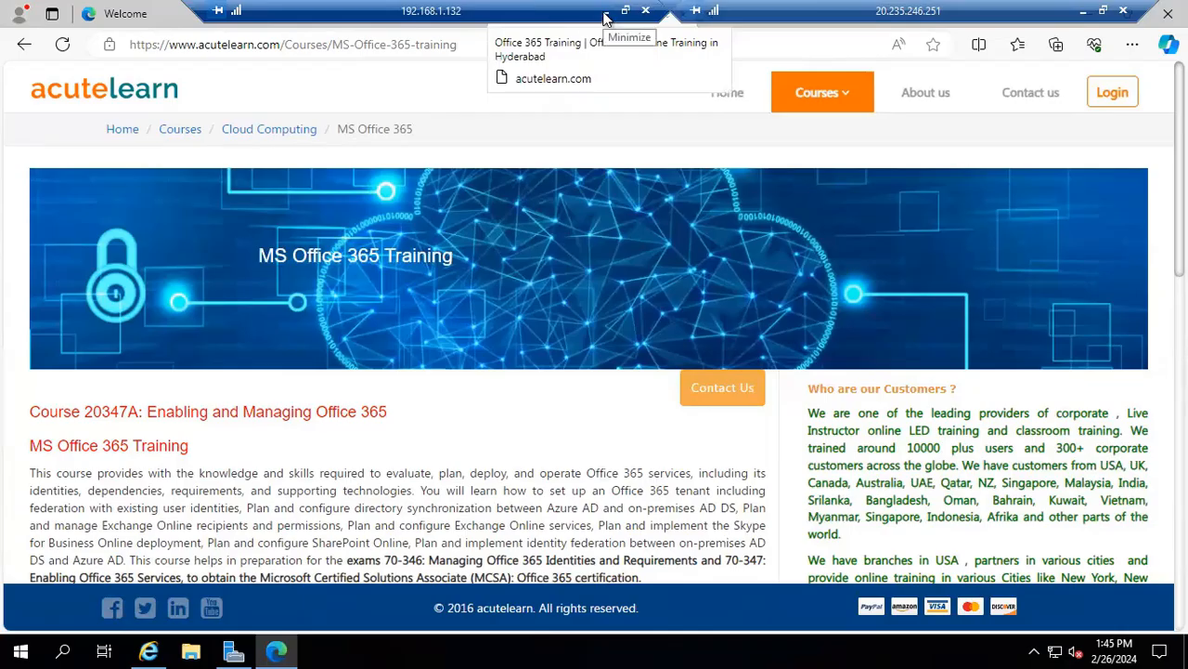
pyautogui.click(838, 100)
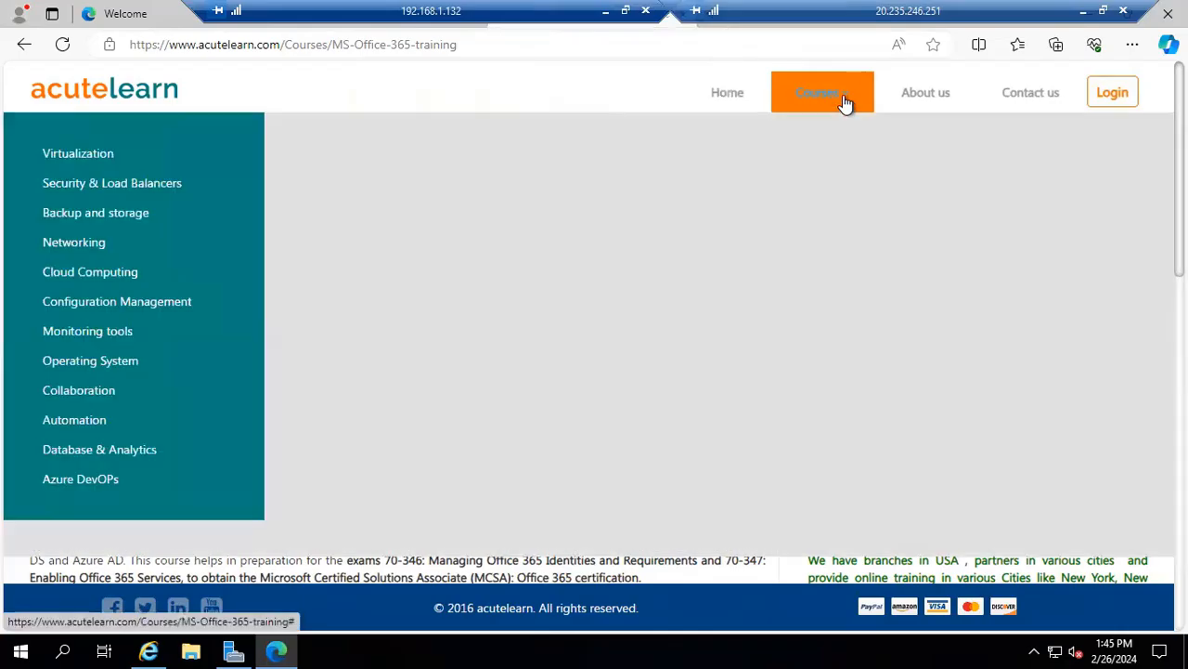
pyautogui.click(88, 453)
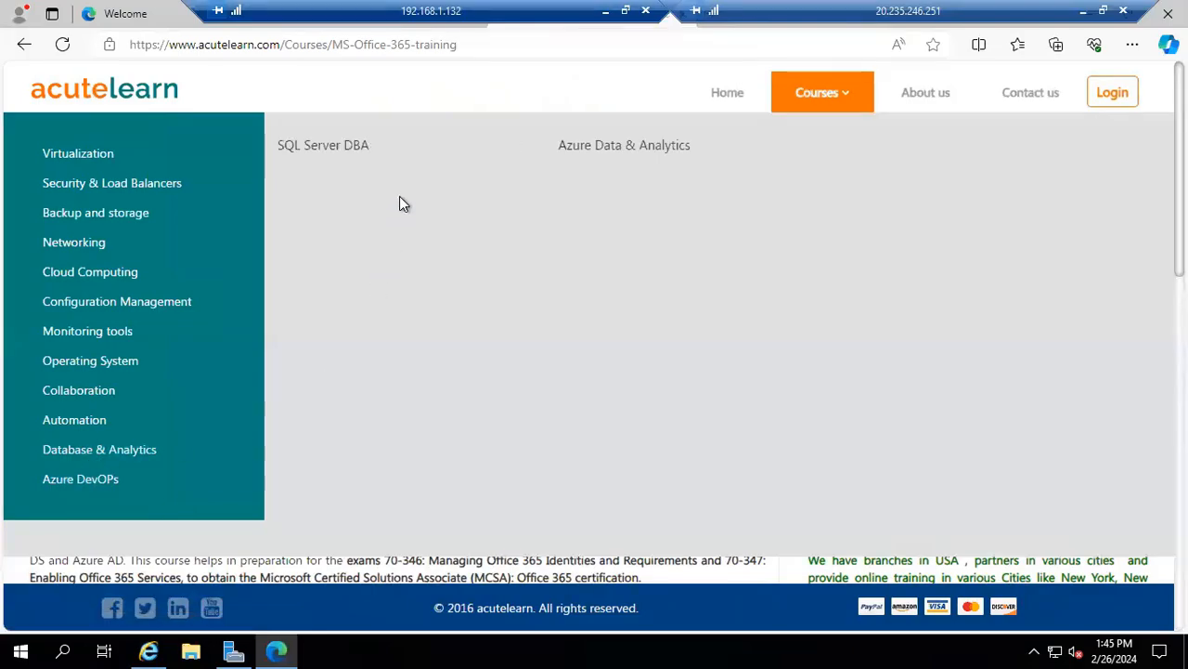
pyautogui.click(621, 147)
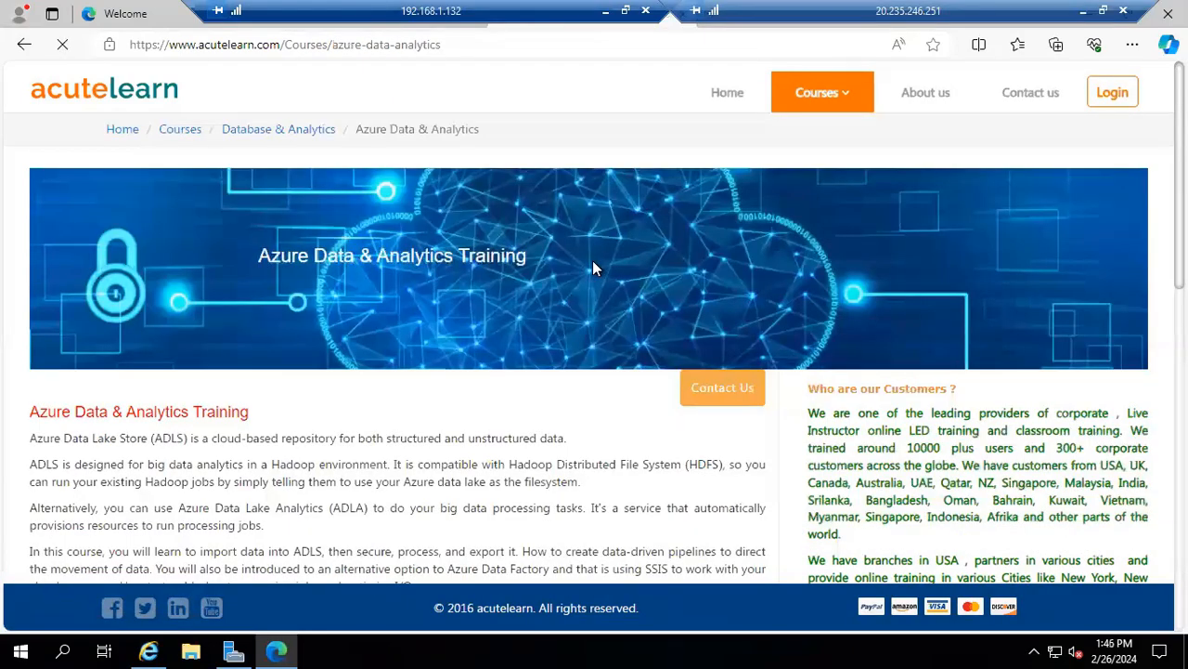
pyautogui.click(836, 96)
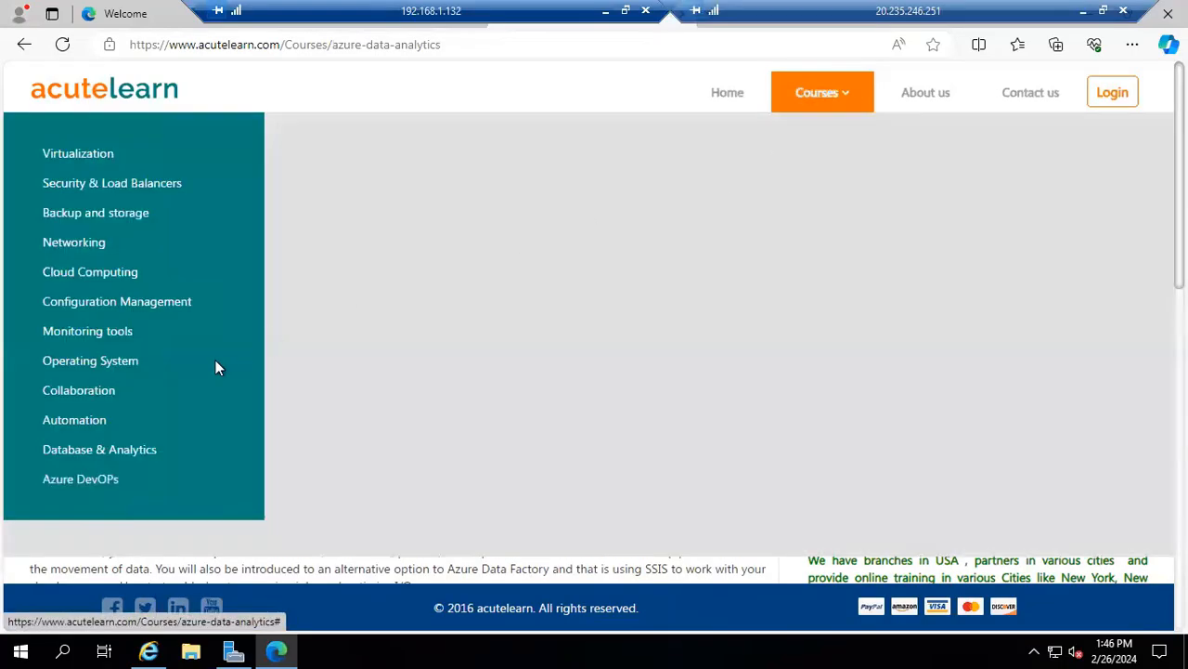
pyautogui.click(115, 419)
pyautogui.click(332, 157)
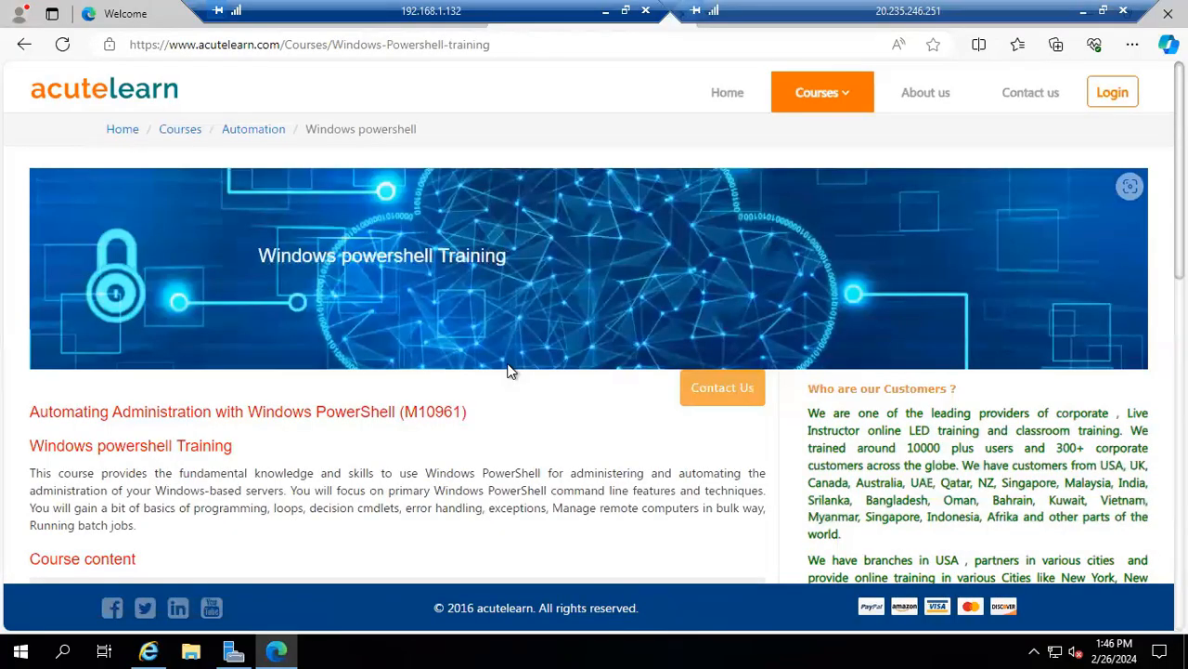
# Minimize both remote desktop sessions and refresh web-nsg's outbound security rules in the Azure portal
pyautogui.click(605, 10)
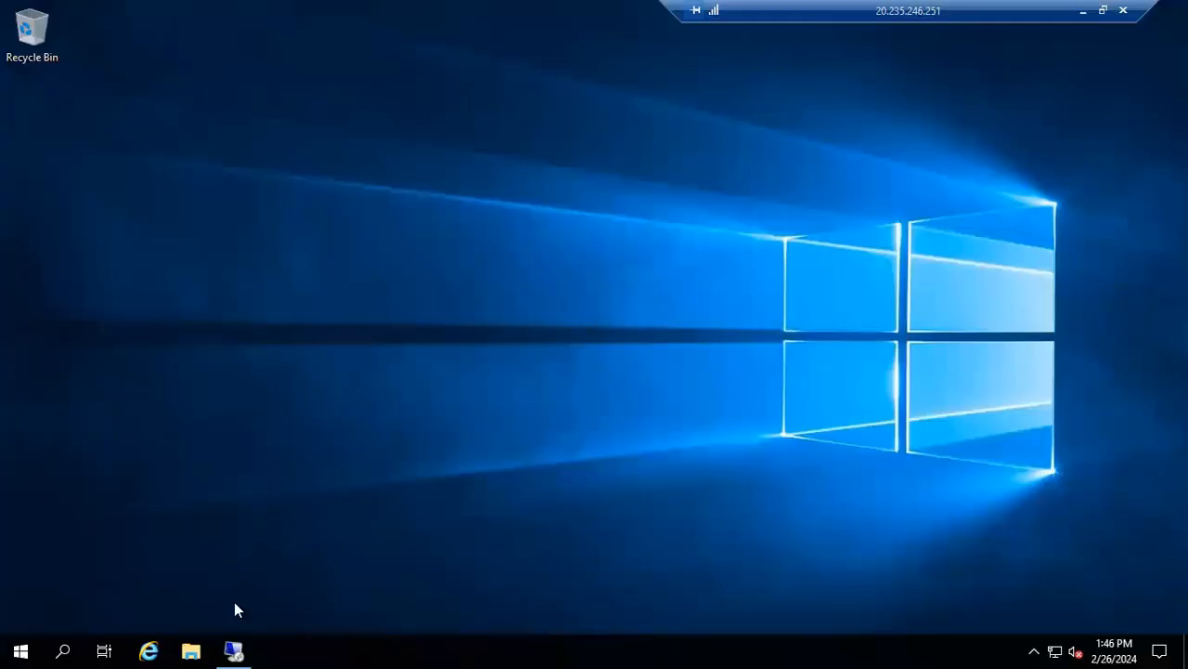
pyautogui.click(1083, 11)
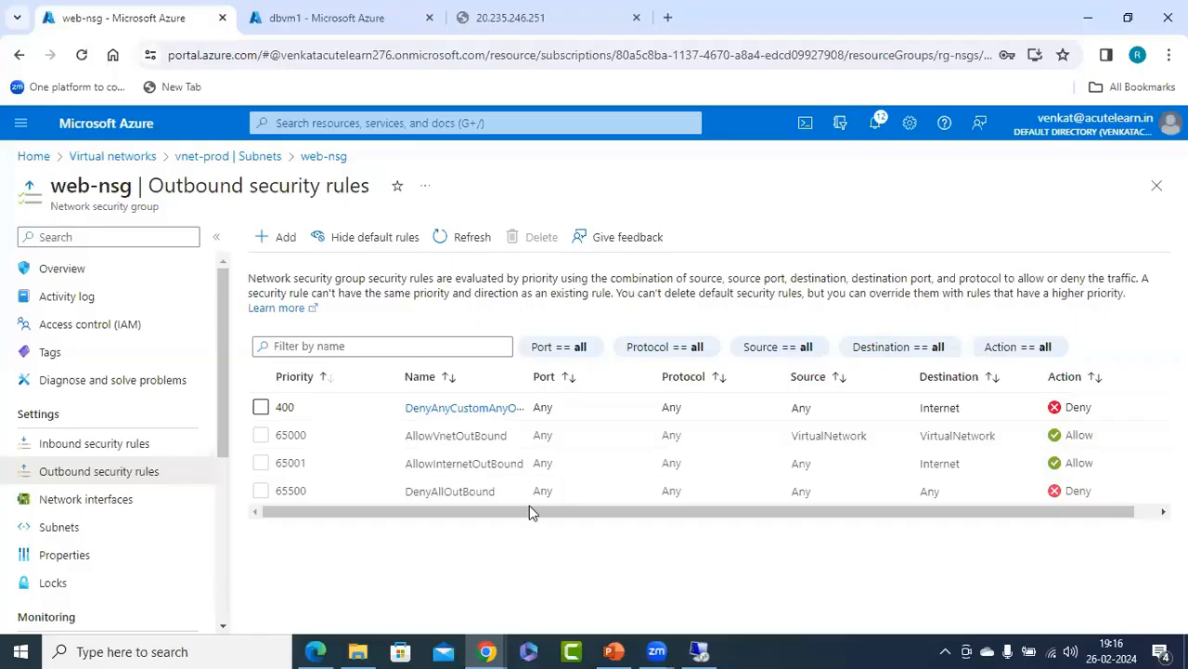
pyautogui.click(472, 238)
# Switch to the 20.235.246.251 remote session, take the nested 192.168.1.132 session out of full screen, and enlarge its window
pyautogui.moveTo(700, 651)
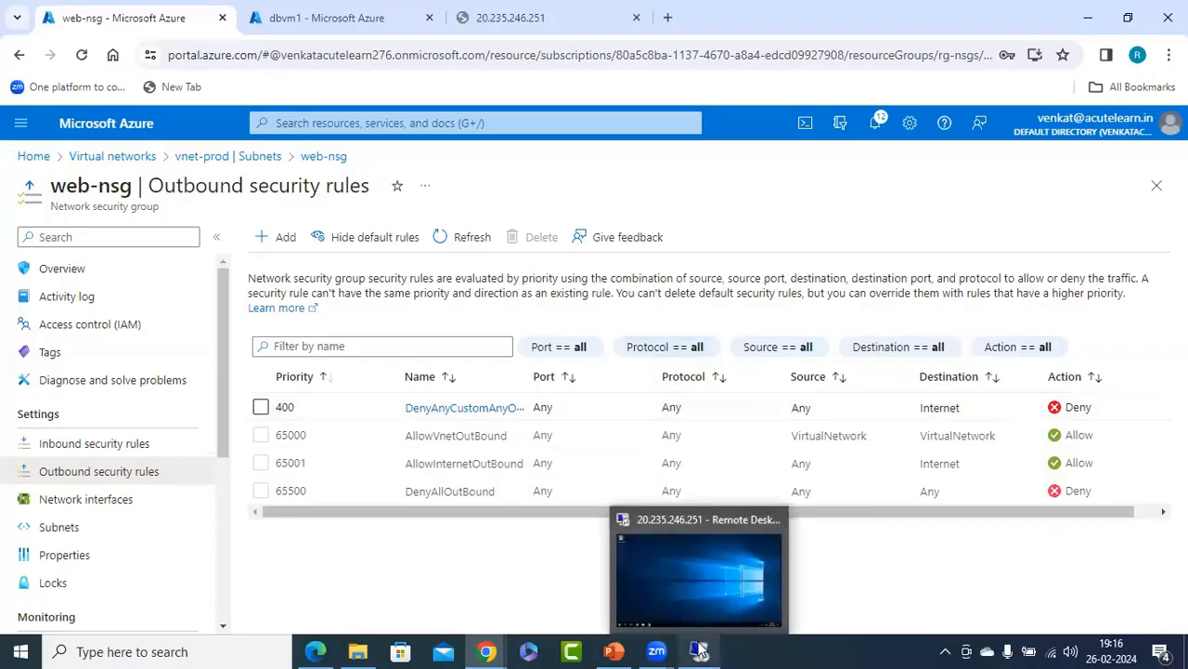
pyautogui.click(696, 575)
pyautogui.click(243, 644)
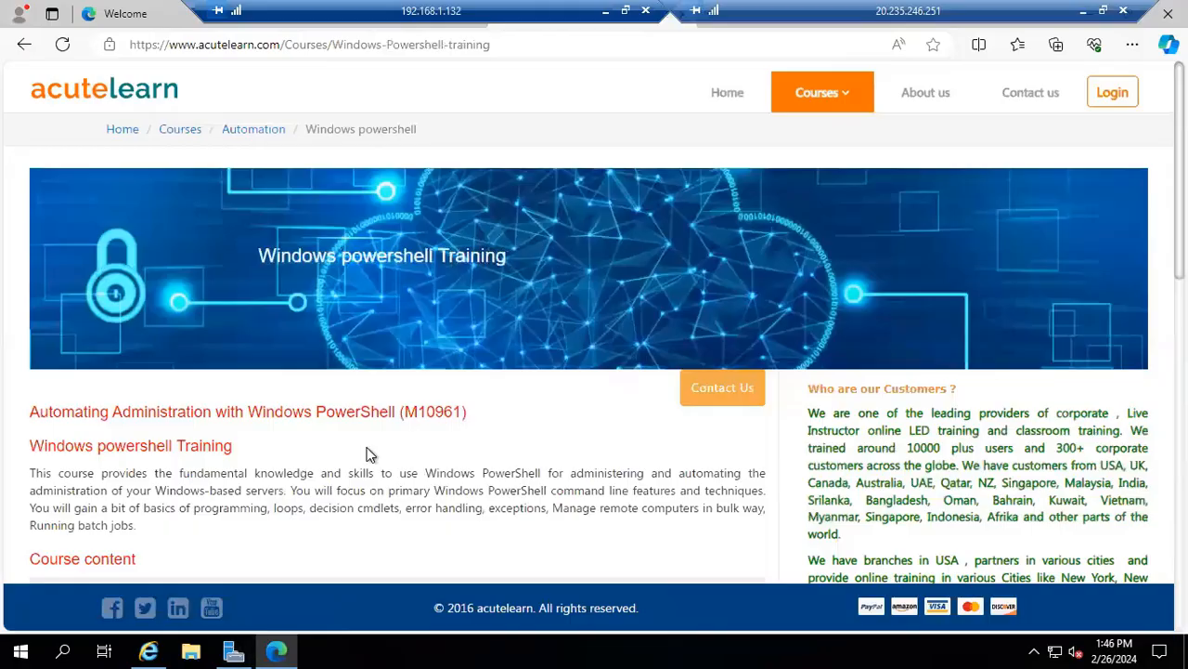
pyautogui.click(626, 11)
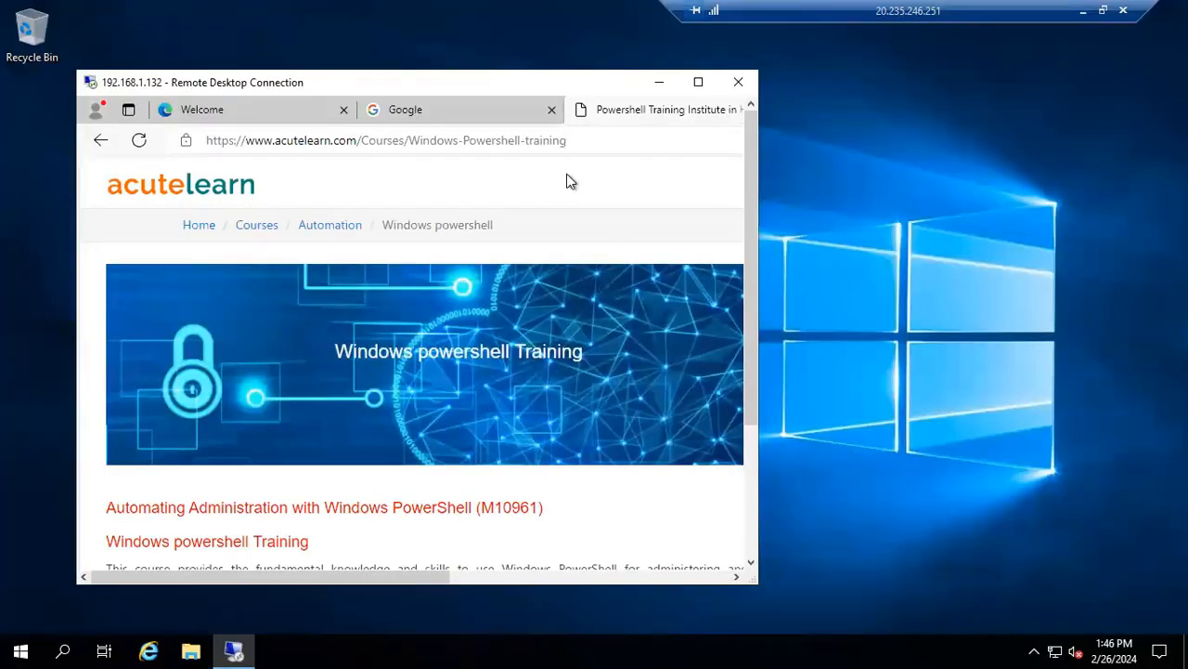
pyautogui.moveTo(567, 88); pyautogui.dragTo(560, 60)
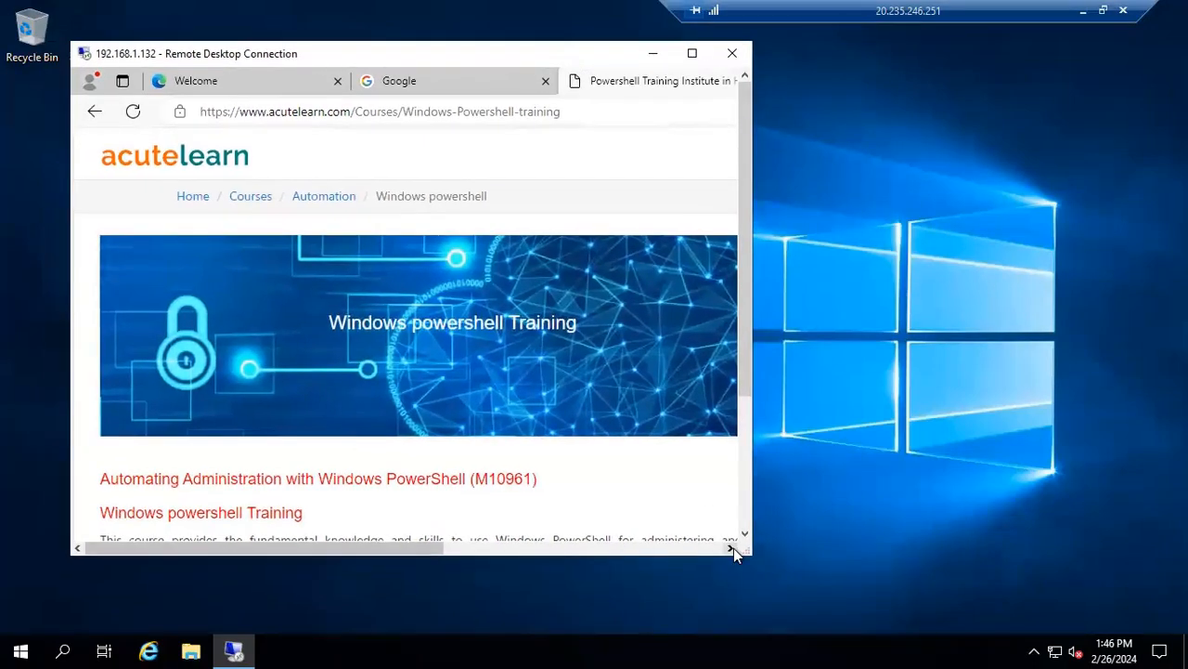
pyautogui.moveTo(749, 553); pyautogui.dragTo(1079, 585)
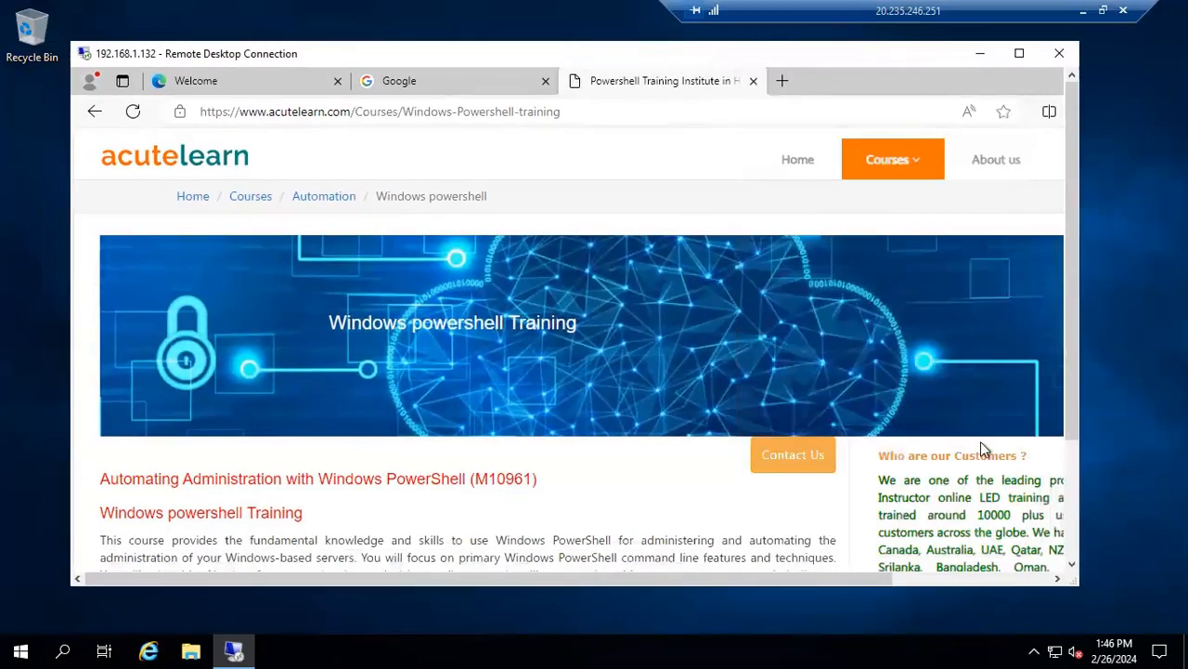
# Test browsing from the 192.168.1.132 VM by opening the MS Azure and Devops course pages on the acutelearn site
pyautogui.click(908, 182)
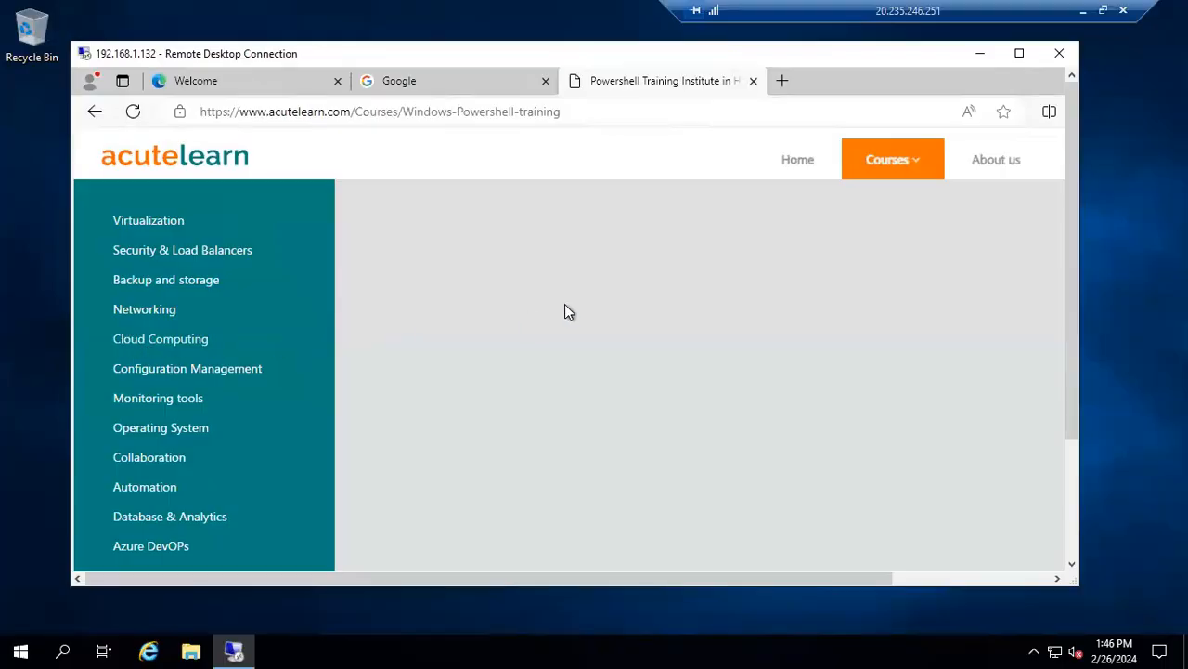
pyautogui.click(675, 218)
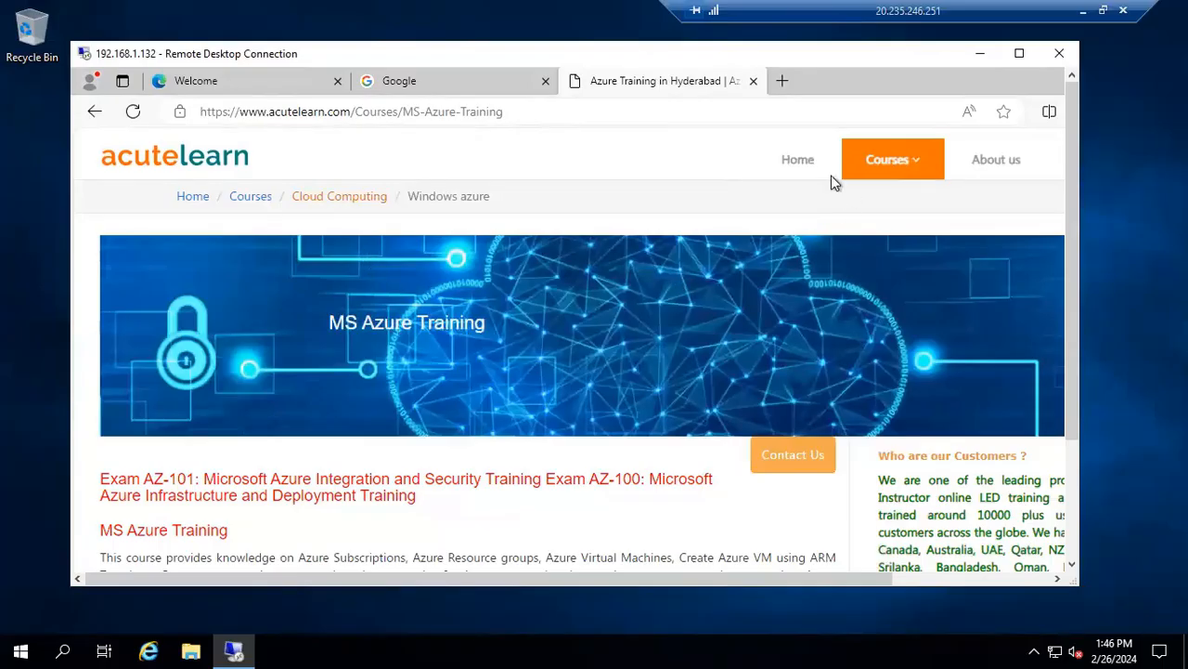
pyautogui.click(895, 184)
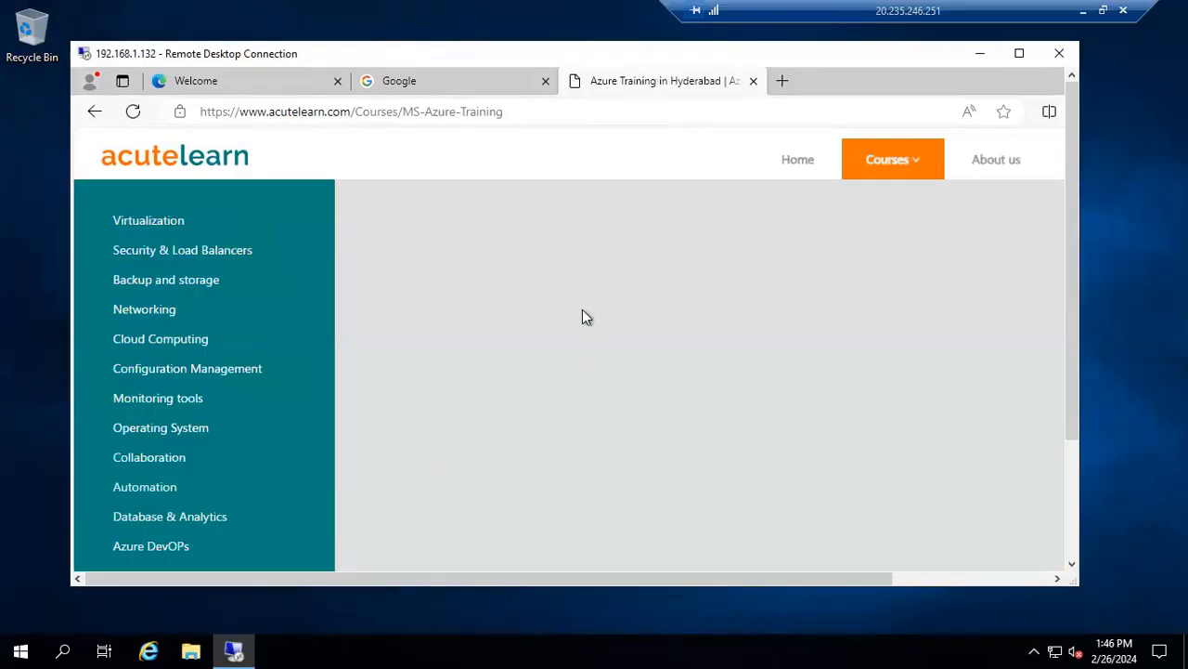
pyautogui.click(371, 247)
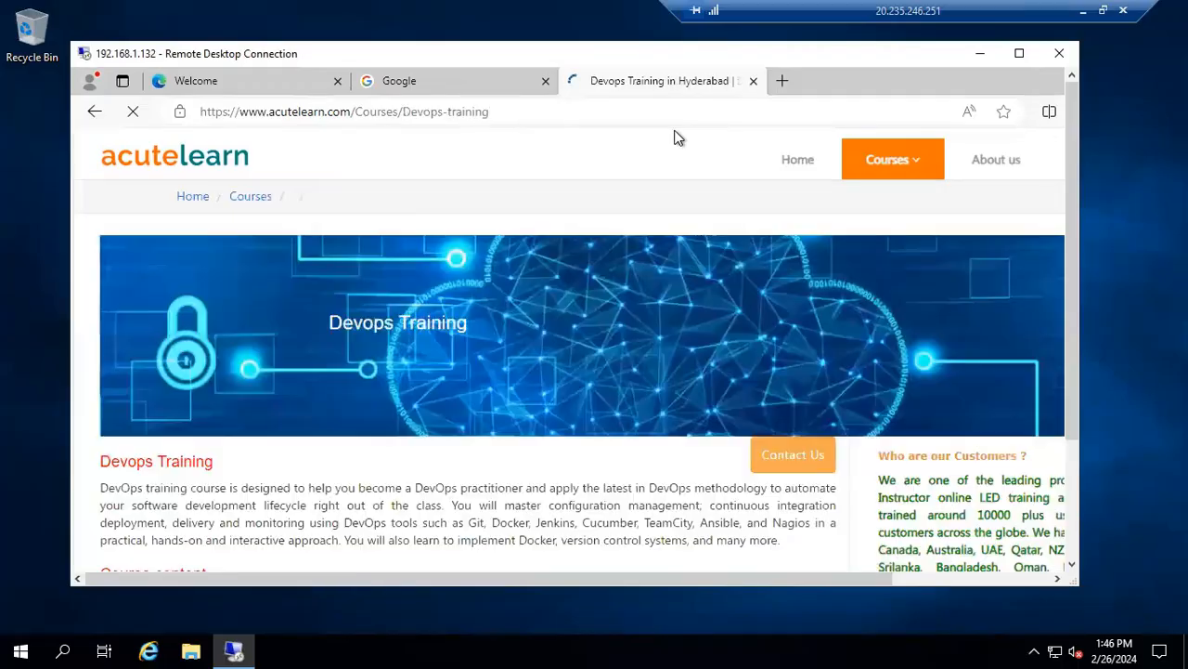
pyautogui.click(784, 82)
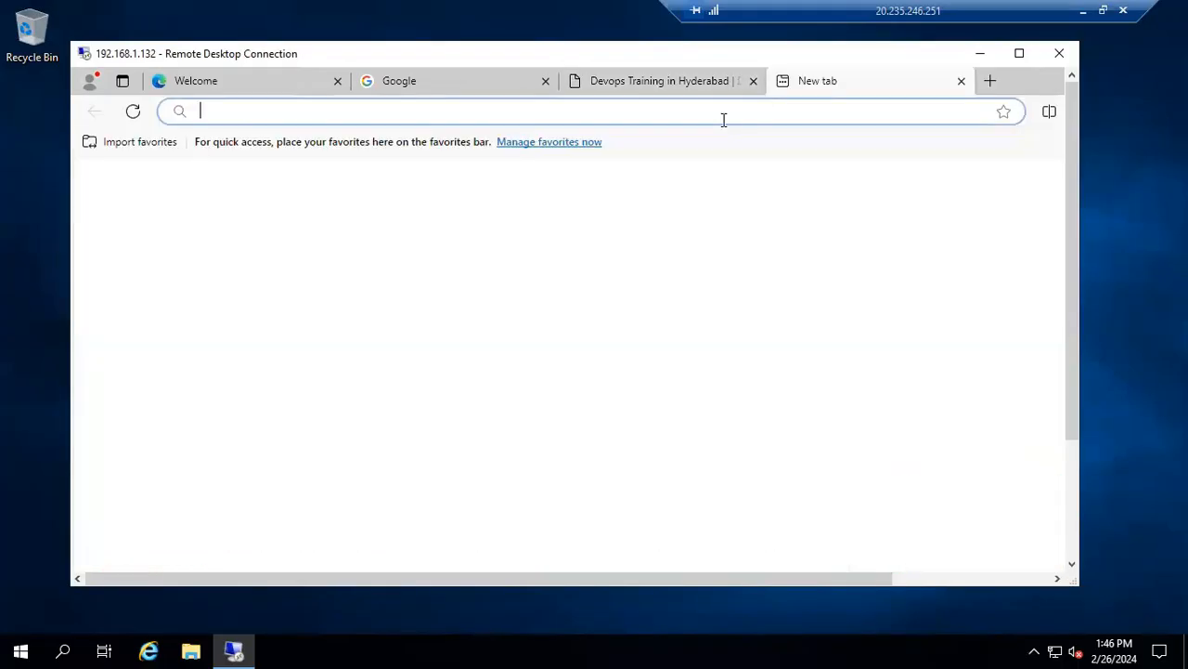
pyautogui.write('www.yahoo.co')
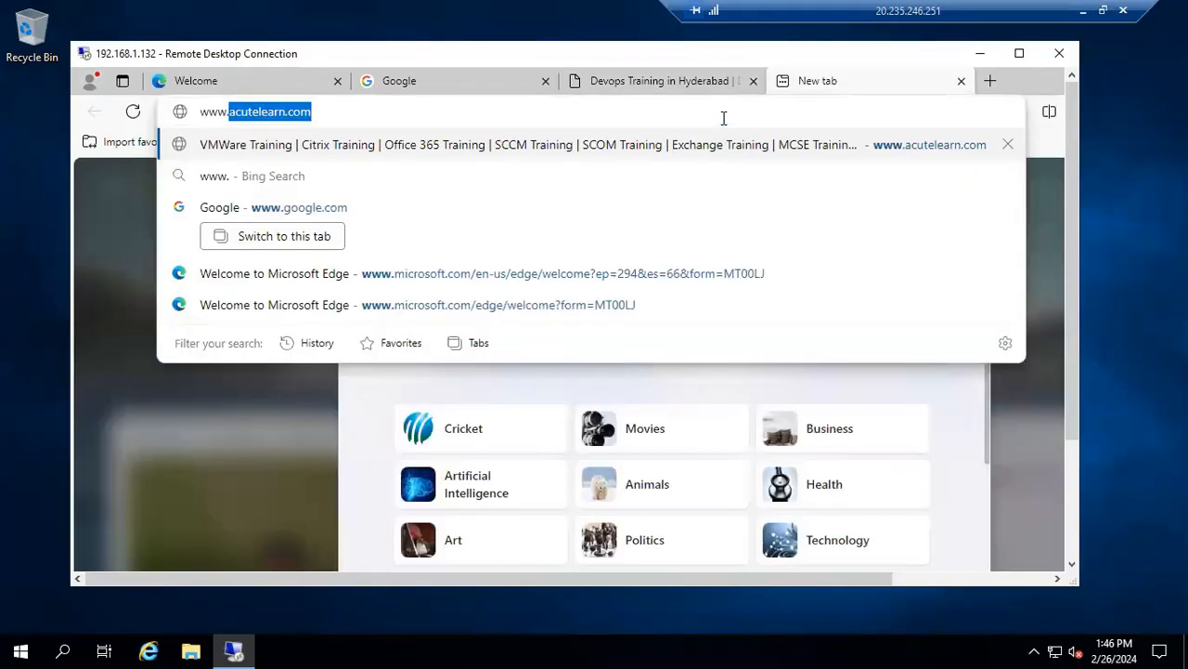
pyautogui.write('m')
pyautogui.press('Return')
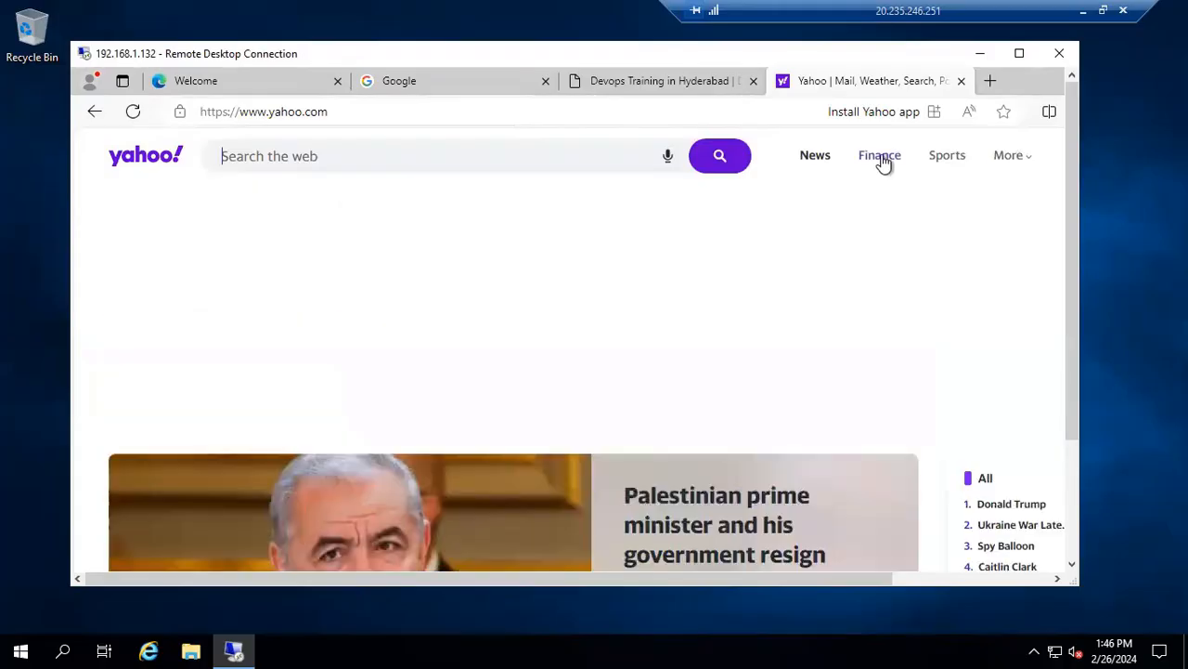
pyautogui.click(881, 158)
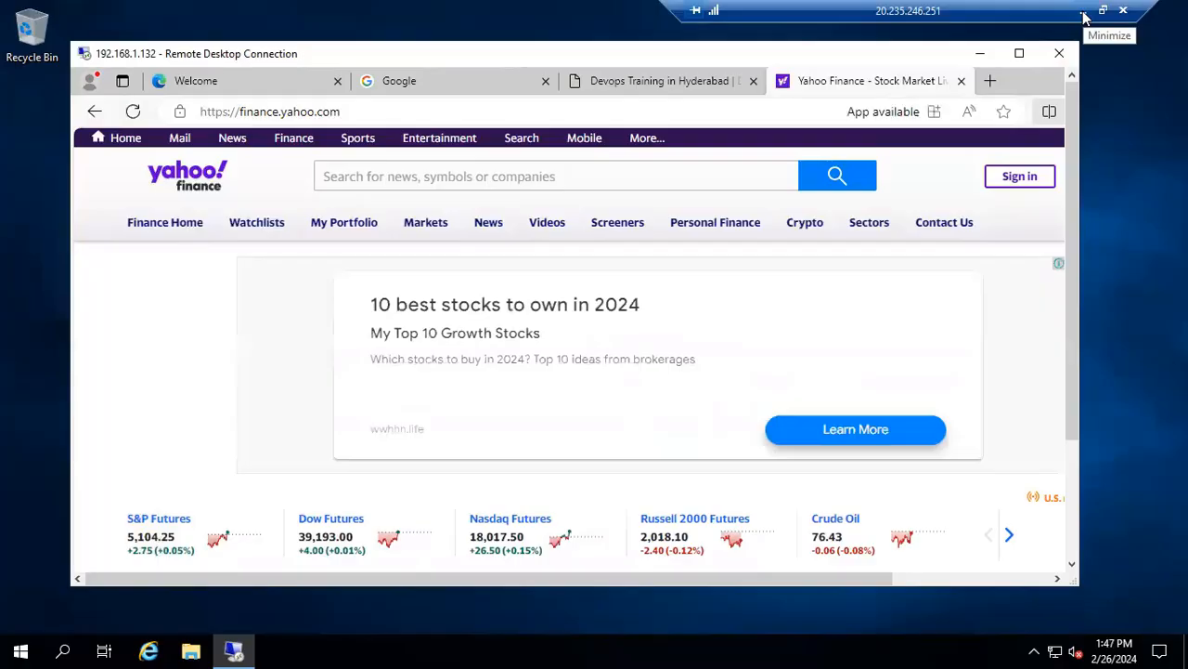
# Minimize the remote session and delete the priority 400 DenyAnyCustomAnyOutbound rule from web-nsg's outbound security rules
pyautogui.click(1084, 13)
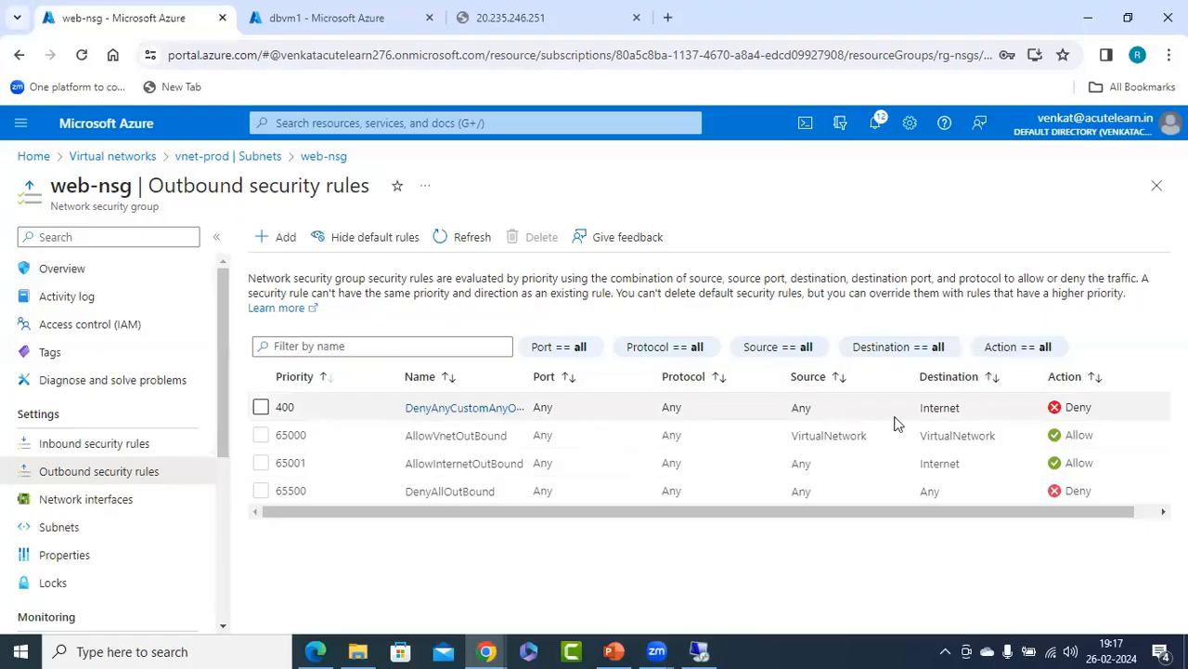
pyautogui.click(261, 407)
pyautogui.click(534, 236)
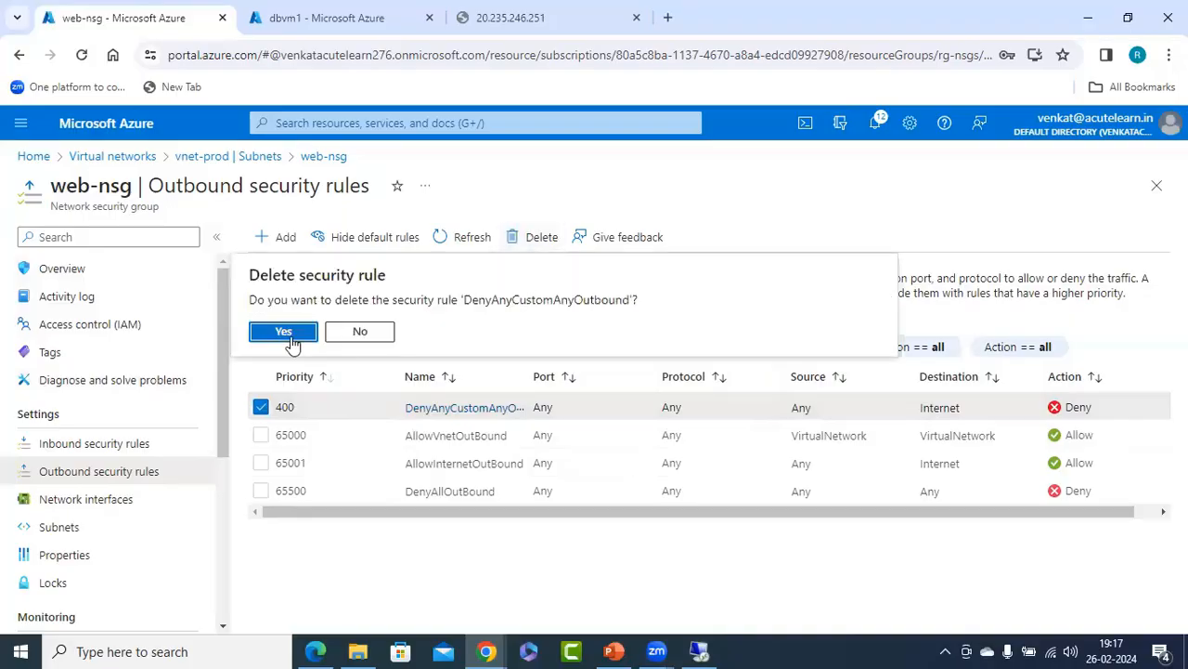
pyautogui.click(275, 333)
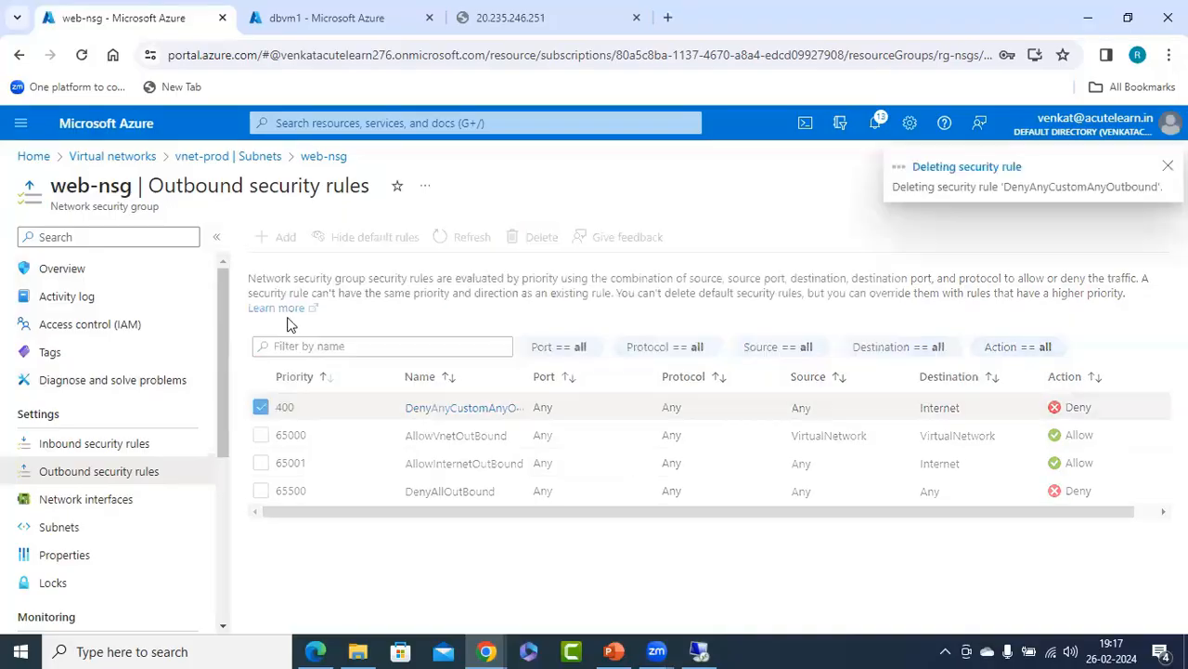
# From vnet-prod's subnets, open databasesubnet-nsg and start an outbound security rule with the Internet service tag as destination
pyautogui.click(247, 157)
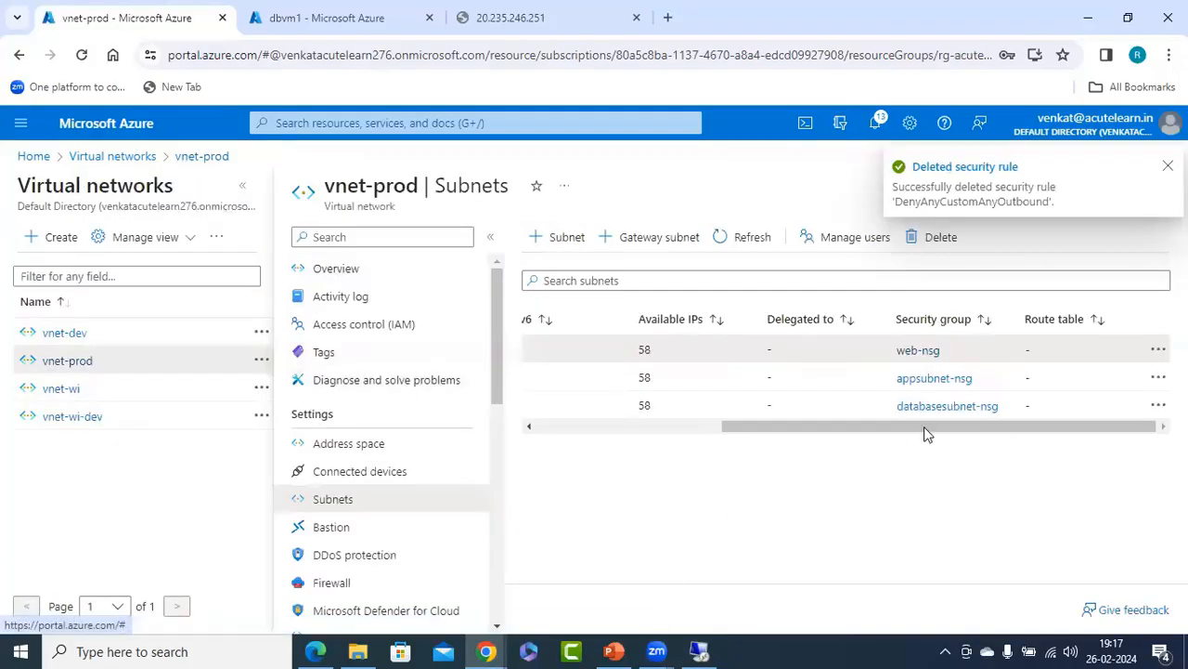
pyautogui.click(947, 406)
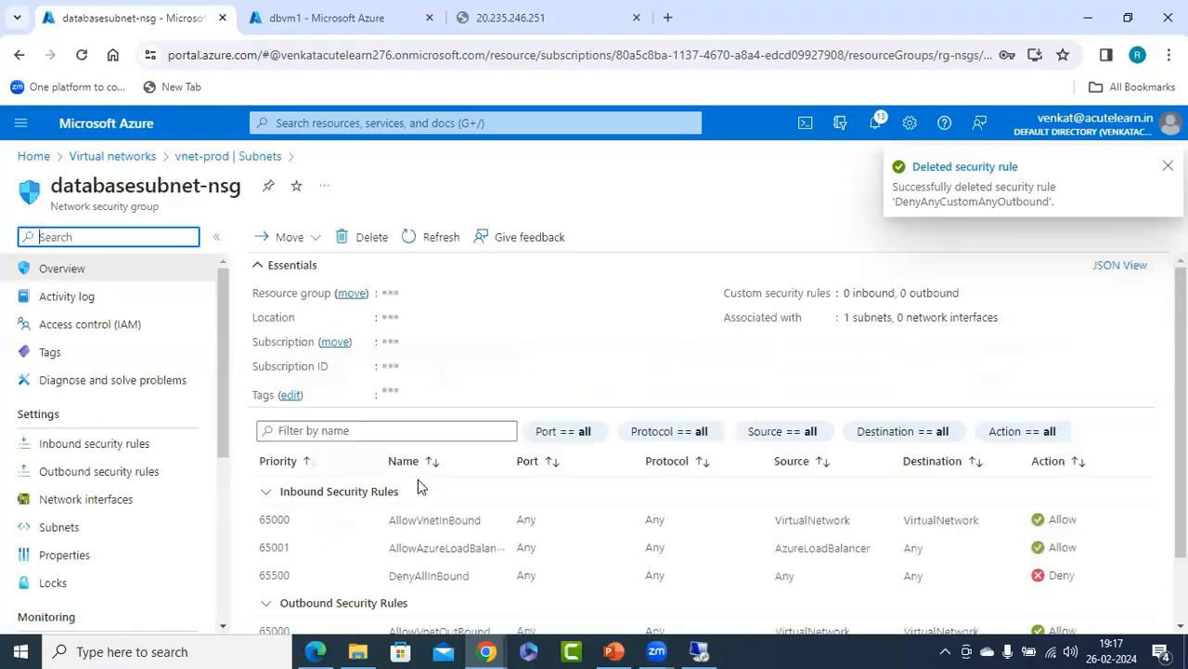
pyautogui.click(94, 474)
pyautogui.click(279, 237)
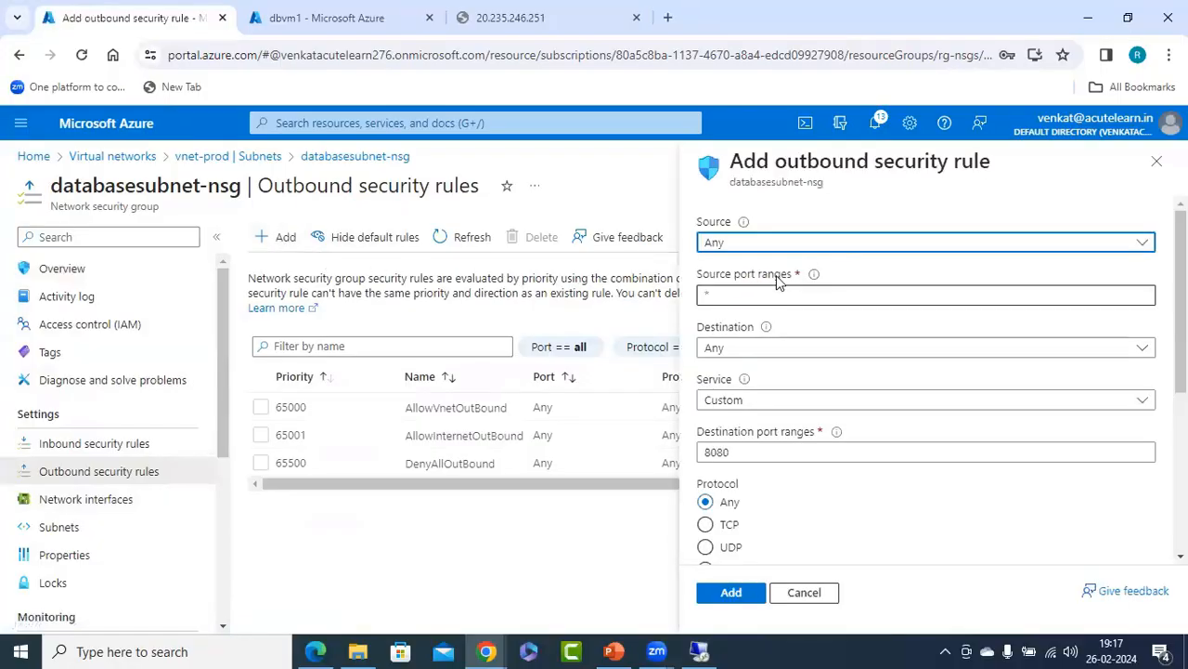
pyautogui.click(767, 349)
pyautogui.click(738, 456)
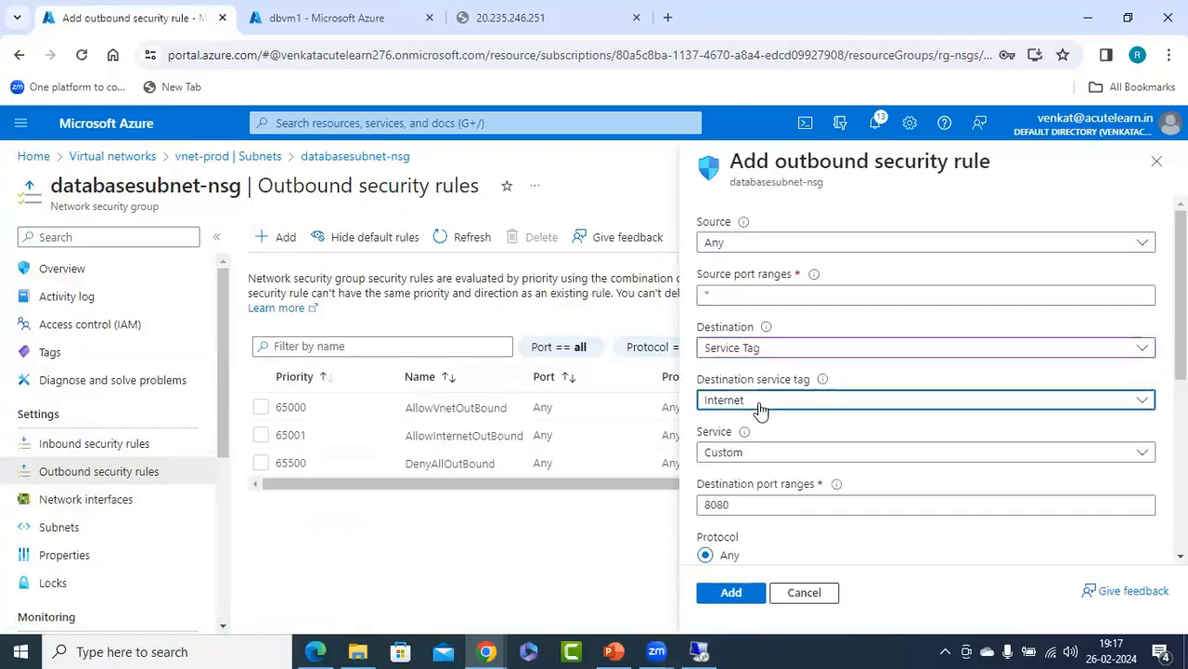
pyautogui.click(760, 402)
pyautogui.click(735, 240)
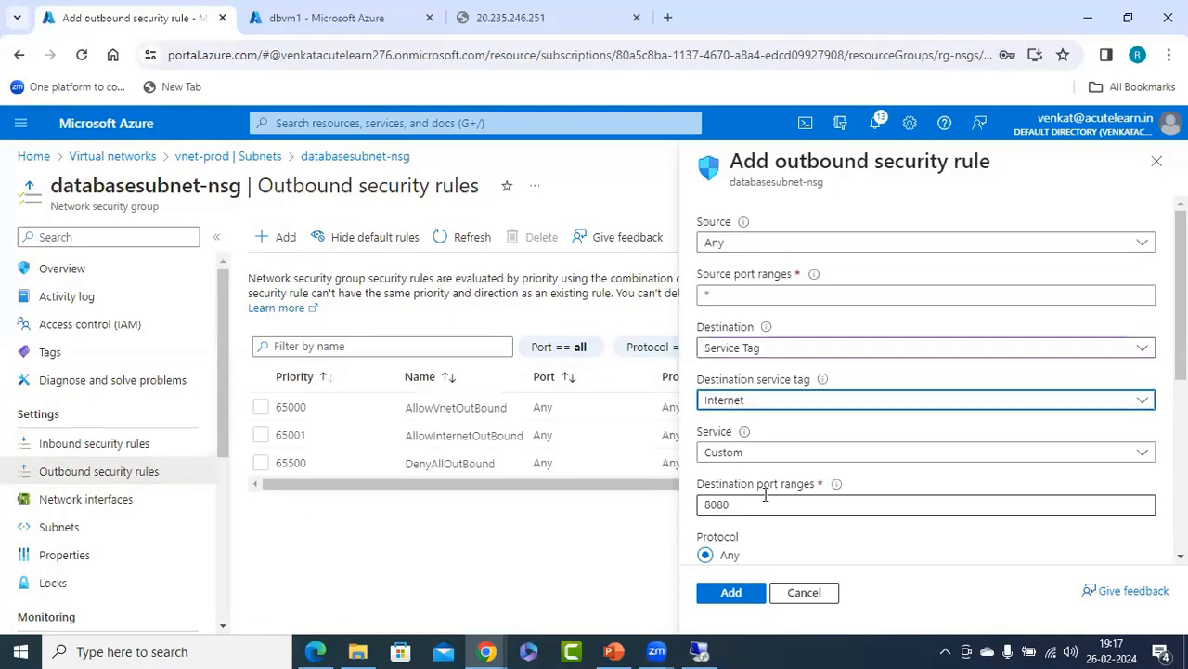
# Set the rule's destination port ranges to *, action to Deny and priority to 400, and add it to databasesubnet-nsg
pyautogui.scroll(-1, 764, 494)
pyautogui.moveTo(740, 419); pyautogui.dragTo(583, 435)
pyautogui.write('*')
pyautogui.scroll(-3, 752, 460)
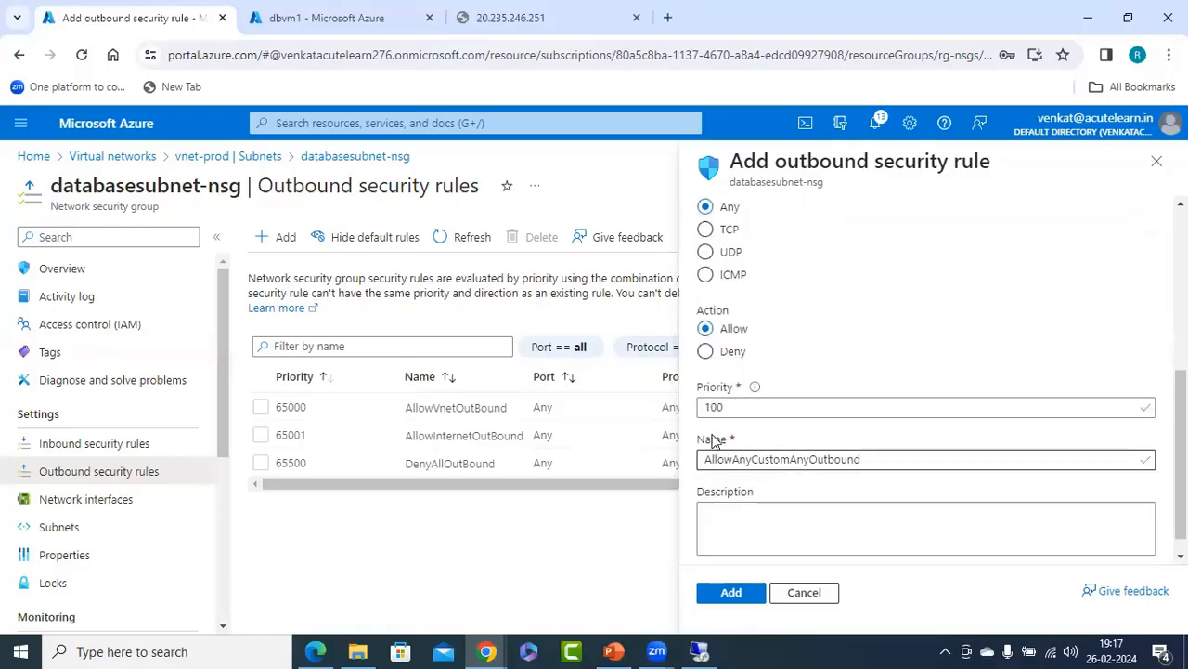
pyautogui.click(711, 352)
pyautogui.moveTo(741, 407); pyautogui.dragTo(650, 412)
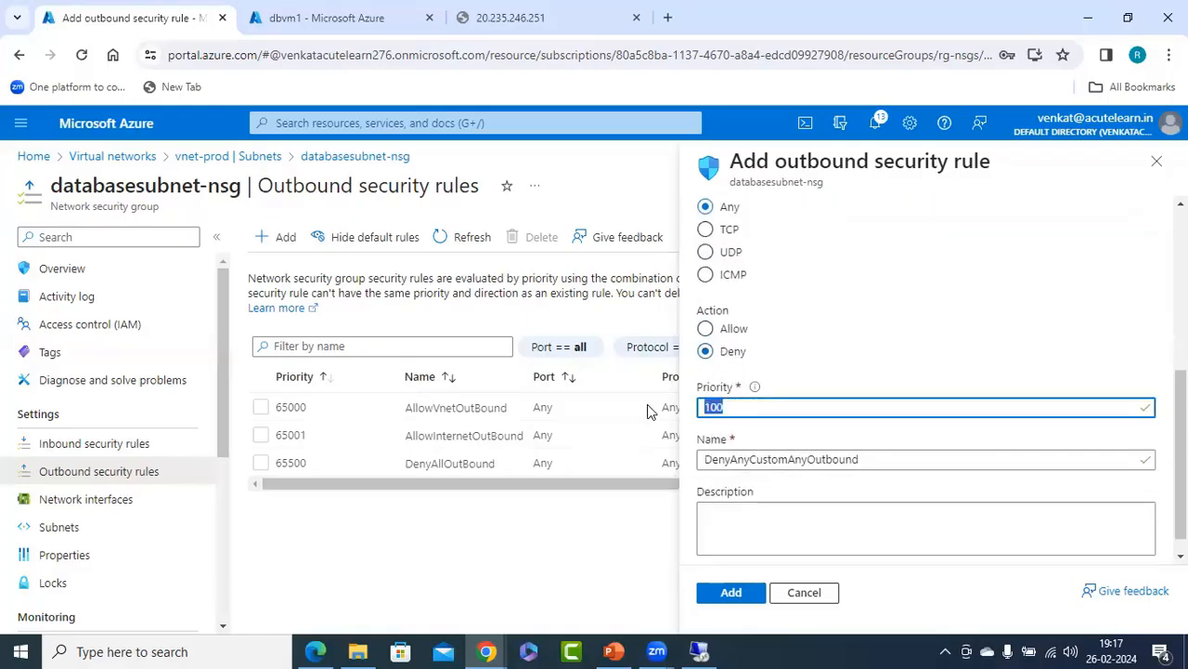
pyautogui.write('4')
pyautogui.scroll(-1, 769, 526)
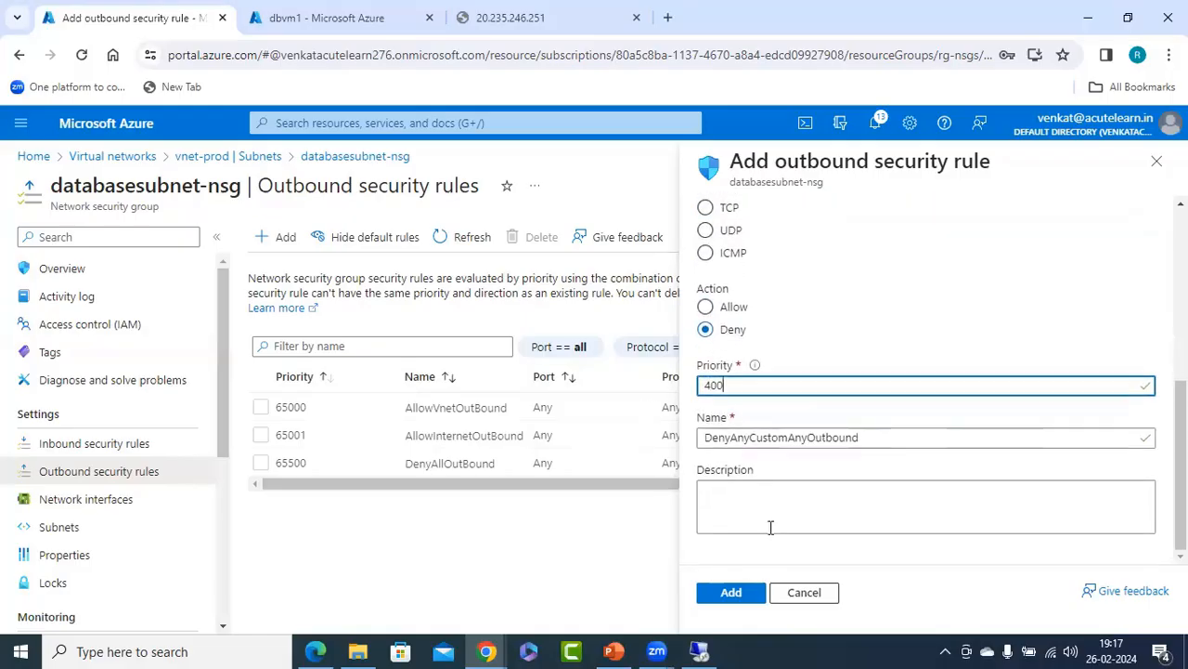
pyautogui.click(731, 592)
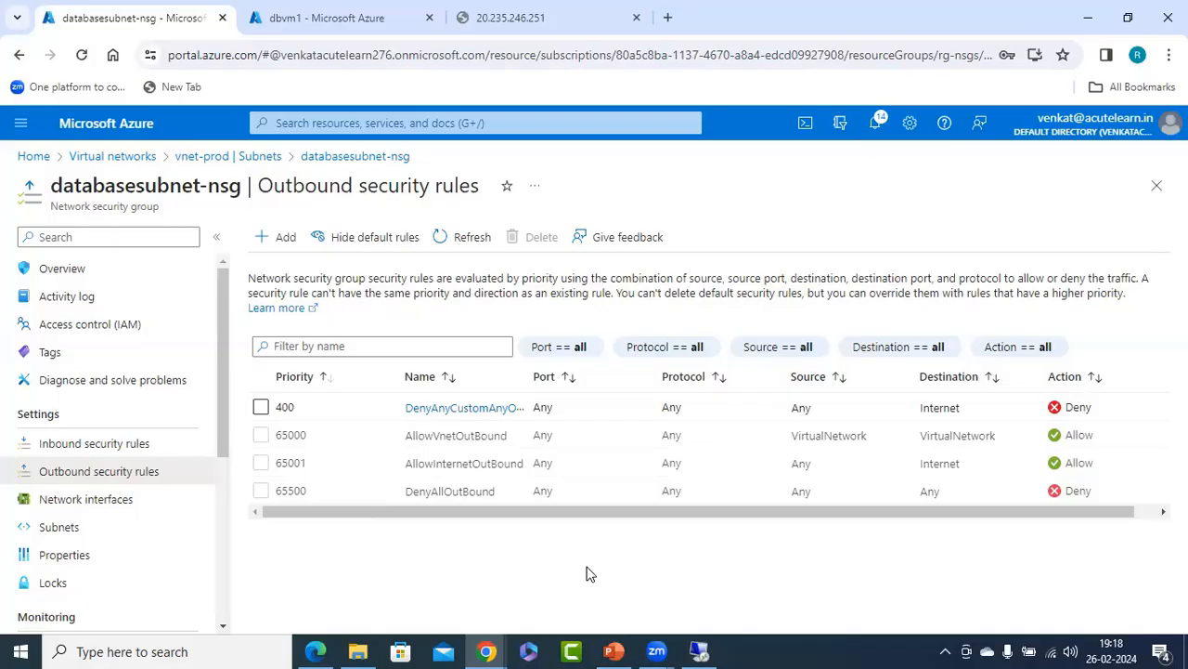
# Return to the 192.168.1.132 remote session and test access by opening the Cisco UCS course page on the acutelearn site
pyautogui.click(698, 651)
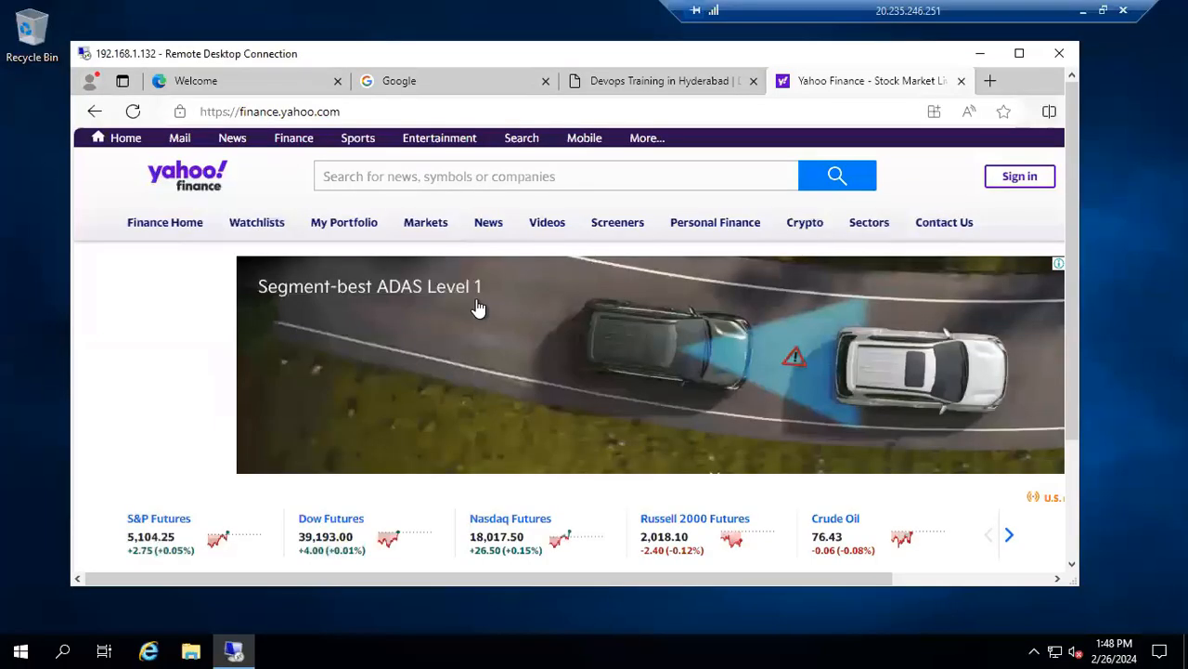
pyautogui.click(667, 81)
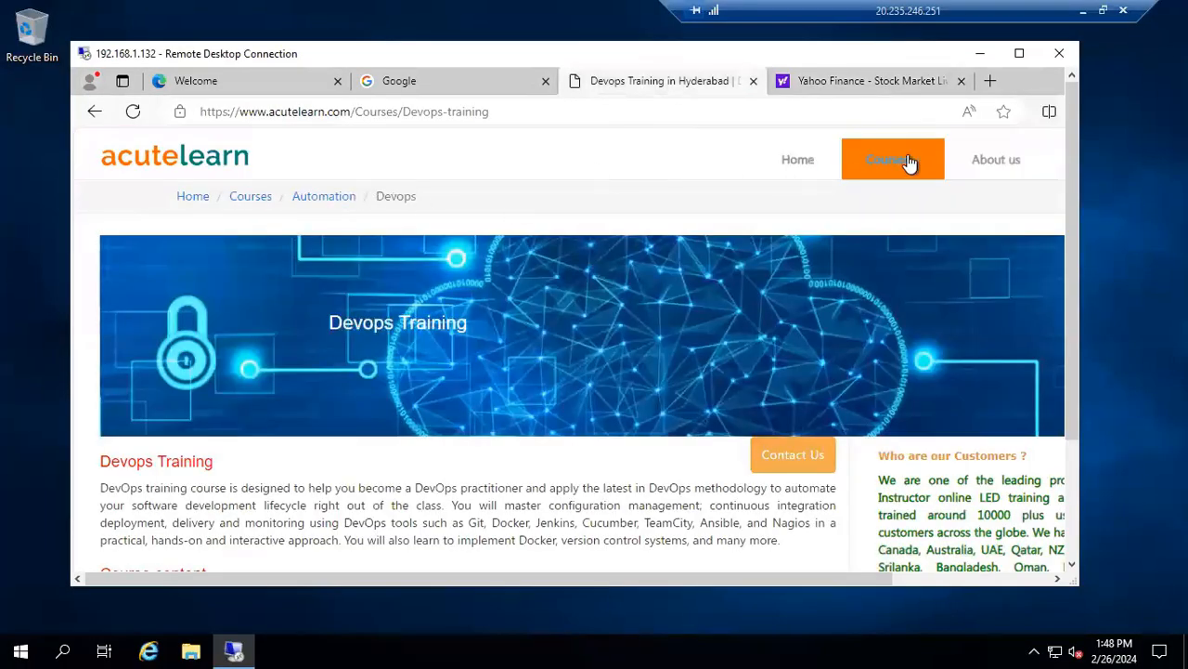
pyautogui.click(910, 163)
pyautogui.moveTo(176, 316)
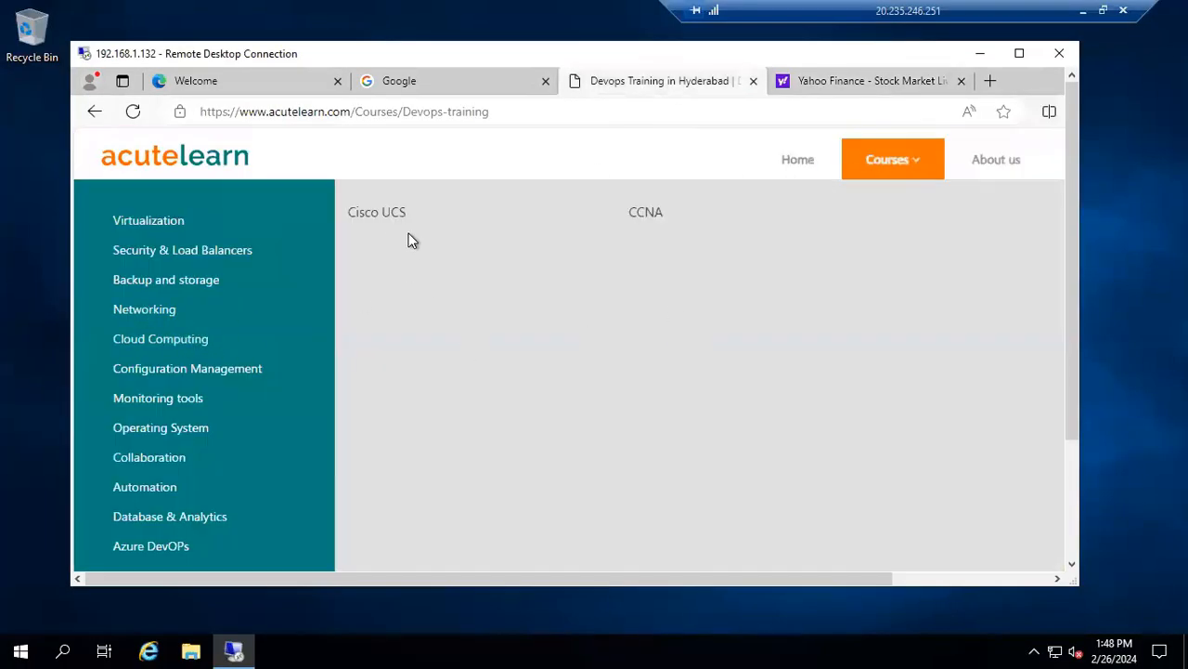
pyautogui.click(388, 221)
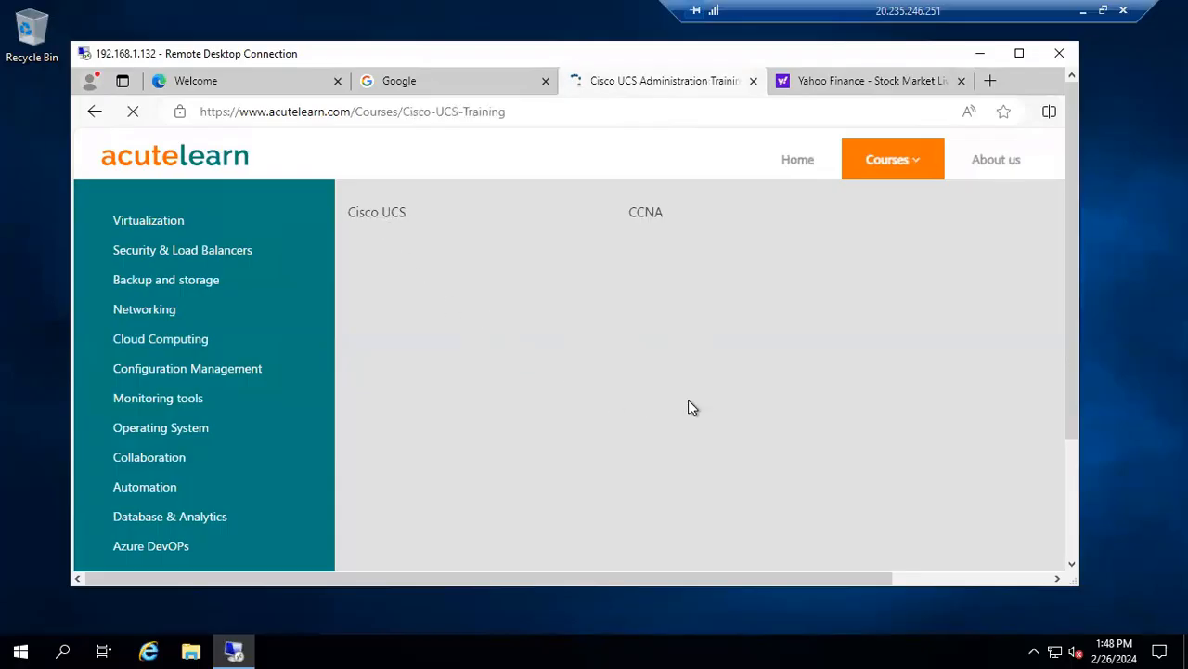
# Test the Yahoo Finance tab by opening its Screeners and Banking pages, and check whether the Cisco UCS page loads
pyautogui.click(869, 93)
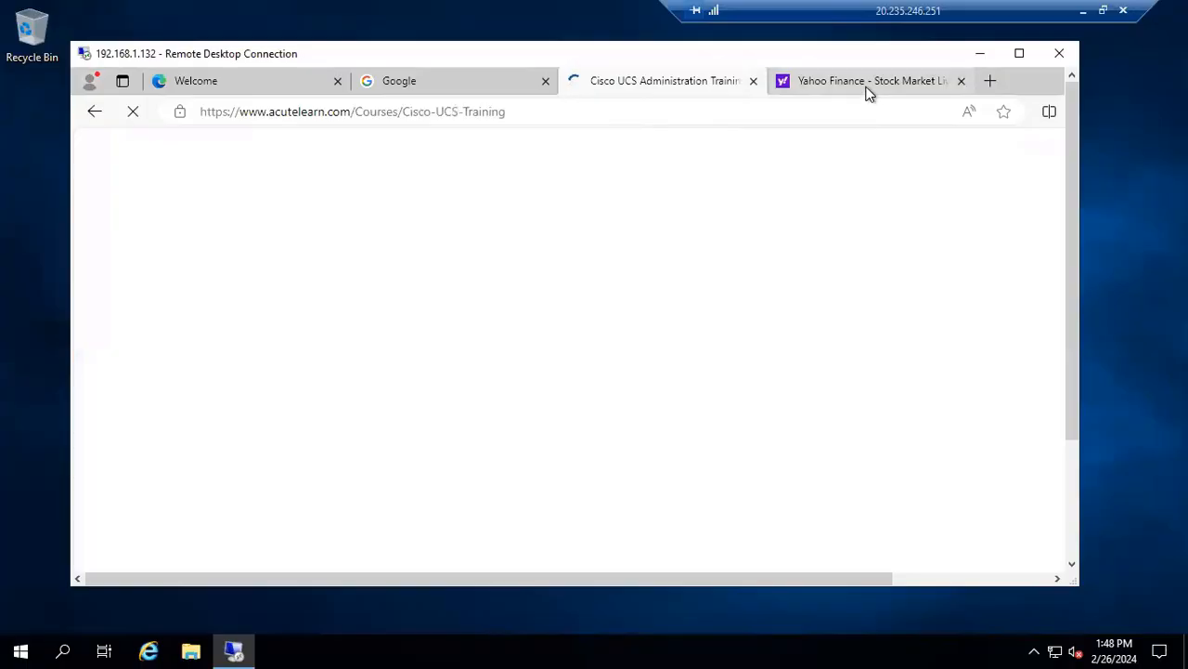
pyautogui.click(330, 520)
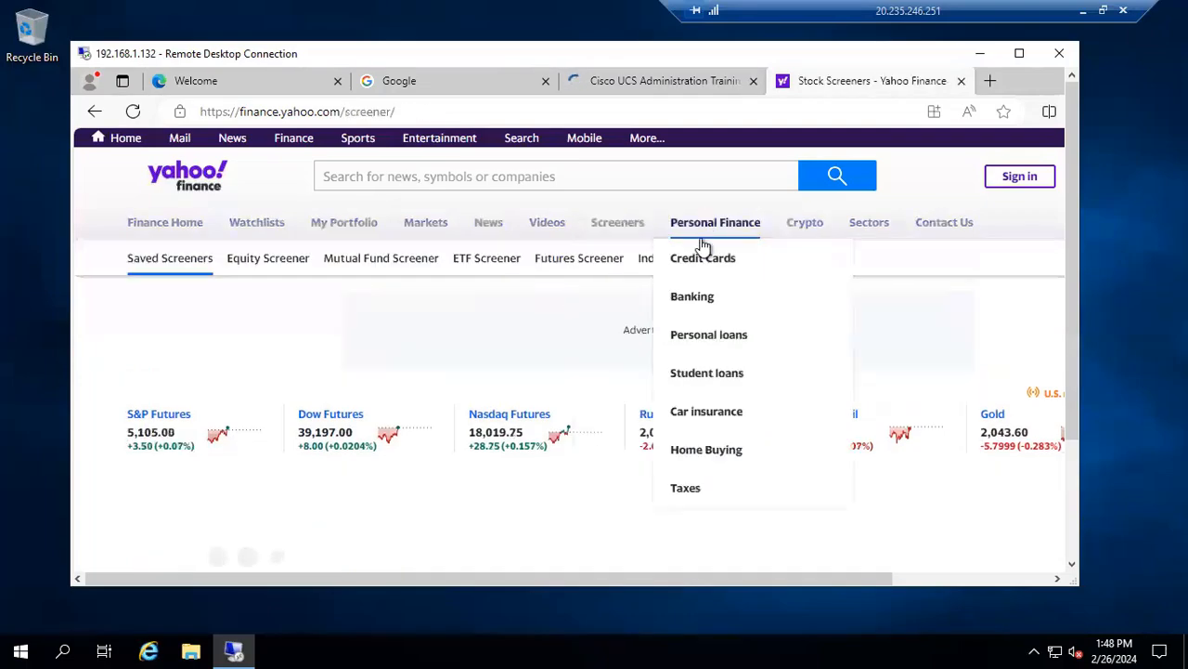
pyautogui.click(699, 303)
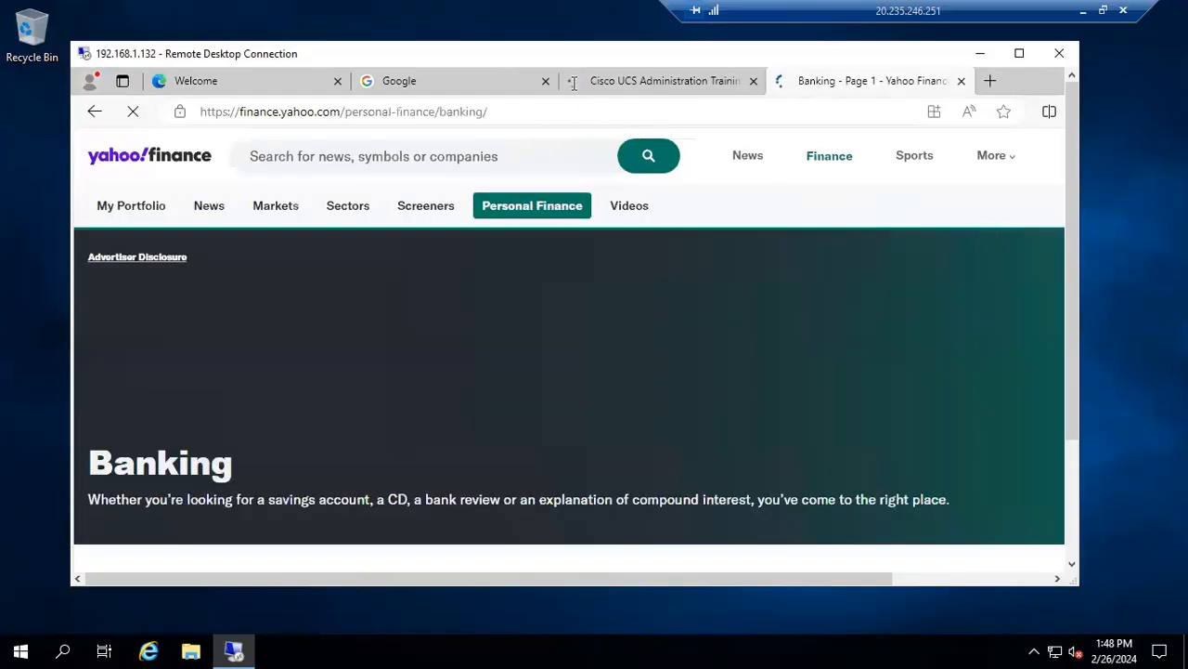
pyautogui.click(601, 81)
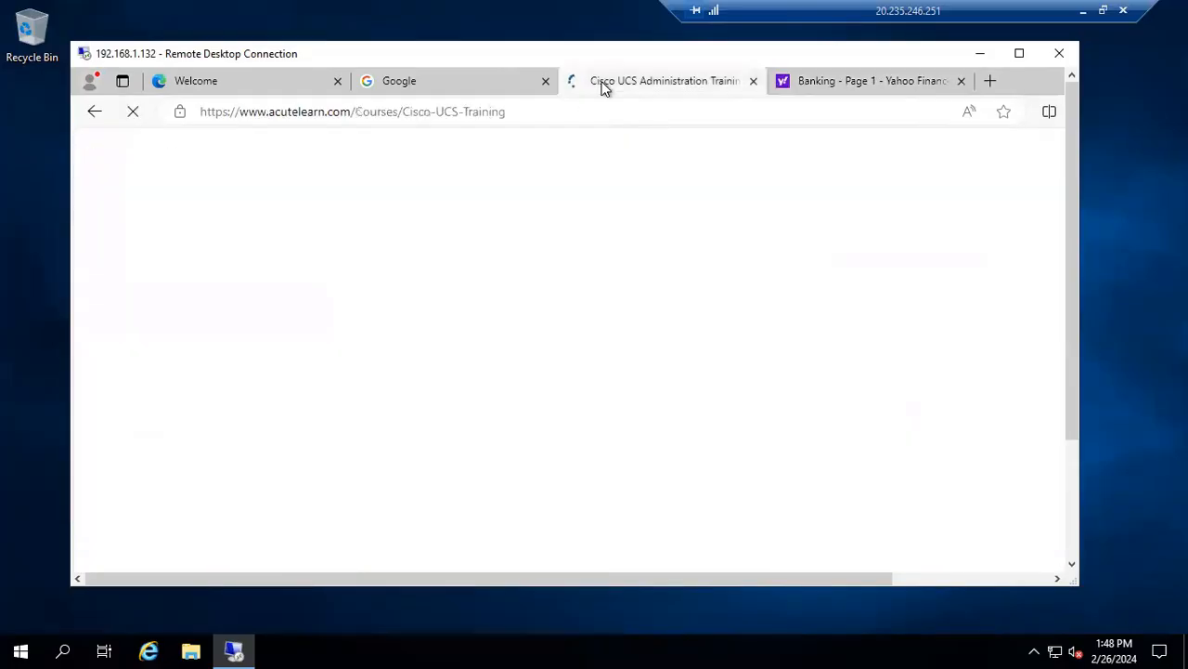
pyautogui.click(854, 81)
pyautogui.click(990, 81)
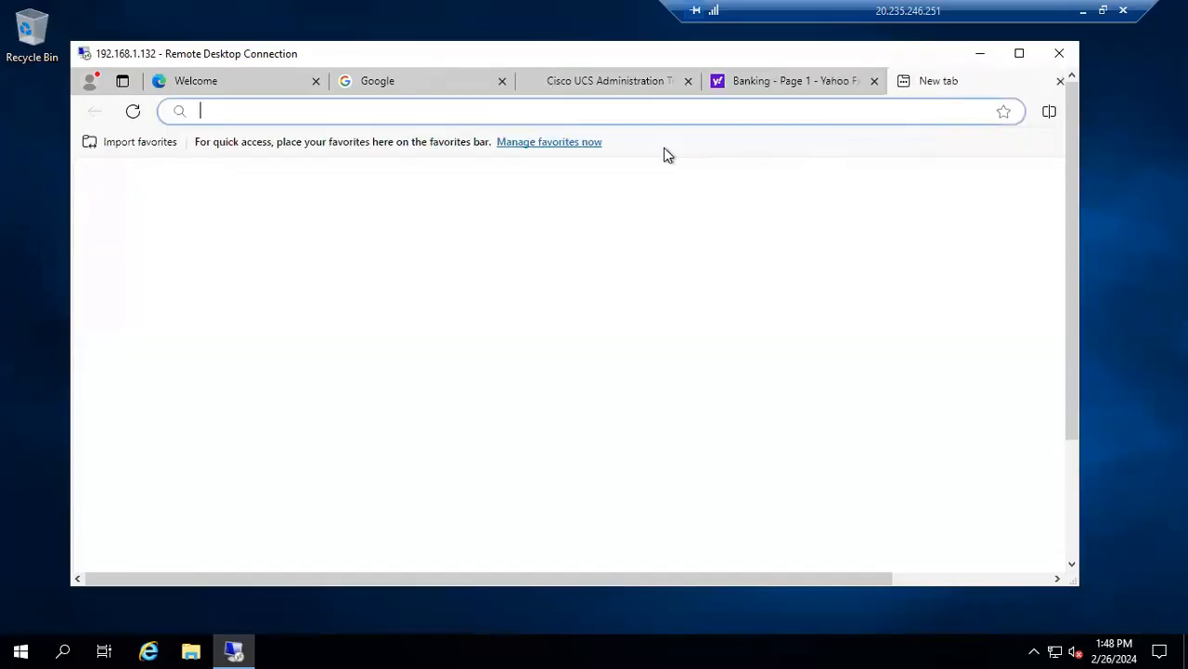
pyautogui.write('w')
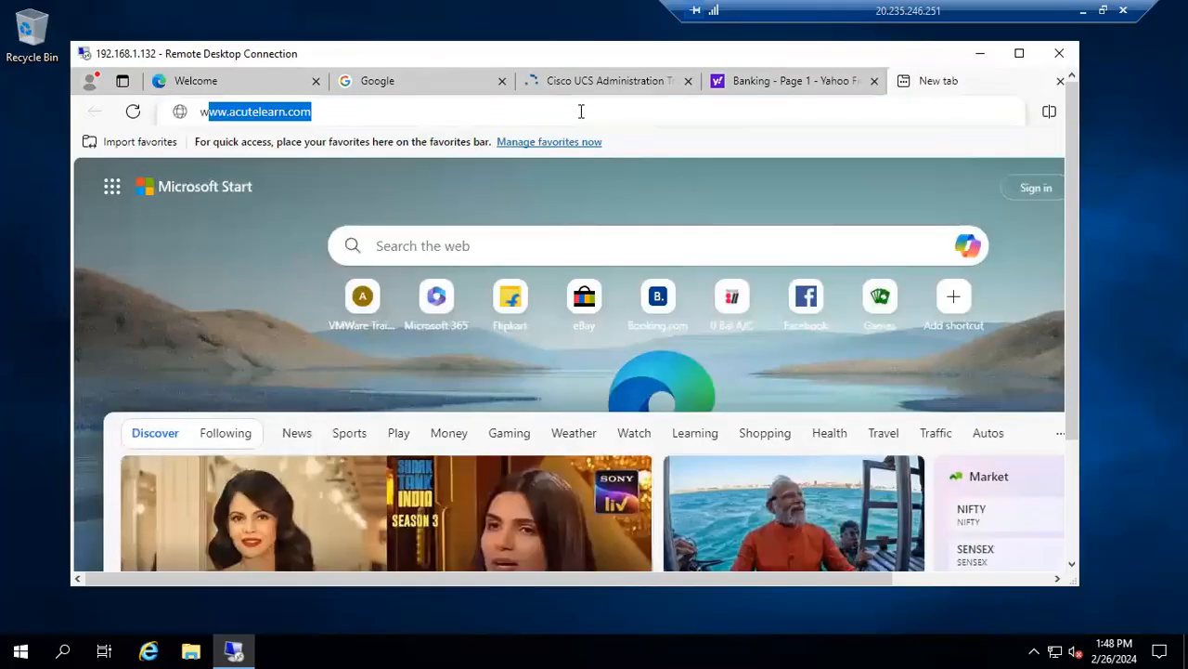
pyautogui.write('ww.oracle.com')
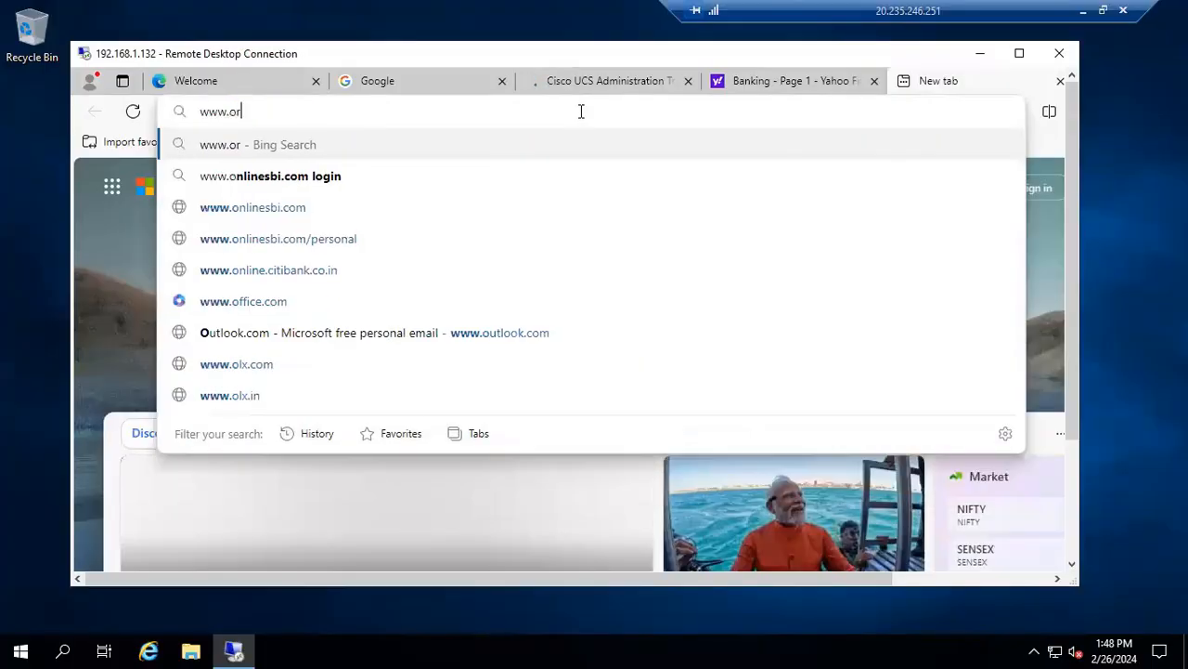
pyautogui.press('Return')
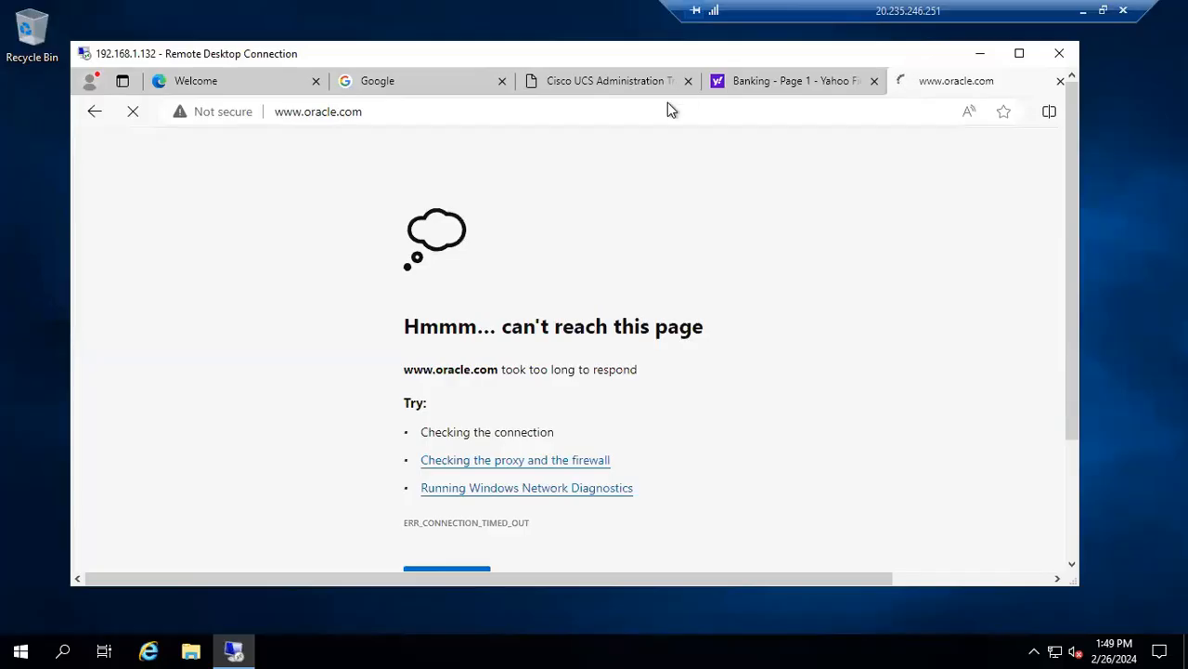
pyautogui.click(631, 85)
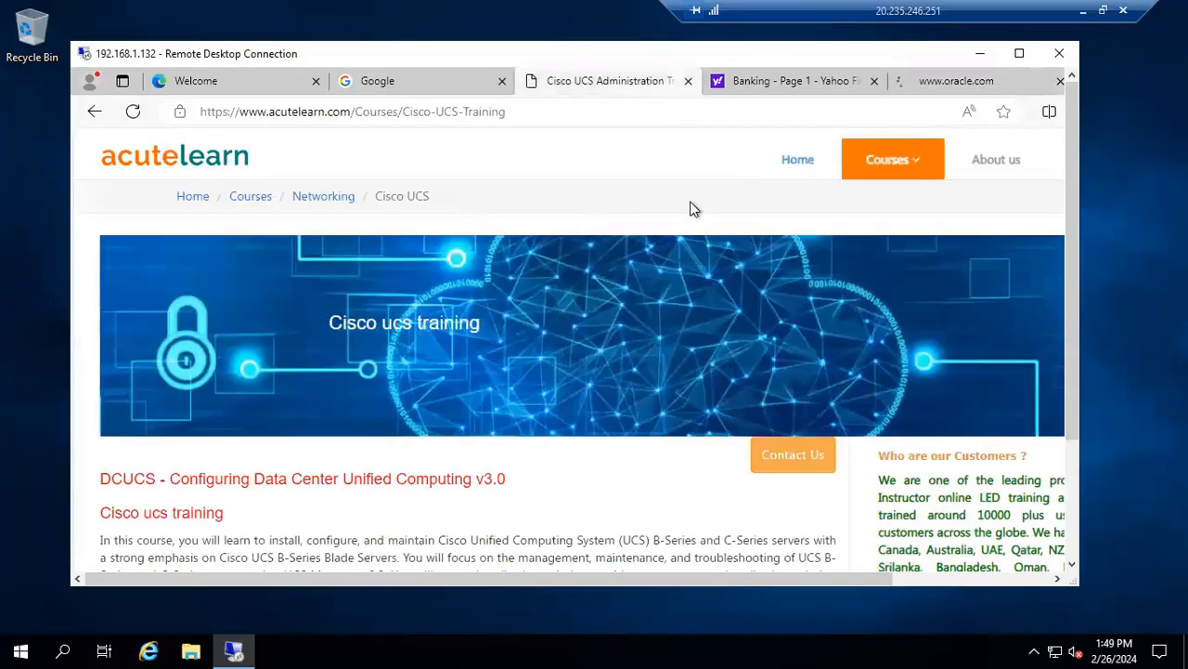
pyautogui.moveTo(906, 160)
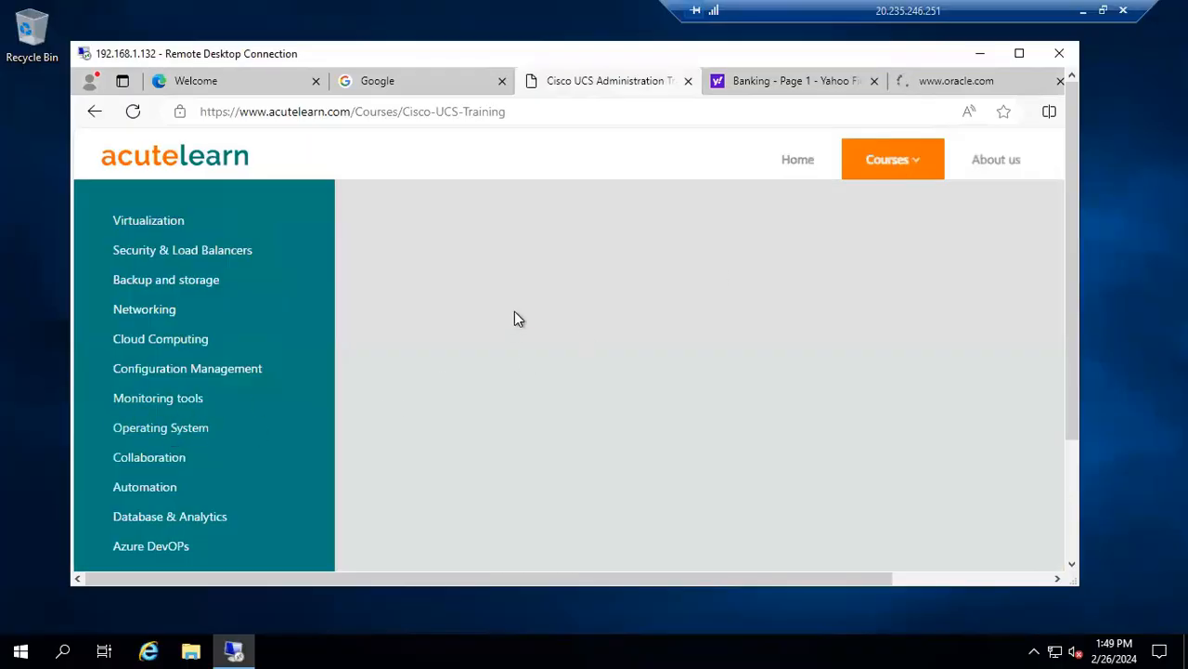
pyautogui.moveTo(176, 431)
pyautogui.click(422, 221)
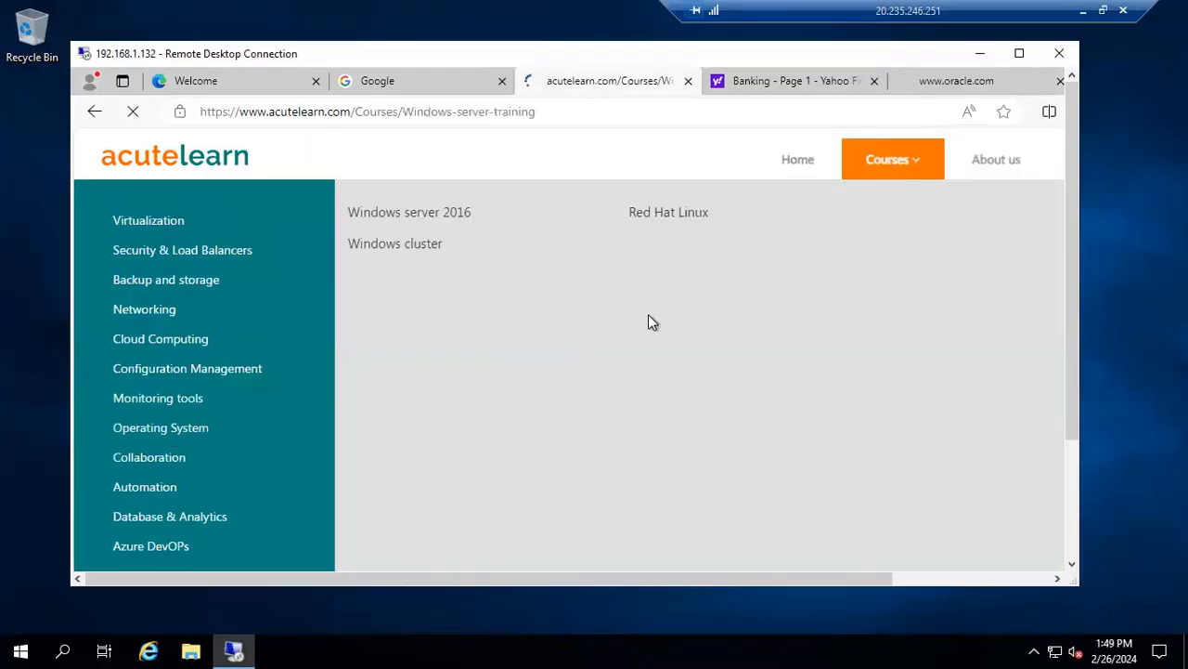
pyautogui.click(949, 82)
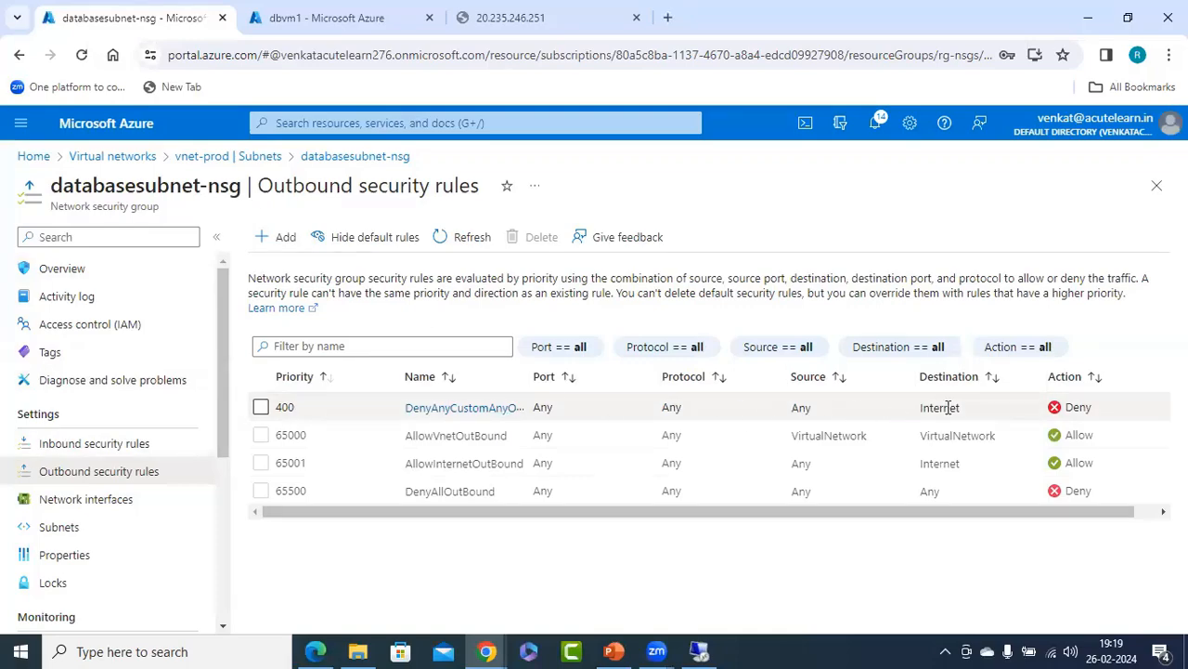
# Switch to the PowerPoint presentation and review the access requirements on slide 6 and the NSG diagram on slide 9
pyautogui.click(614, 651)
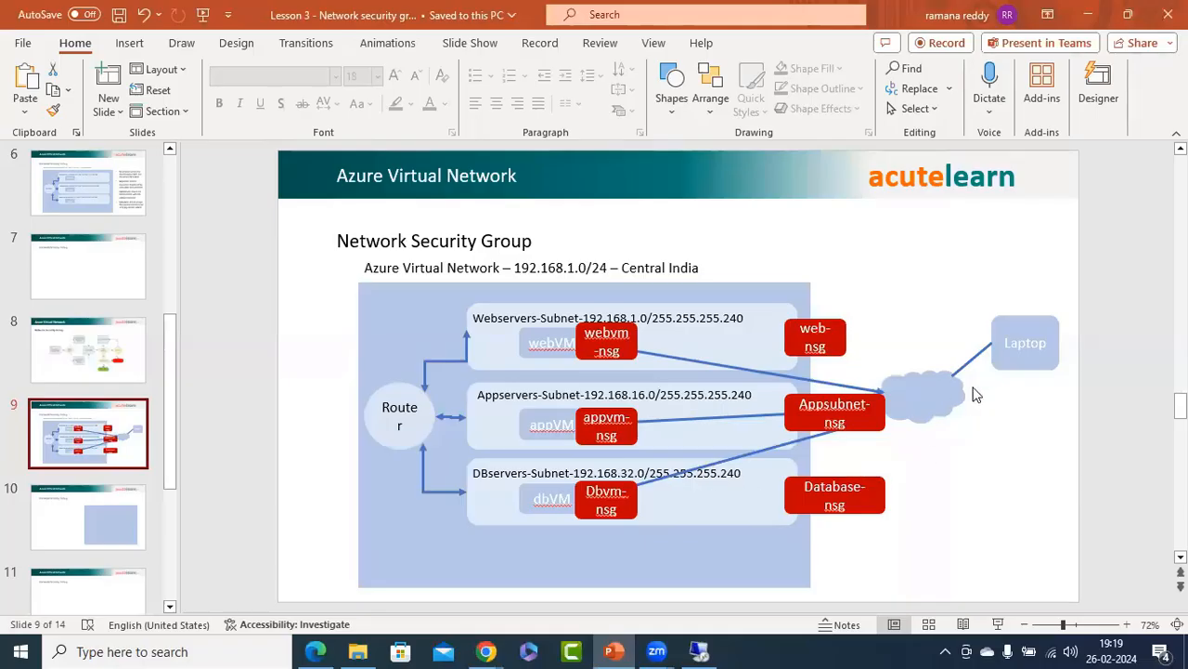
pyautogui.click(56, 199)
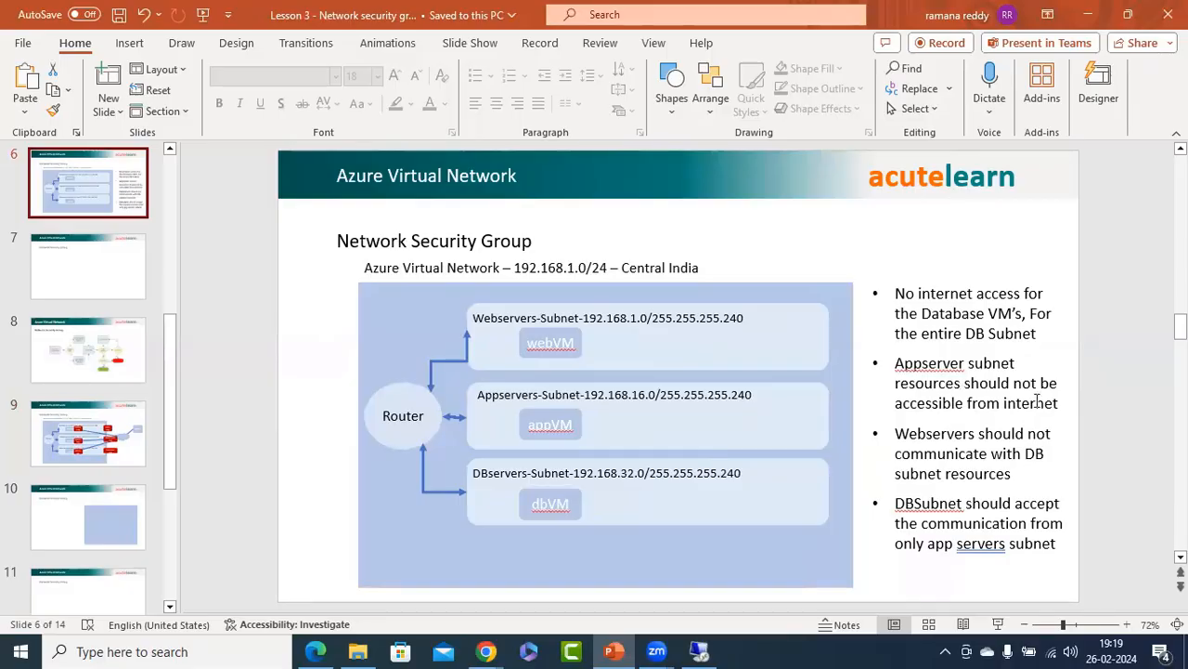
pyautogui.click(100, 431)
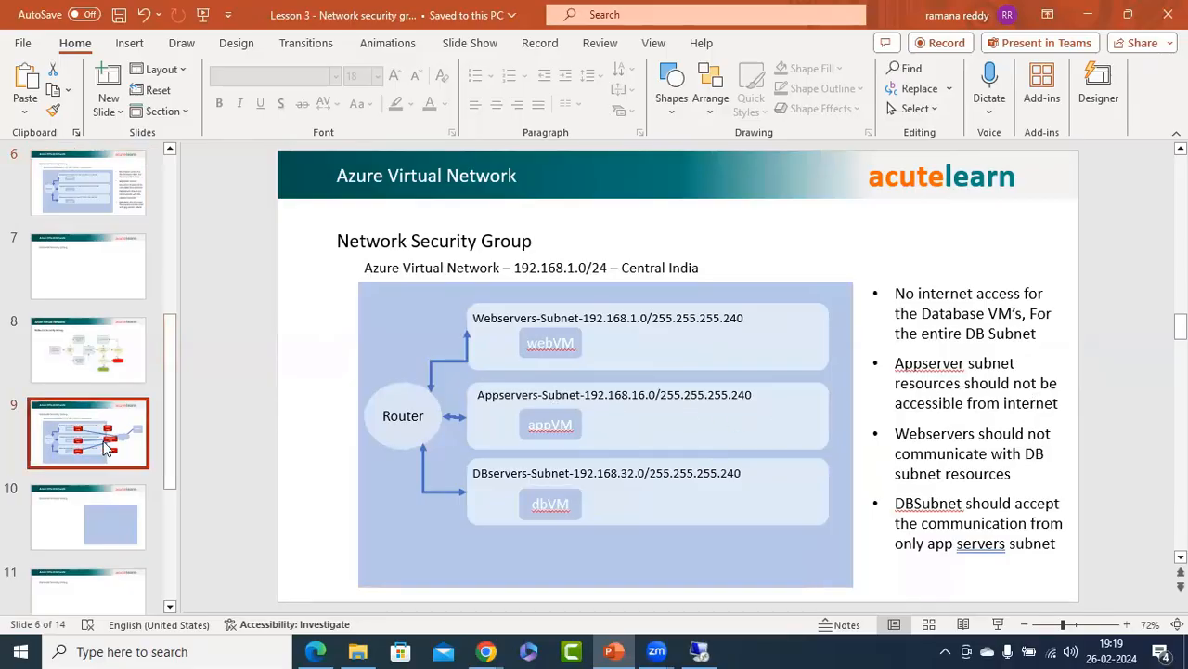
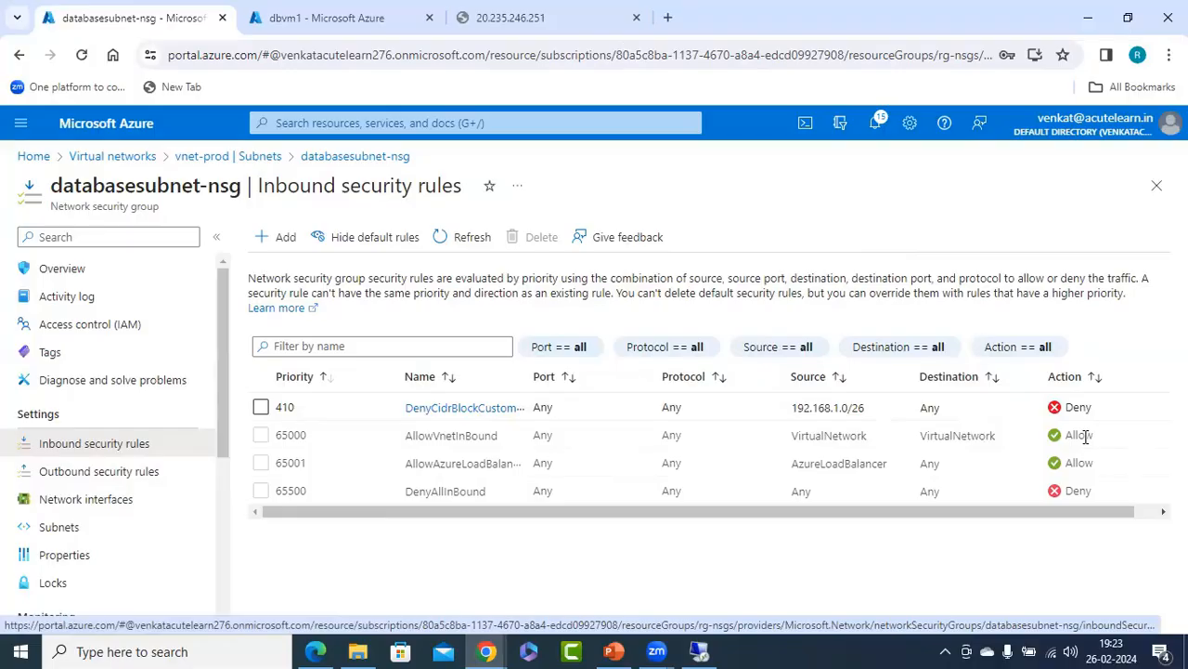
# On PowerPoint slide 9, place a copy of the DBservers subnet box below the original, and delete the copy
pyautogui.click(1088, 17)
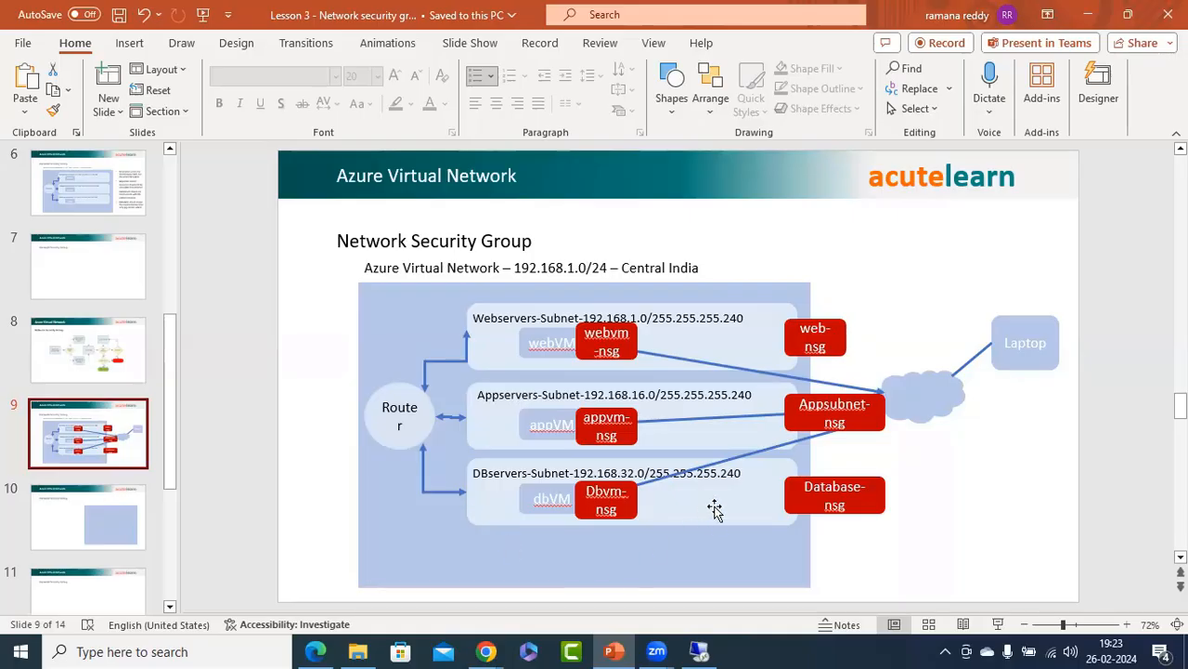
pyautogui.click(734, 526)
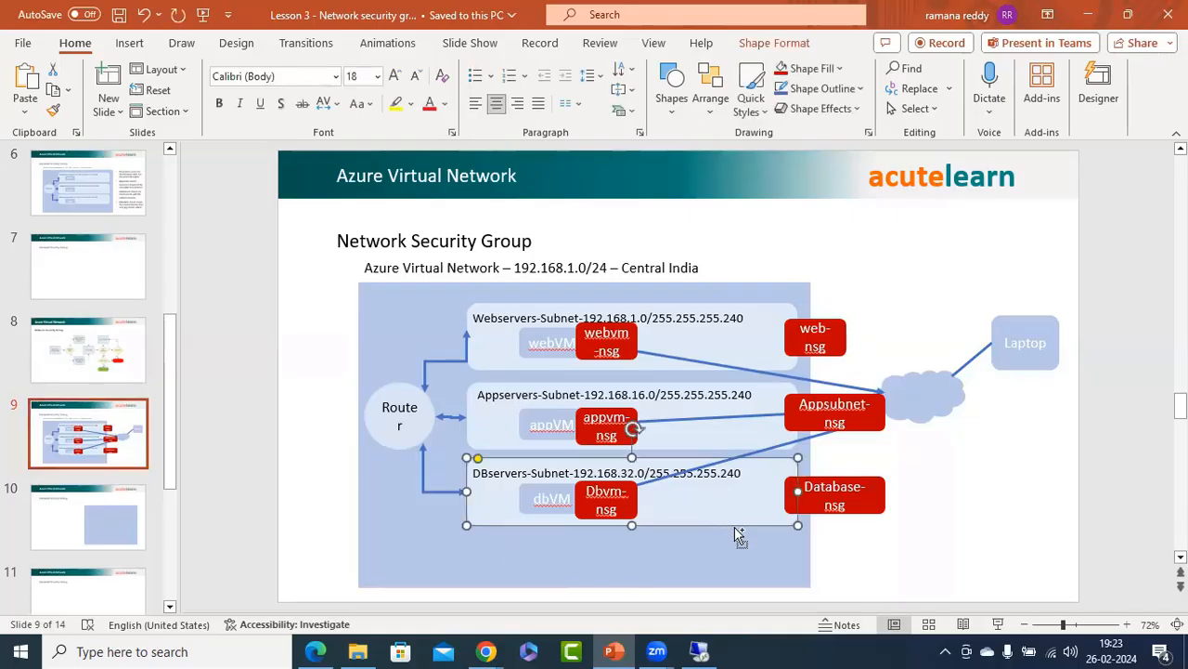
pyautogui.hotkey('ctrl', 'v')
pyautogui.moveTo(727, 520); pyautogui.dragTo(721, 586)
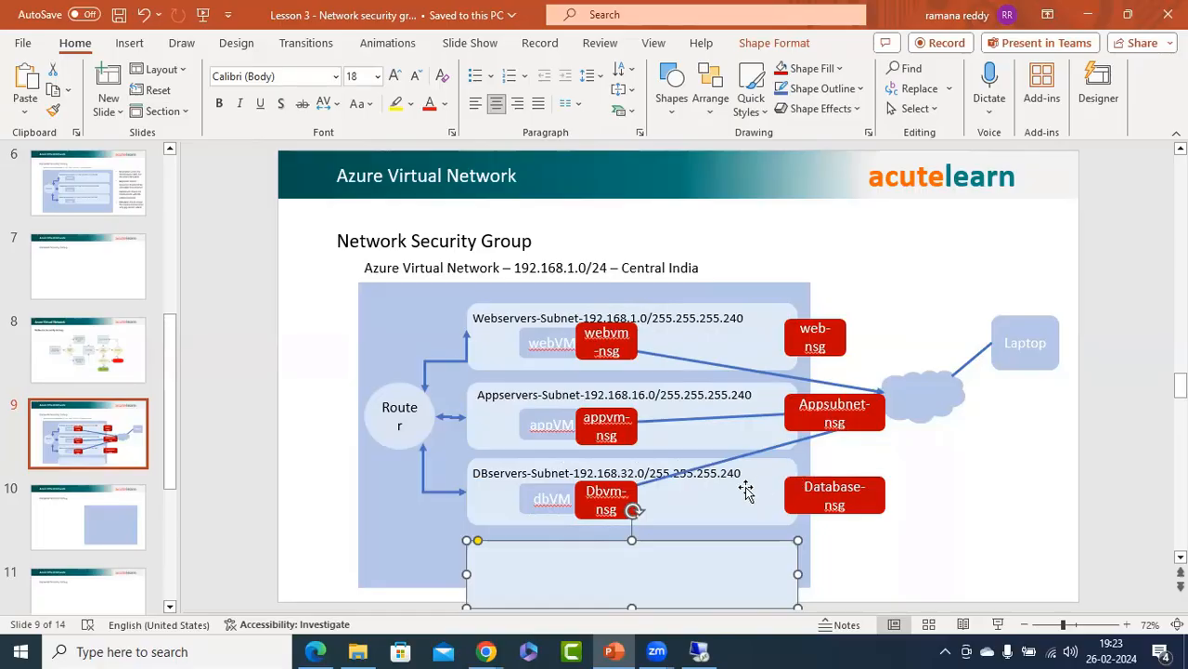
pyautogui.press('Delete')
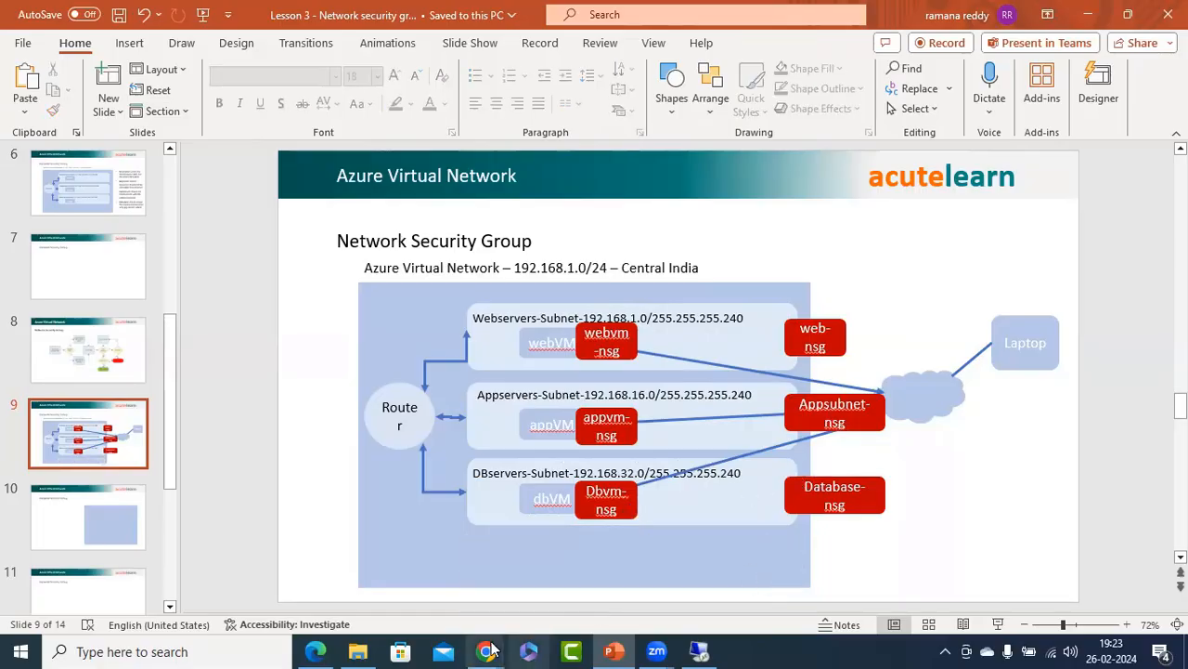
# Switch to the Azure portal in Chrome and look up the sn-appservers IPv4 range, 192.168.1.64/26, in vnet-prod's subnet list
pyautogui.moveTo(487, 651)
pyautogui.click(371, 568)
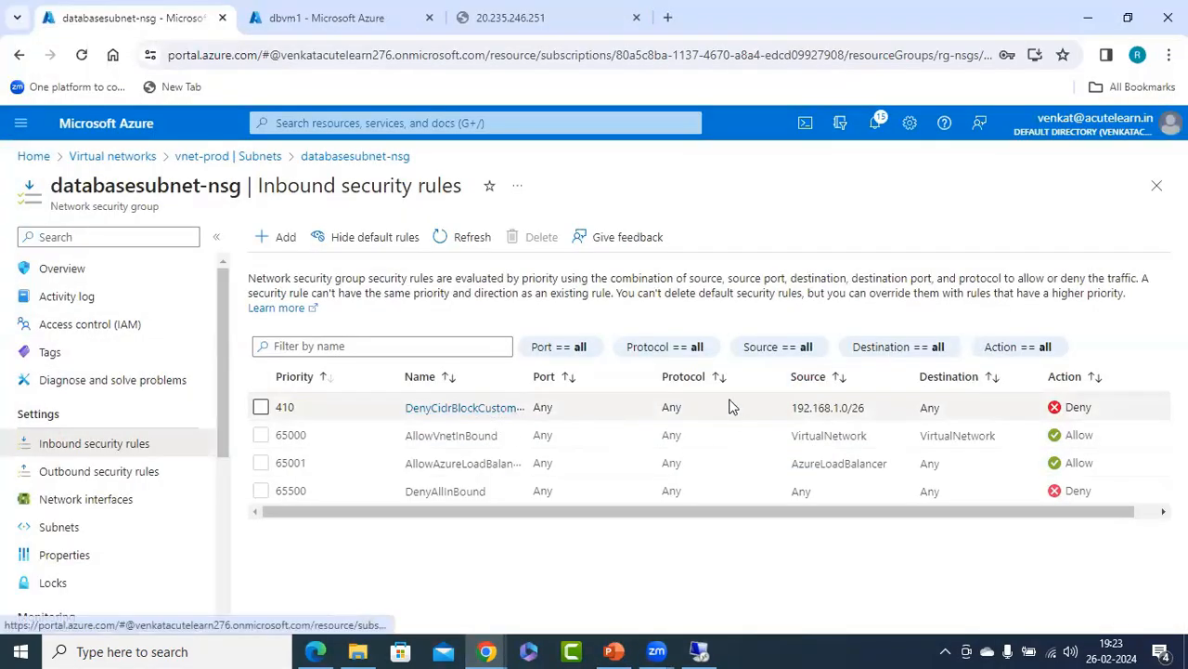
pyautogui.click(283, 240)
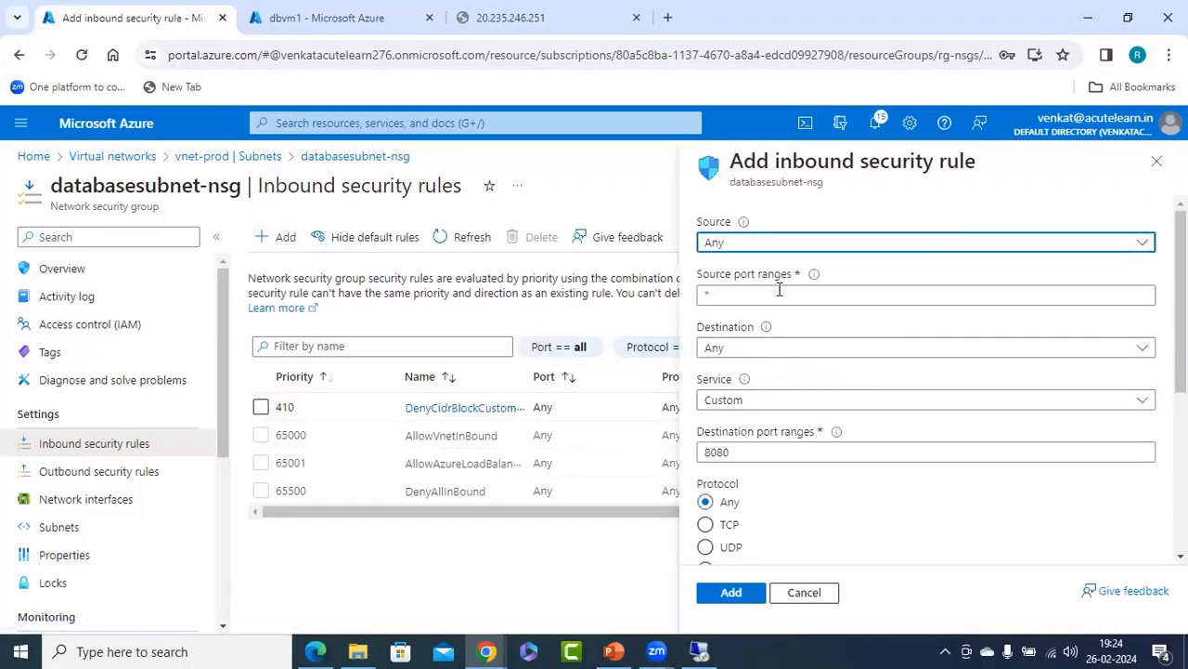
pyautogui.click(804, 592)
pyautogui.click(269, 159)
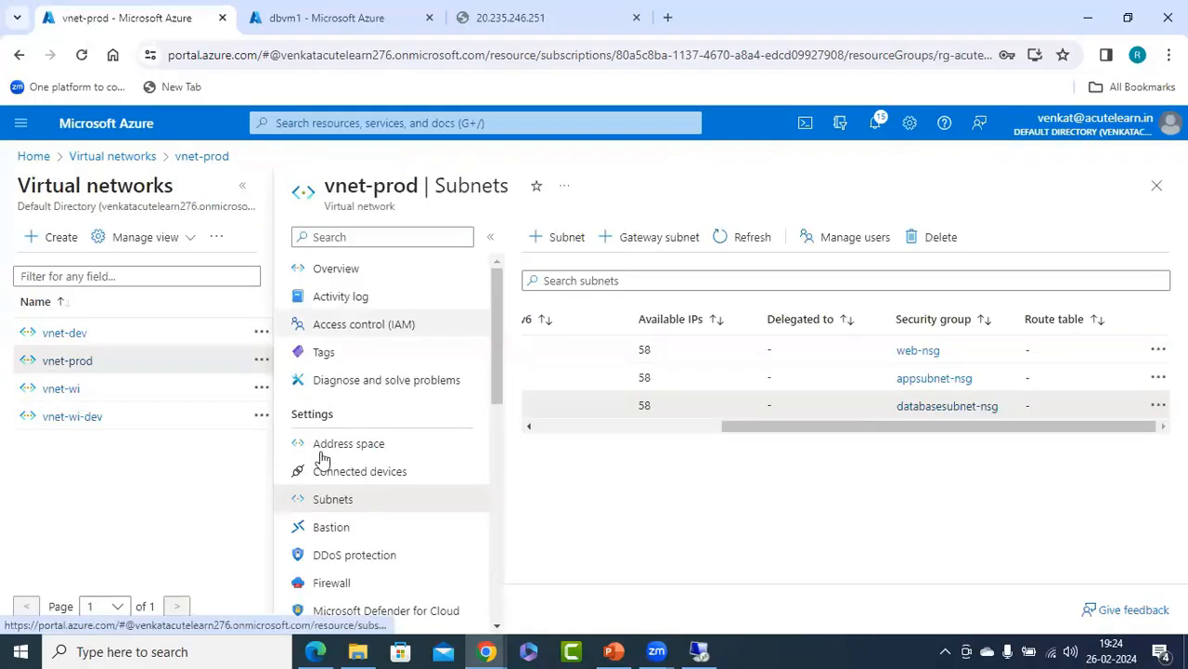
pyautogui.click(651, 427)
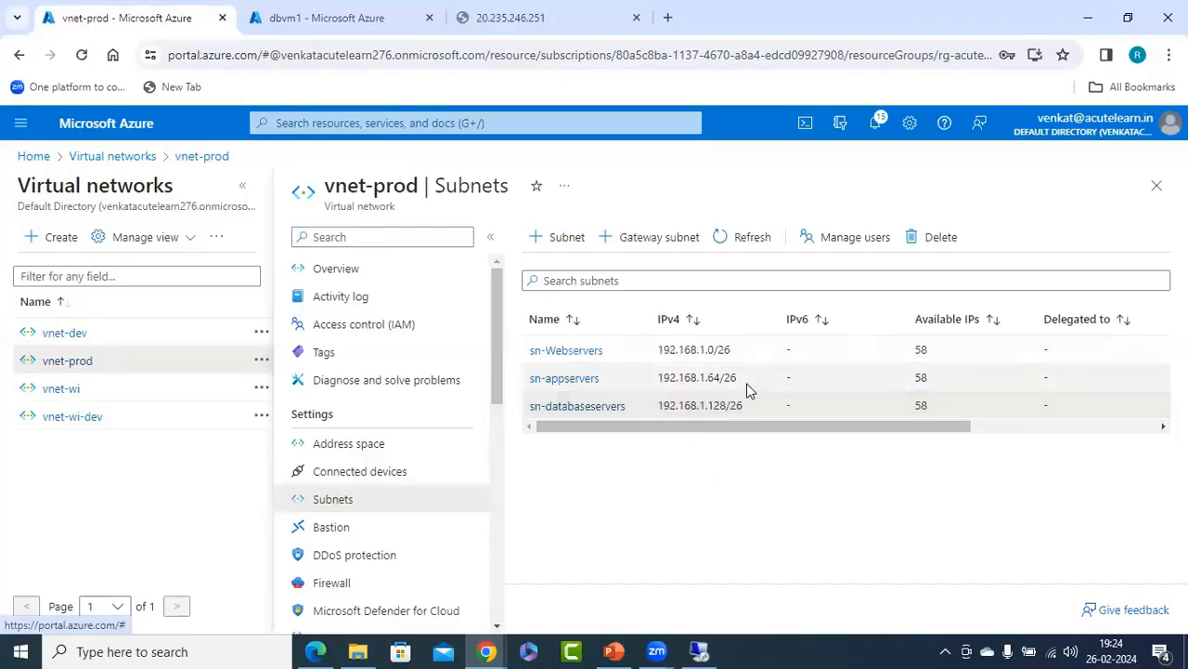
pyautogui.moveTo(739, 379); pyautogui.dragTo(660, 382)
pyautogui.rightClick(676, 381)
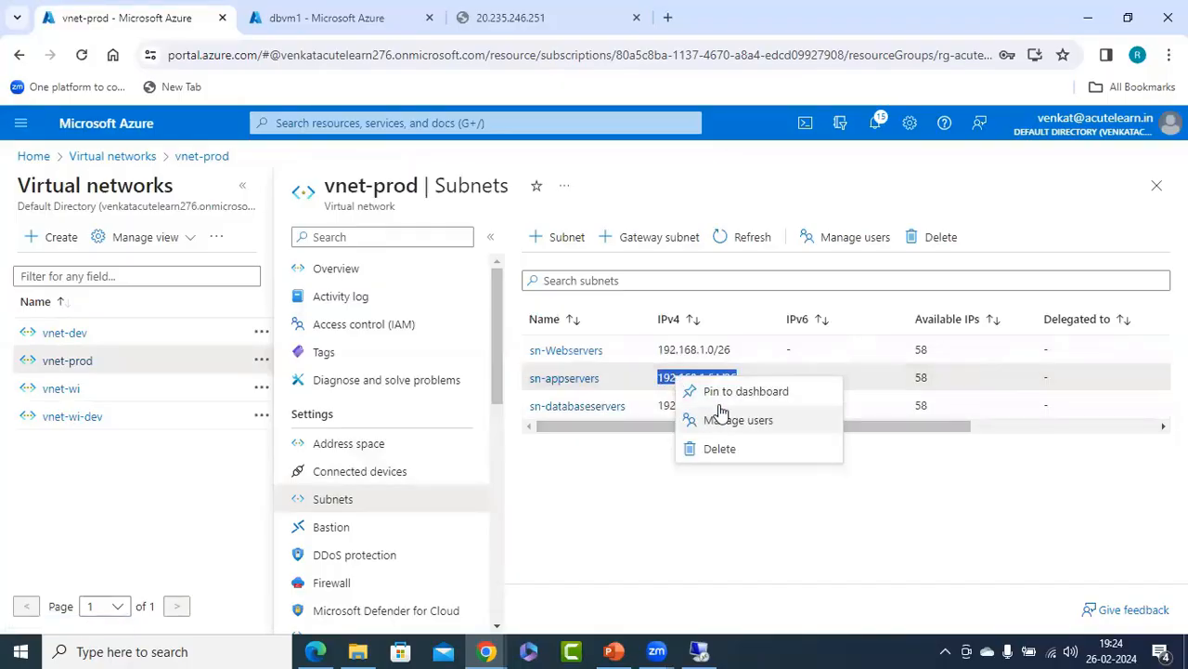
pyautogui.doubleClick(664, 380)
pyautogui.moveTo(752, 382); pyautogui.dragTo(636, 381)
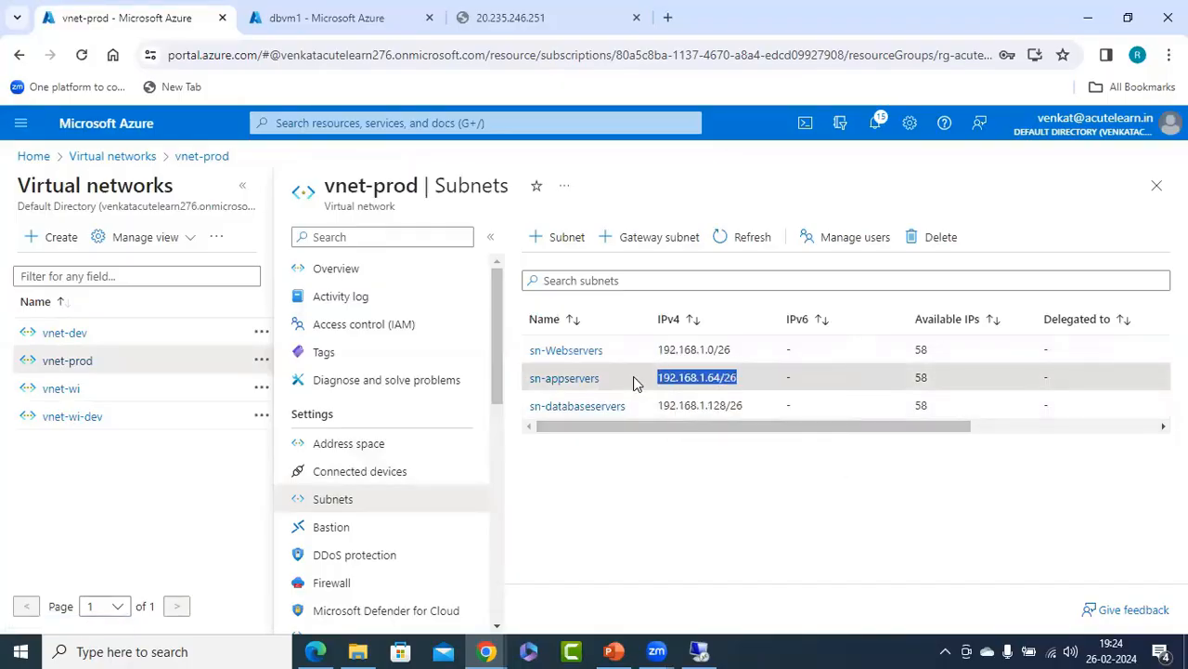
pyautogui.click(632, 388)
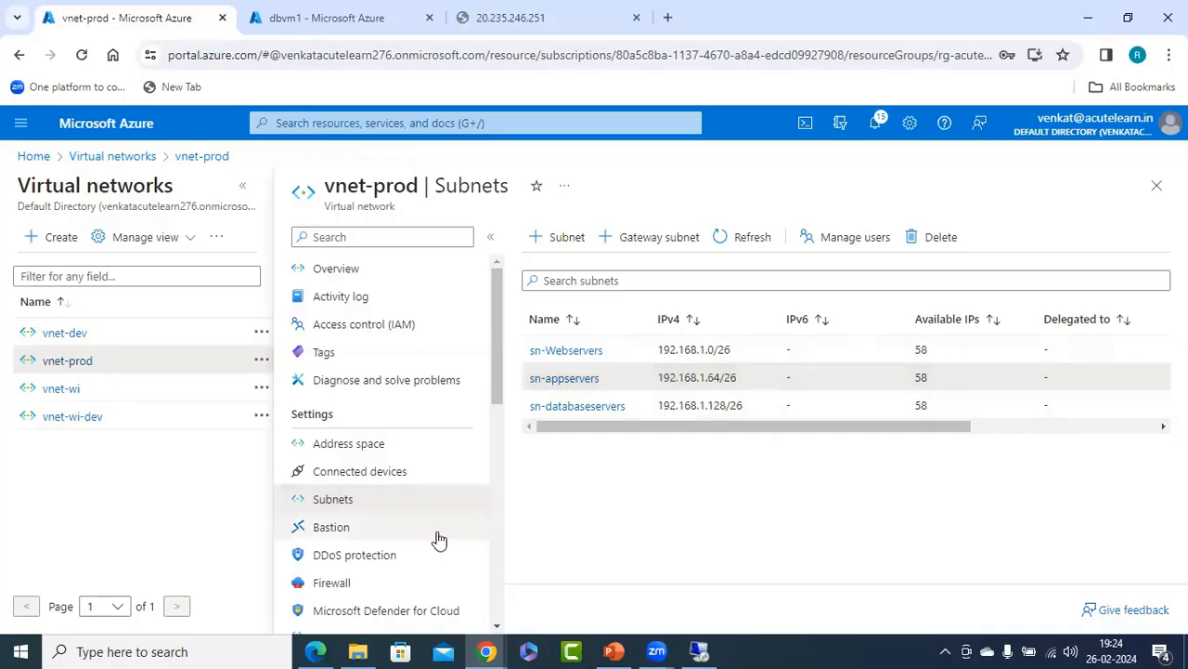
# Reopen databasesubnet-nsg from the vnet-prod subnets and start an inbound security rule with destination port ranges set to *
pyautogui.click(1074, 425)
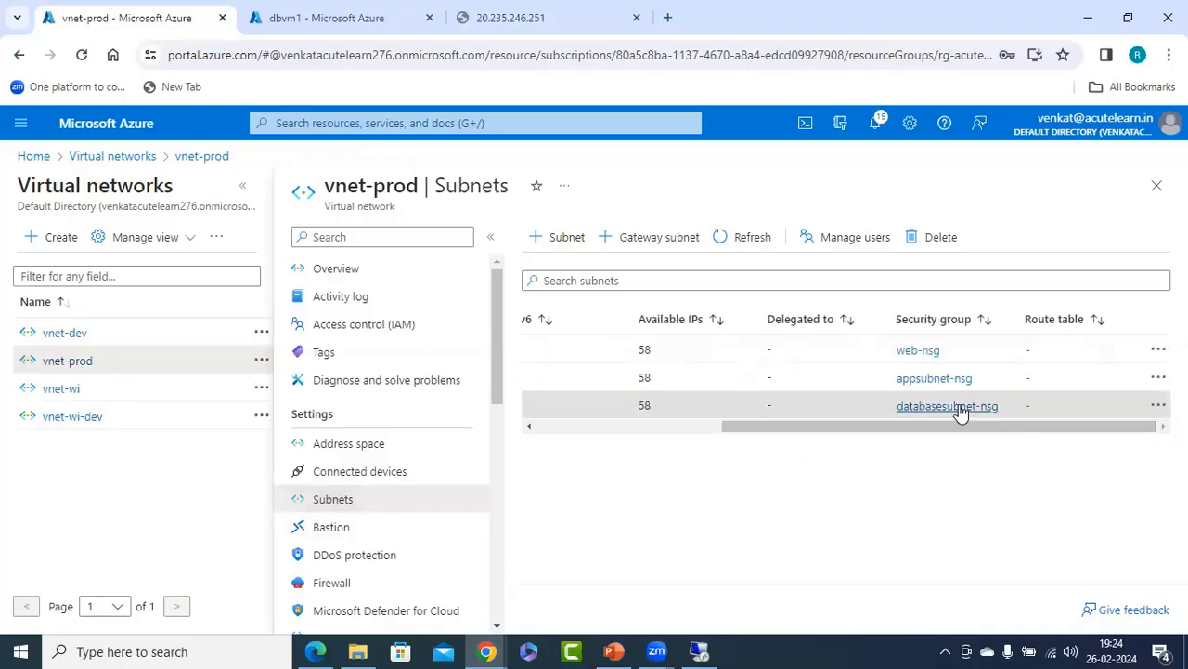
pyautogui.click(928, 405)
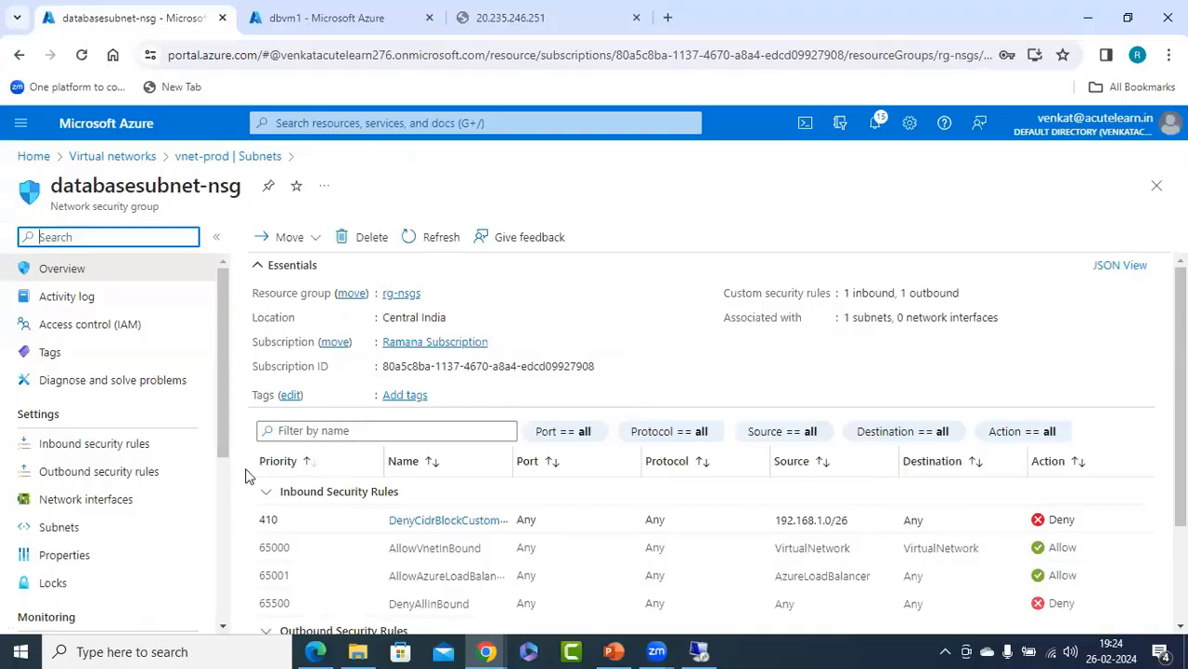
pyautogui.click(94, 443)
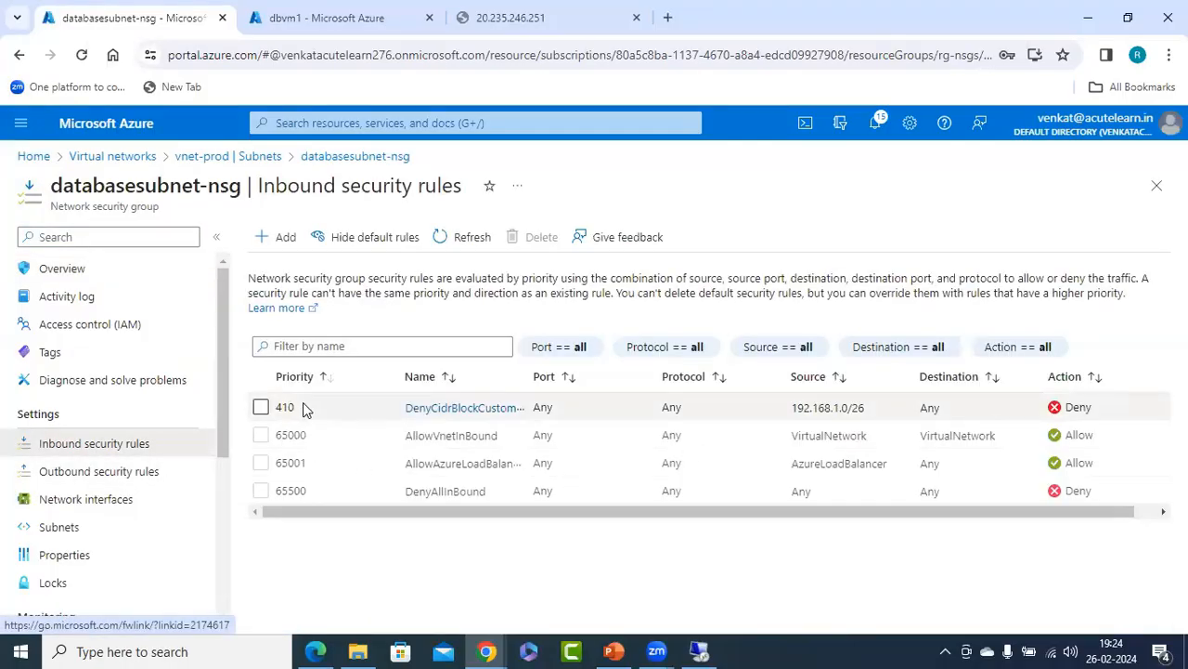
pyautogui.click(279, 243)
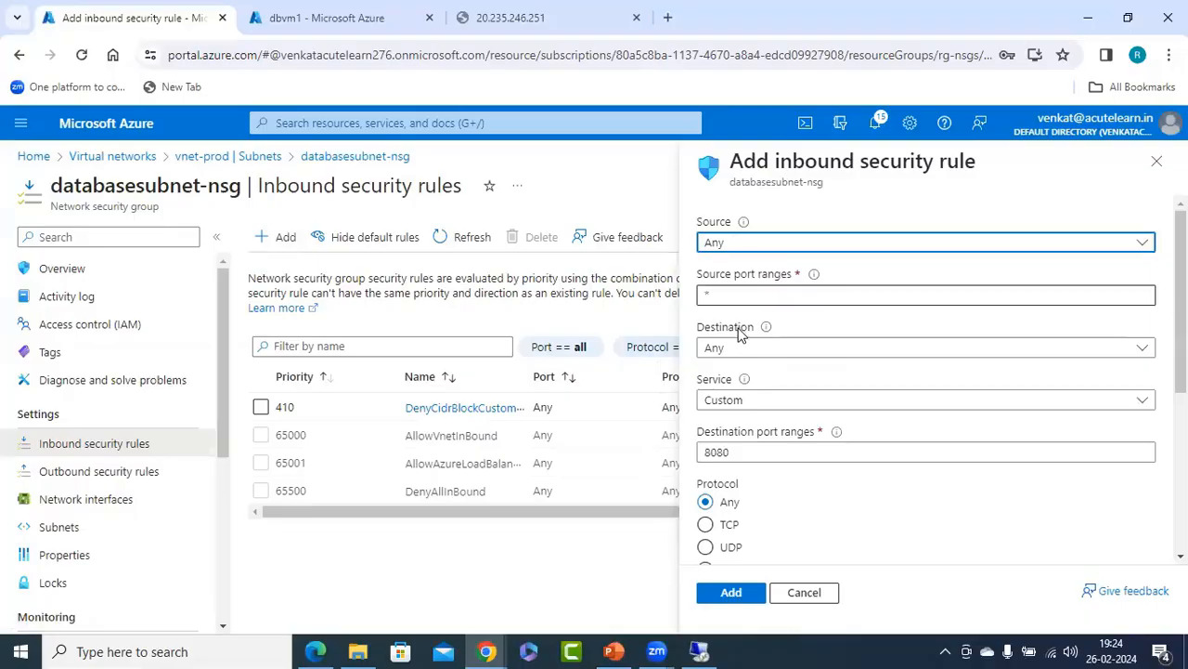
pyautogui.doubleClick(753, 453)
pyautogui.write('*')
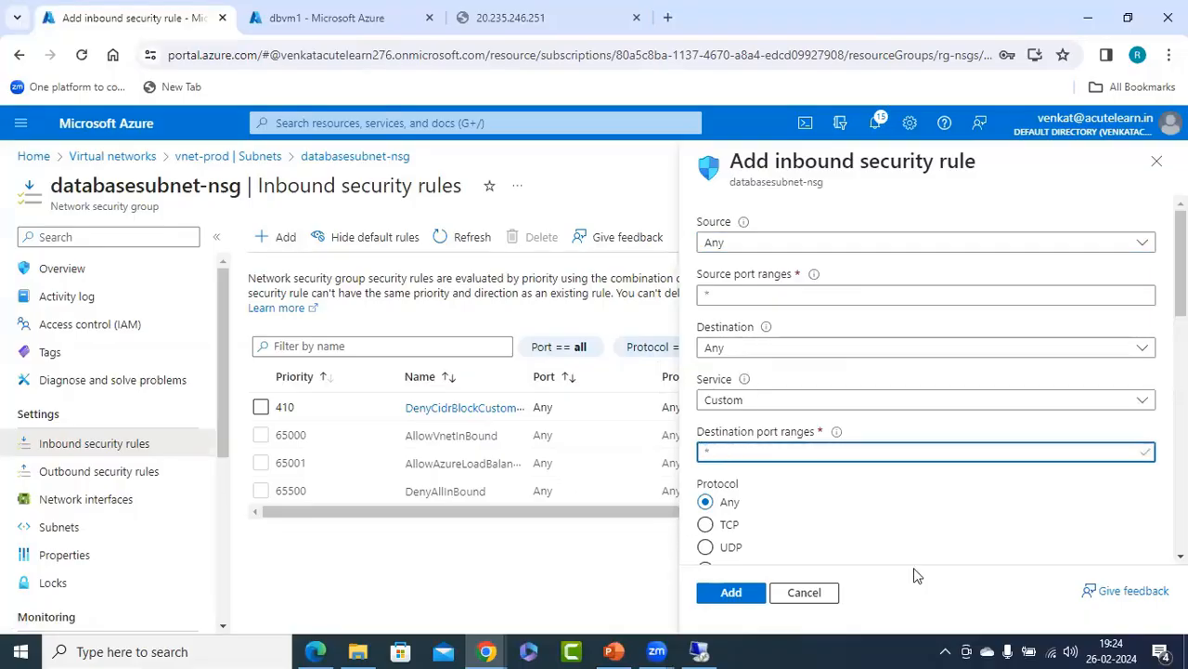
# Set the inbound rule's action to Deny and priority to 400, and add it to databasesubnet-nsg
pyautogui.scroll(-2, 995, 554)
pyautogui.scroll(-2, 938, 469)
pyautogui.click(705, 298)
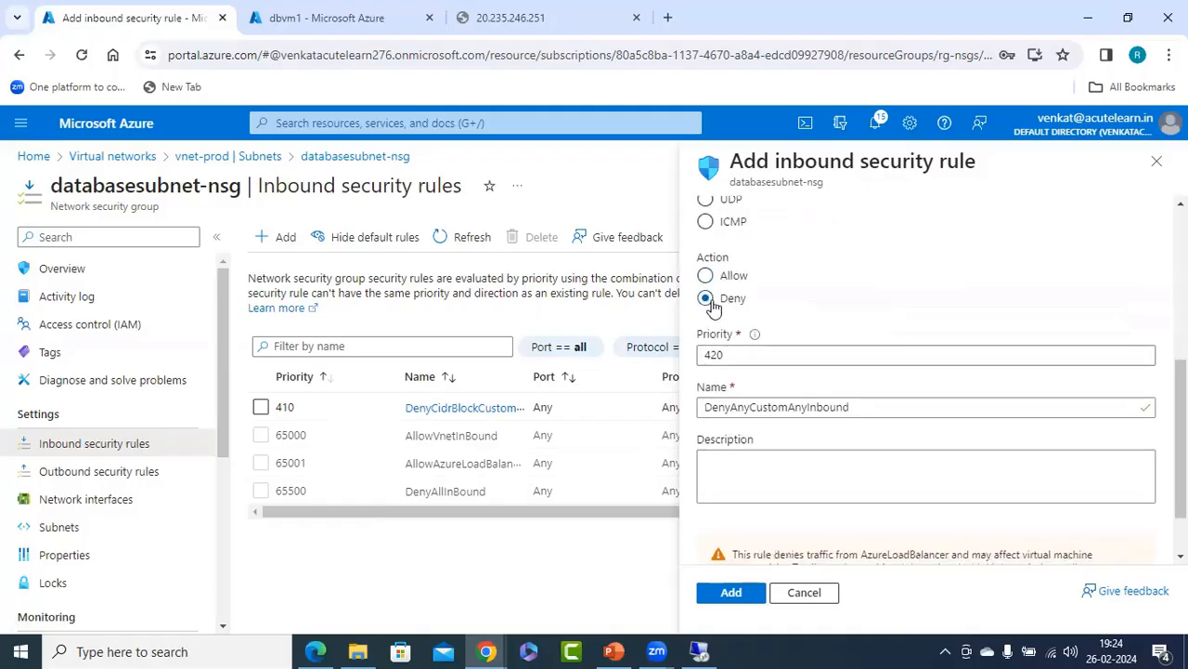
pyautogui.moveTo(731, 358); pyautogui.dragTo(662, 365)
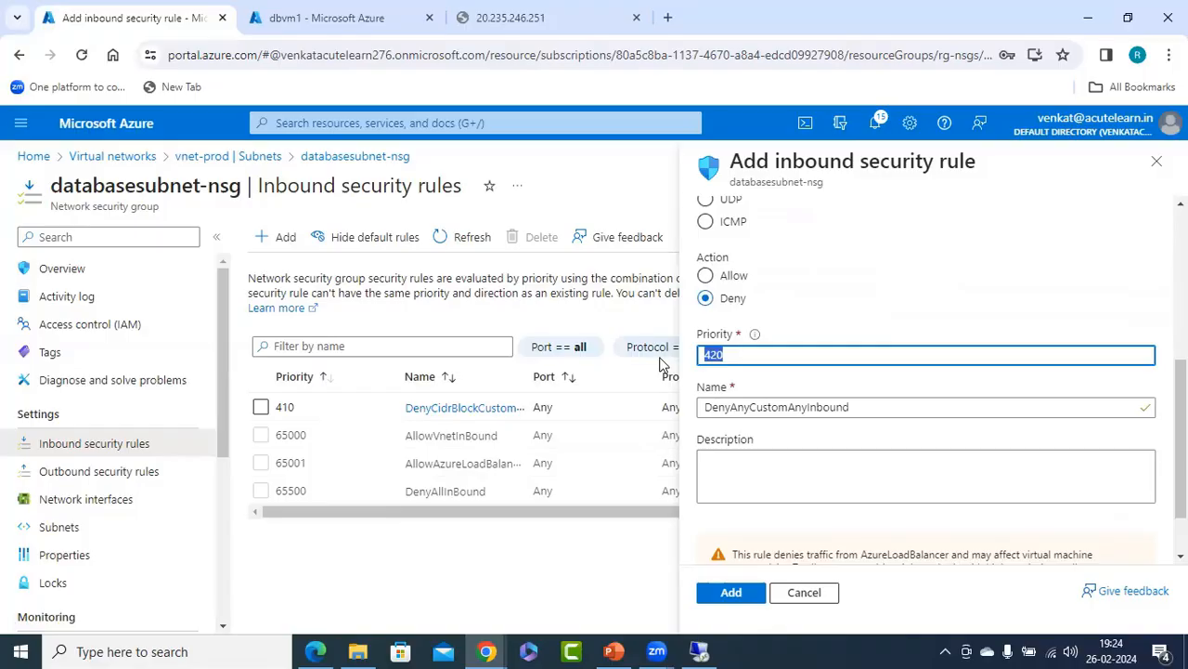
pyautogui.write('400')
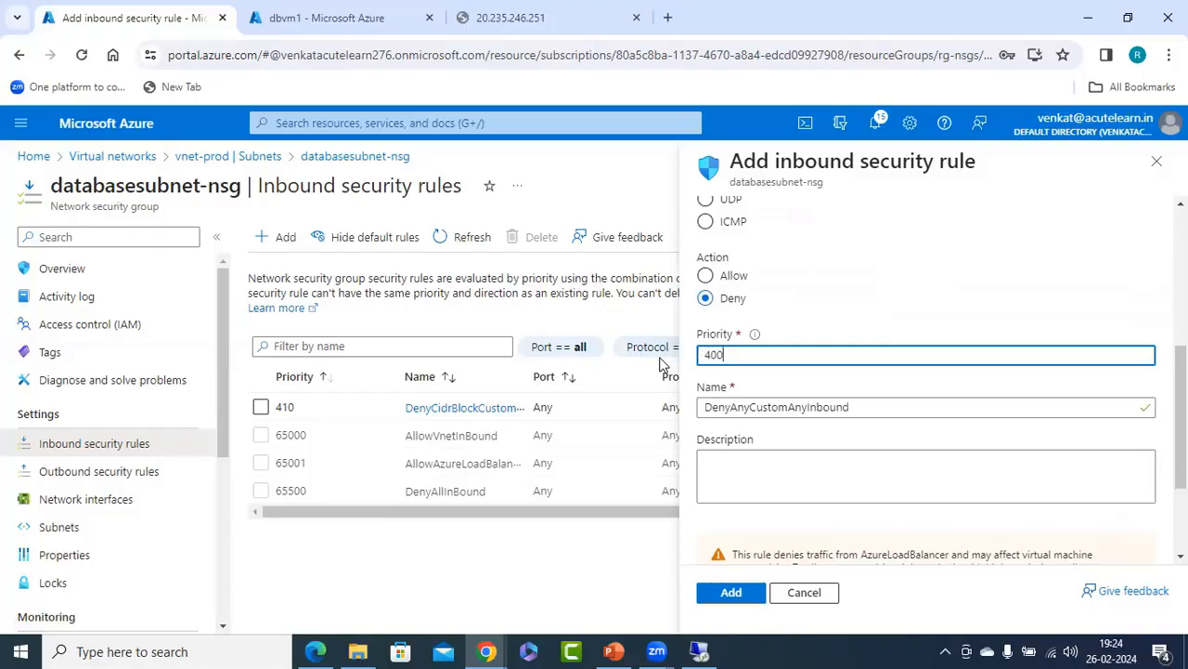
pyautogui.scroll(-2, 761, 446)
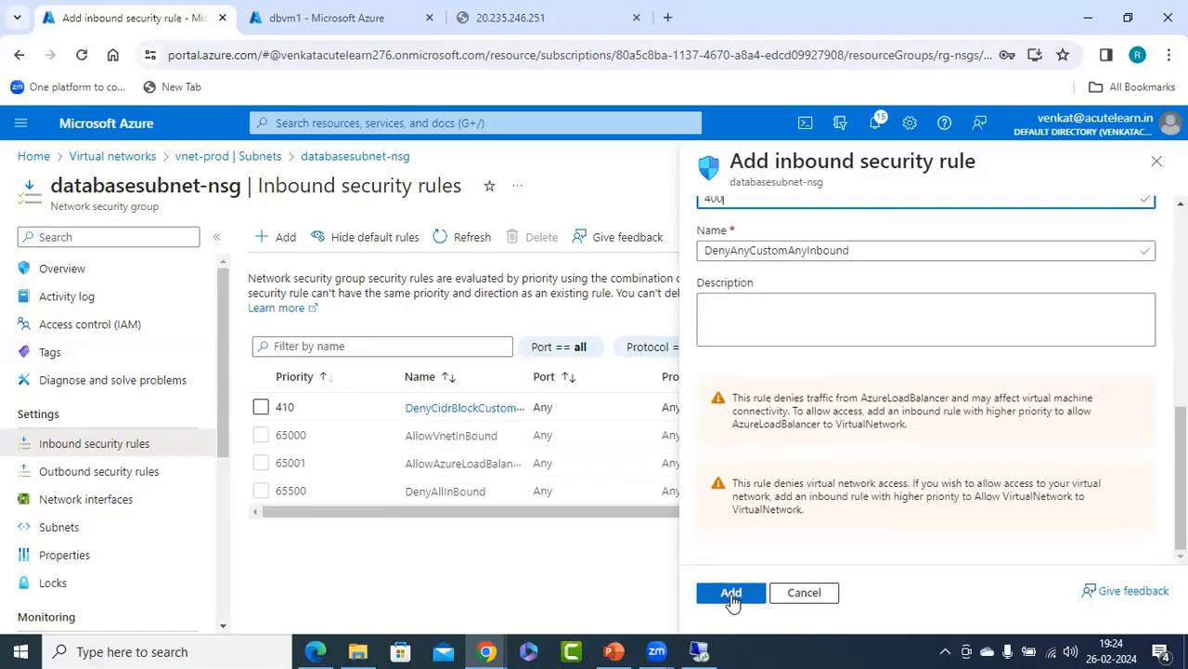
pyautogui.click(732, 595)
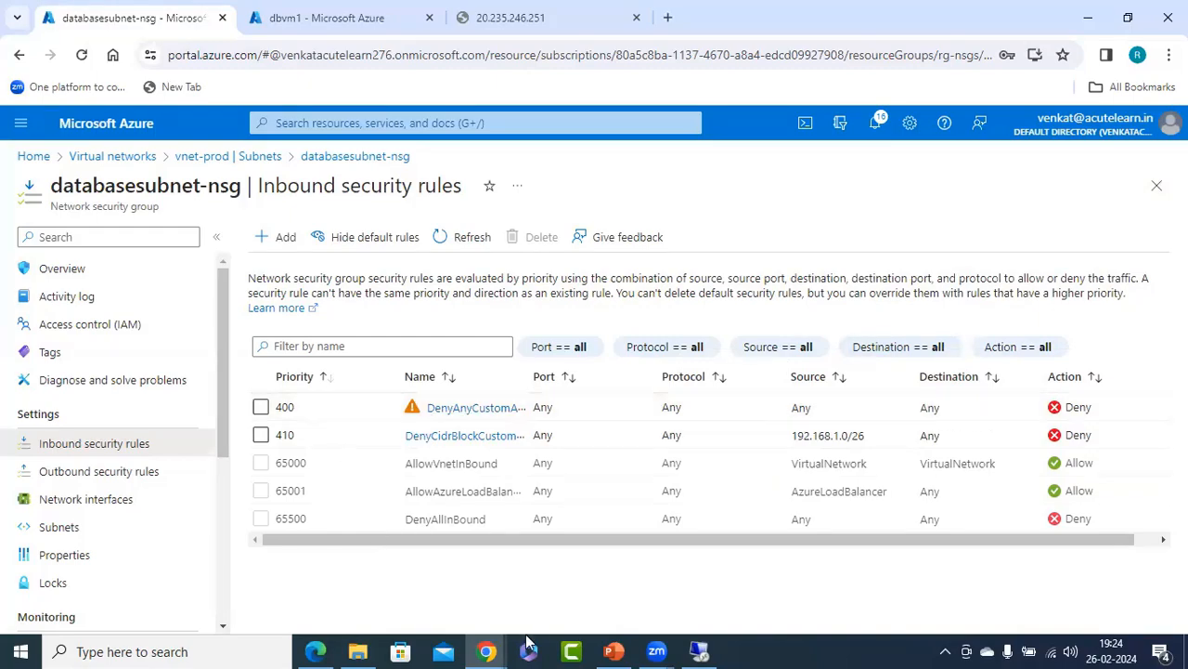
# Review the NSG diagram on slide 9 in PowerPoint and return to databasesubnet-nsg's inbound security rules in Chrome
pyautogui.click(614, 651)
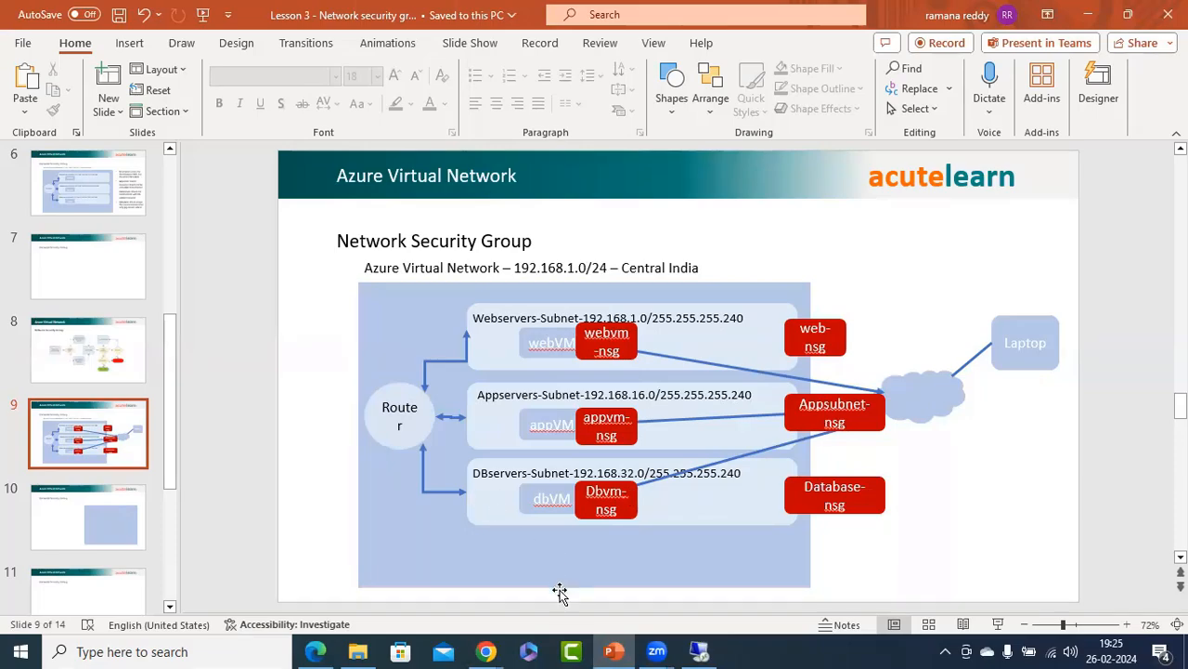
pyautogui.moveTo(486, 651)
pyautogui.click(392, 562)
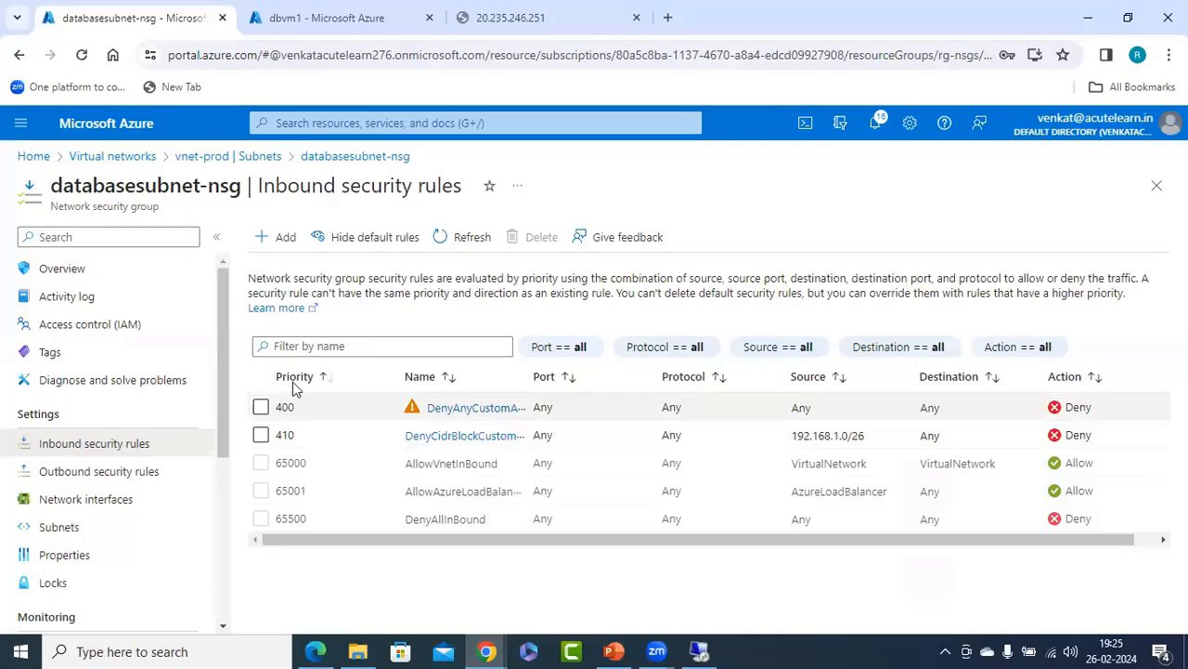
# Start a new inbound security rule in databasesubnet-nsg with IP Addresses as the source and 192.168.1.64/26 as the source range
pyautogui.click(297, 243)
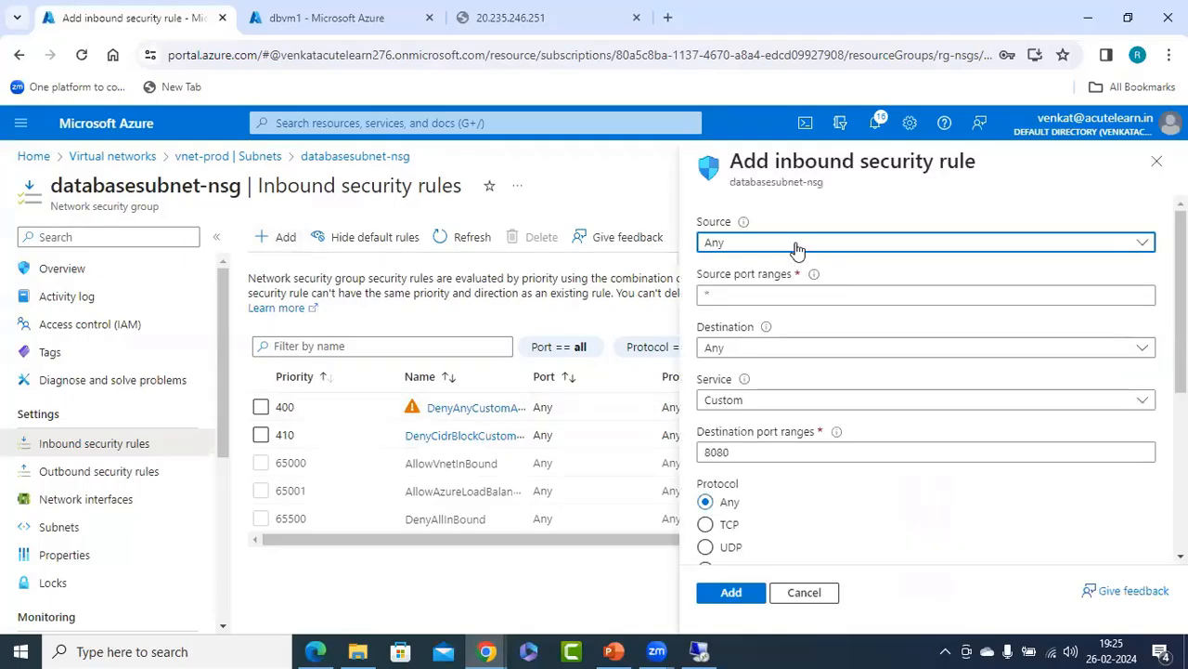
pyautogui.click(793, 245)
pyautogui.click(734, 296)
pyautogui.click(767, 295)
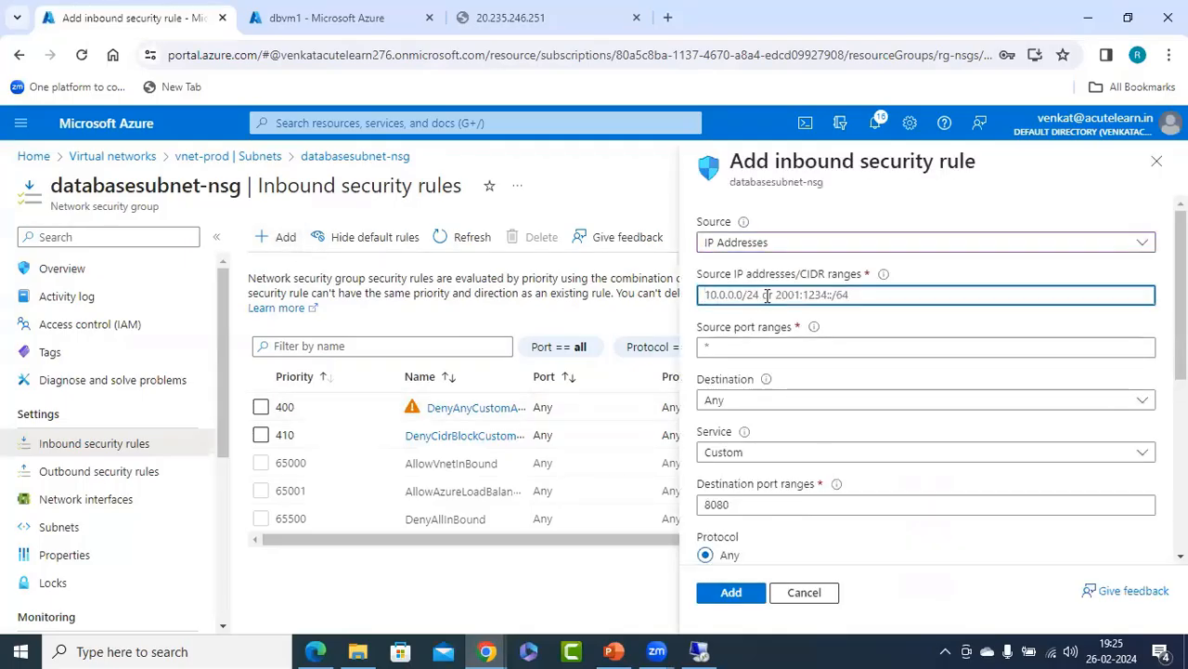
pyautogui.write('192.168.1.64/26')
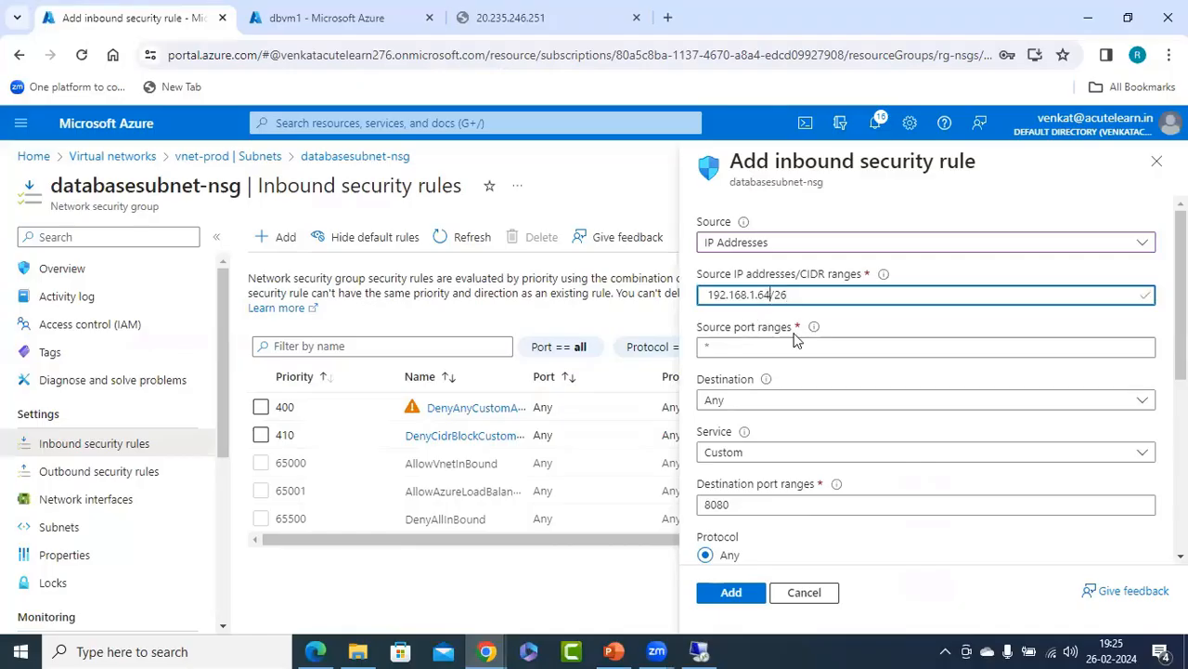
pyautogui.press('BackSpace')
pyautogui.press('BackSpace')
pyautogui.write('0')
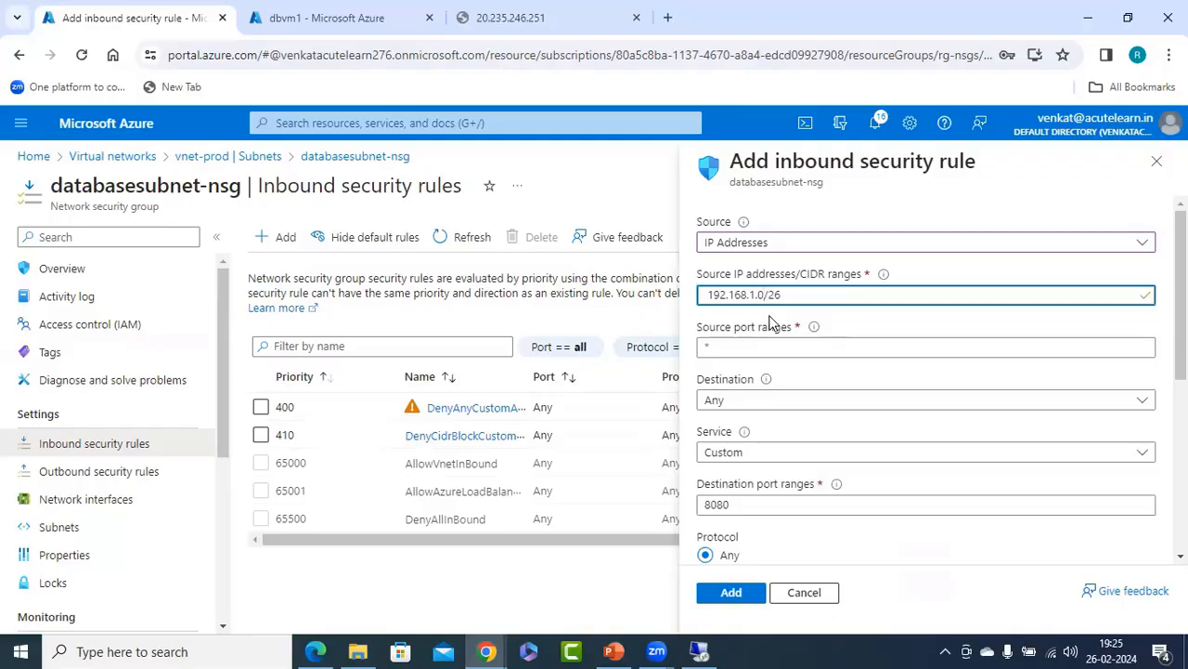
pyautogui.press('BackSpace')
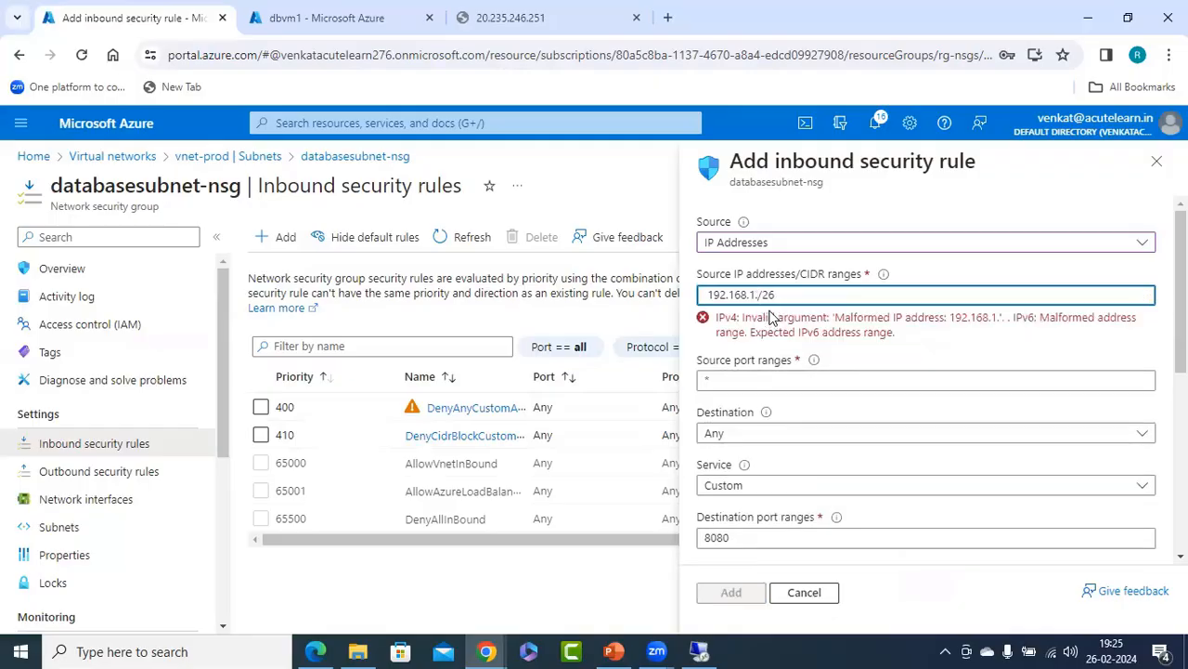
pyautogui.write('64')
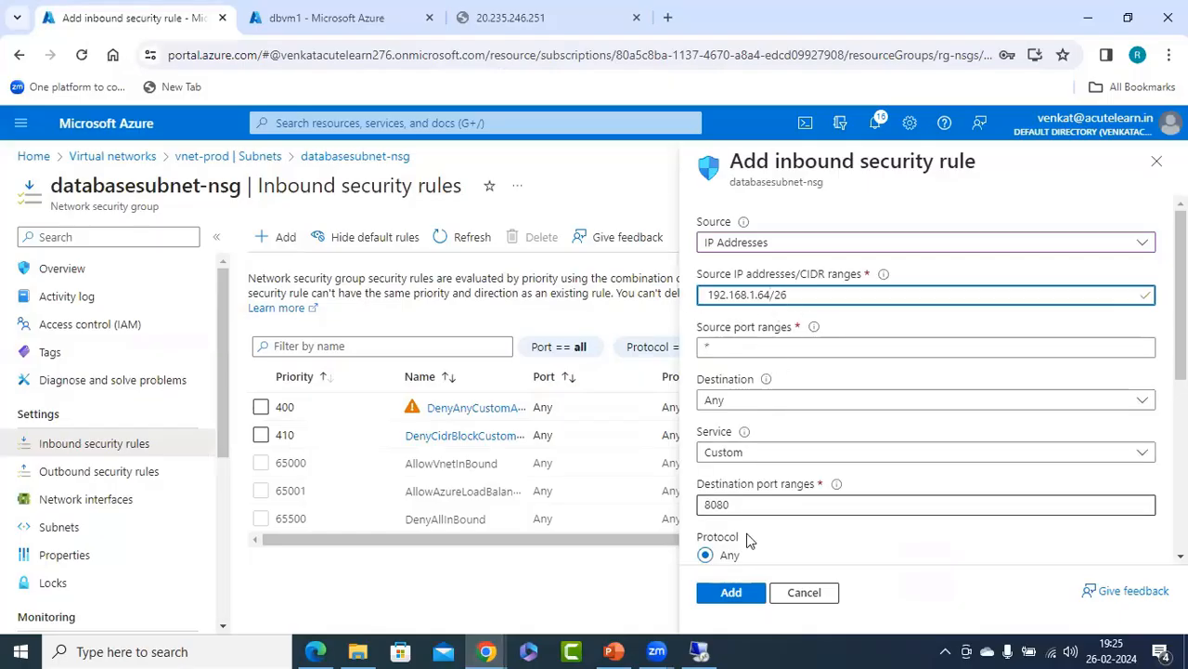
# Set the allow rule's destination port ranges to * and its priority to 350, and add it to databasesubnet-nsg
pyautogui.moveTo(733, 505); pyautogui.dragTo(678, 504)
pyautogui.write('*')
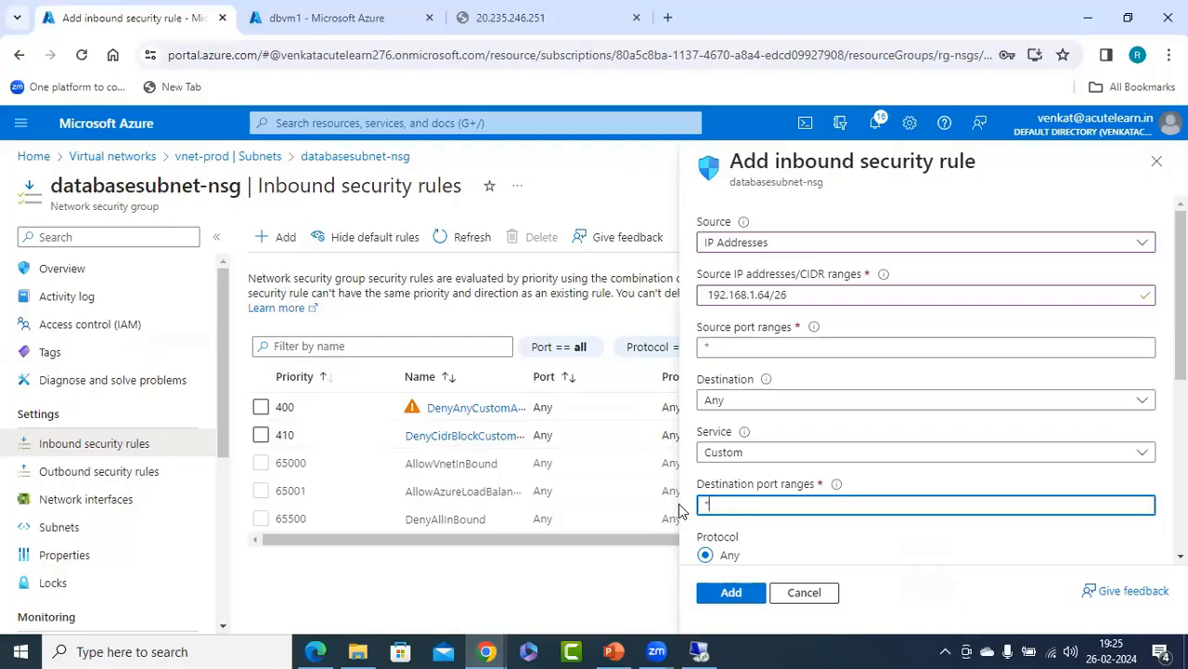
pyautogui.scroll(-4, 858, 455)
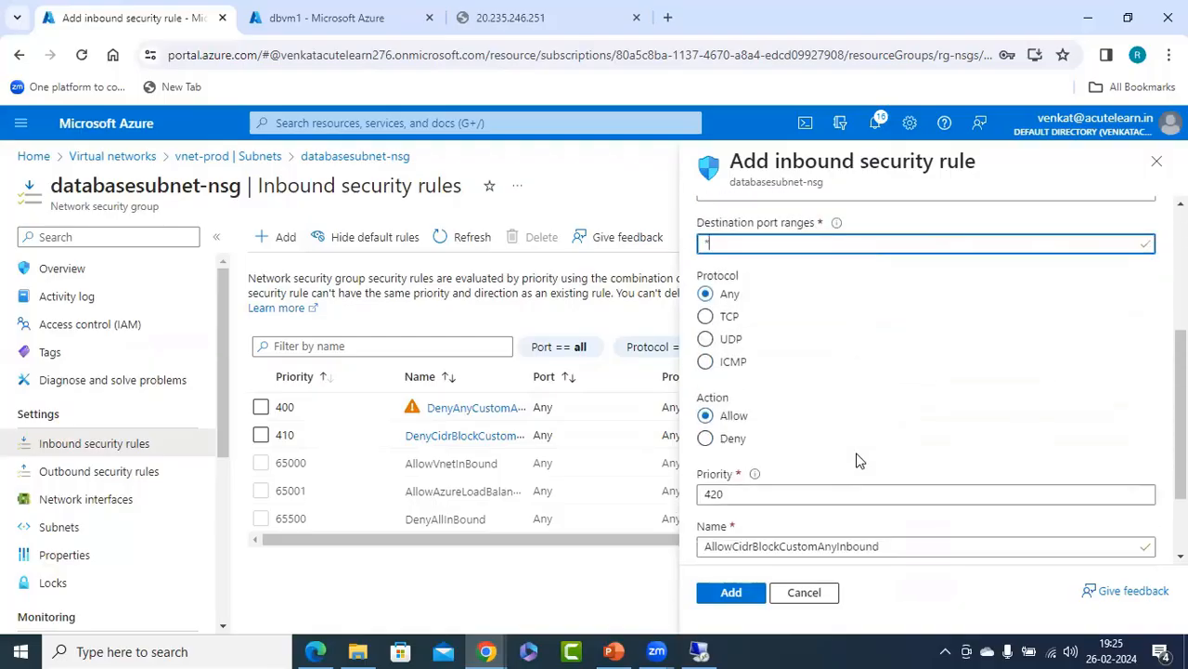
pyautogui.moveTo(742, 386); pyautogui.dragTo(629, 394)
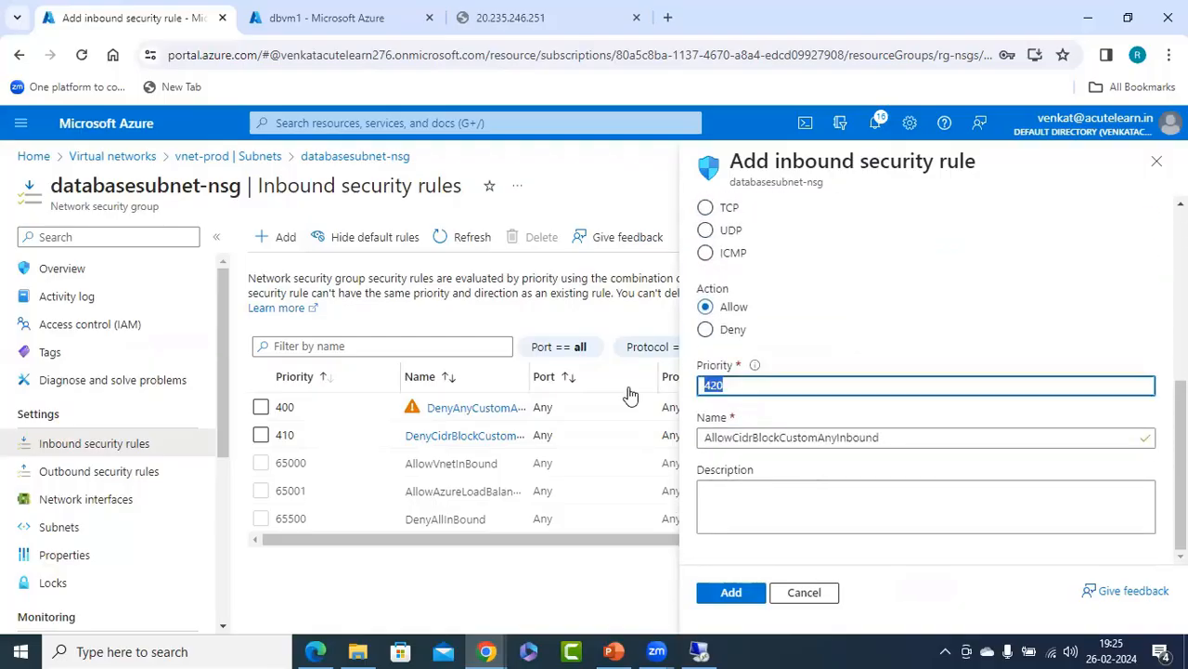
pyautogui.write('350')
pyautogui.click(747, 592)
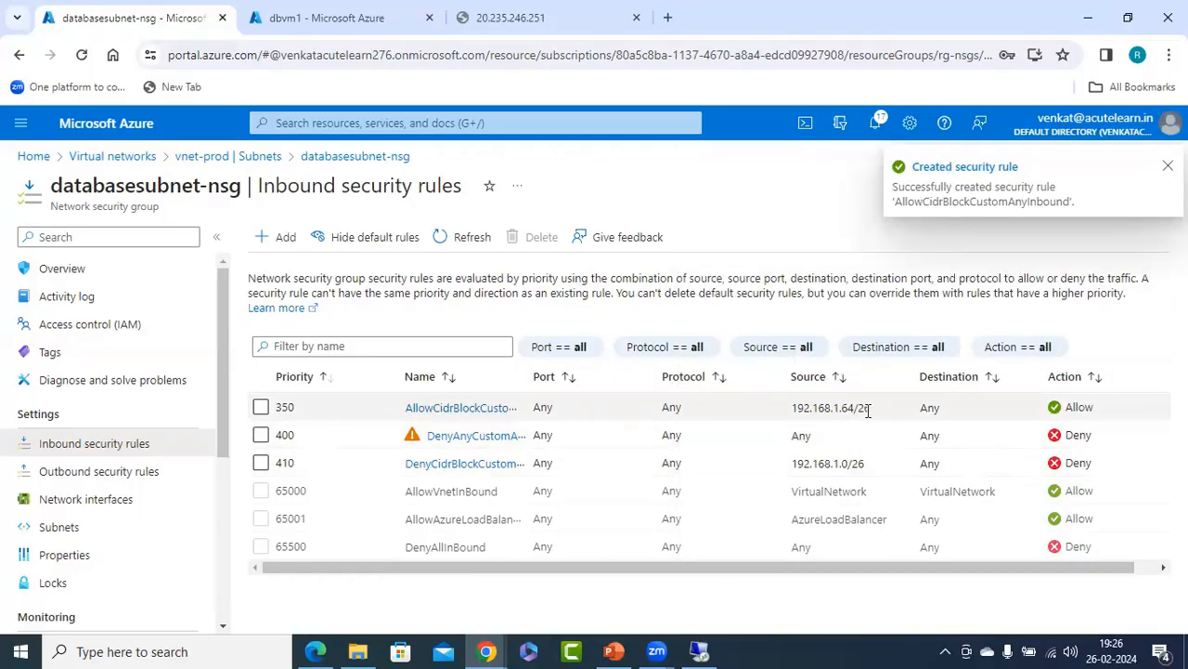
# Examine the source range of the priority 350 allow rule and switch to the NSG diagram on slide 9 in PowerPoint
pyautogui.moveTo(868, 410); pyautogui.dragTo(787, 411)
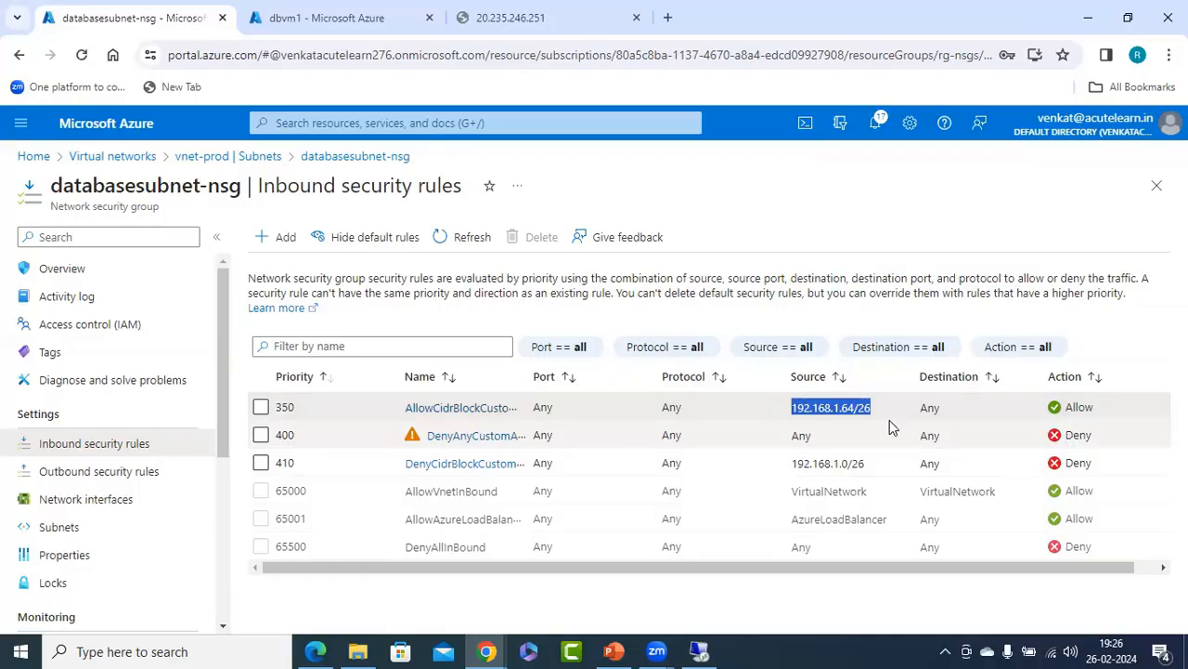
pyautogui.moveTo(887, 410); pyautogui.dragTo(795, 411)
pyautogui.click(613, 651)
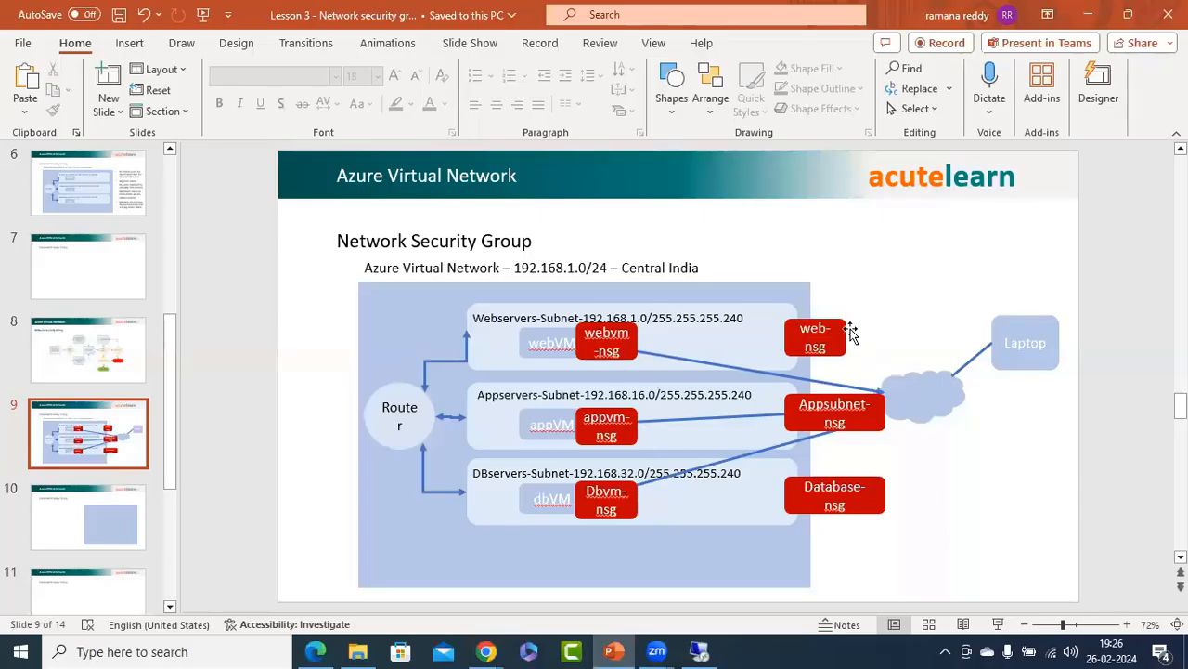